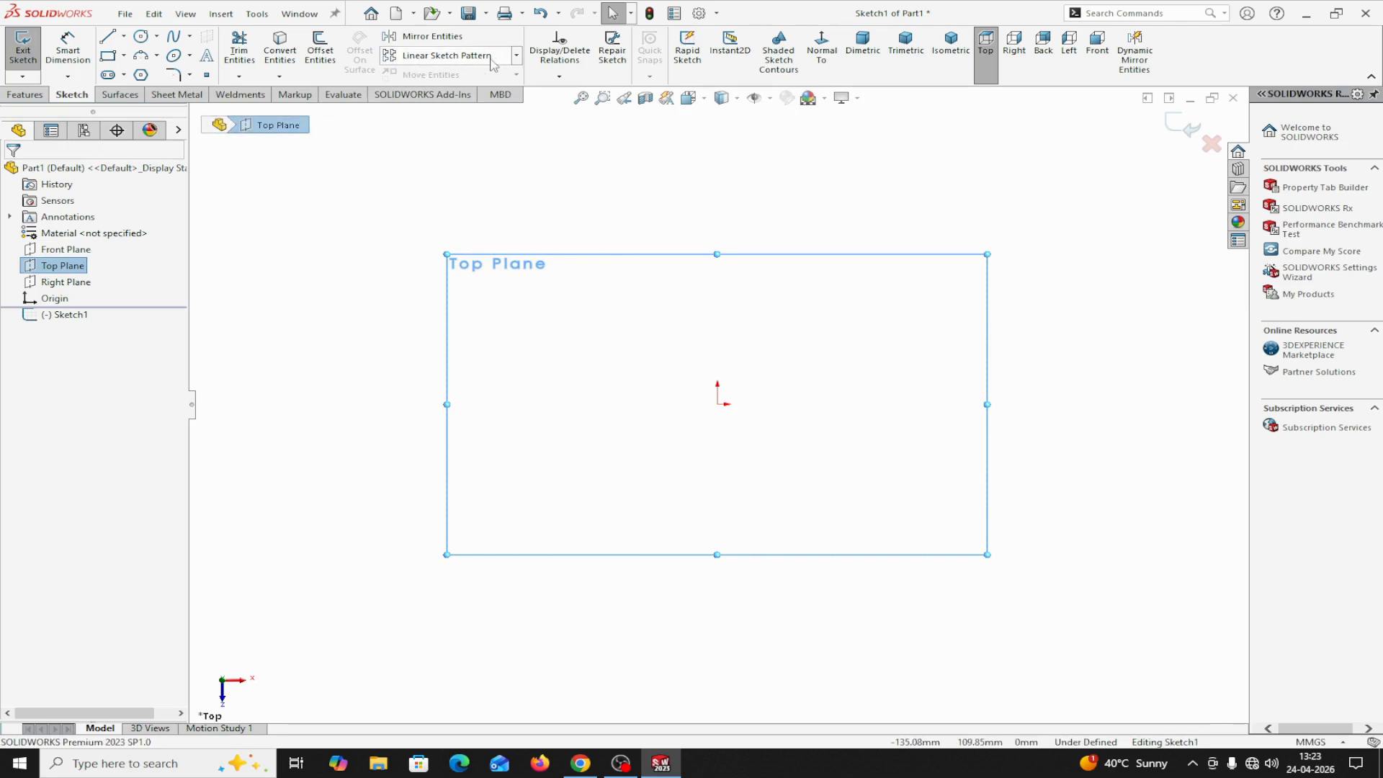
Sketch a circle centred on the origin with a radius of about 10.5 mm
left_click(517, 55)
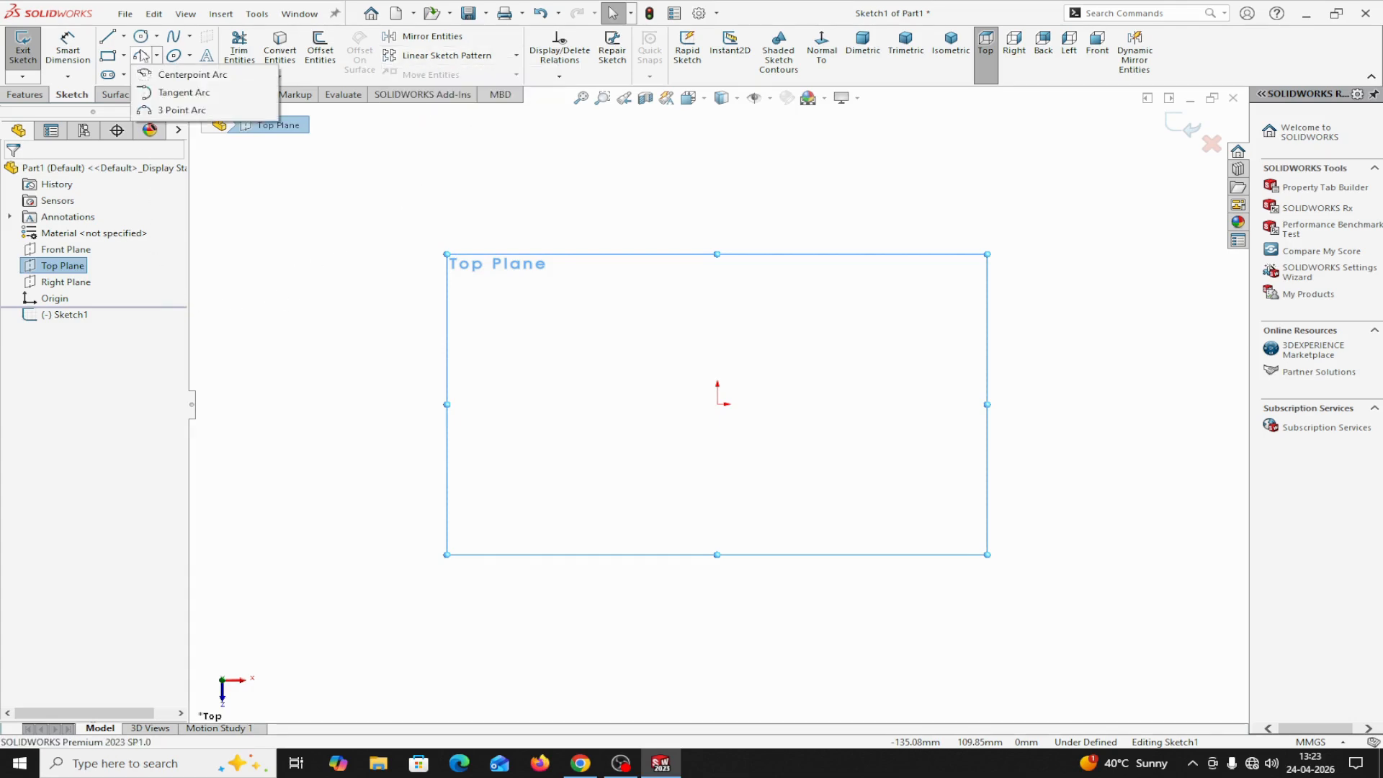
left_click(143, 39)
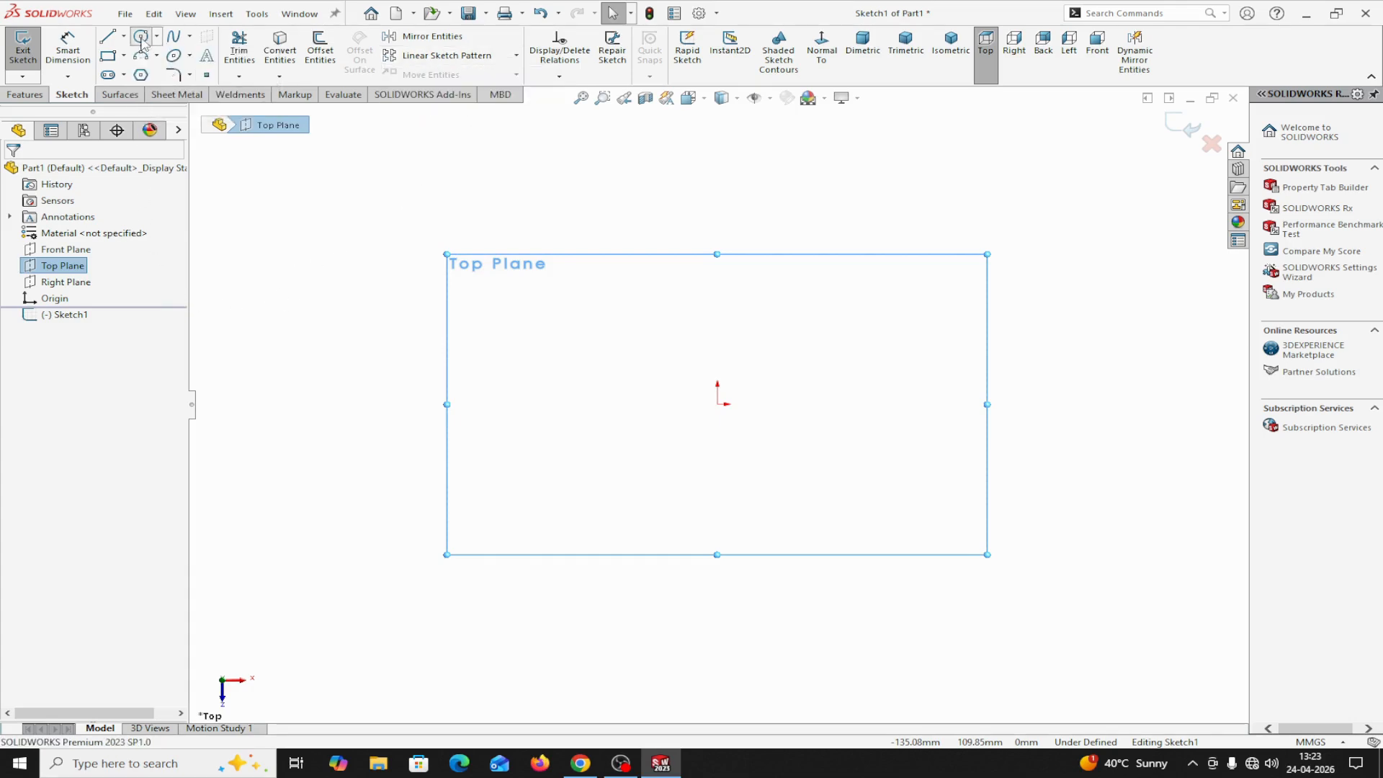
left_click(717, 404)
left_click(690, 407)
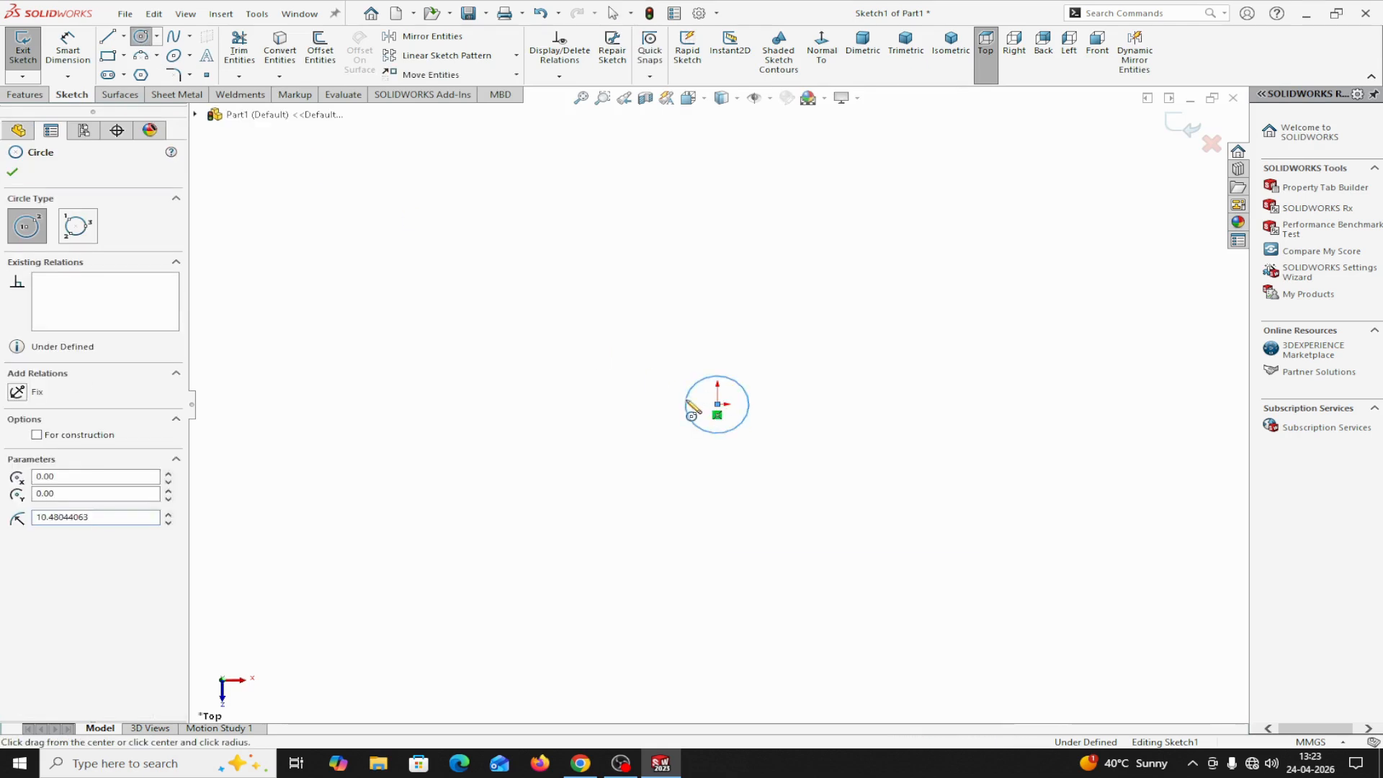
right_click(691, 405)
left_click(716, 411)
Dimension the circle's diameter as 20 mm
left_click(69, 48)
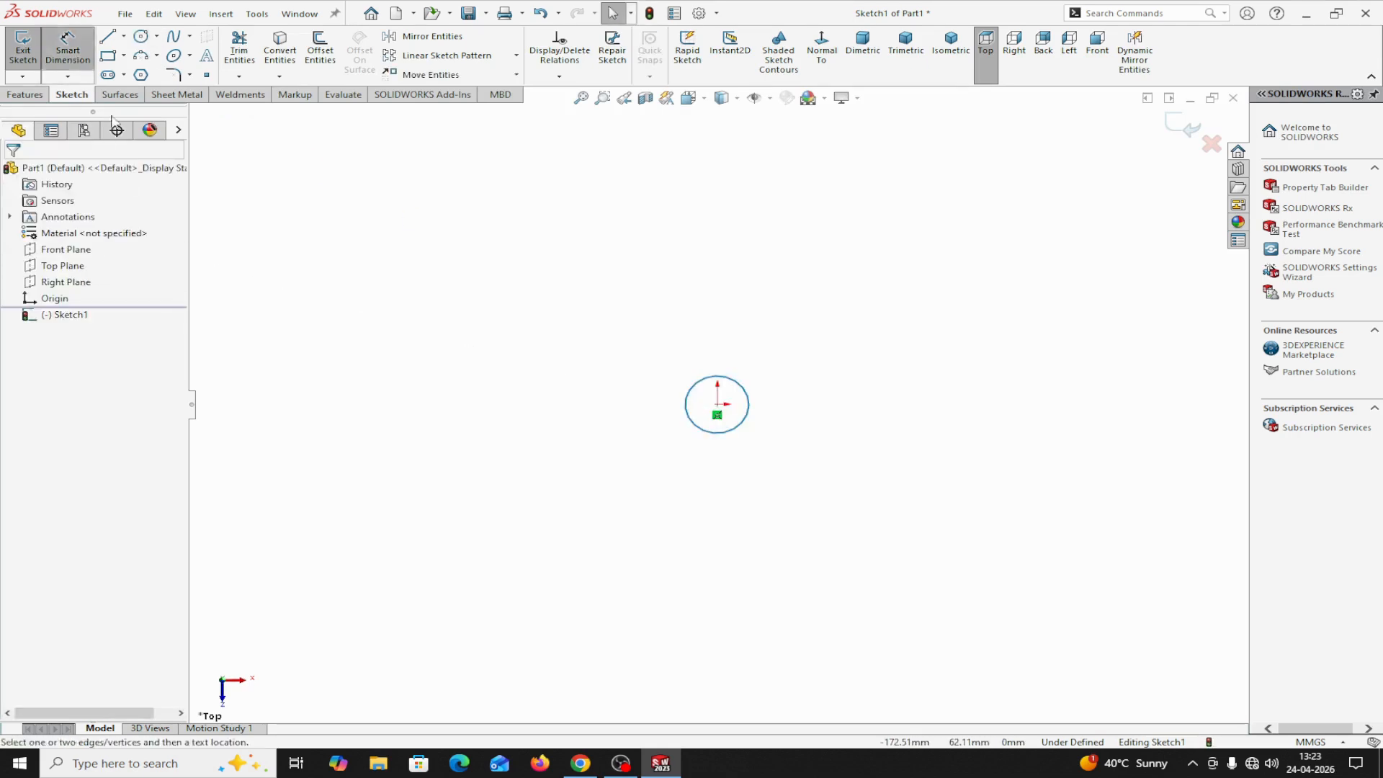
left_click(691, 422)
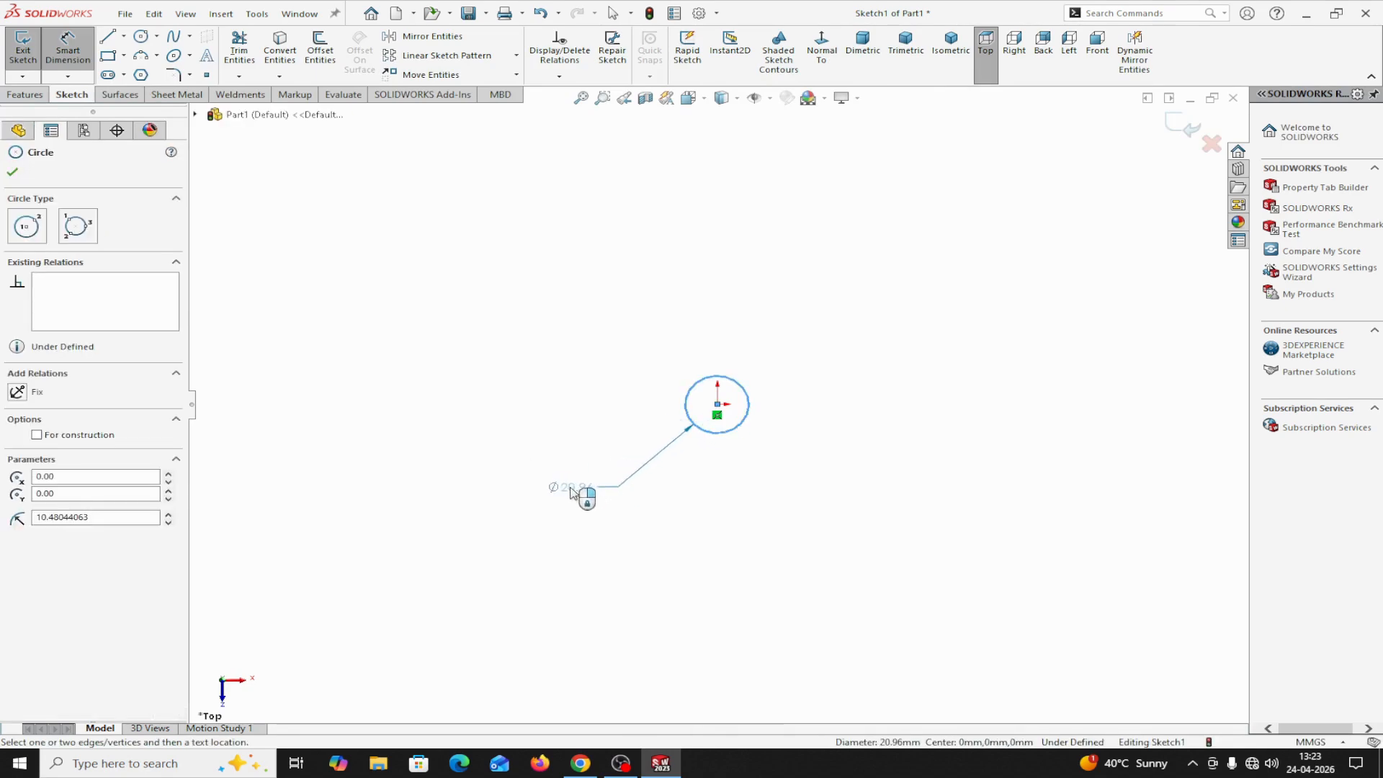
left_click(573, 491)
type("20")
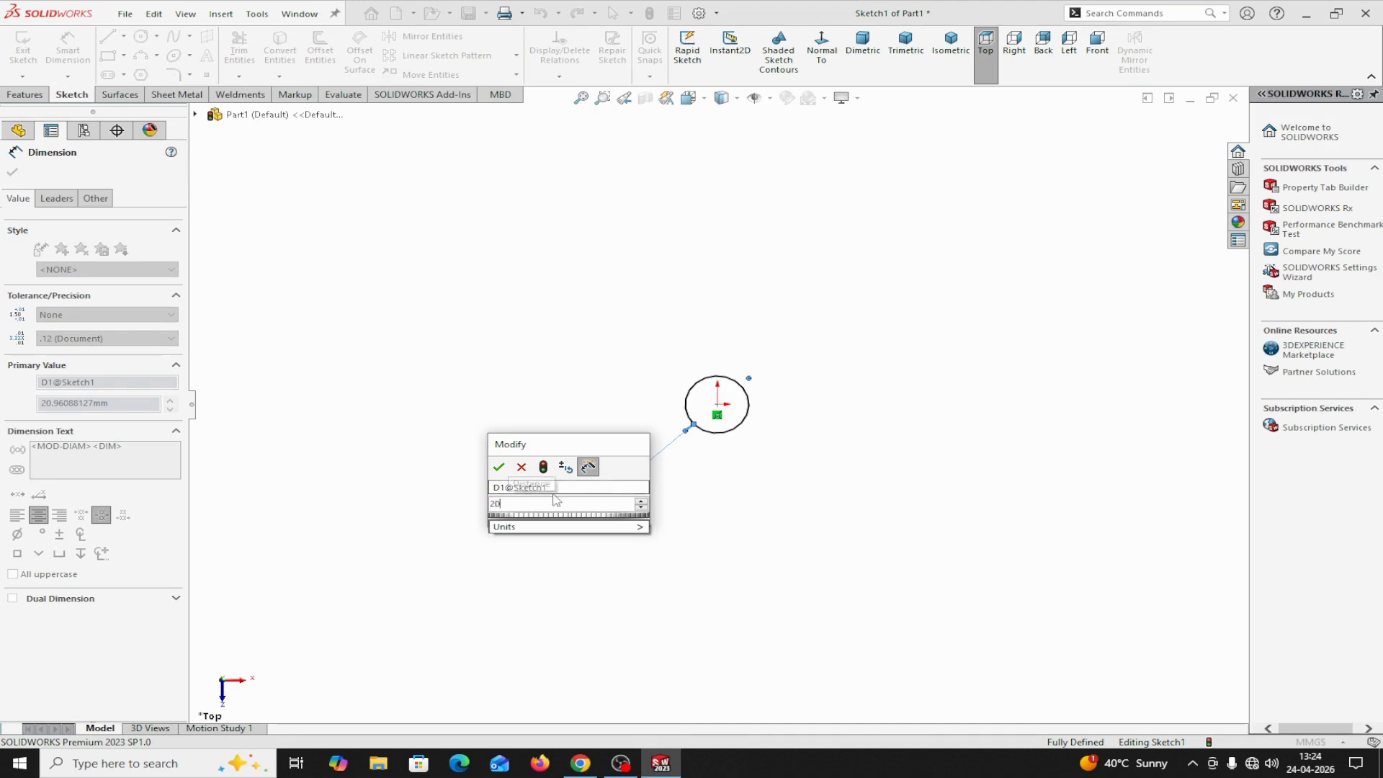
left_click(500, 468)
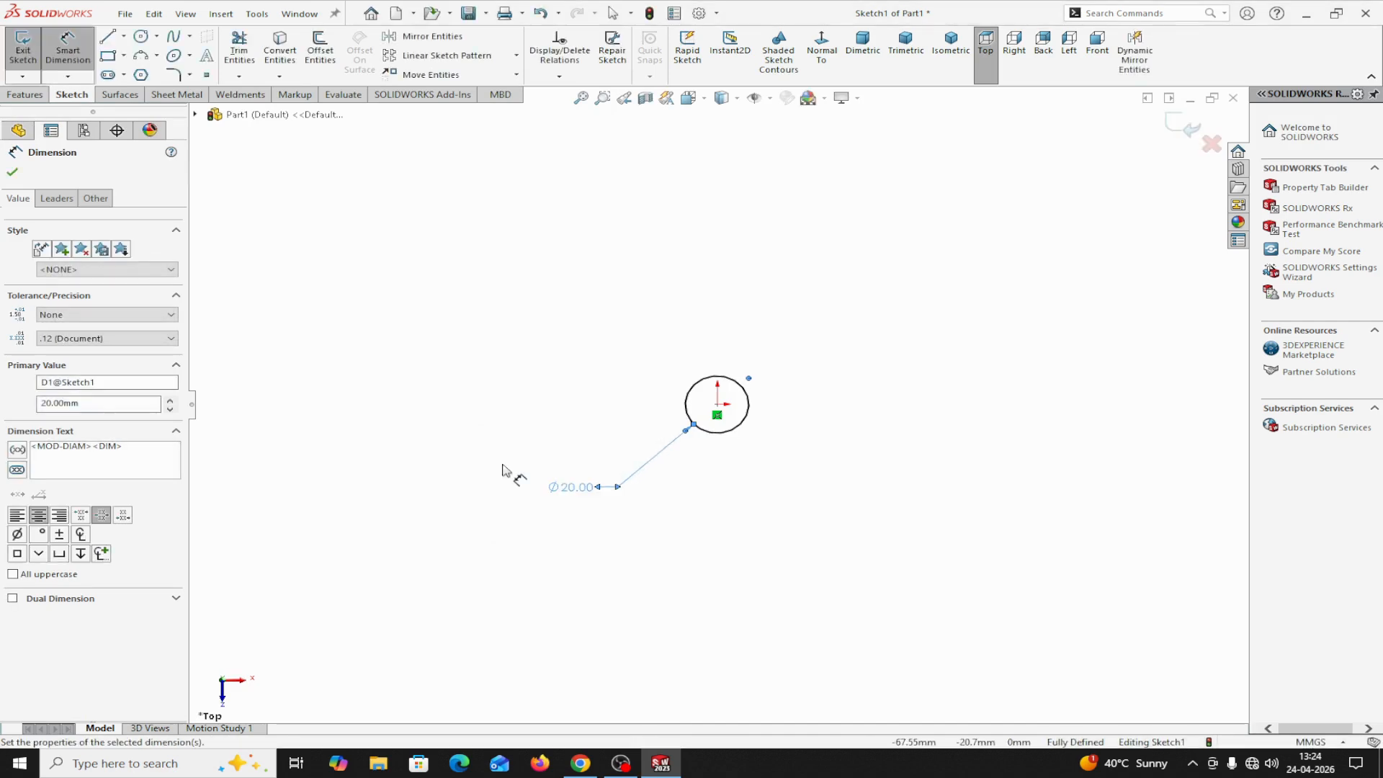
left_click(12, 172)
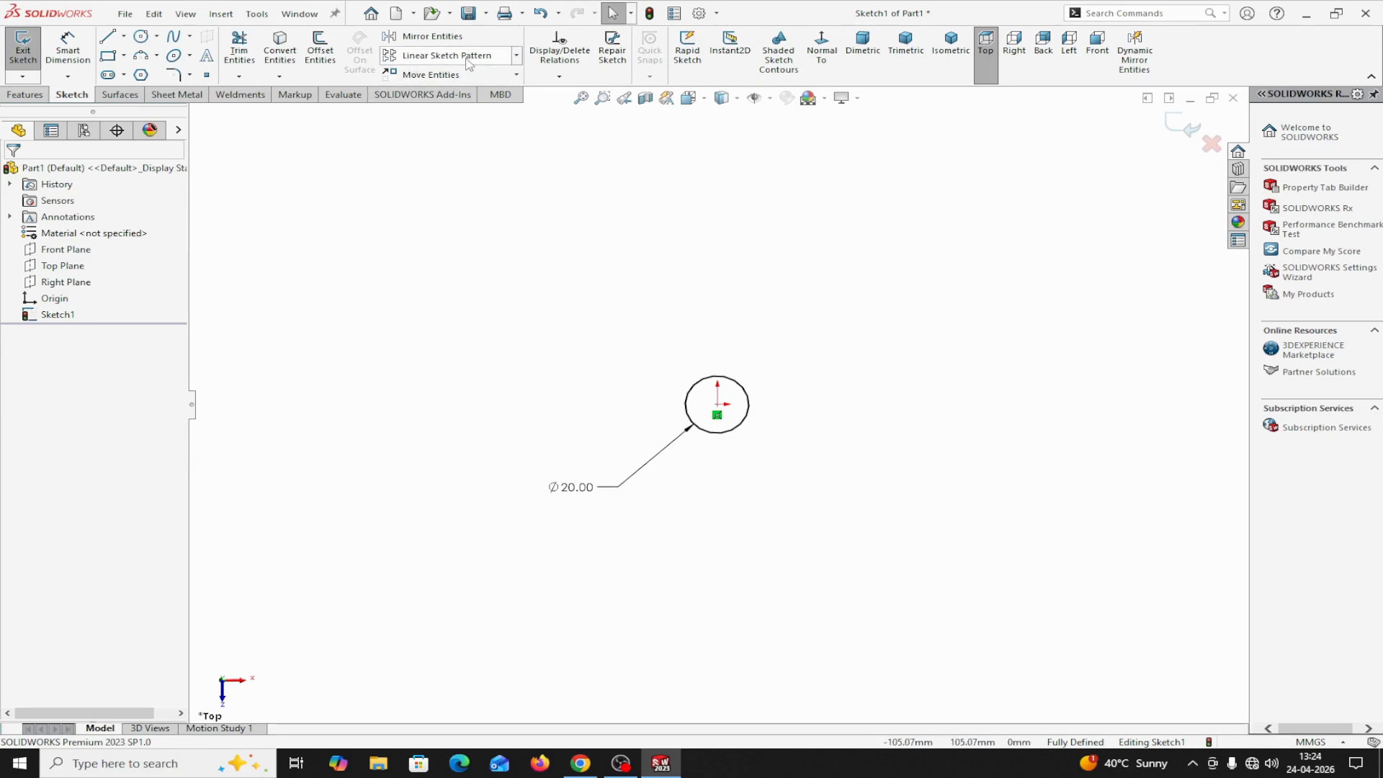
left_click(517, 56)
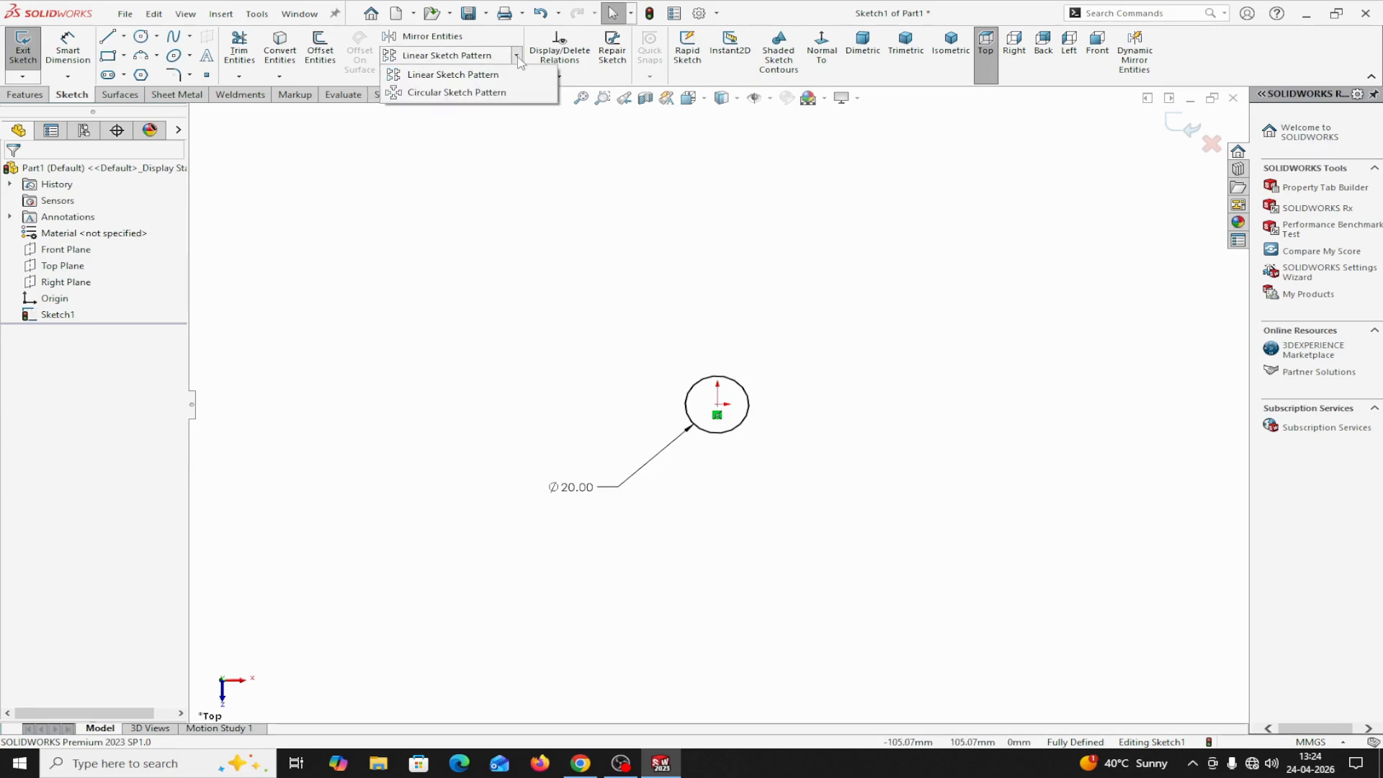
left_click(431, 76)
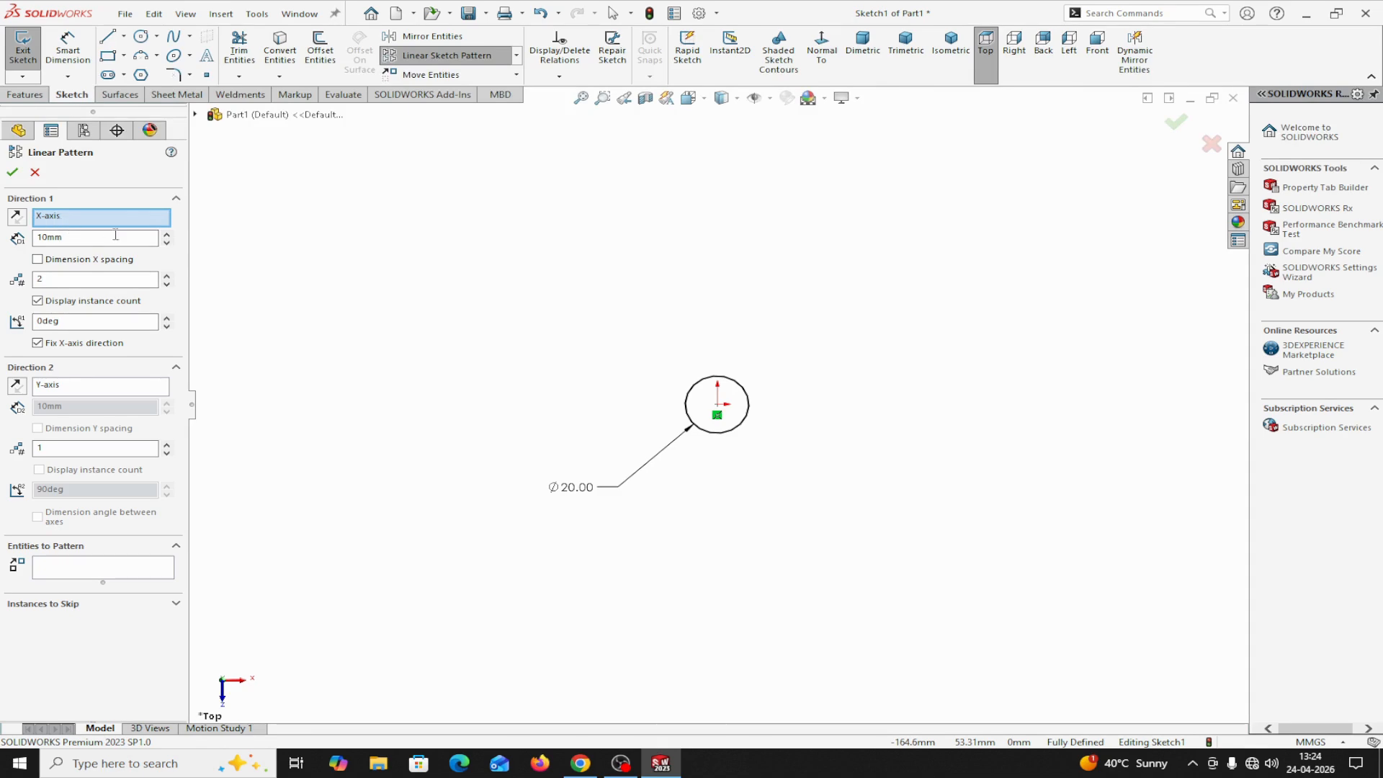
double_click(68, 239)
type("30")
left_click(41, 259)
double_click(72, 279)
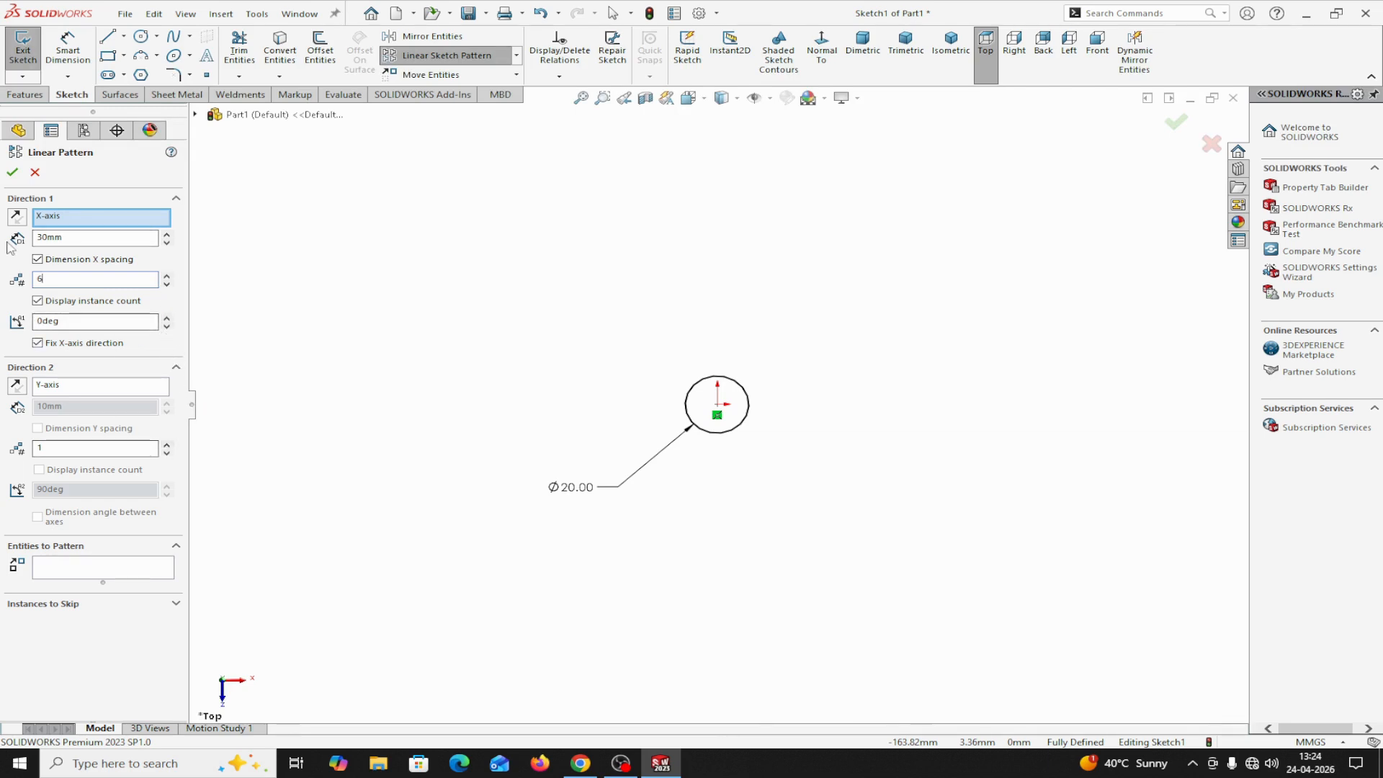
left_click(13, 173)
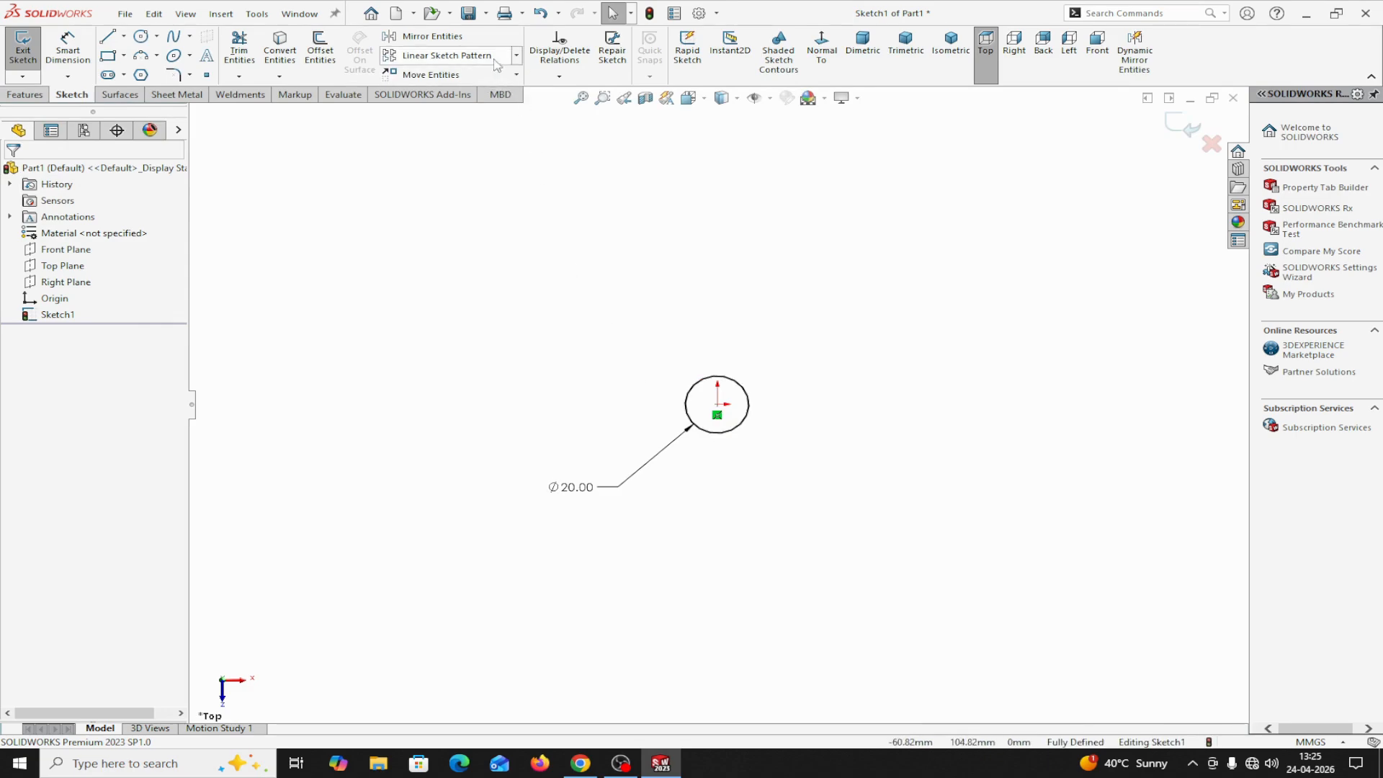
Start a linear sketch pattern with 6 instances spaced 30 mm apart along the X-axis
left_click(517, 56)
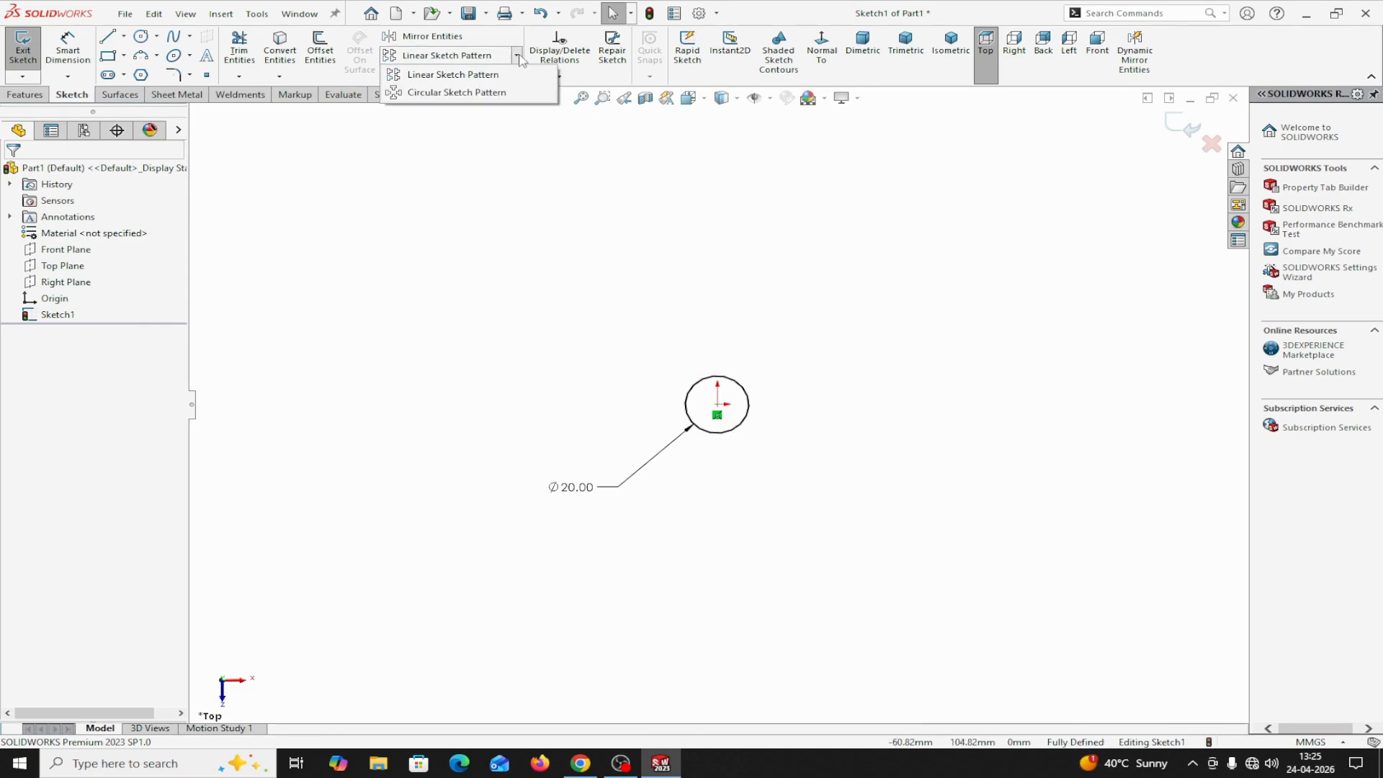
left_click(450, 75)
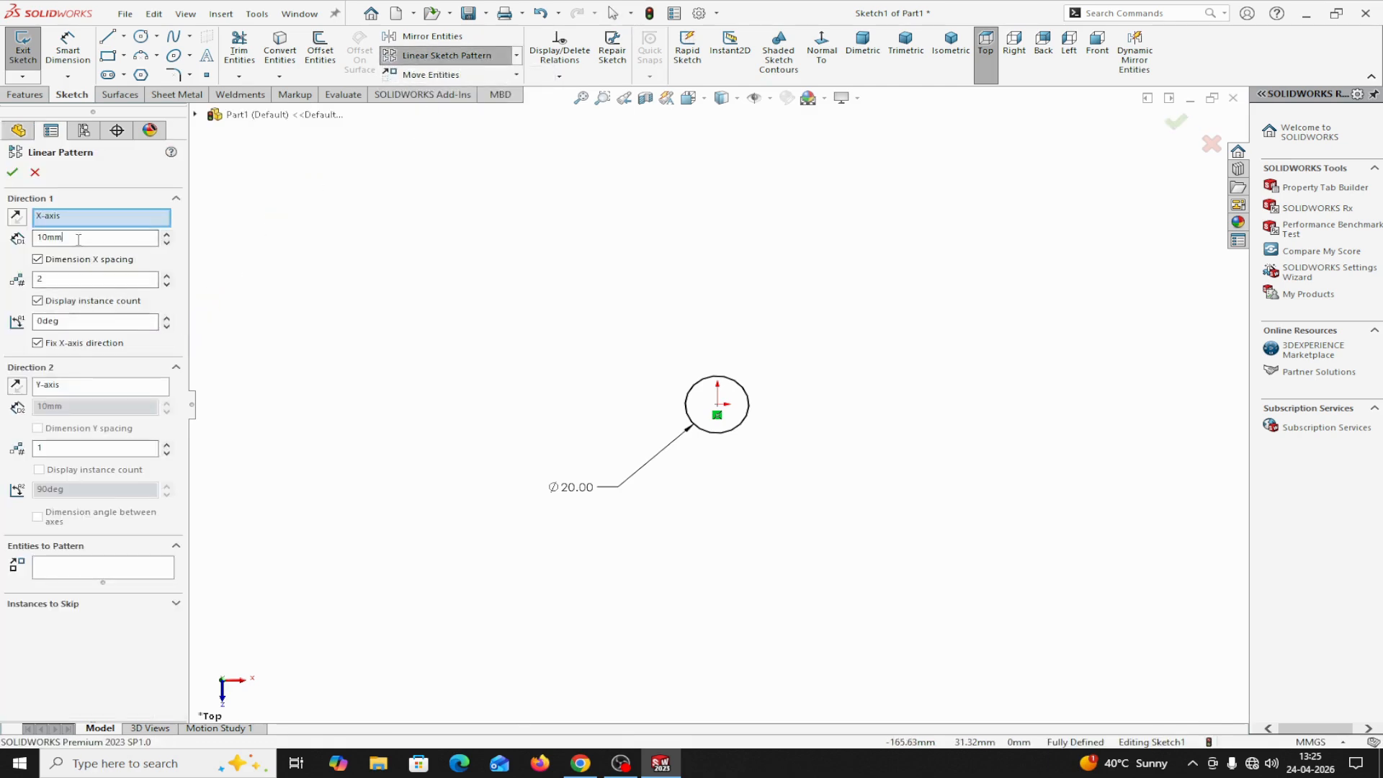
left_click_drag(72, 239, 15, 243)
type("30")
left_click(47, 280)
type("6")
Set the pattern's Y-axis direction to 6 instances at 30 mm spacing and display its instance count
left_click(60, 446)
double_click(60, 447)
type("6")
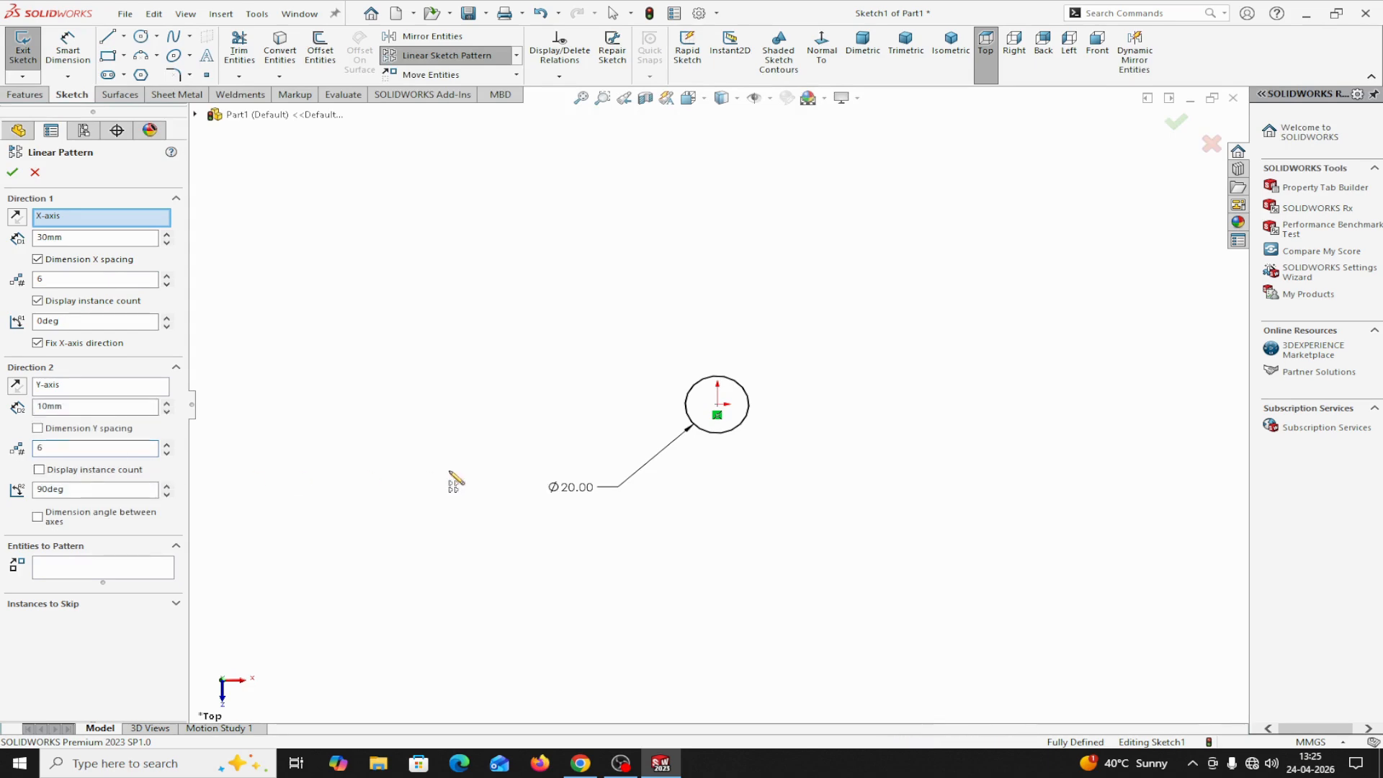
double_click(63, 407)
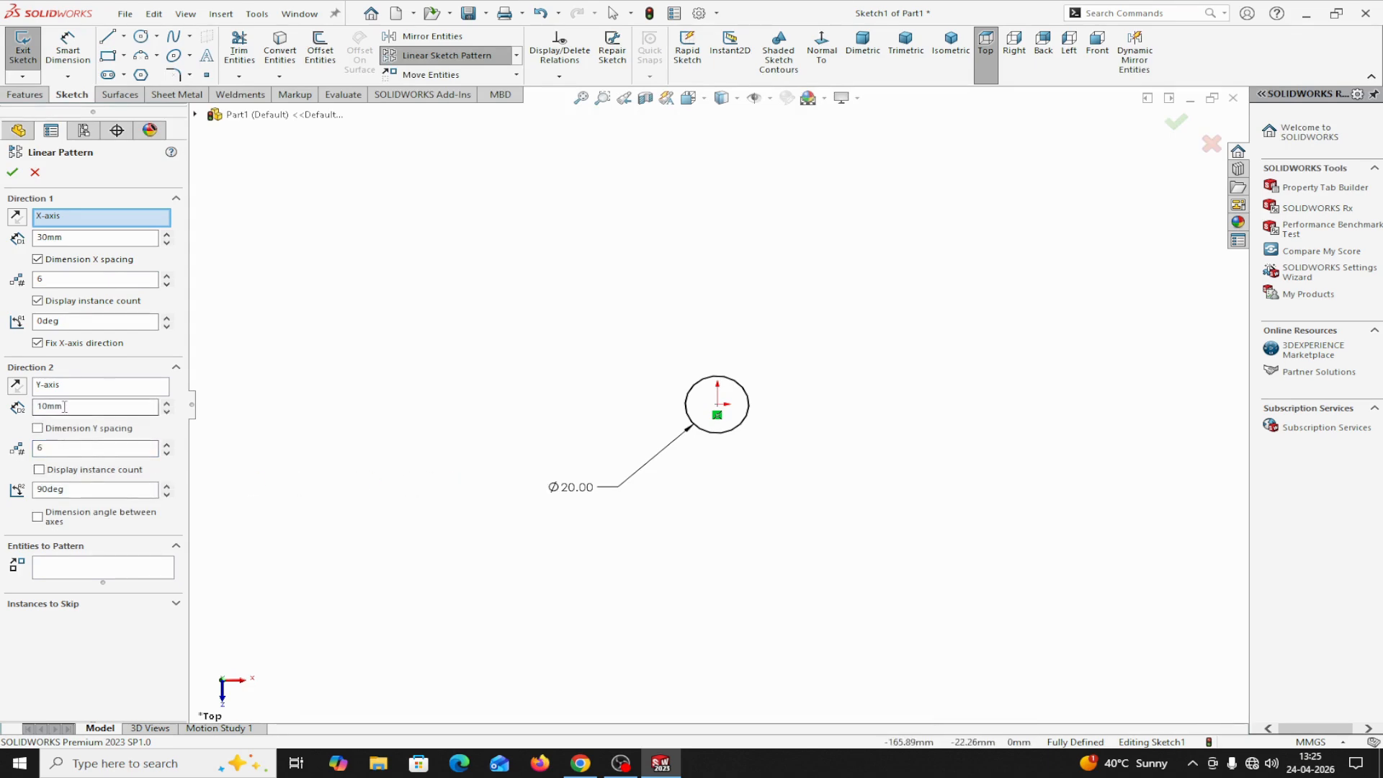
type("30")
left_click(39, 470)
Choose the 20 mm circle as the entity to pattern
left_click(75, 580)
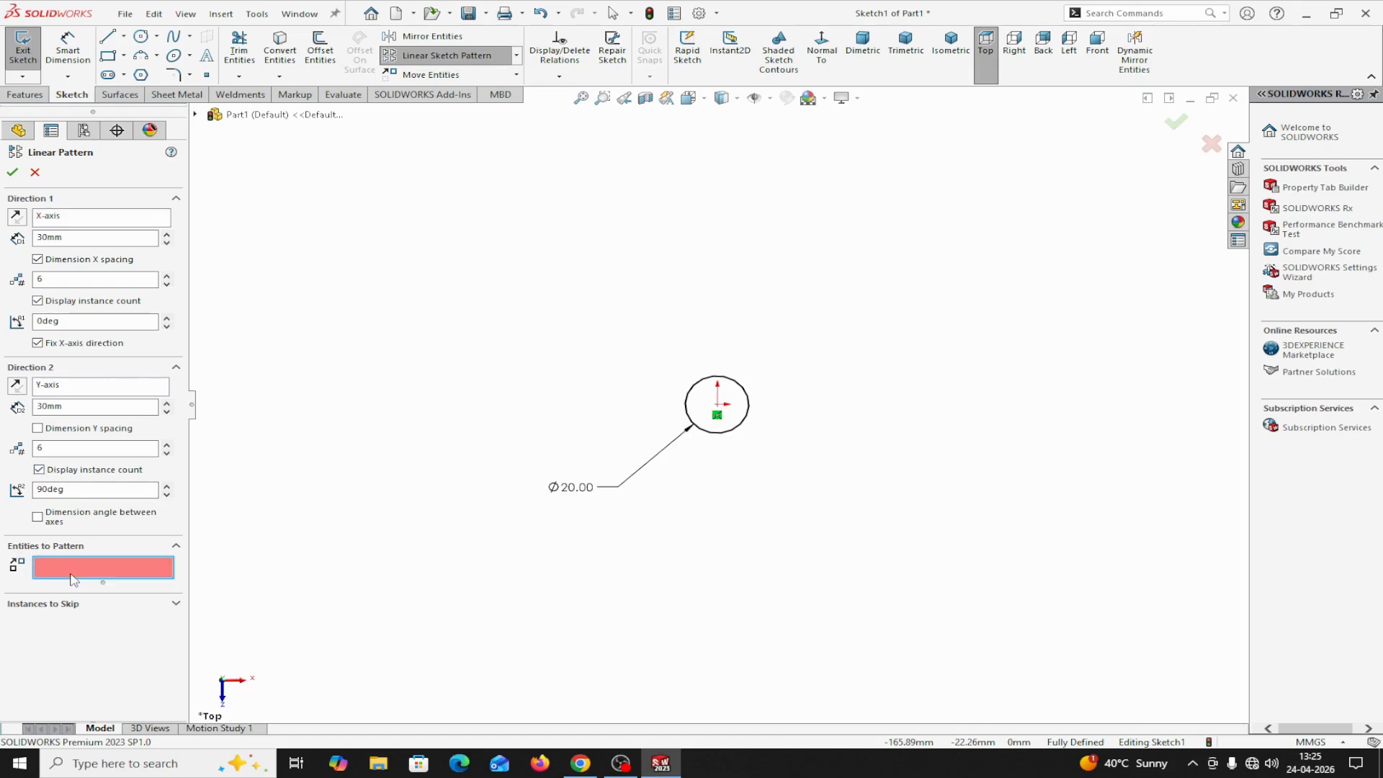
left_click(704, 435)
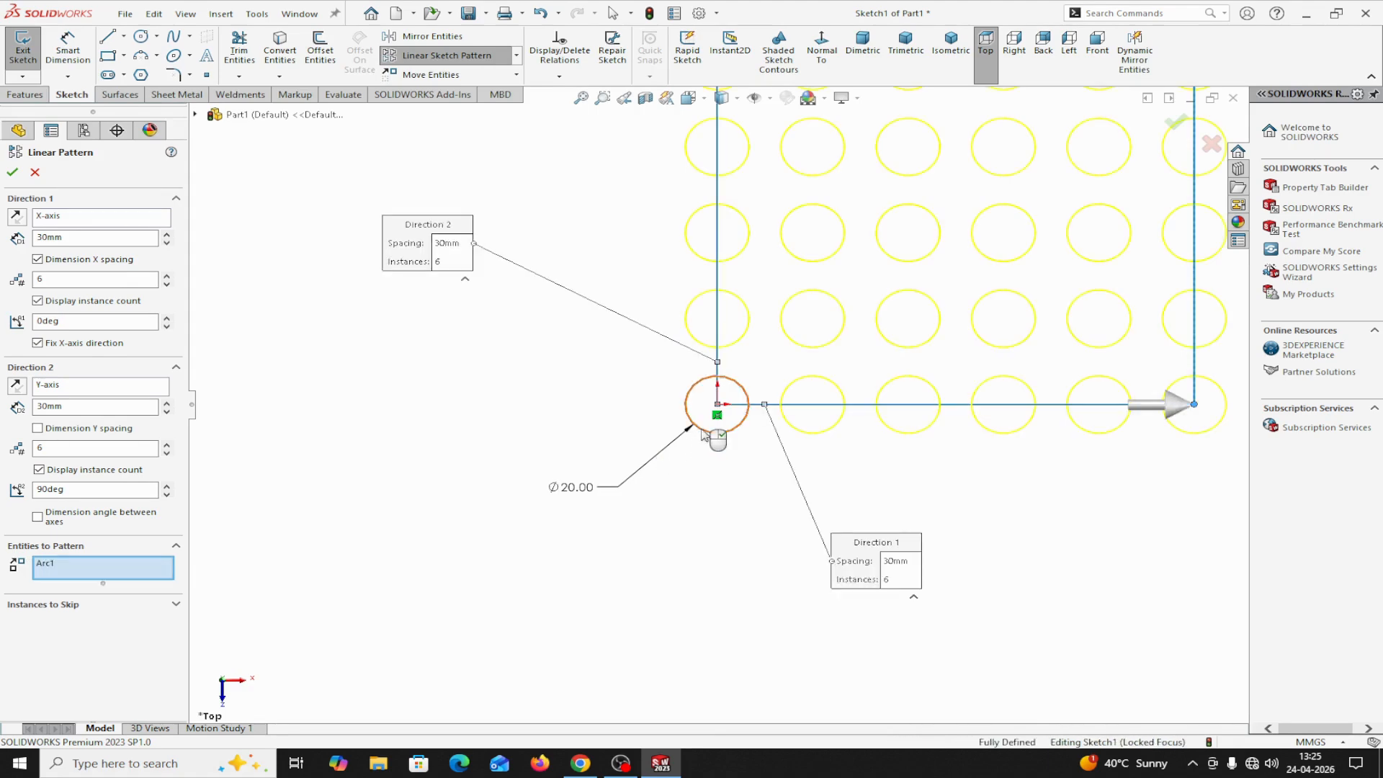
scroll(828, 434, "up", 2)
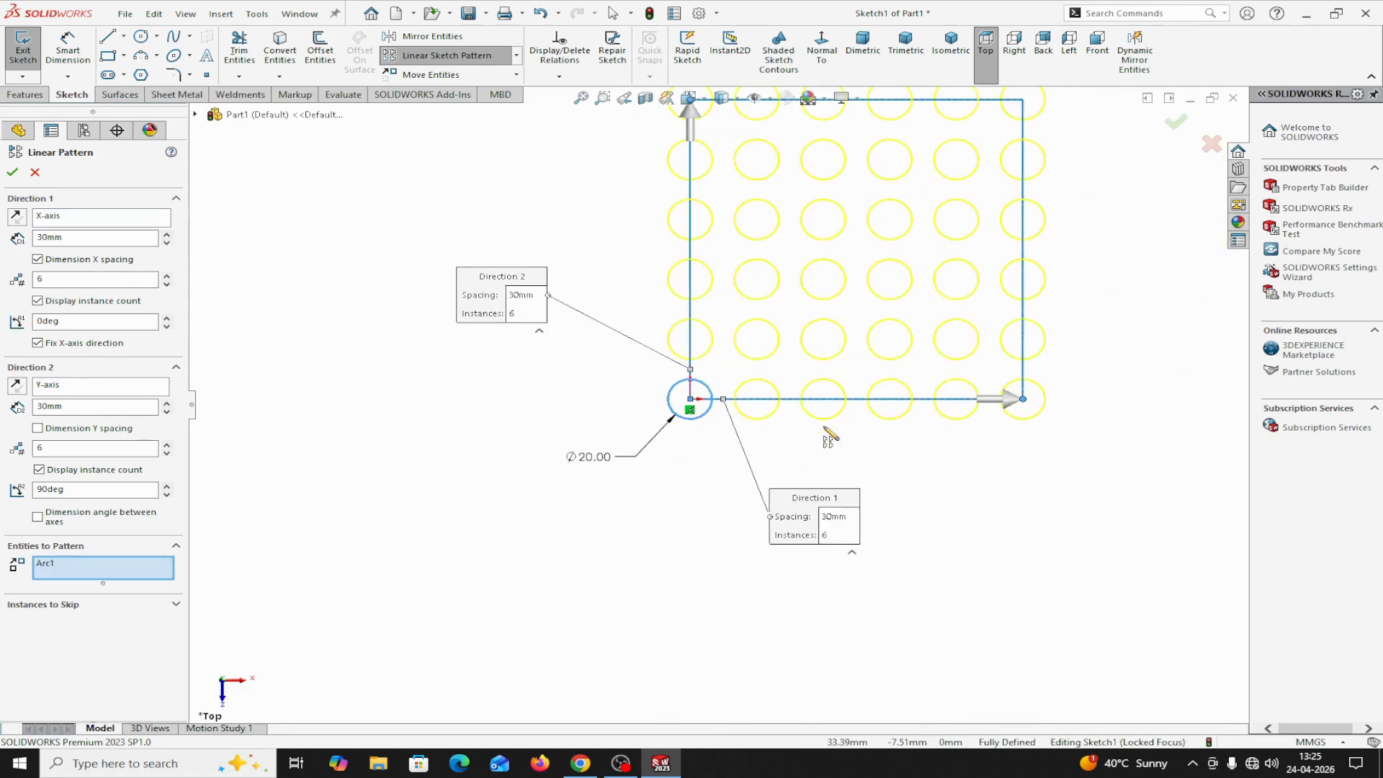
scroll(830, 436, "up", 1)
scroll(890, 315, "up", 1)
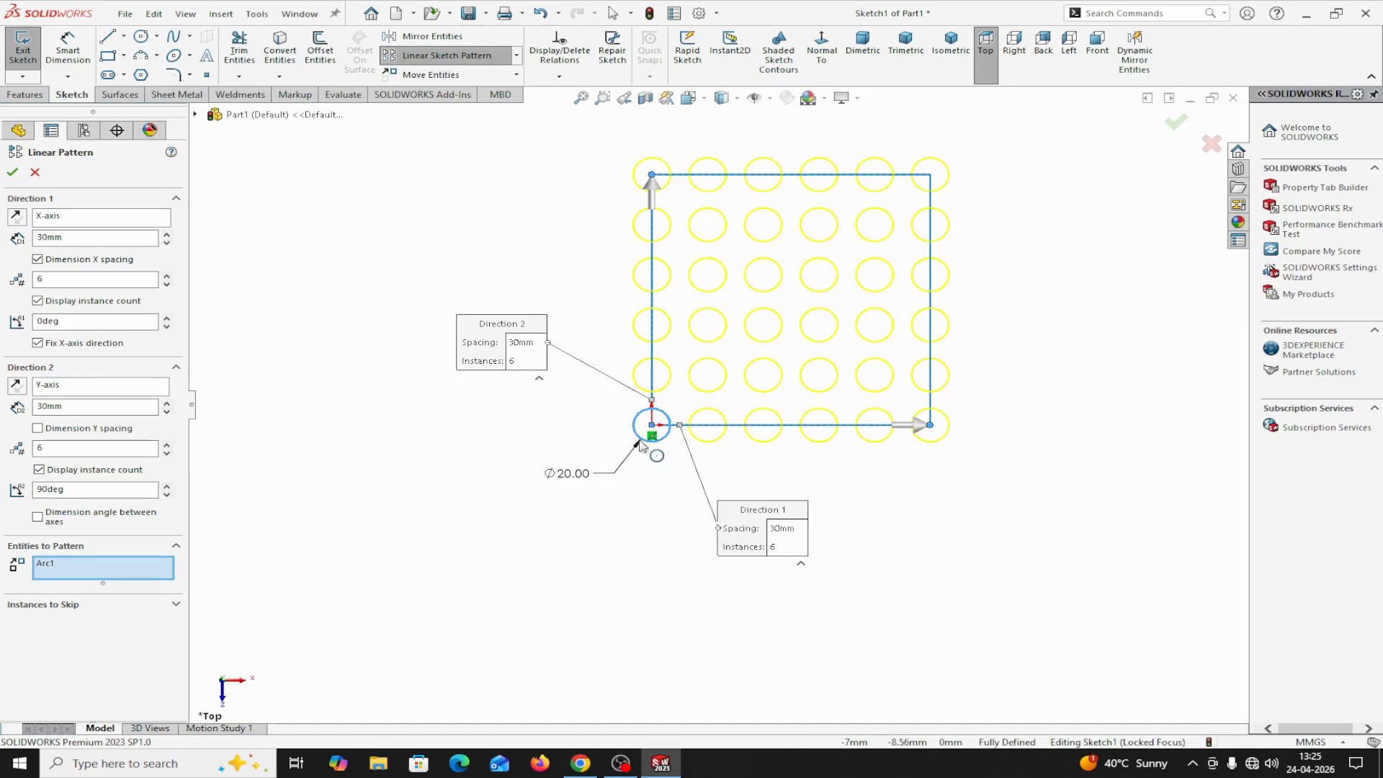
Try reversing the pattern's X-axis and Y-axis directions, flipping each one back
left_click(17, 216)
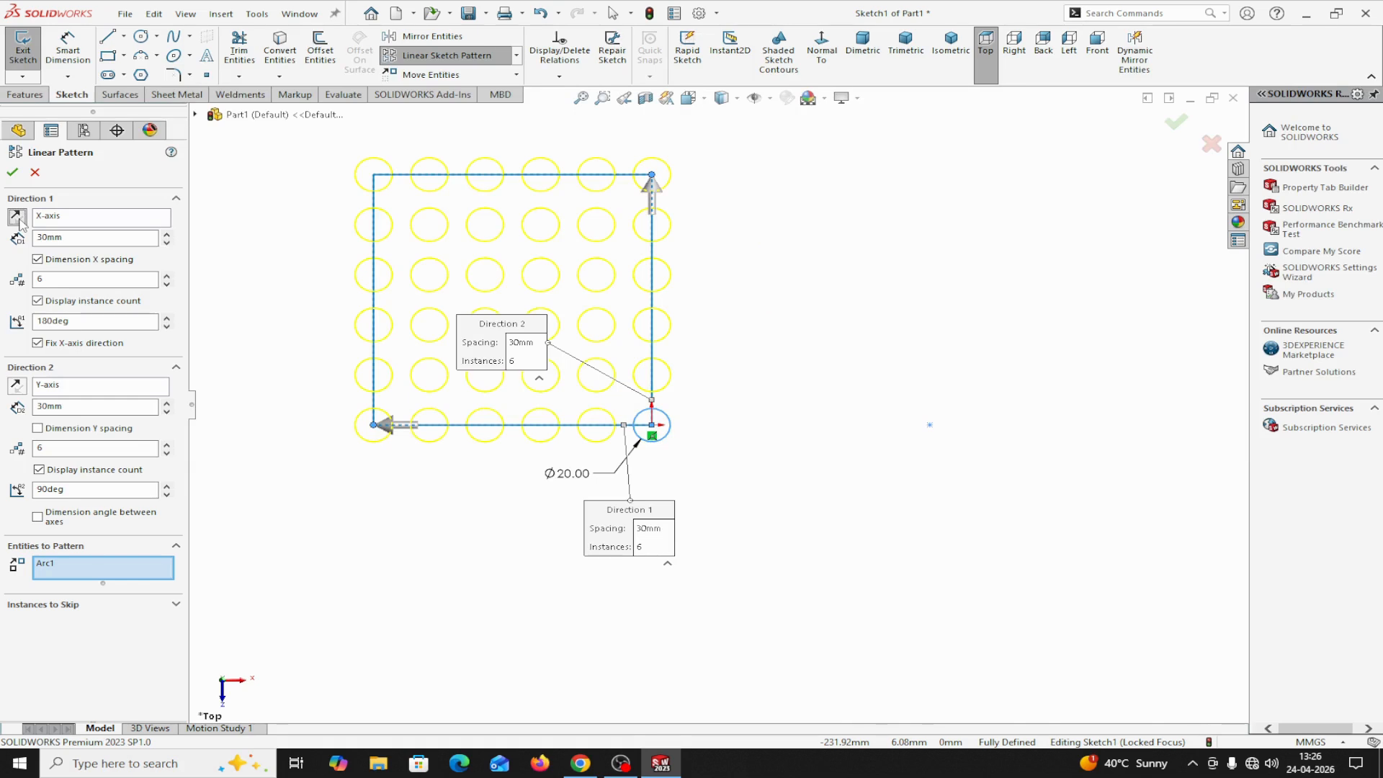
left_click(17, 216)
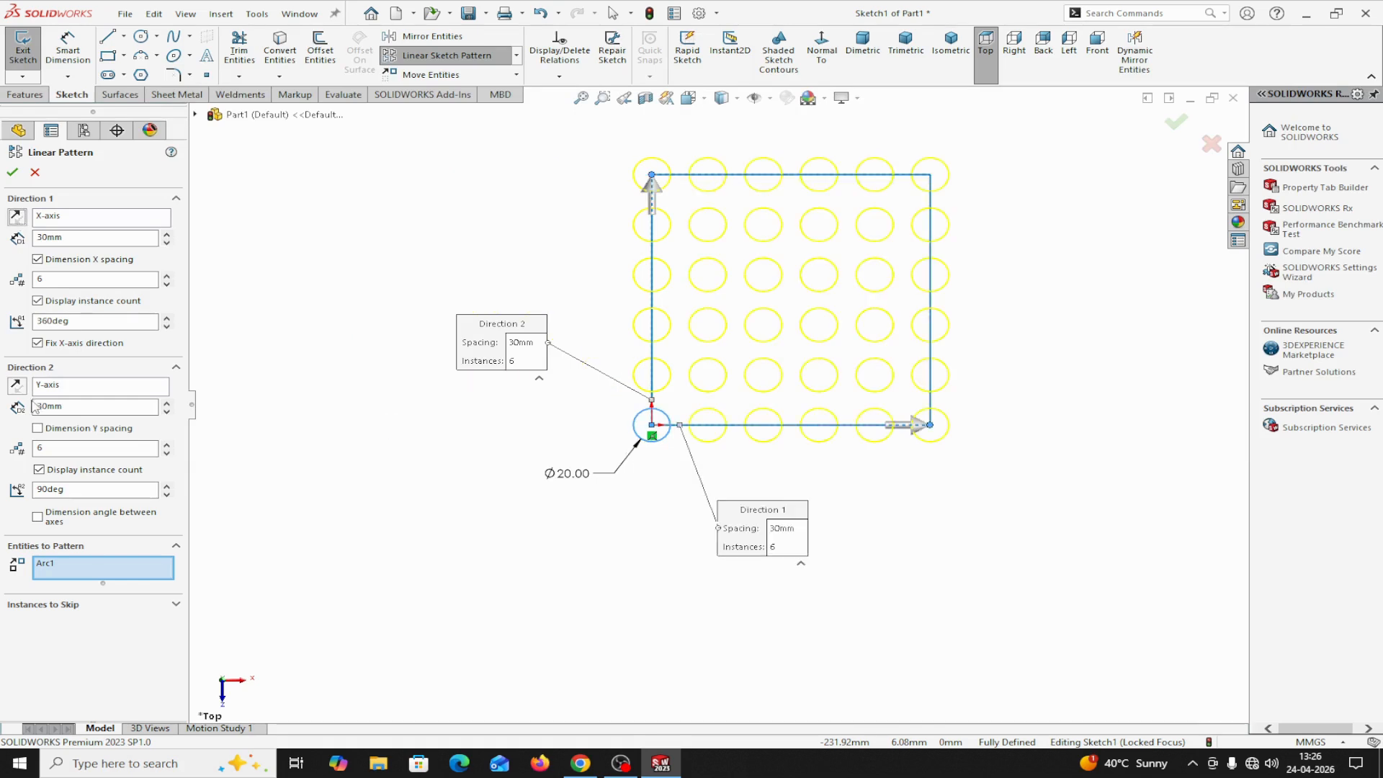
left_click(16, 387)
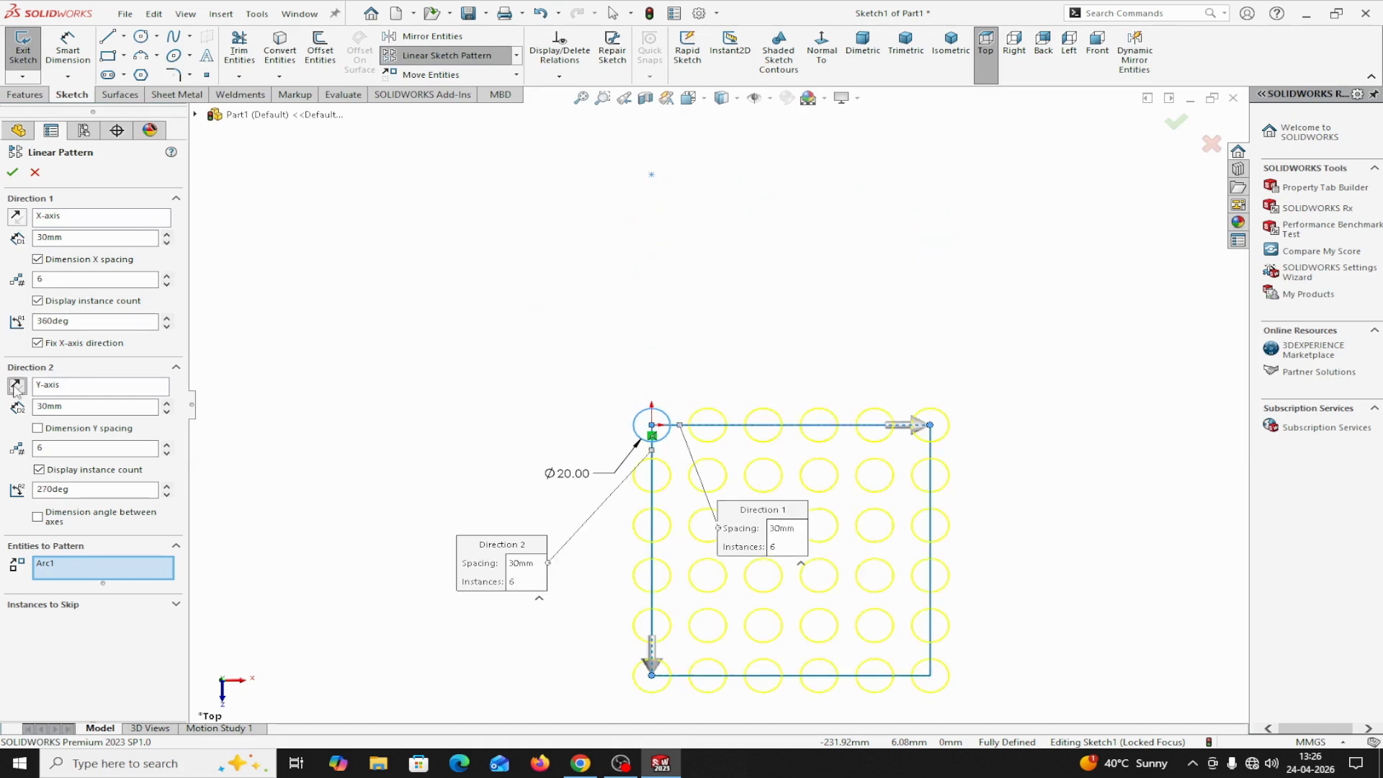
left_click(16, 387)
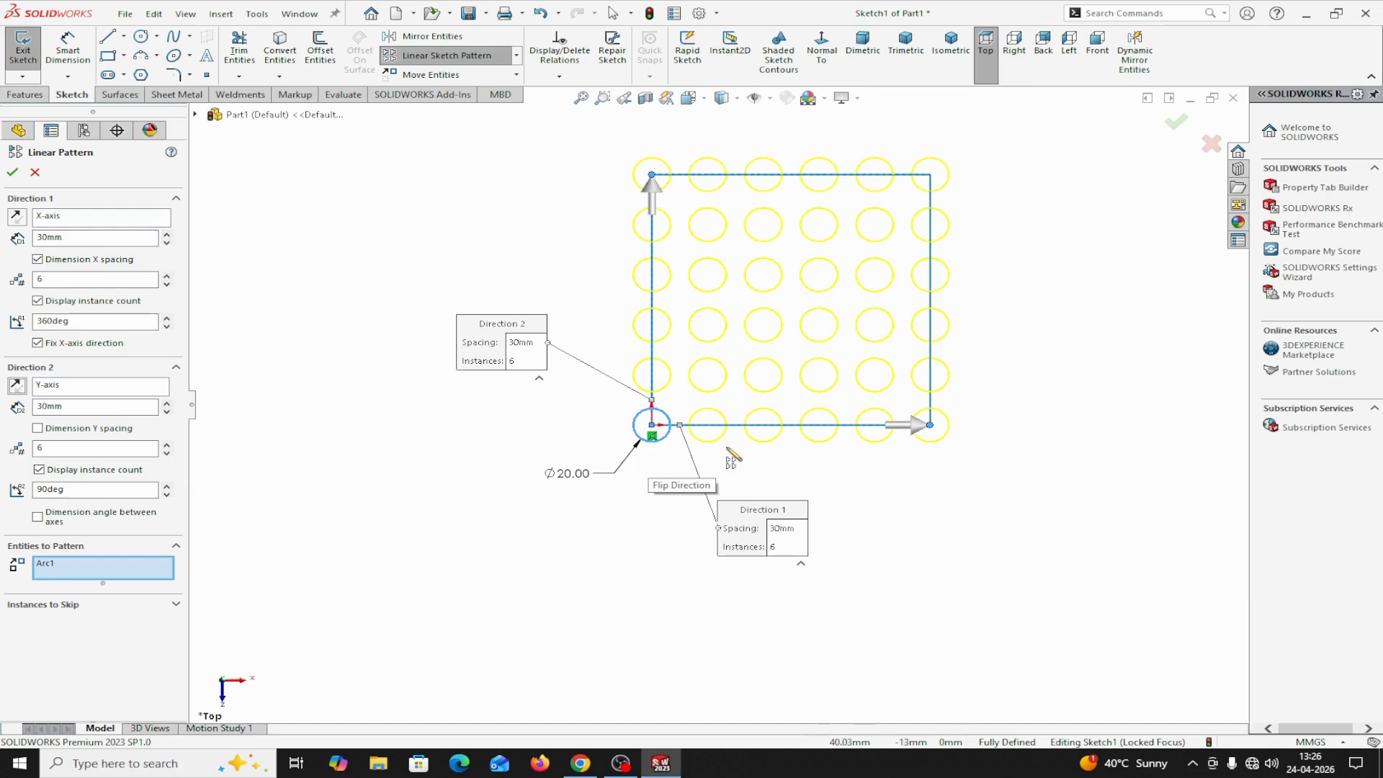
Set the pattern's Direction 1 spacing to 40 mm and its number of instances to 7
left_click(791, 533)
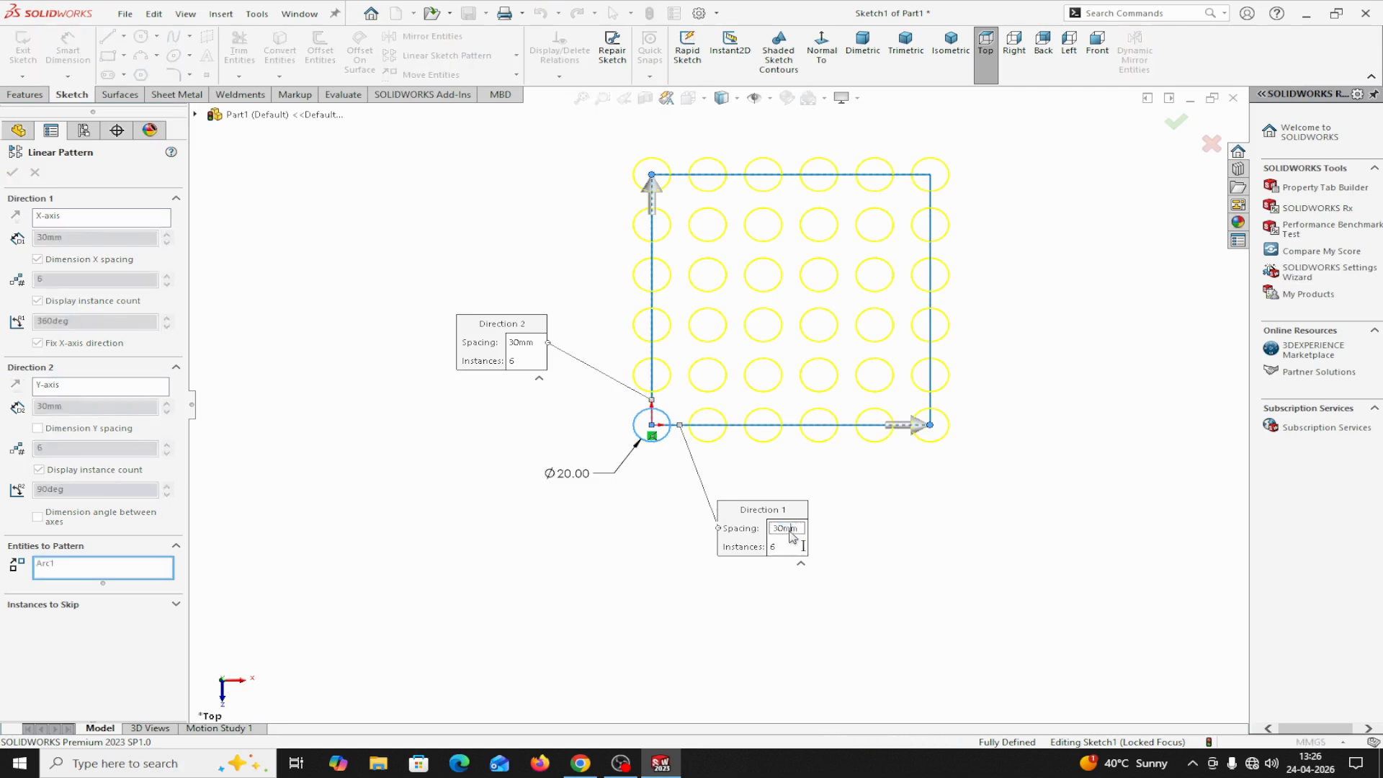
type("40")
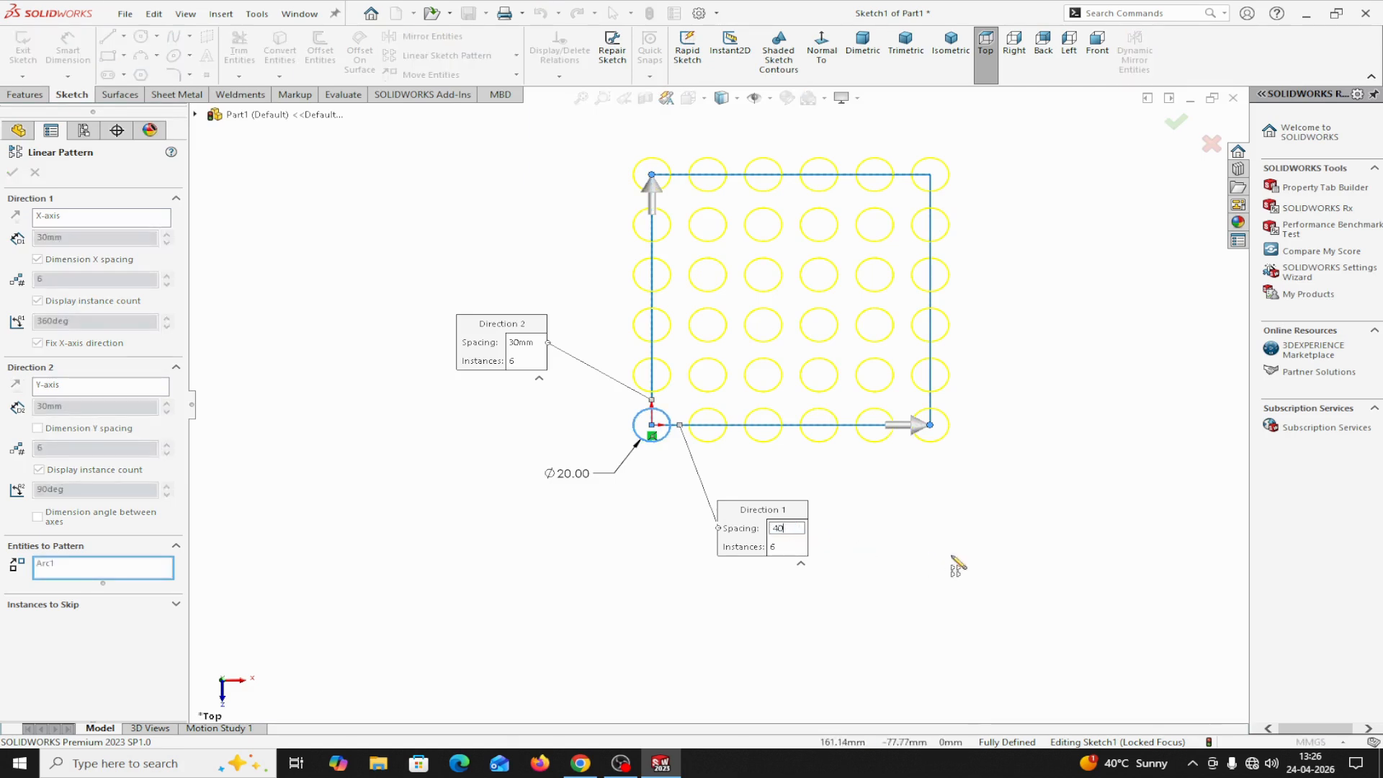
key("Return")
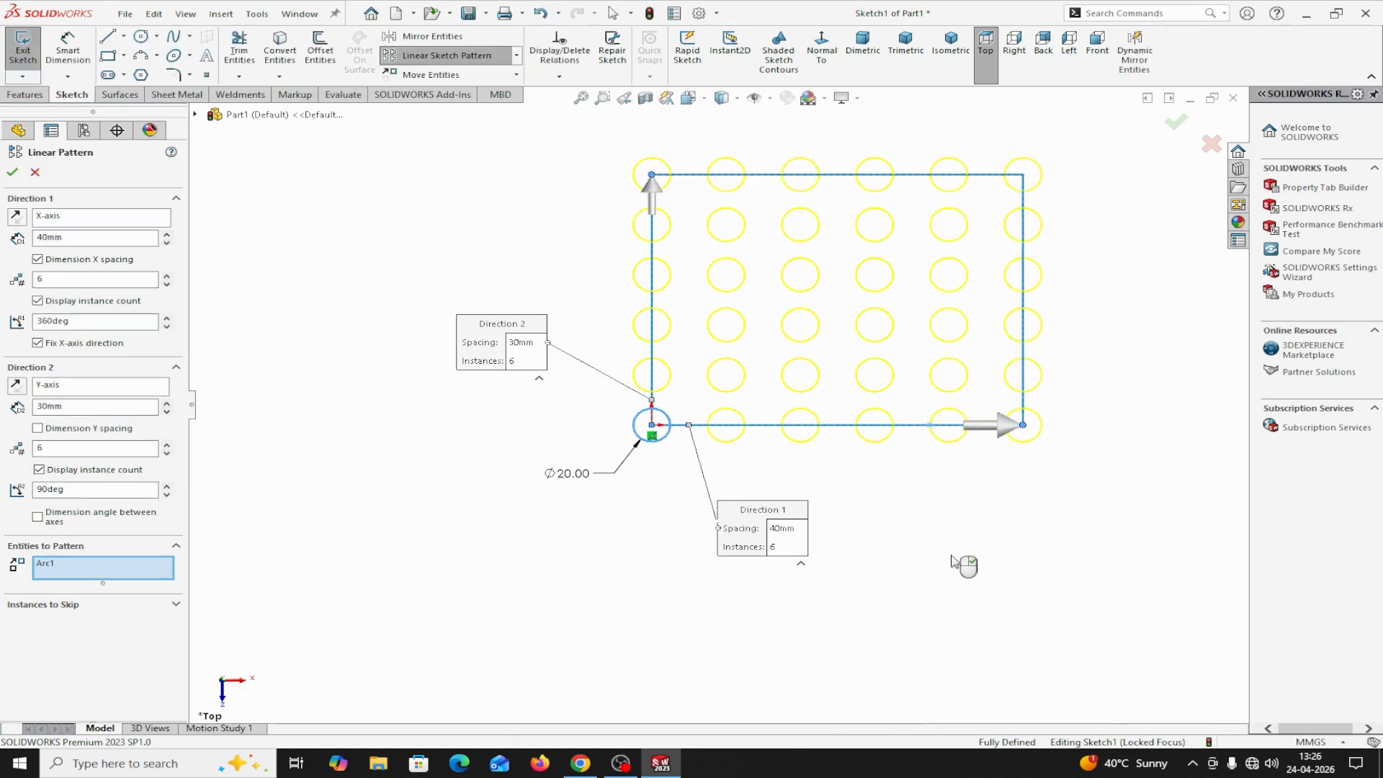
left_click(778, 551)
type("7")
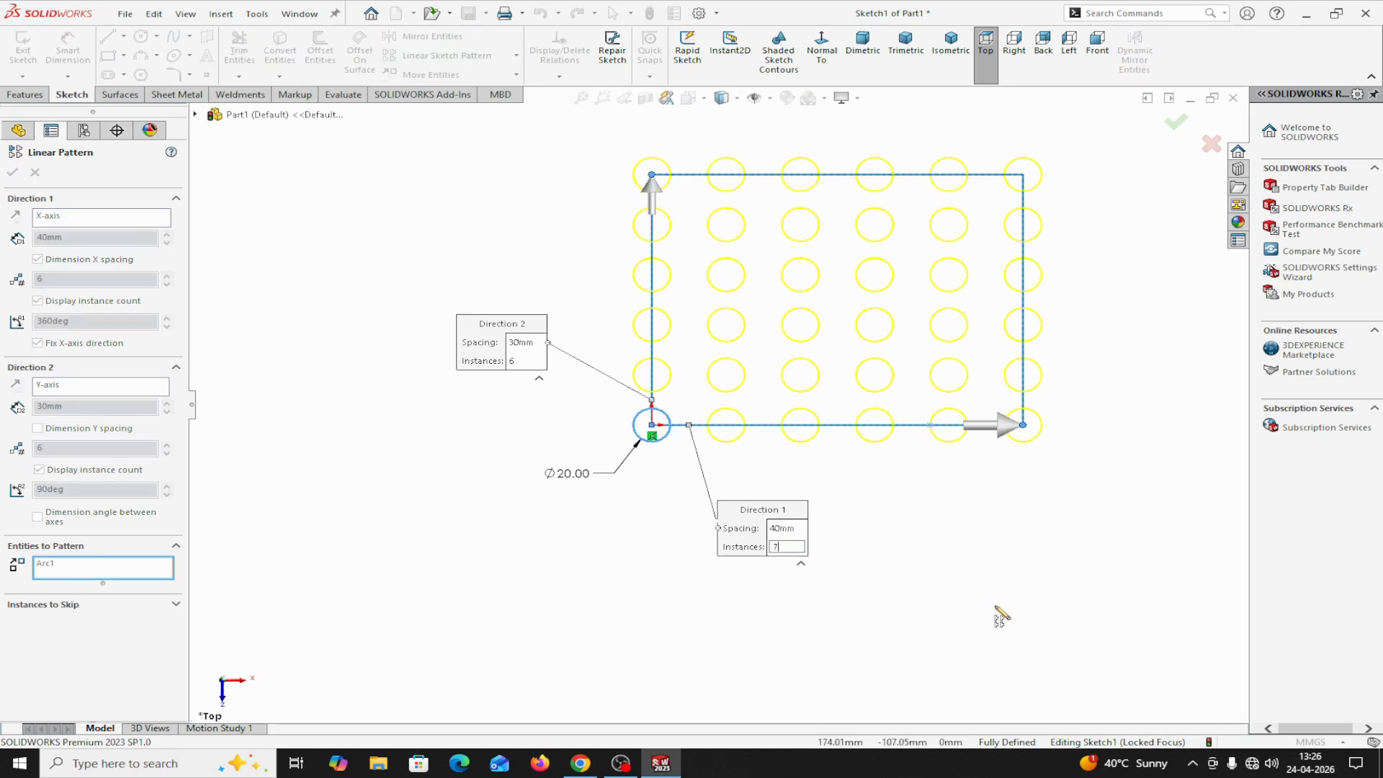
key("Return")
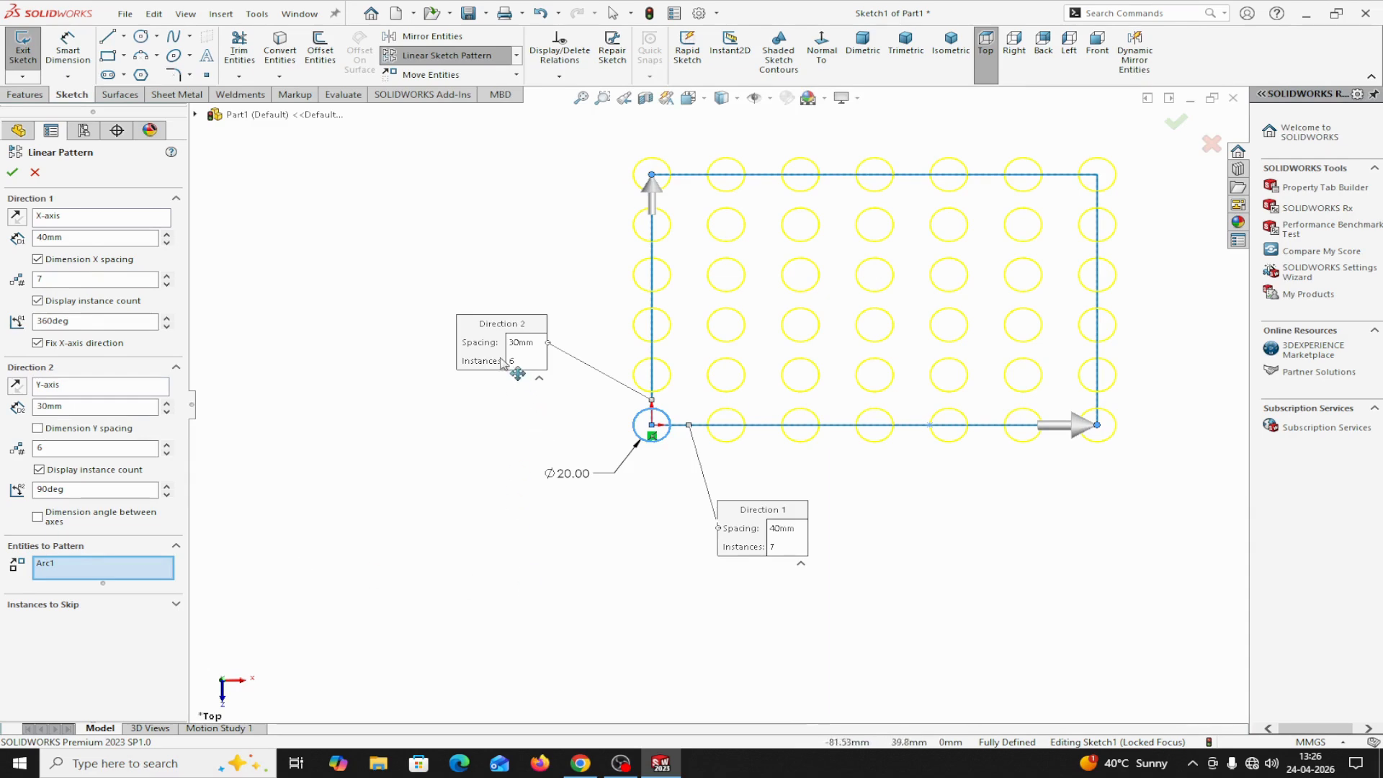
Set the pattern's Direction 2 spacing to 40 mm and its number of instances to 7
left_click(529, 345)
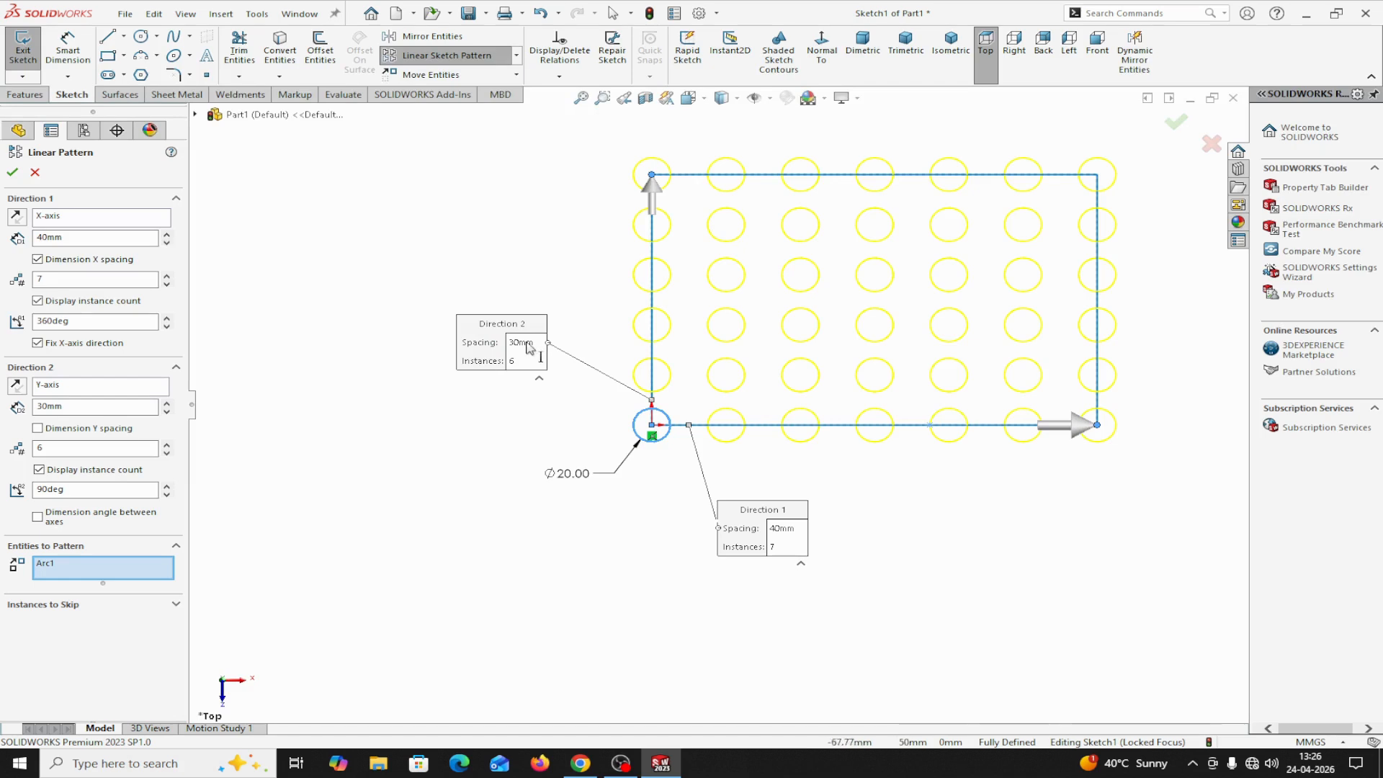
type("40")
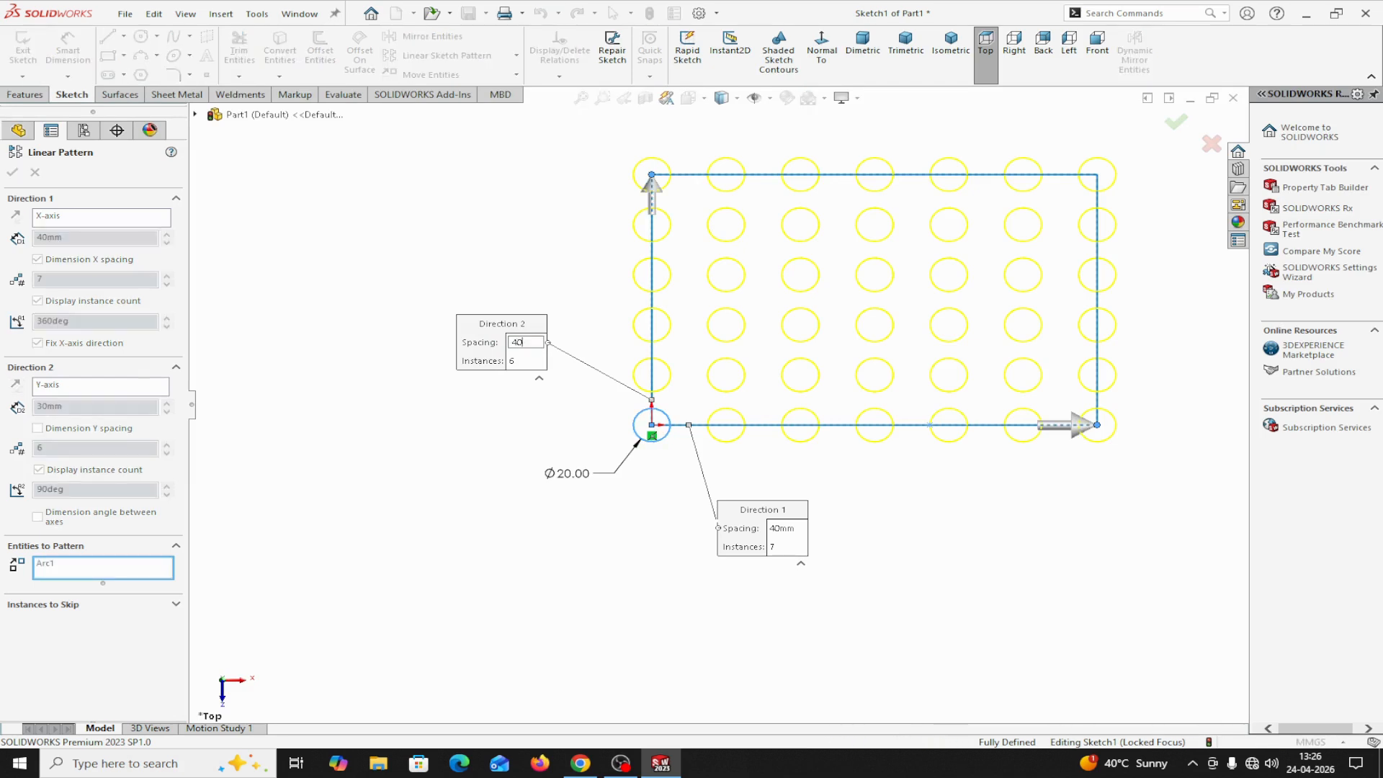
key("Return")
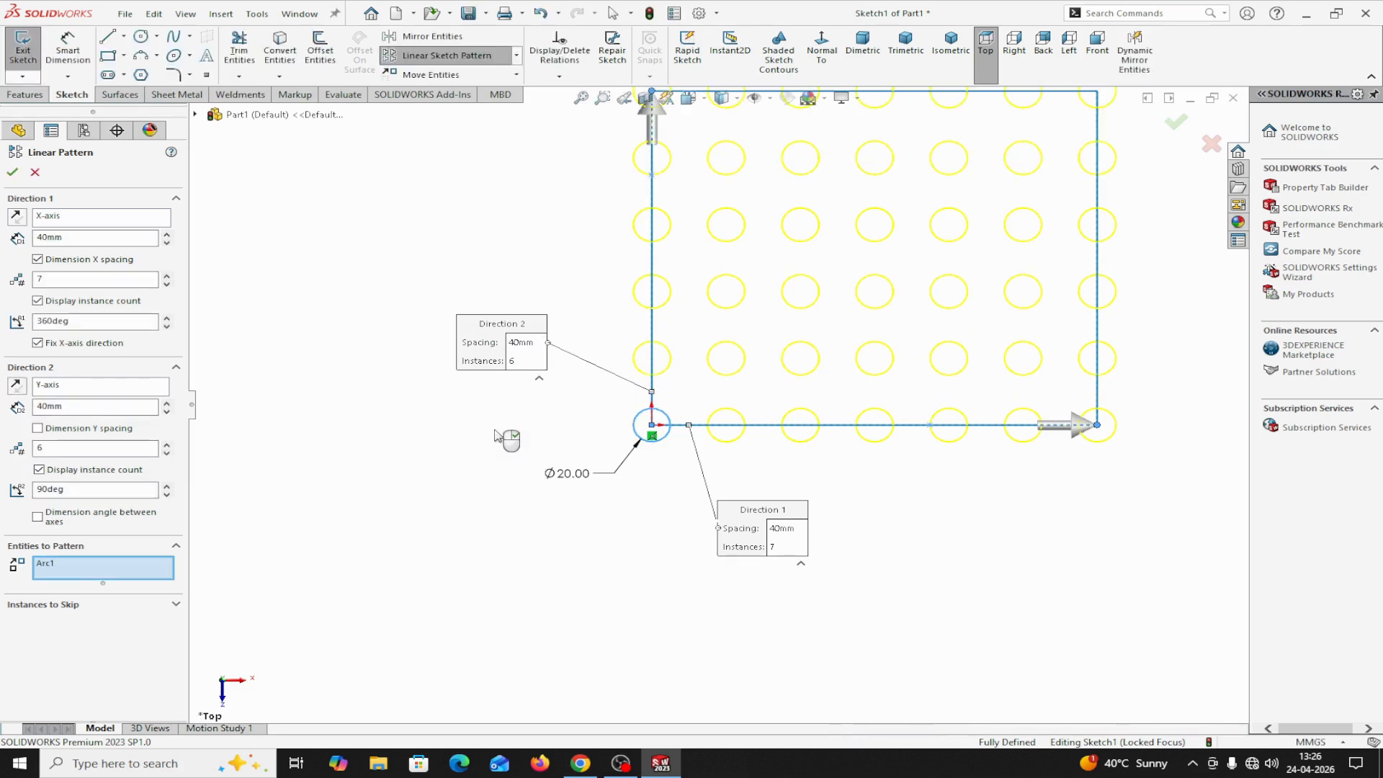
left_click(513, 362)
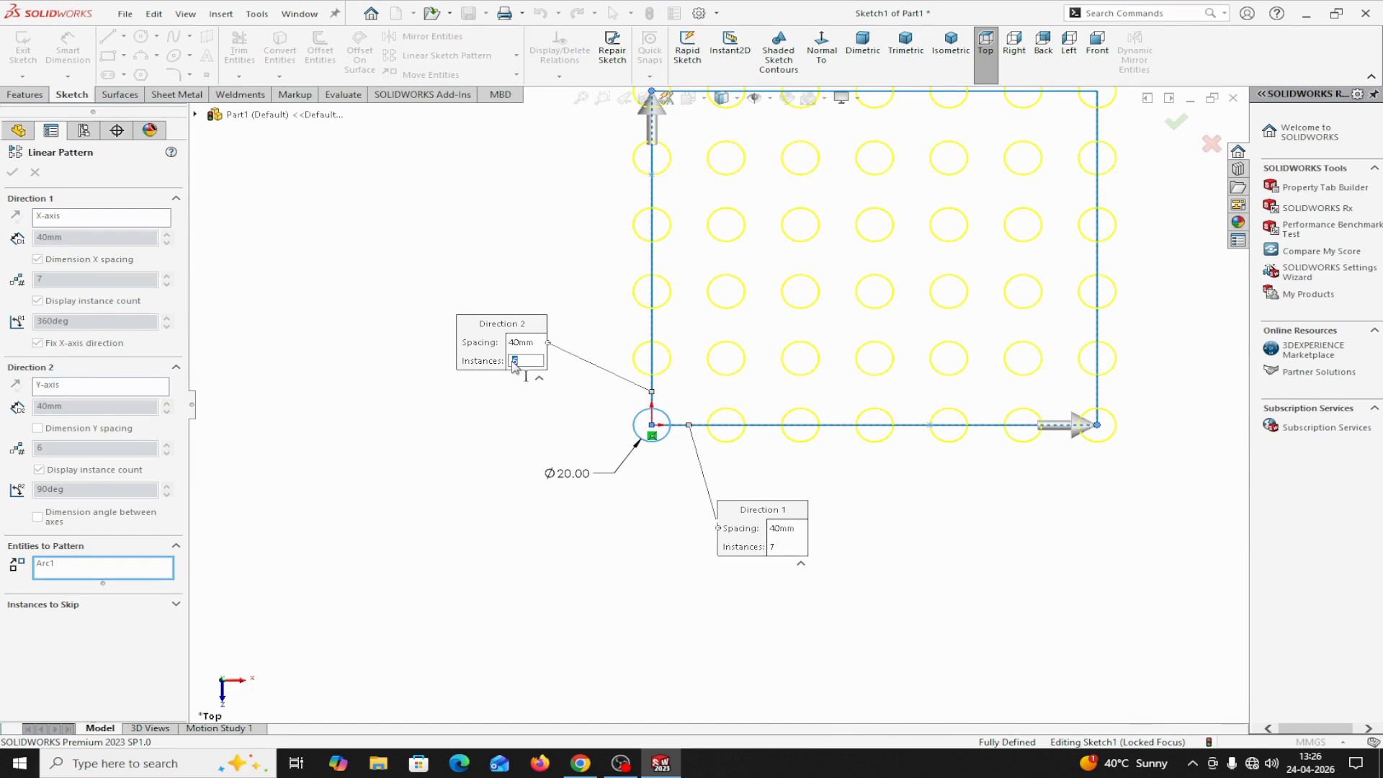
type("7")
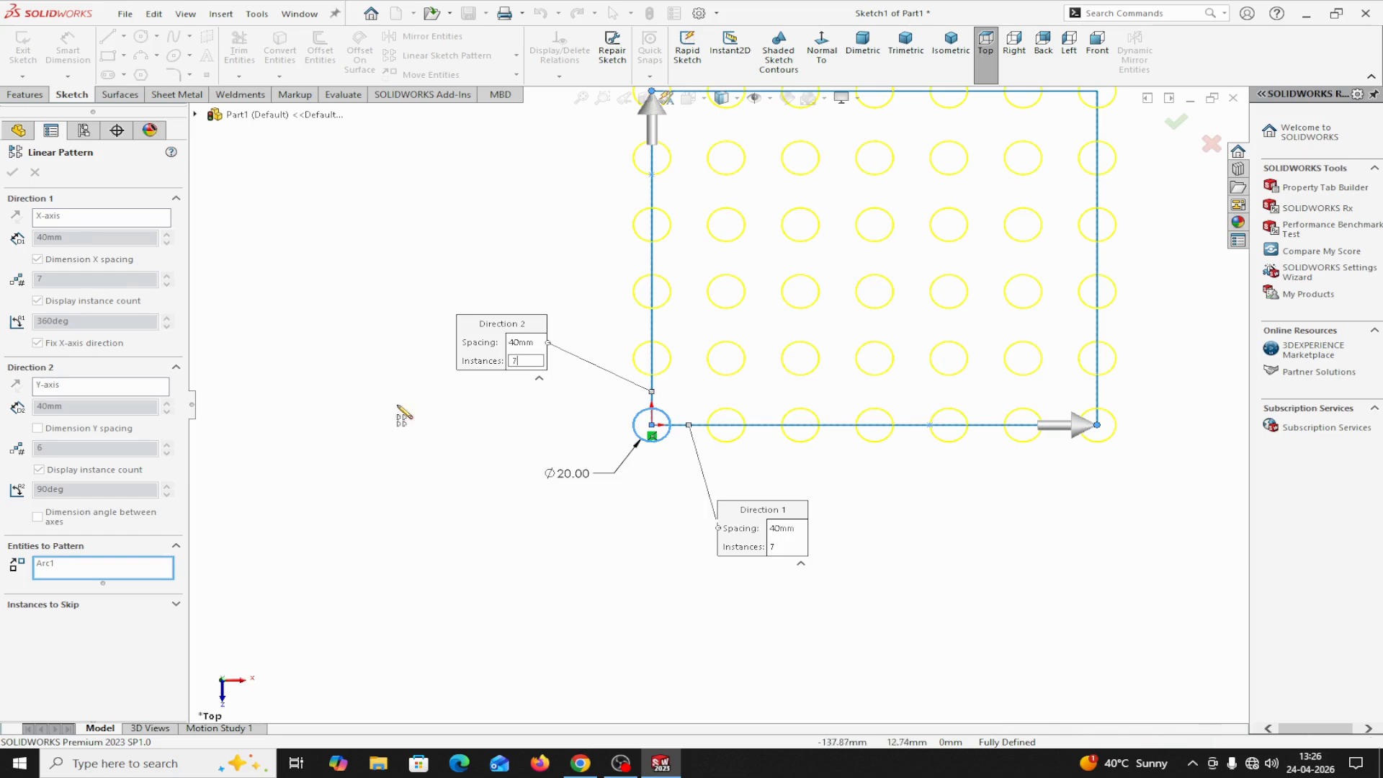
key("Return")
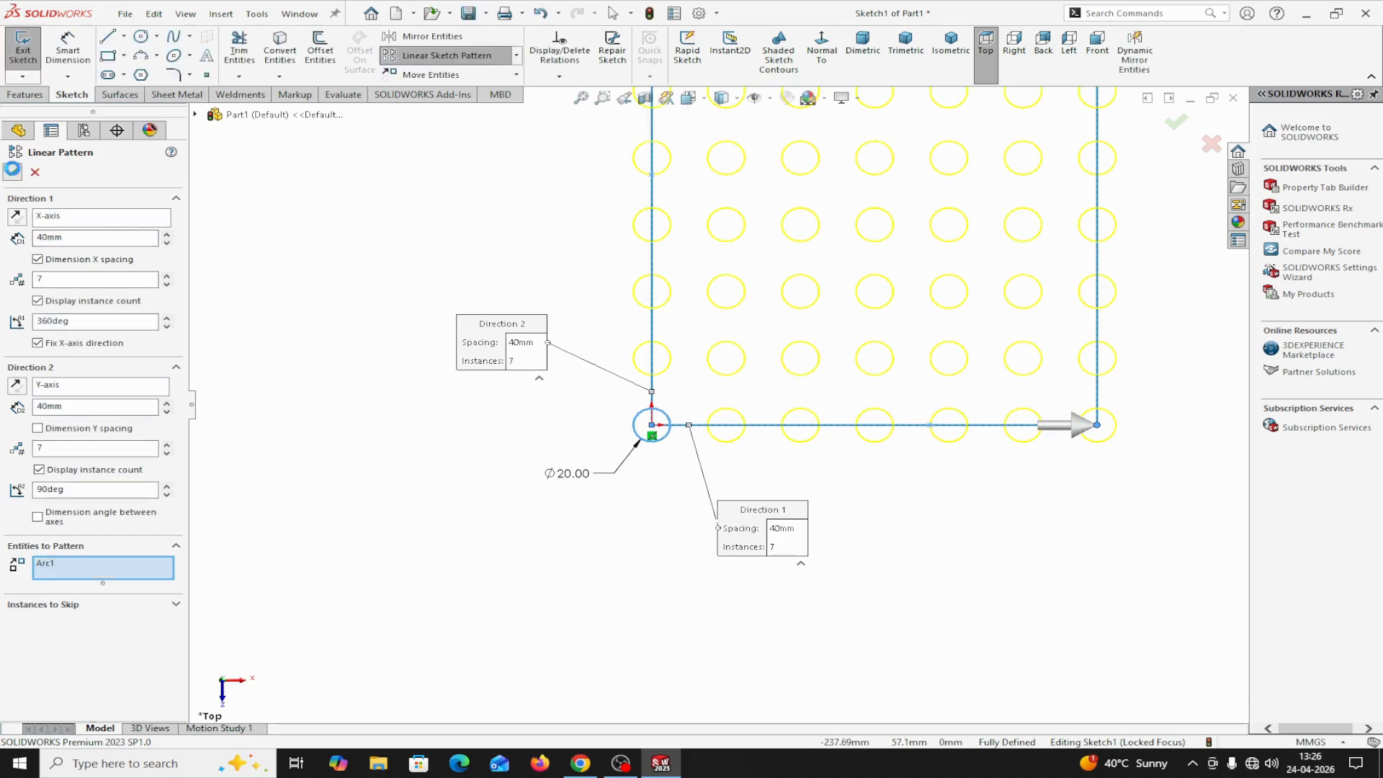
Apply the two-direction linear pattern of the circle and fit the whole grid in view
left_click(12, 171)
key("f")
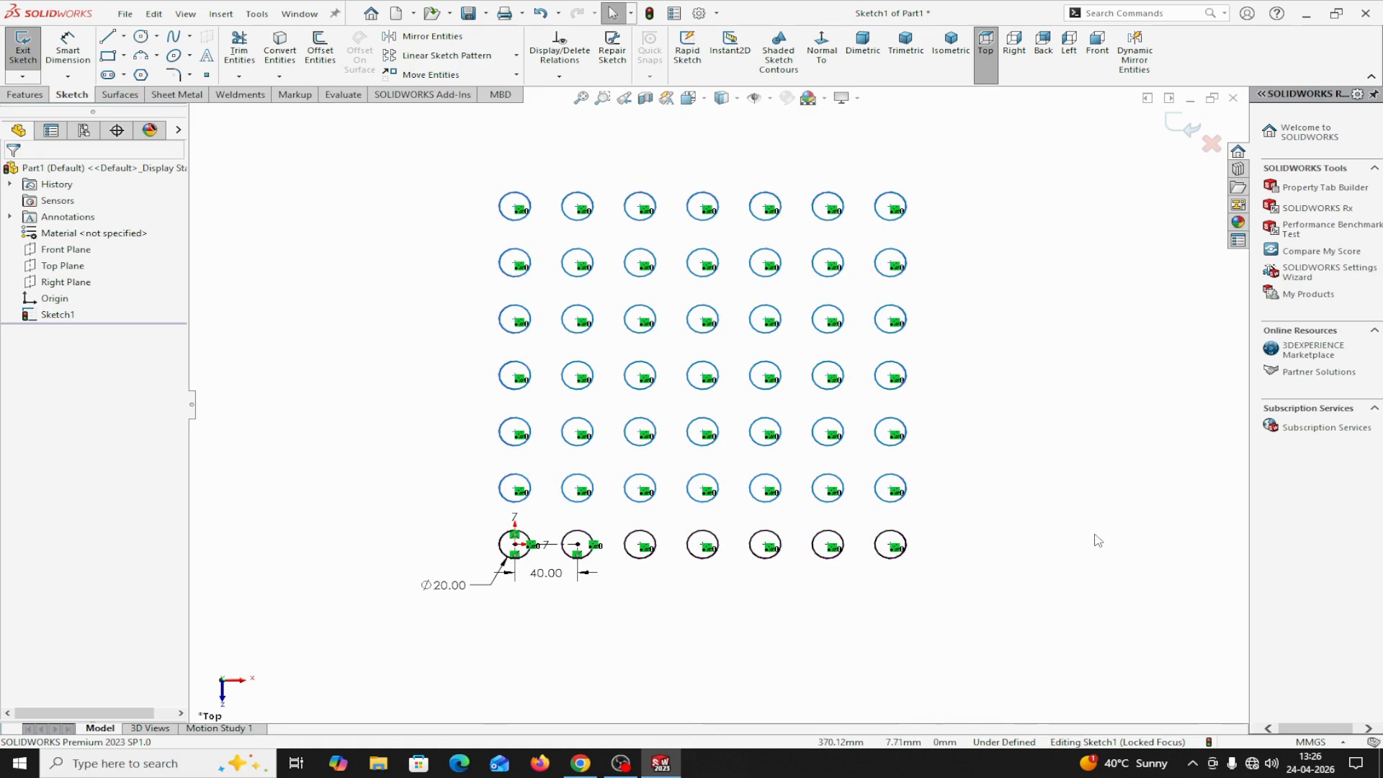
mouse_move(1092, 538)
middle_mouse_down("ctrl")
mouse_move(988, 497)
mouse_move(929, 503)
mouse_move(926, 518)
mouse_move(1109, 503)
middle_mouse_up("ctrl")
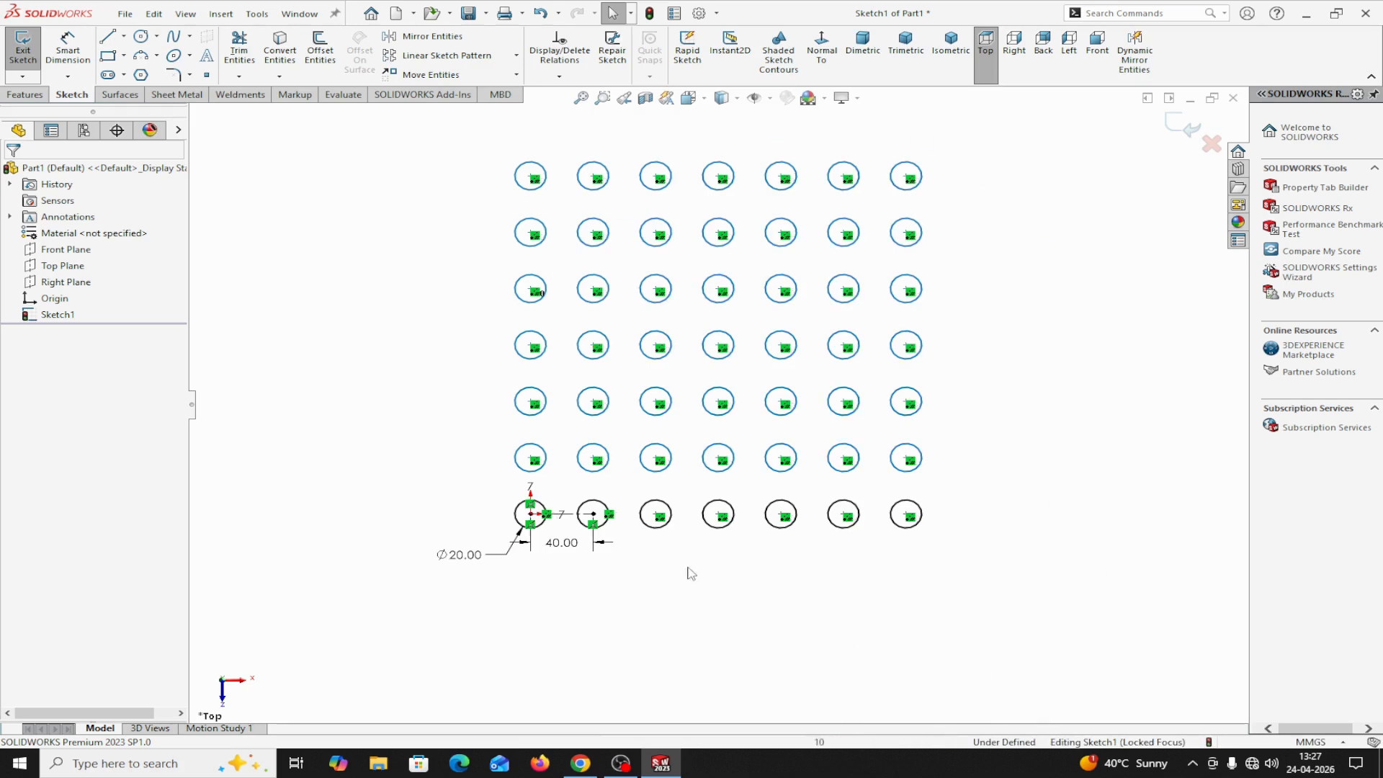
Reopen the linear pattern's settings from the third circle of the bottom row, review them and accept them as they are
left_click(657, 533)
right_click(657, 534)
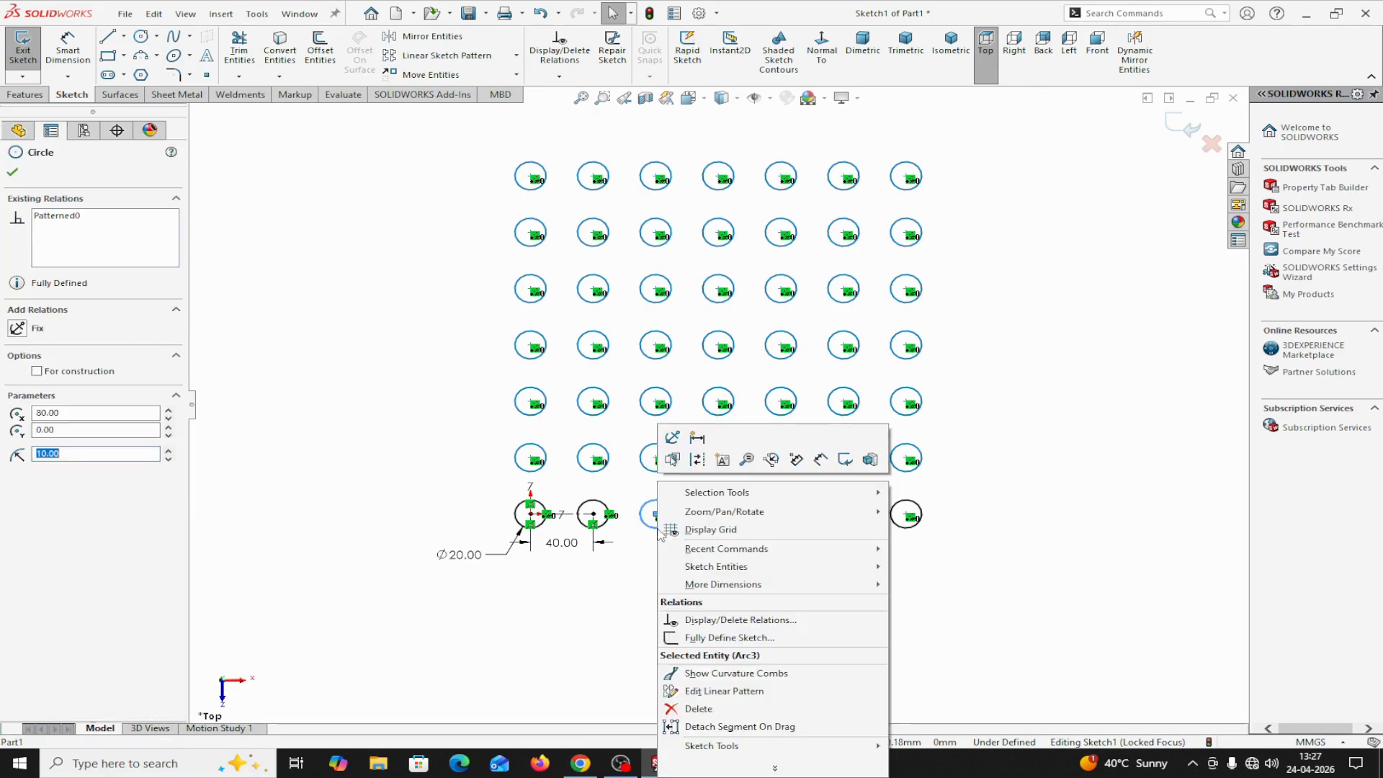
left_click(703, 695)
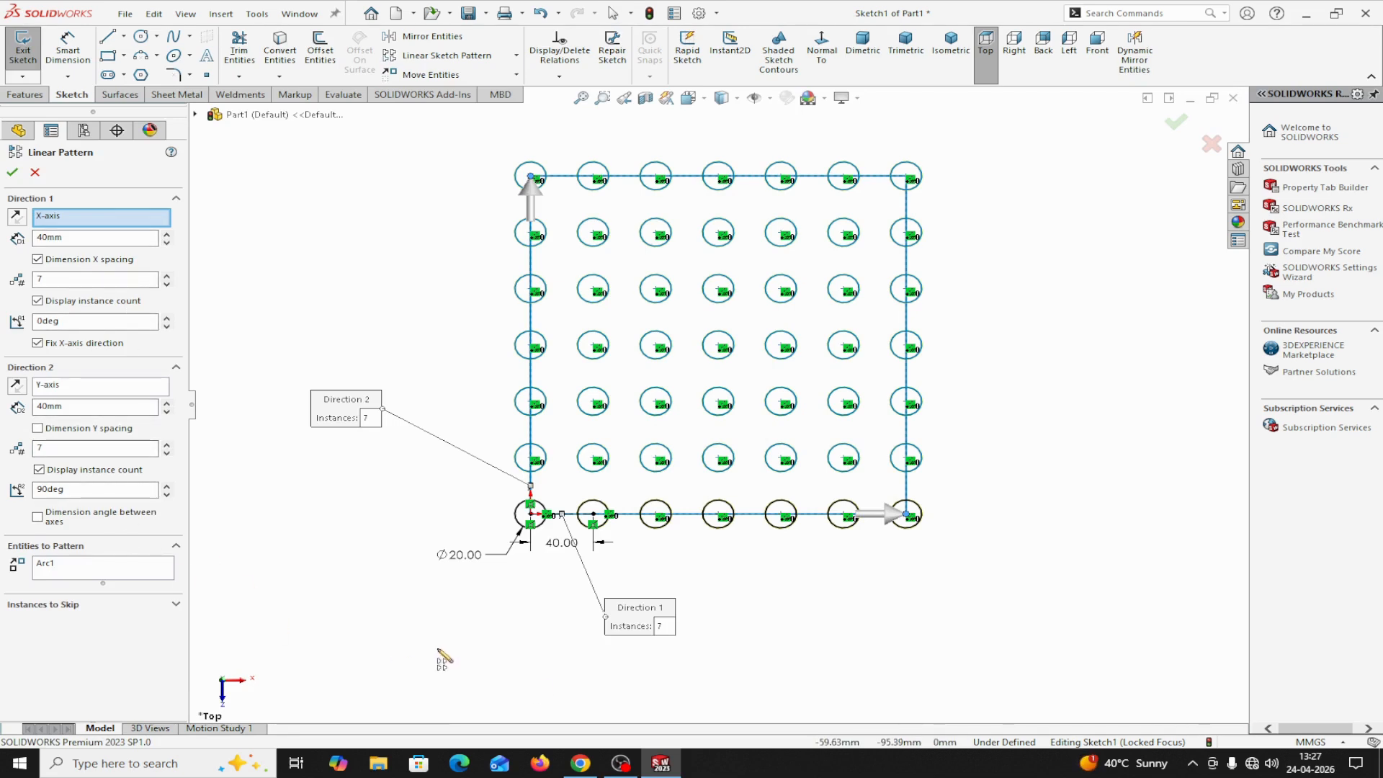
left_click(13, 173)
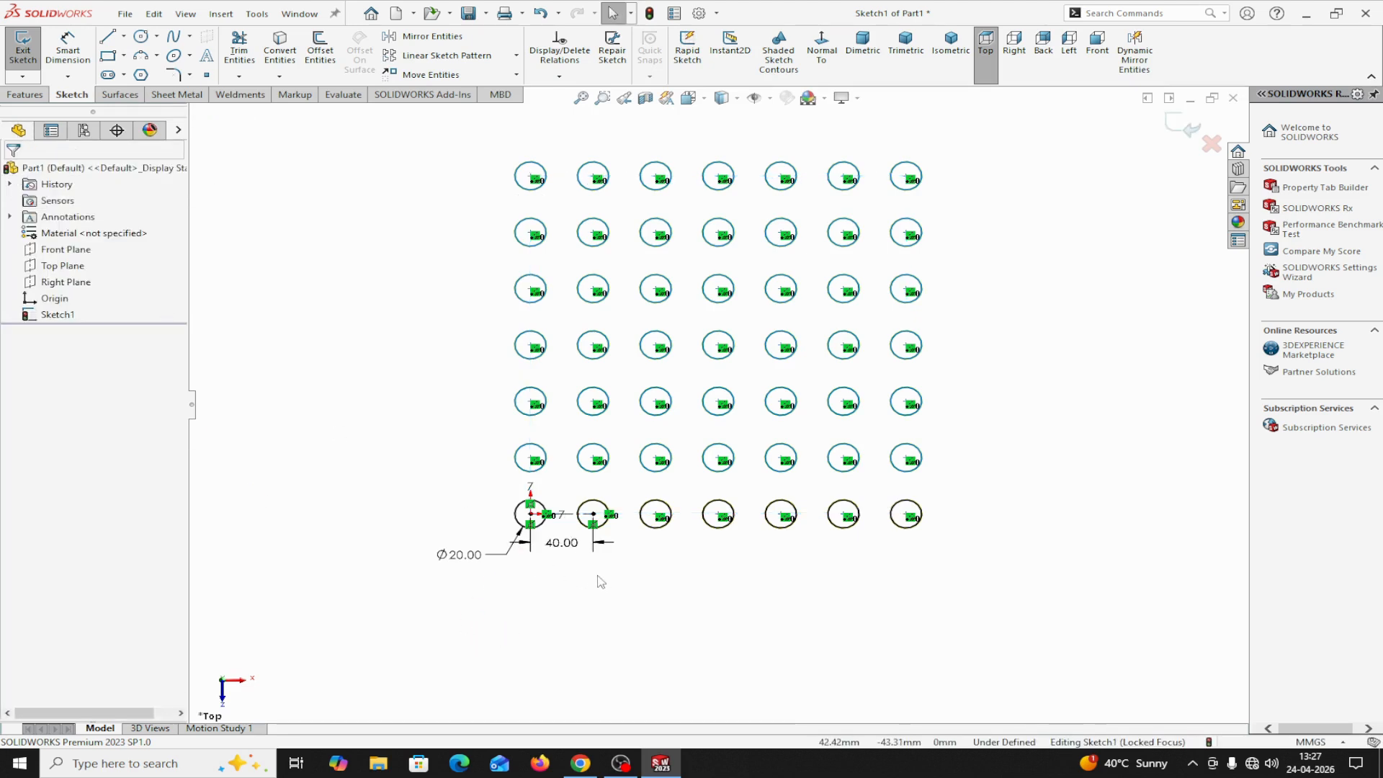
Set the pattern's Direction 1 instance count to 6 through its count dimension in the sketch
scroll(561, 503, "down", 1)
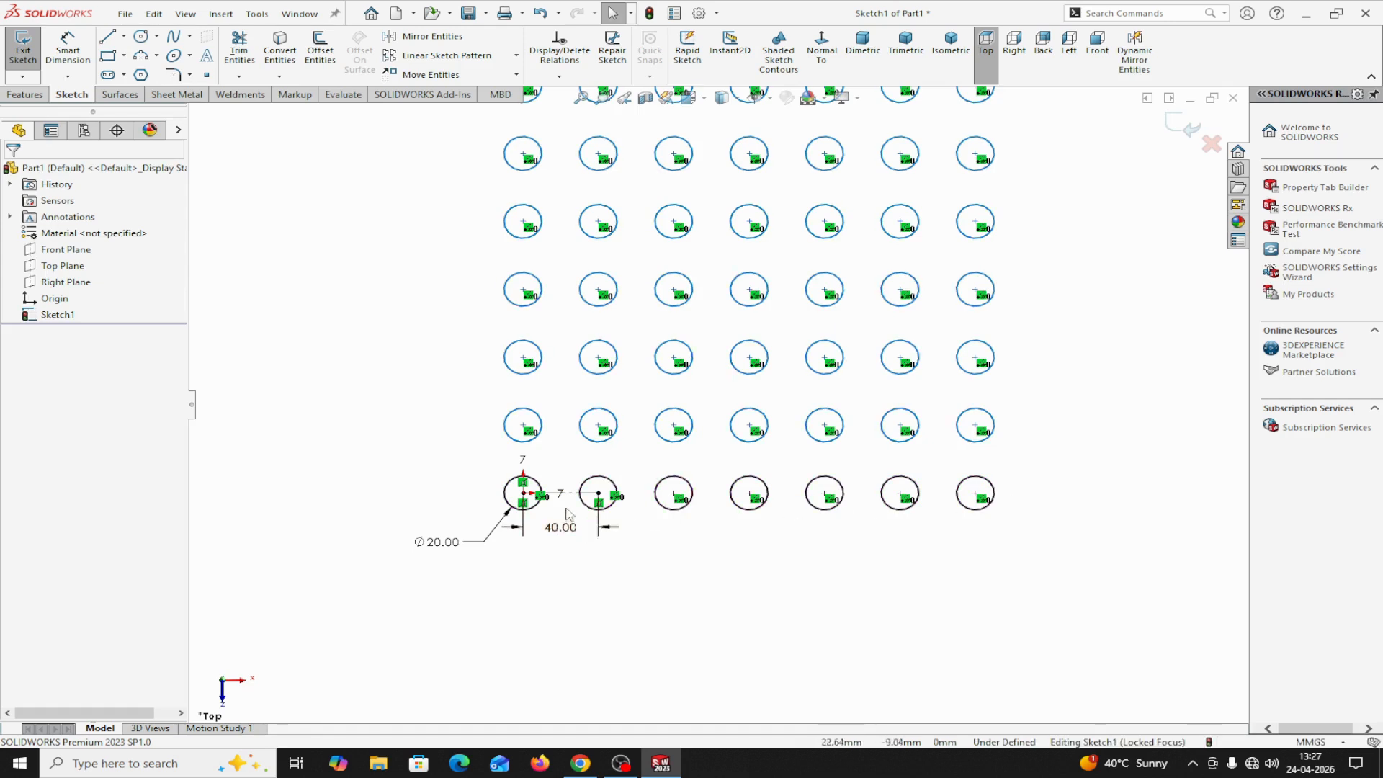
double_click(559, 501)
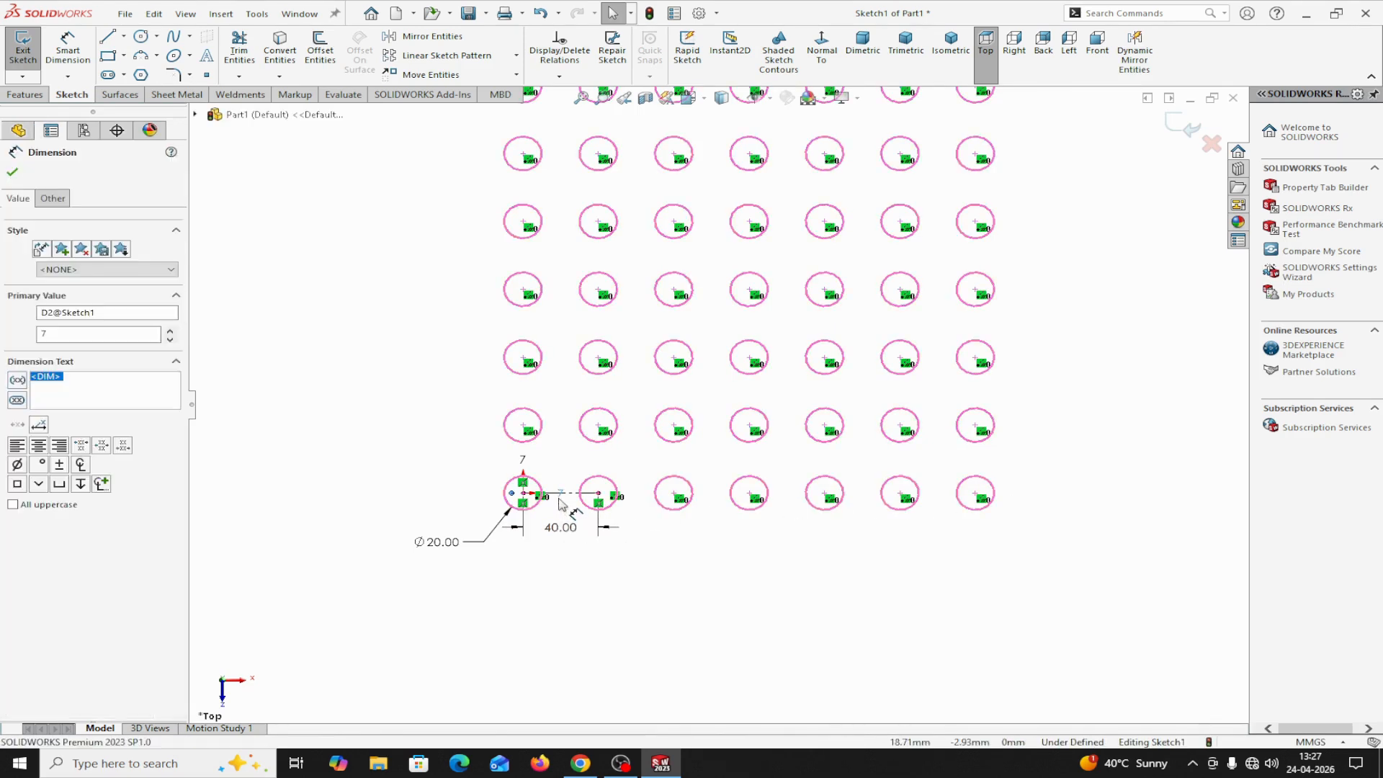
type("6")
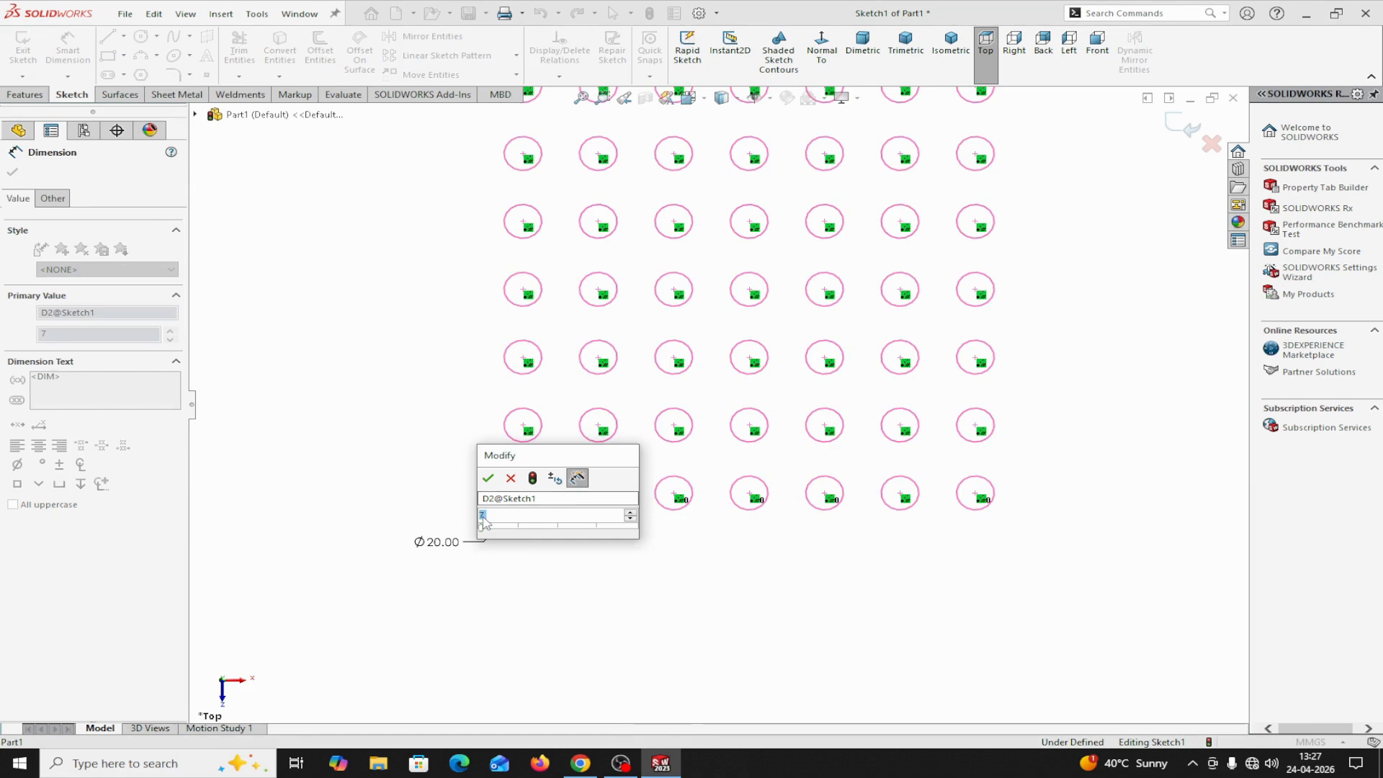
left_click(488, 477)
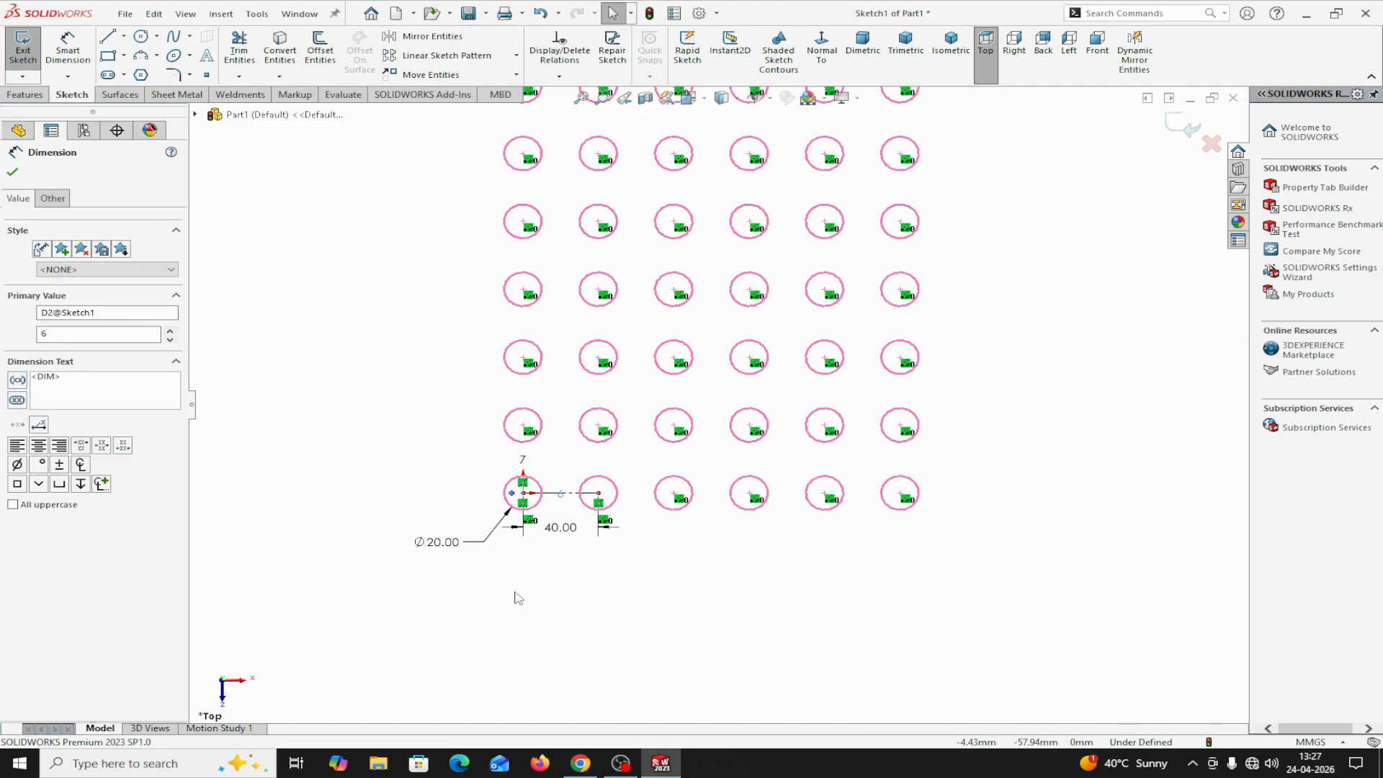
Set the pattern's horizontal spacing dimension to 30 mm
double_click(560, 527)
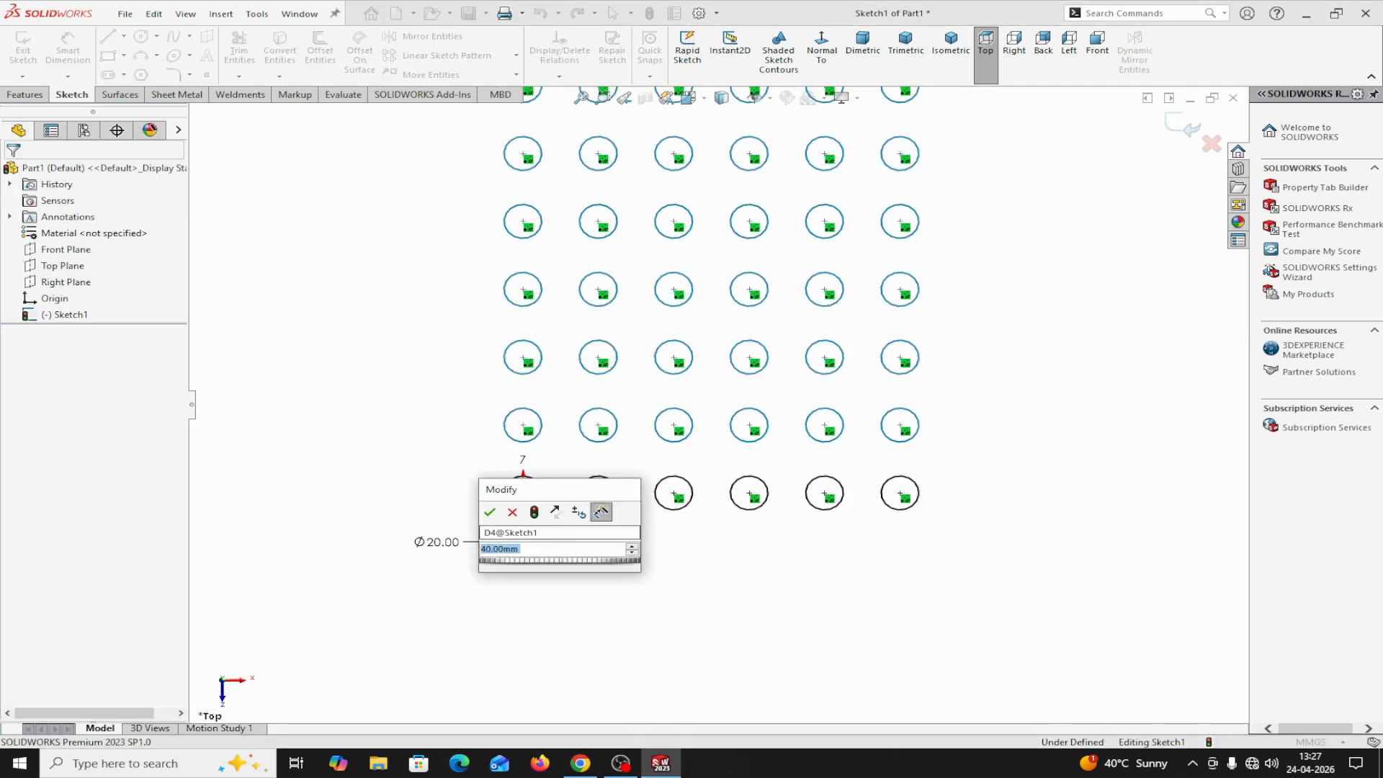
type("30")
left_click(491, 513)
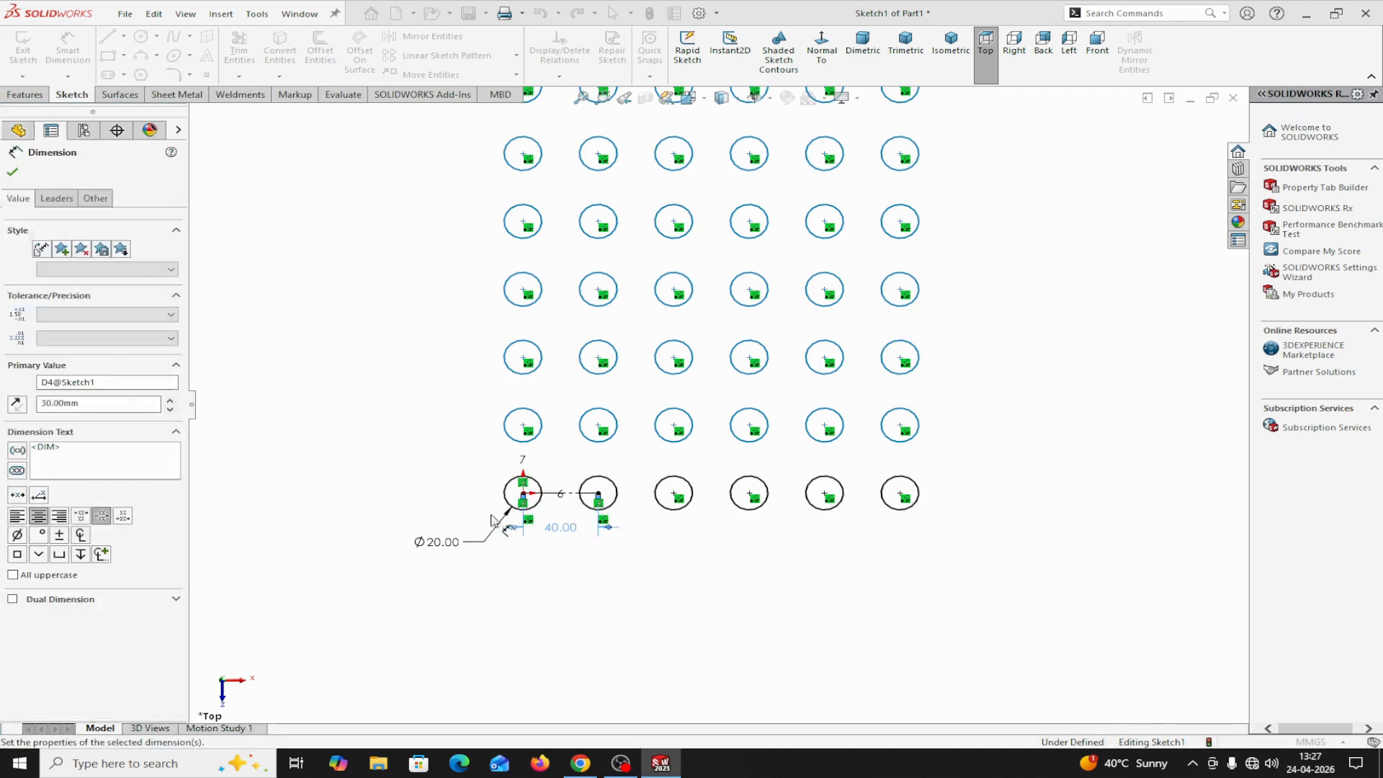
left_click(13, 173)
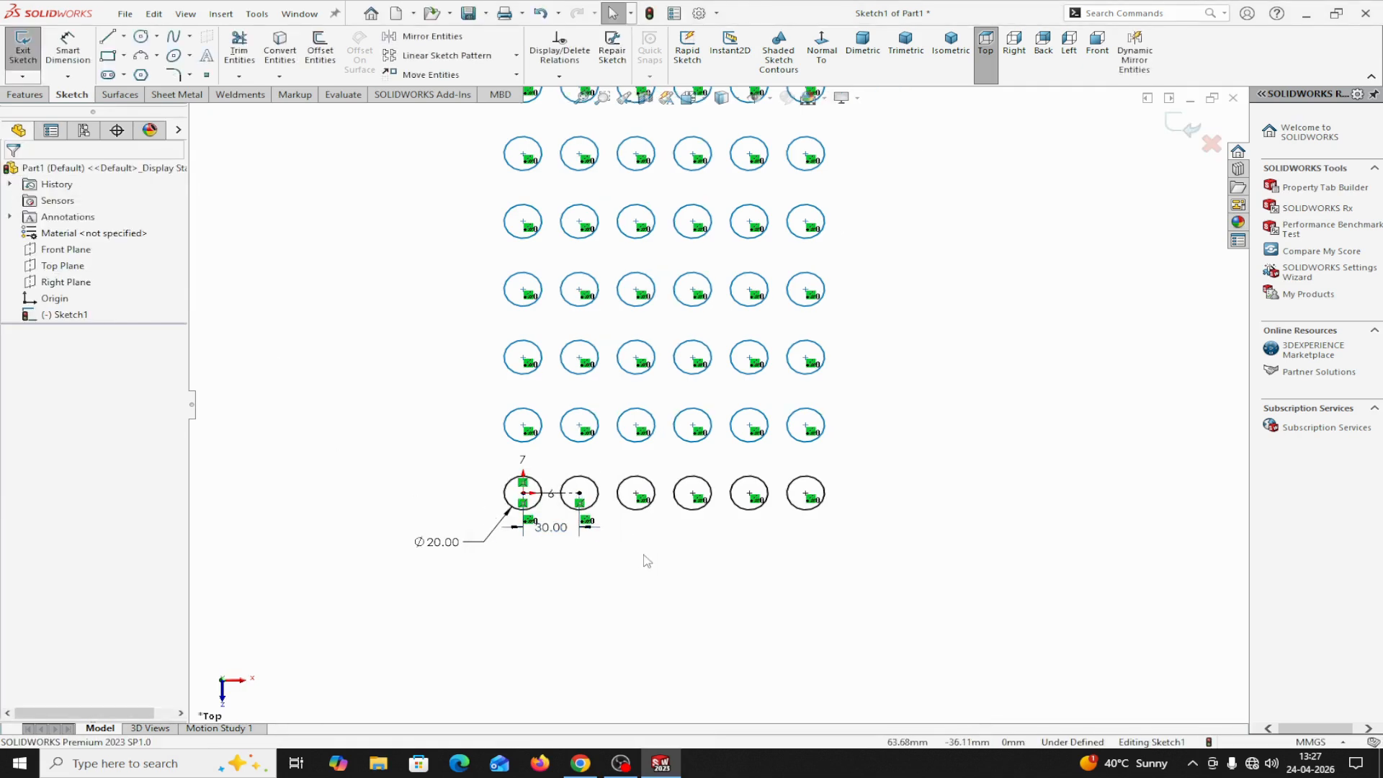
Edit the linear pattern to skip instances (3,3), (3,4) and (4,4)
right_click(636, 513)
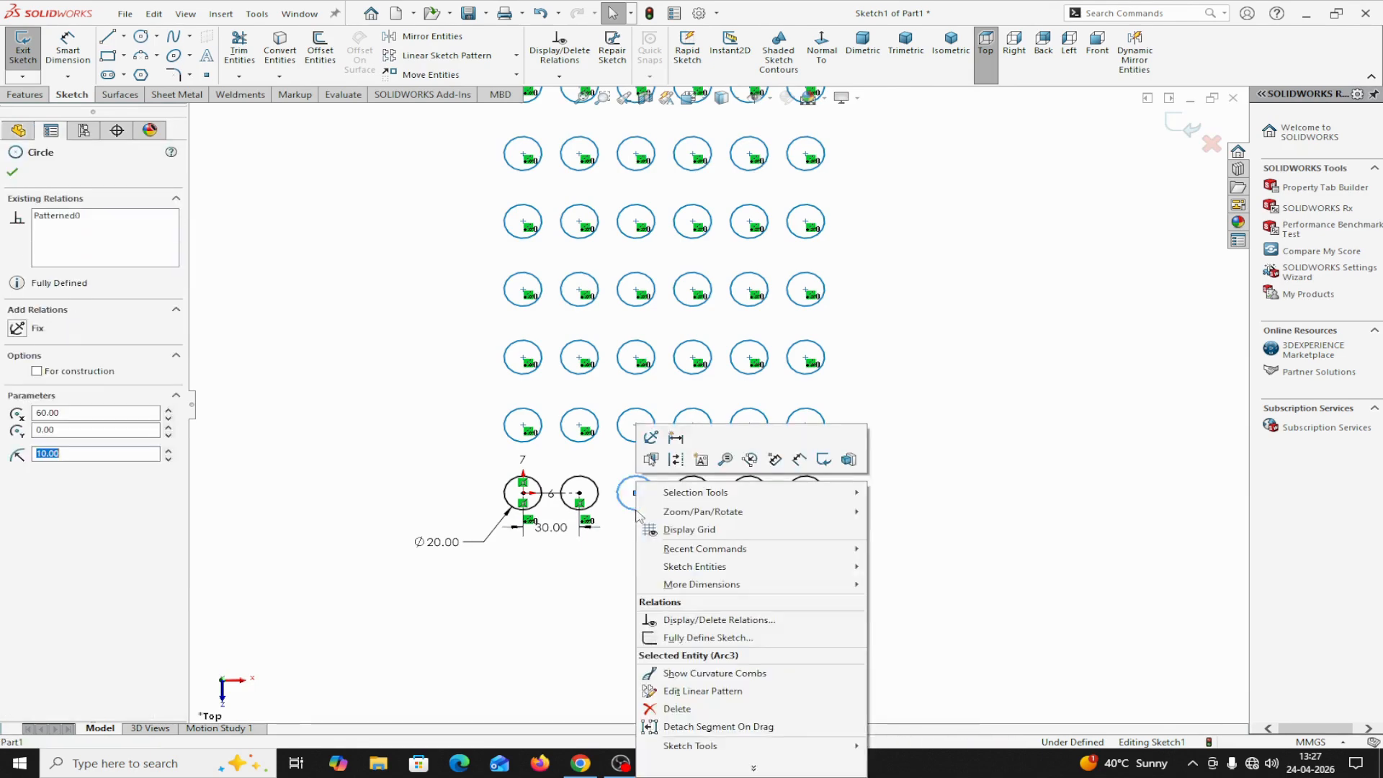
left_click(682, 693)
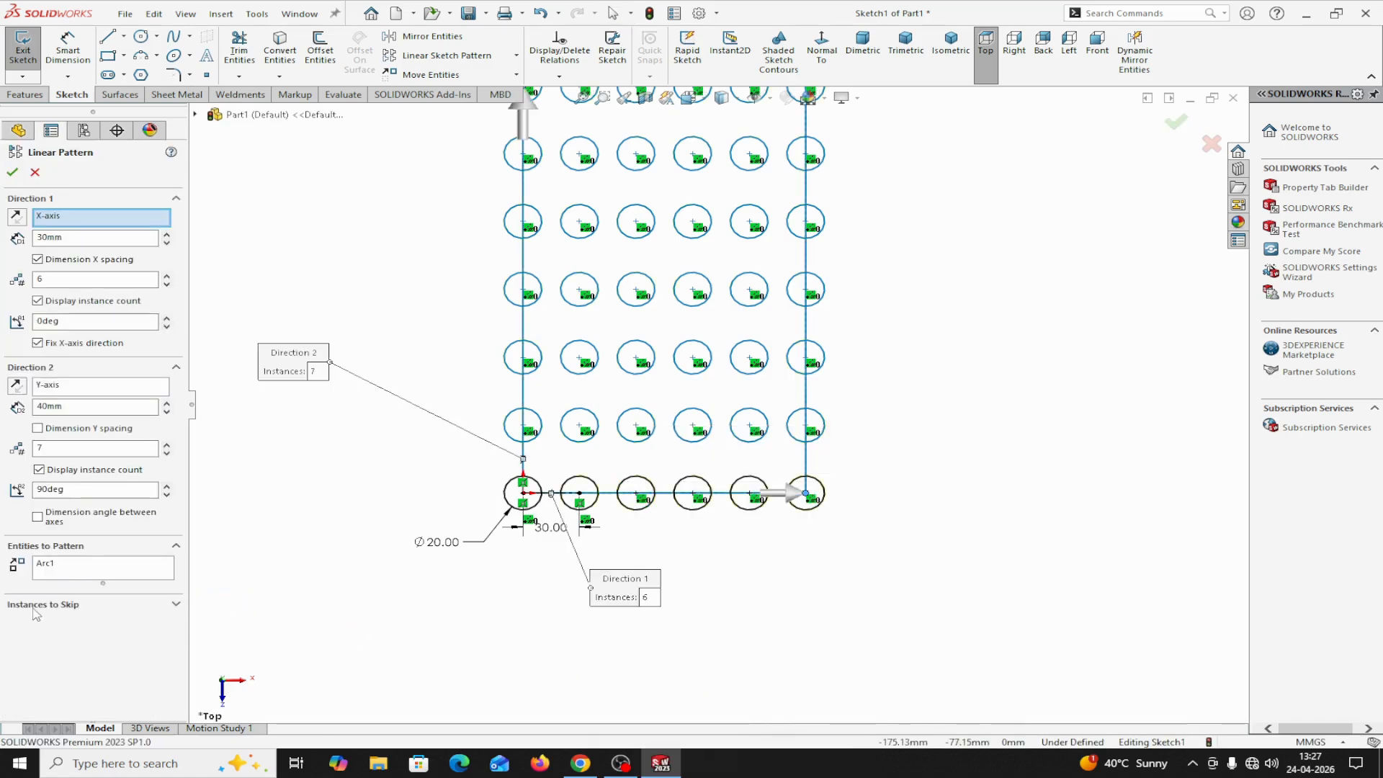
scroll(697, 361, "up", 2)
scroll(697, 361, "down", 2)
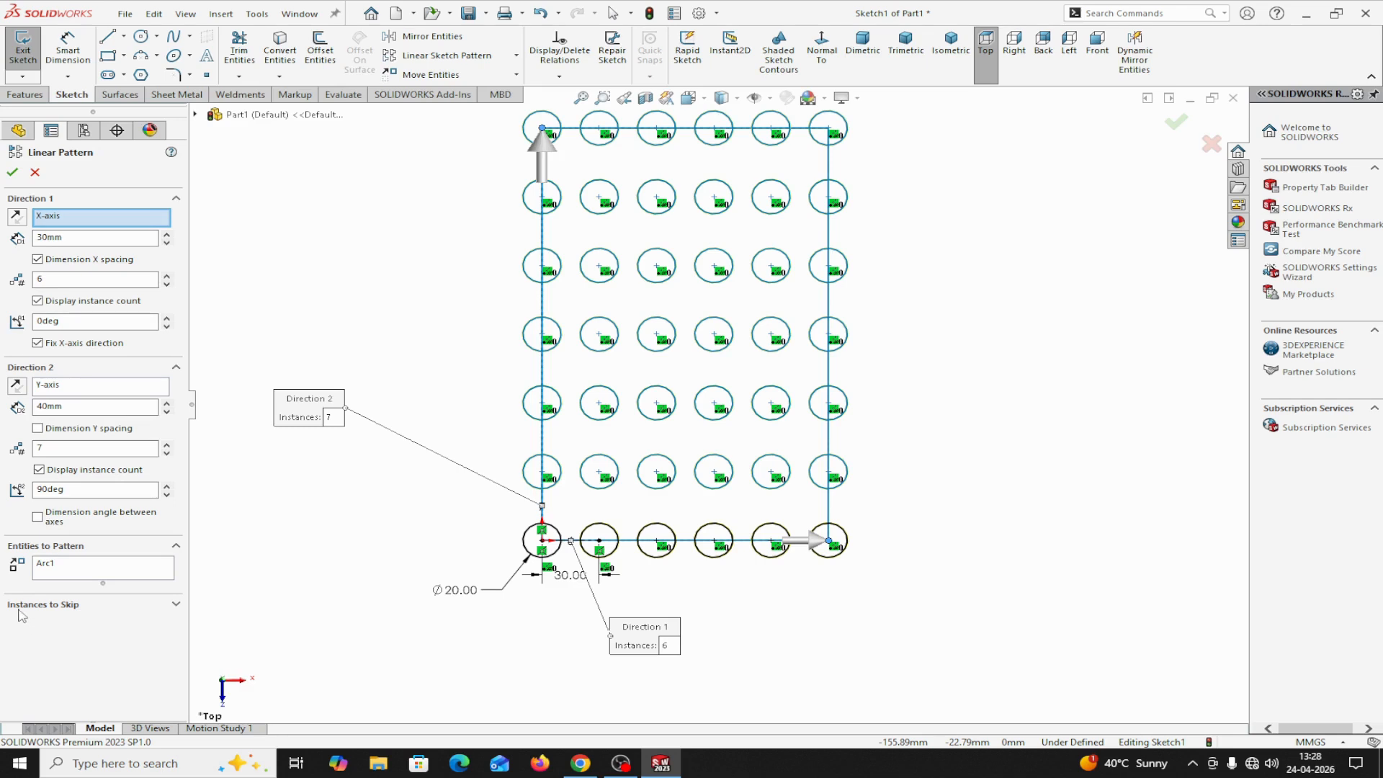
left_click(176, 604)
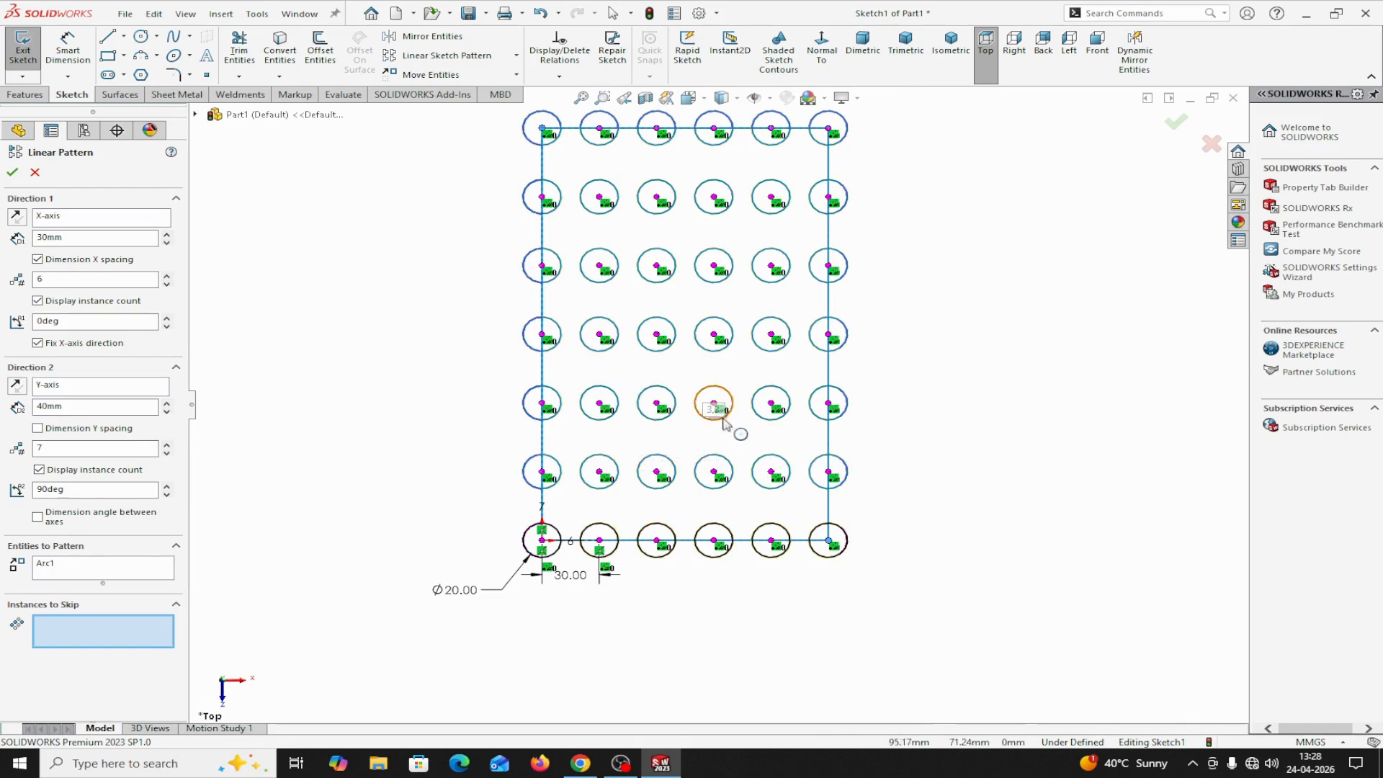
left_click(657, 404)
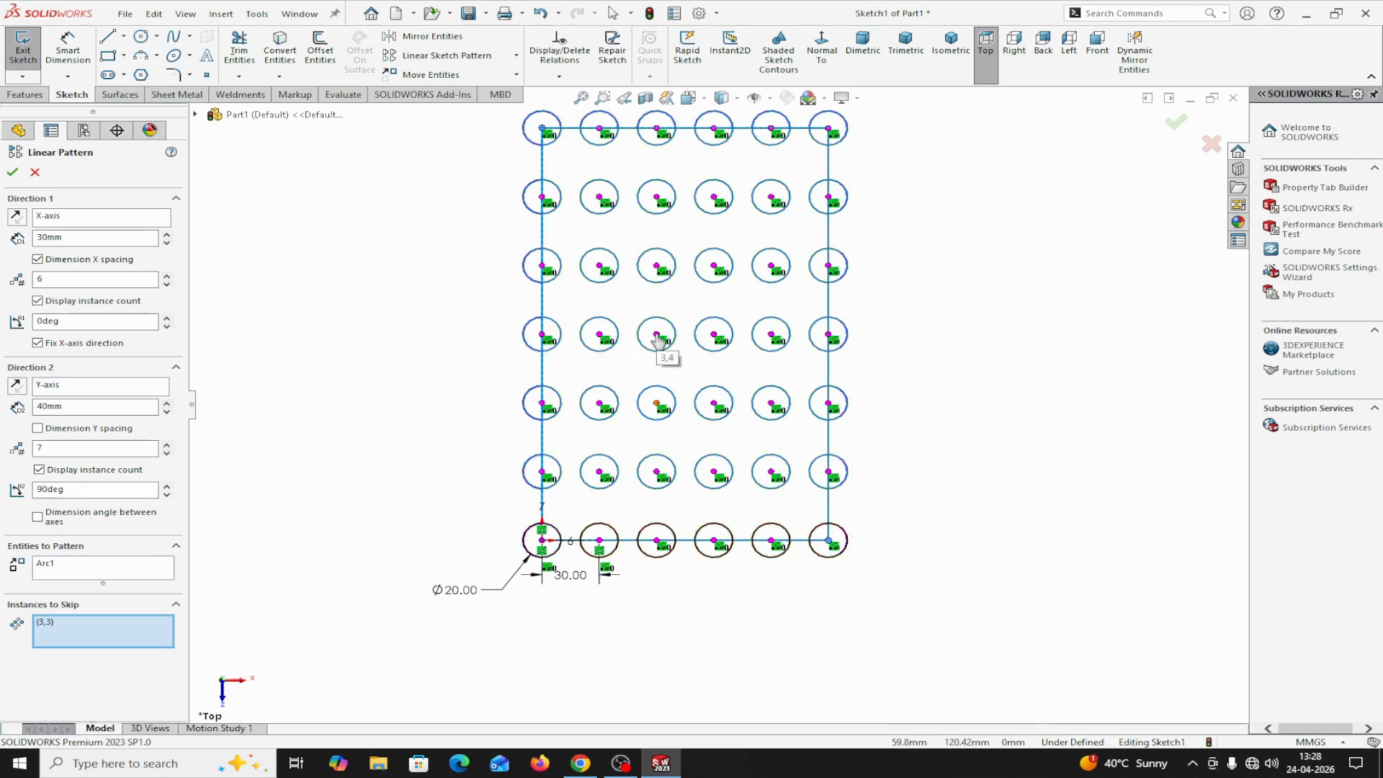
left_click(657, 337)
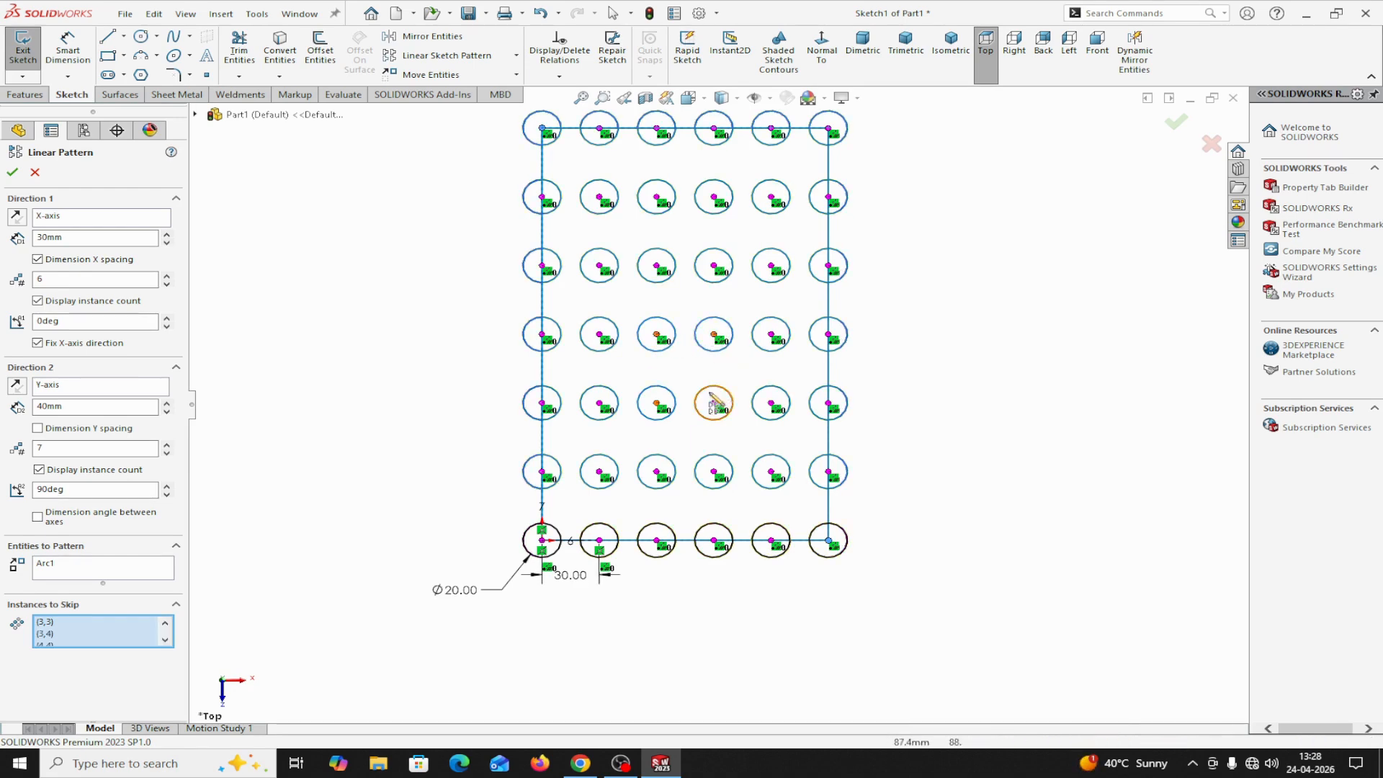
left_click(713, 336)
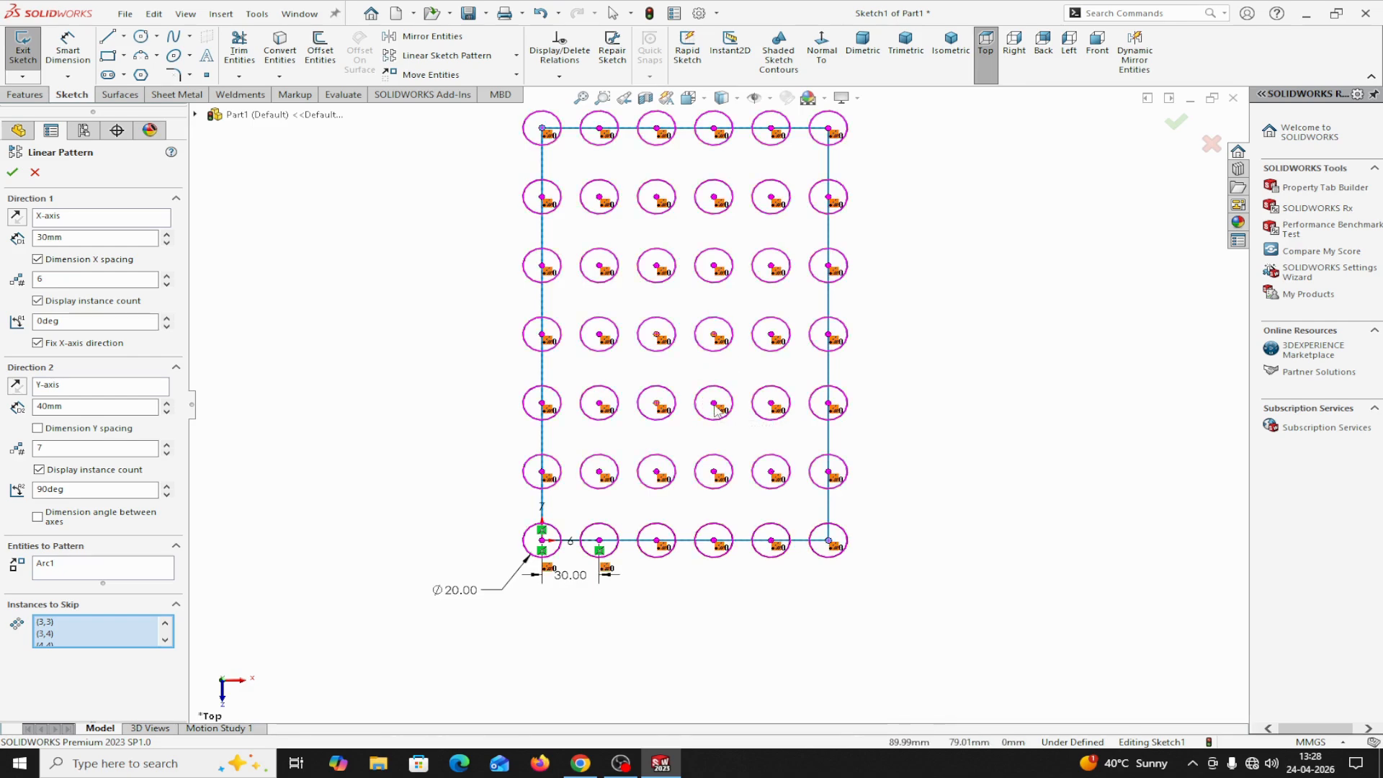
left_click(13, 172)
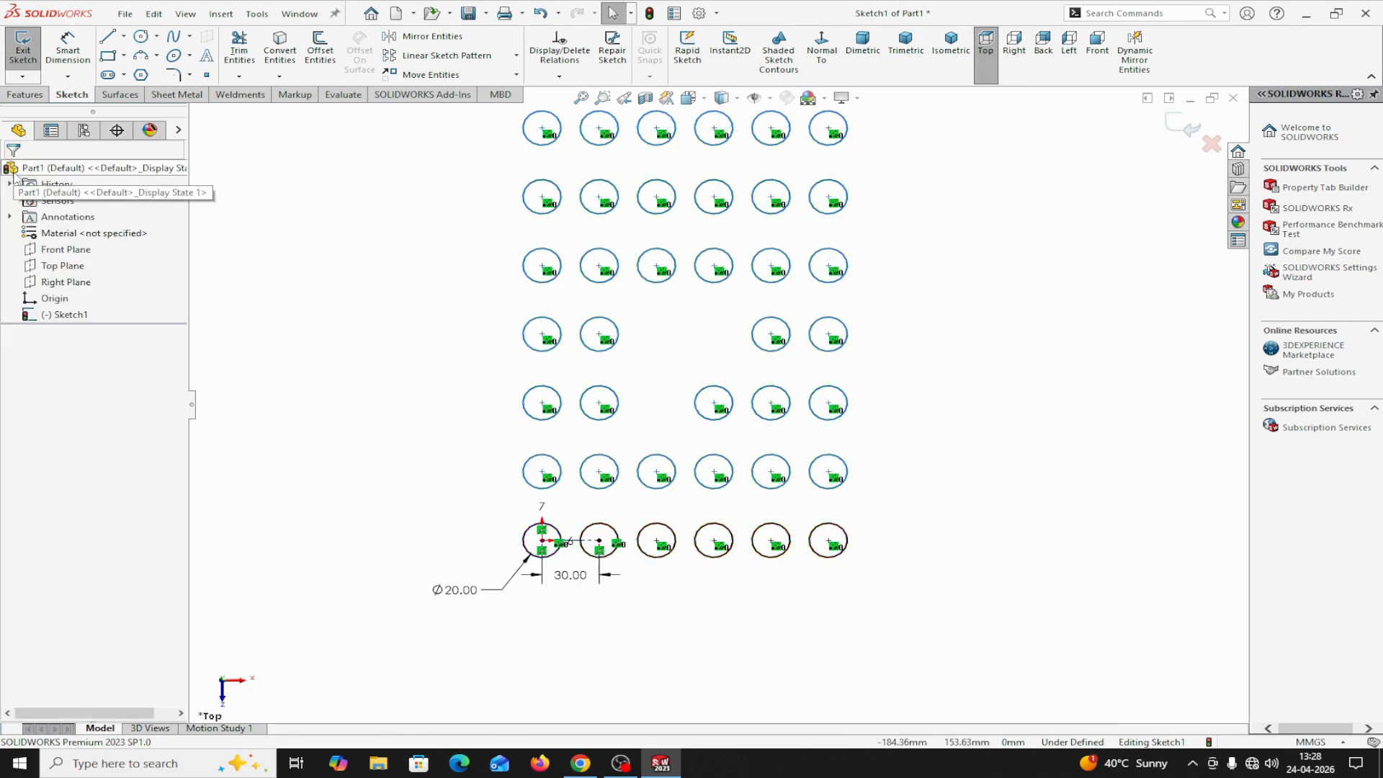
scroll(903, 355, "up", 3)
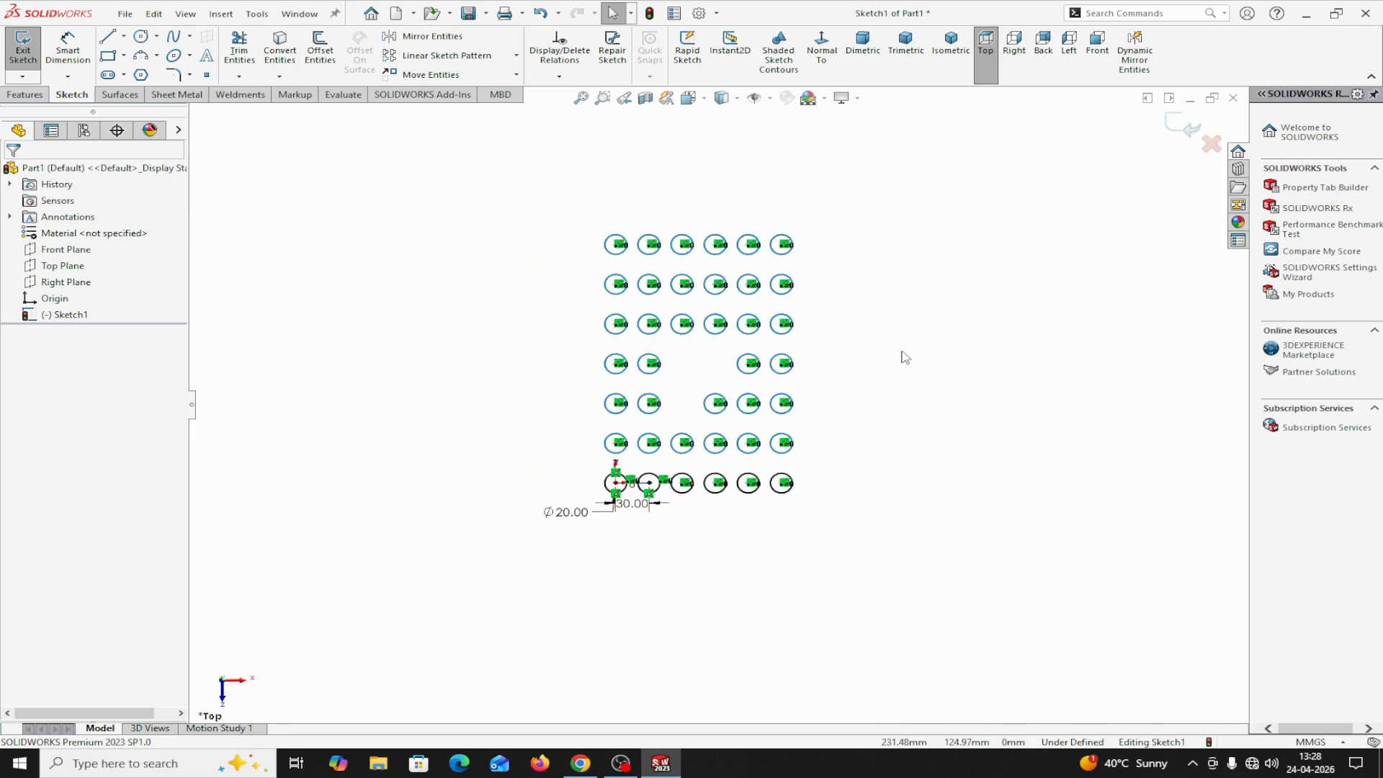
scroll(828, 353, "down", 2)
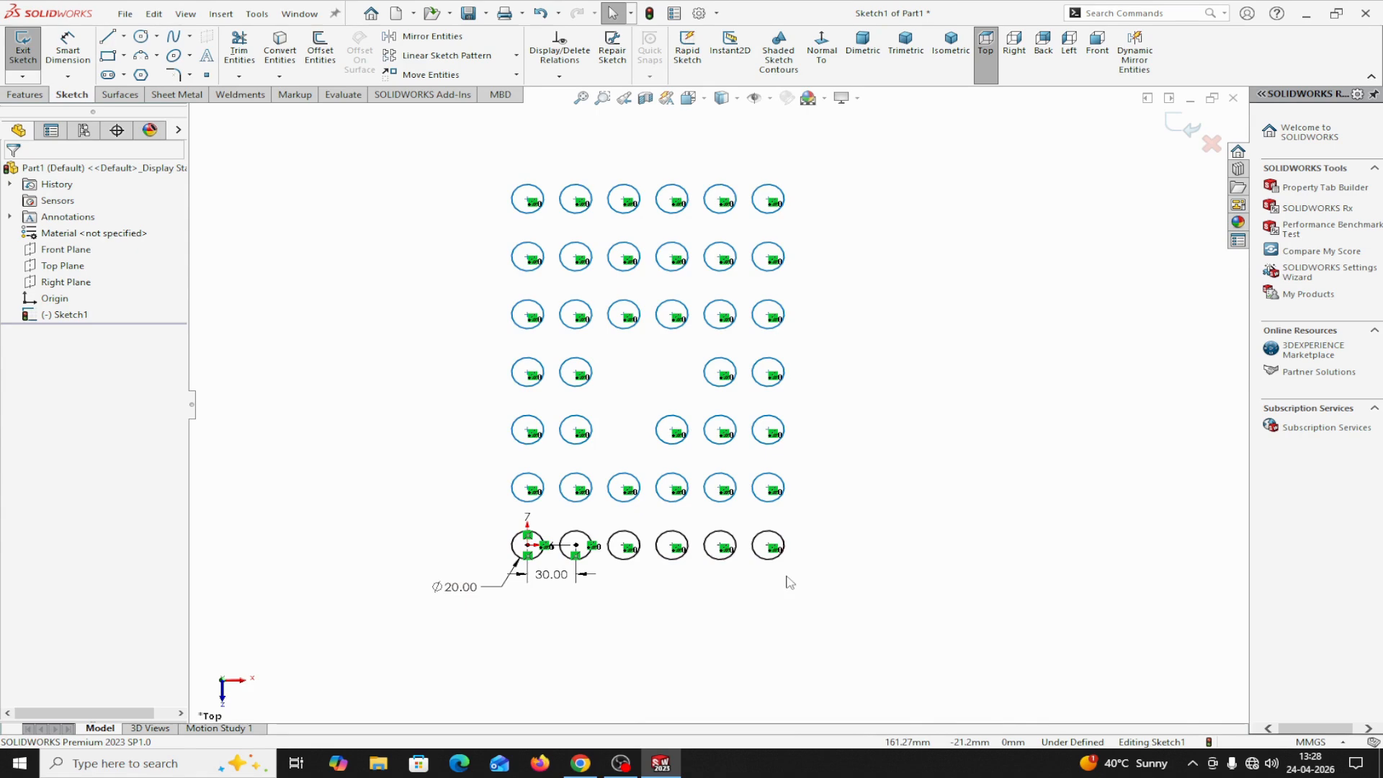
left_click(558, 13)
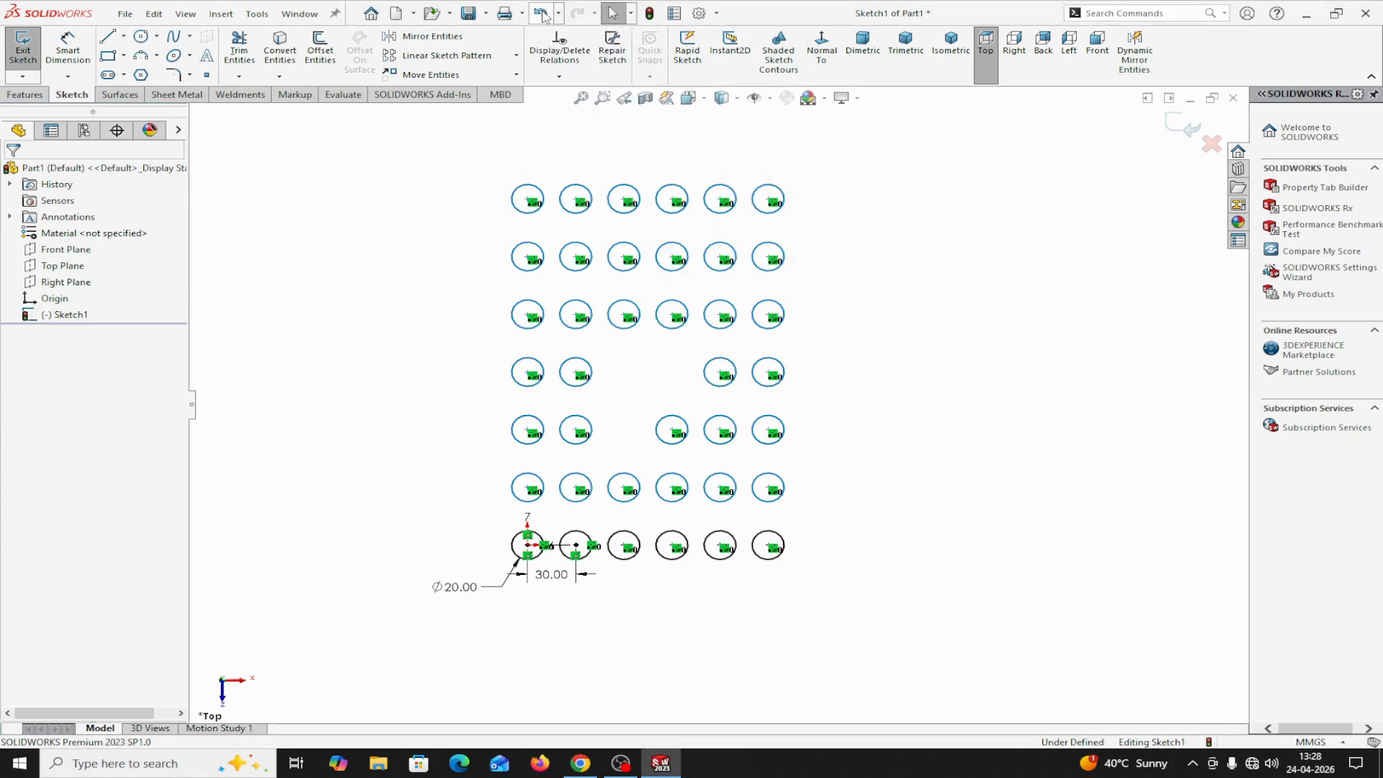
left_click(968, 274)
scroll(567, 595, "down", 2)
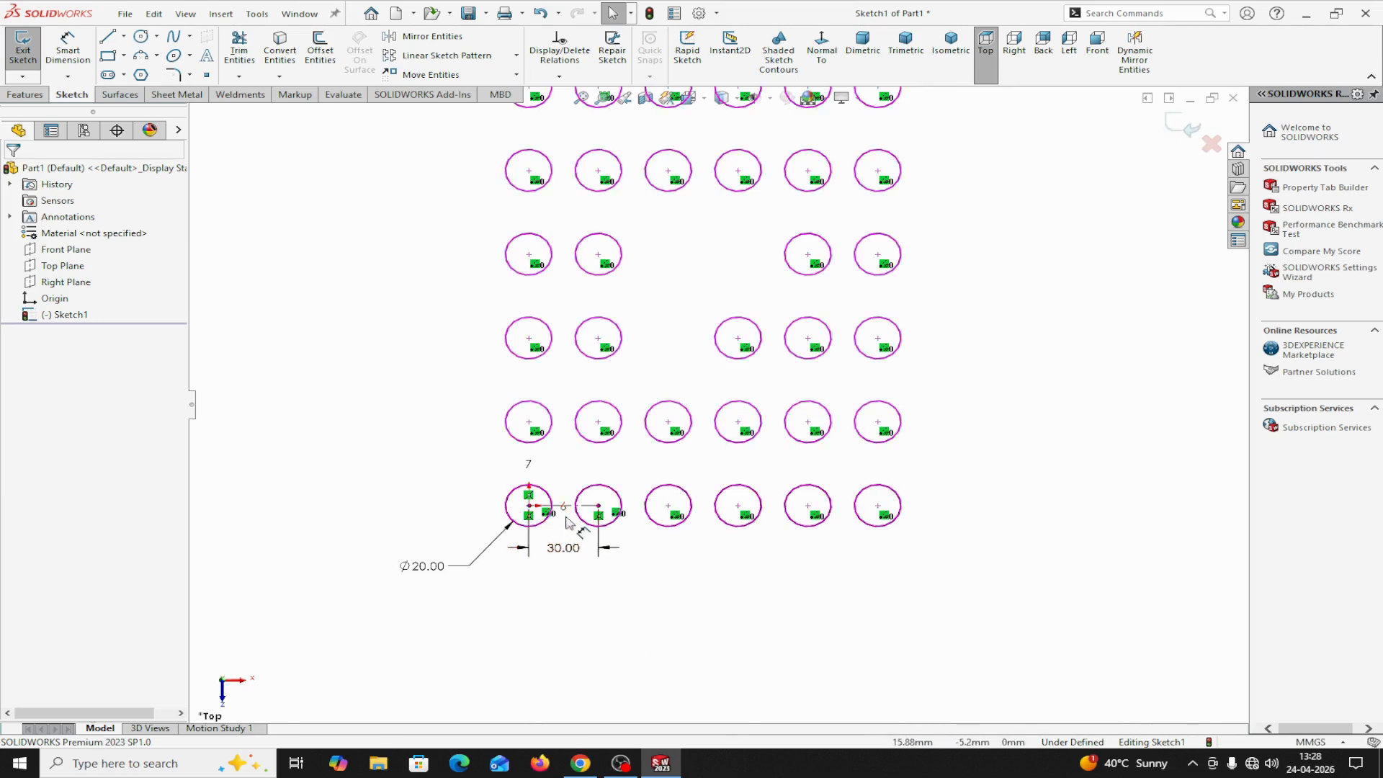
left_click(558, 13)
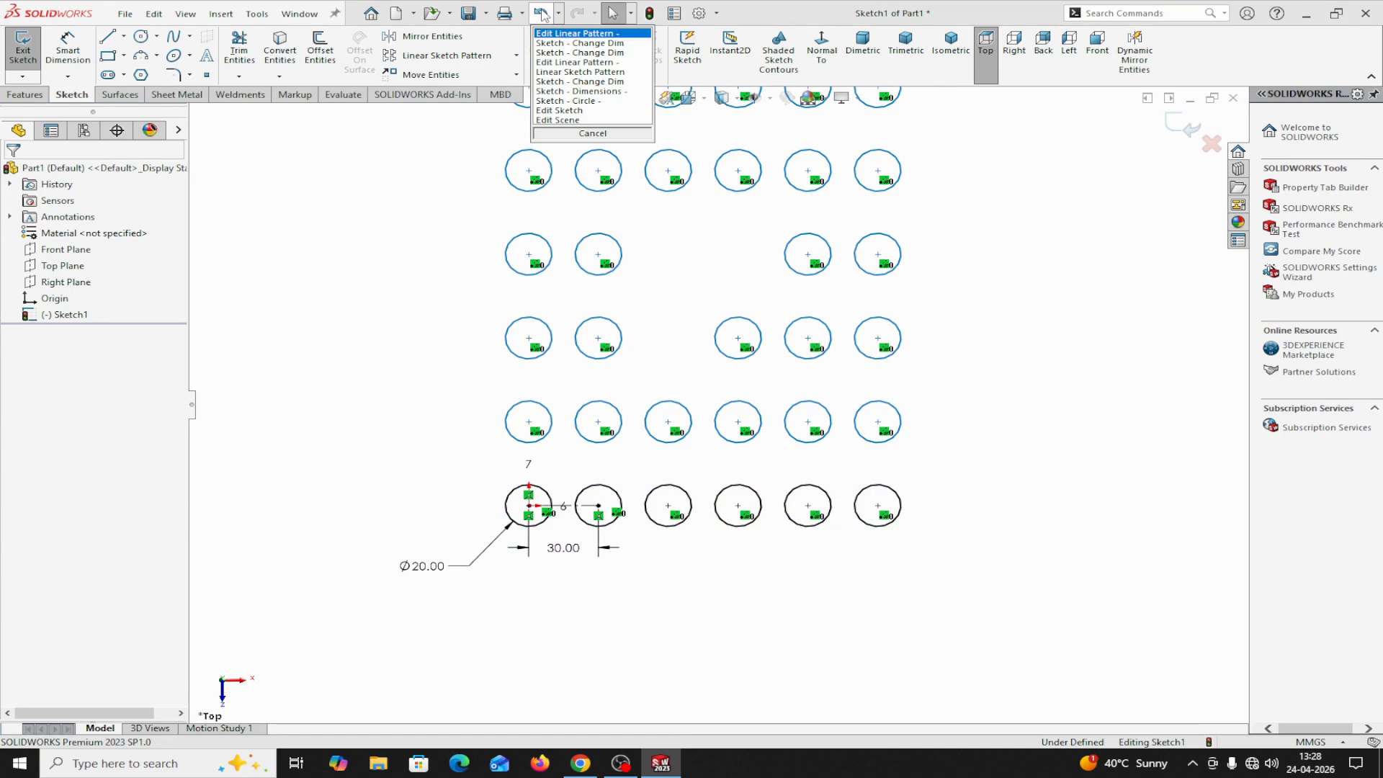
Cancel the circle pattern sketch, discarding its changes and exiting
left_click(1213, 146)
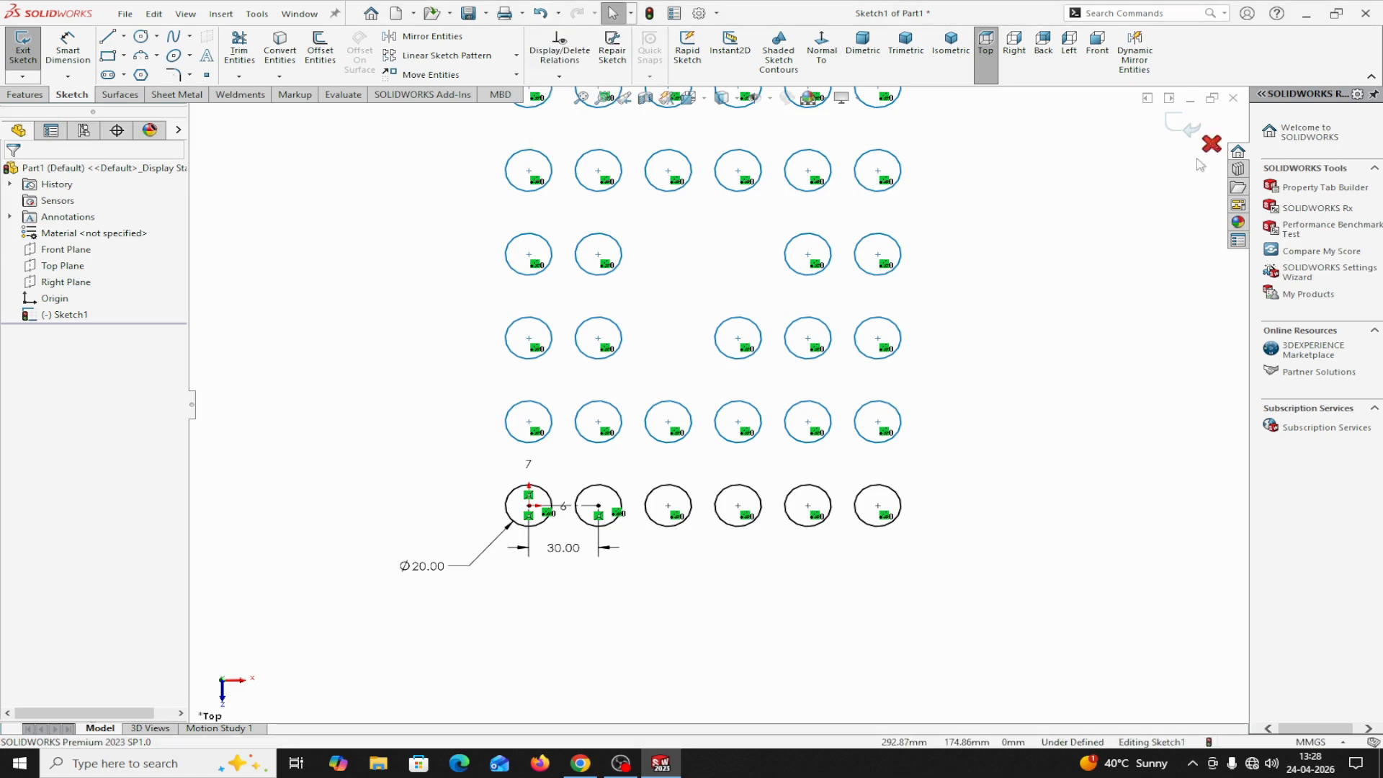
left_click(1212, 148)
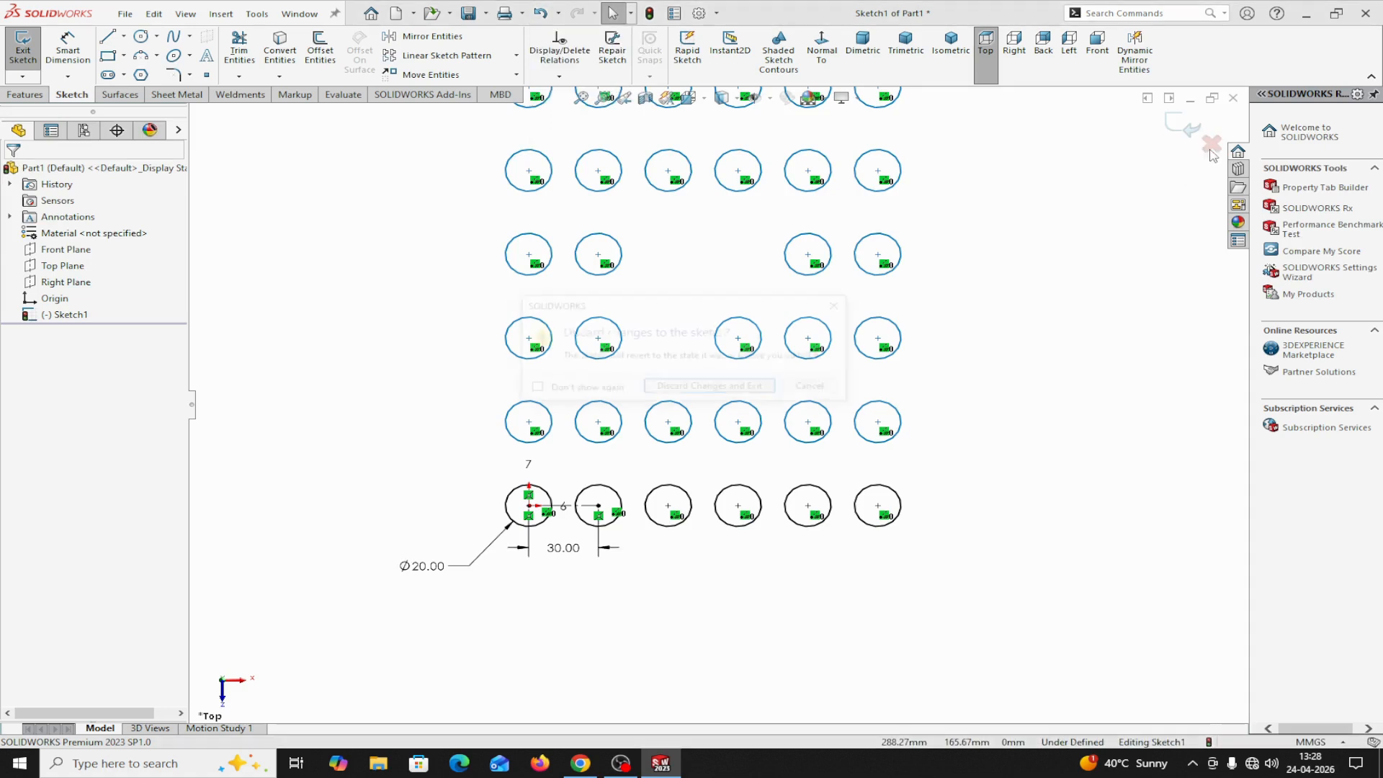
left_click(734, 388)
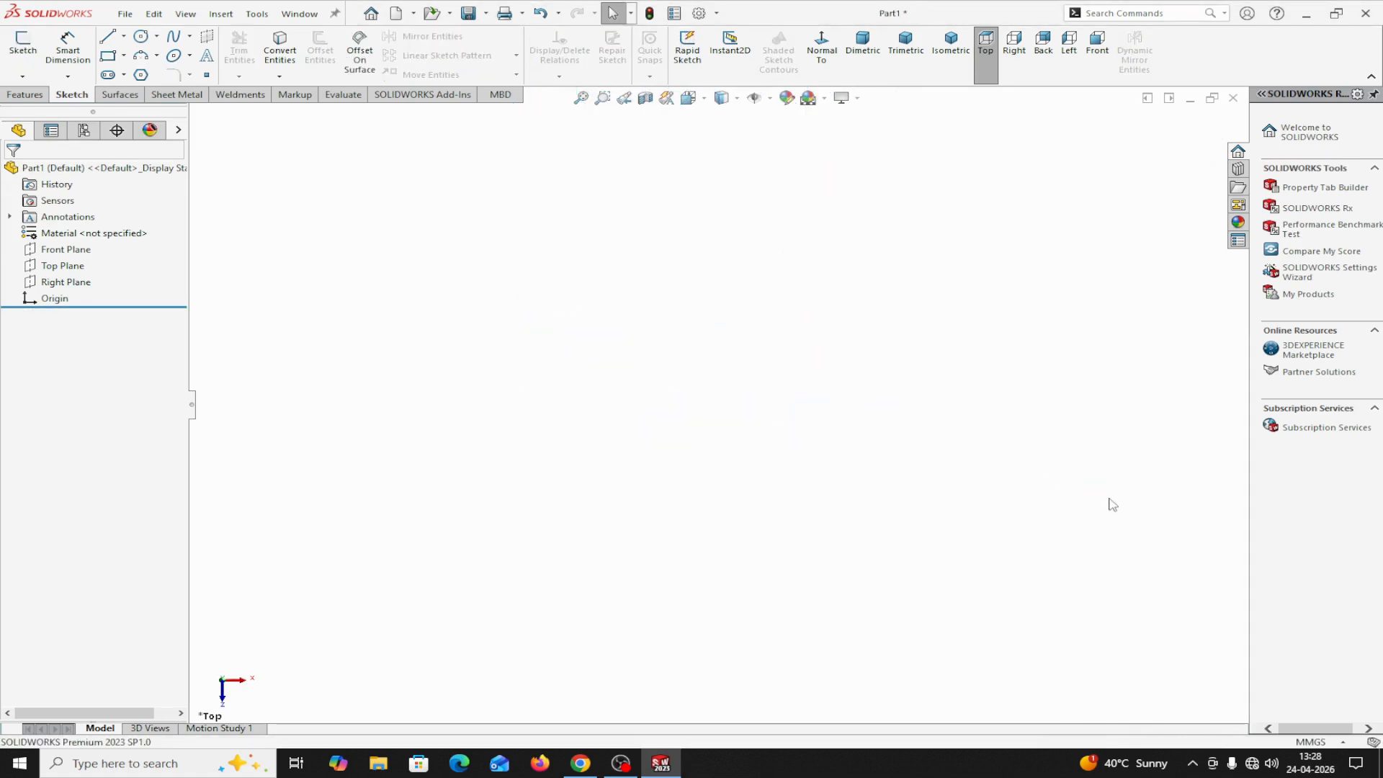
Start a new sketch on the Top Plane and draw a circle about 14 mm in diameter centred on the origin
left_click(52, 268)
left_click(32, 245)
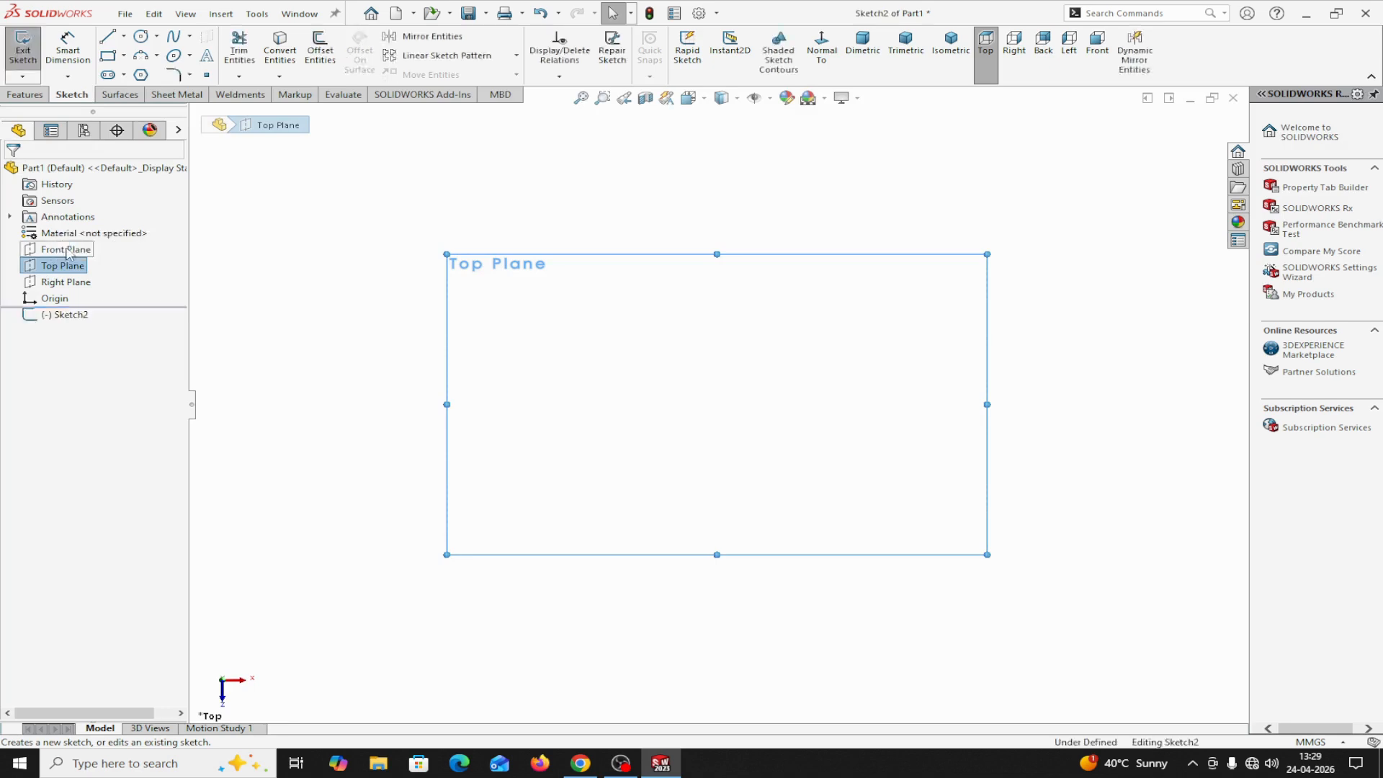
left_click(141, 36)
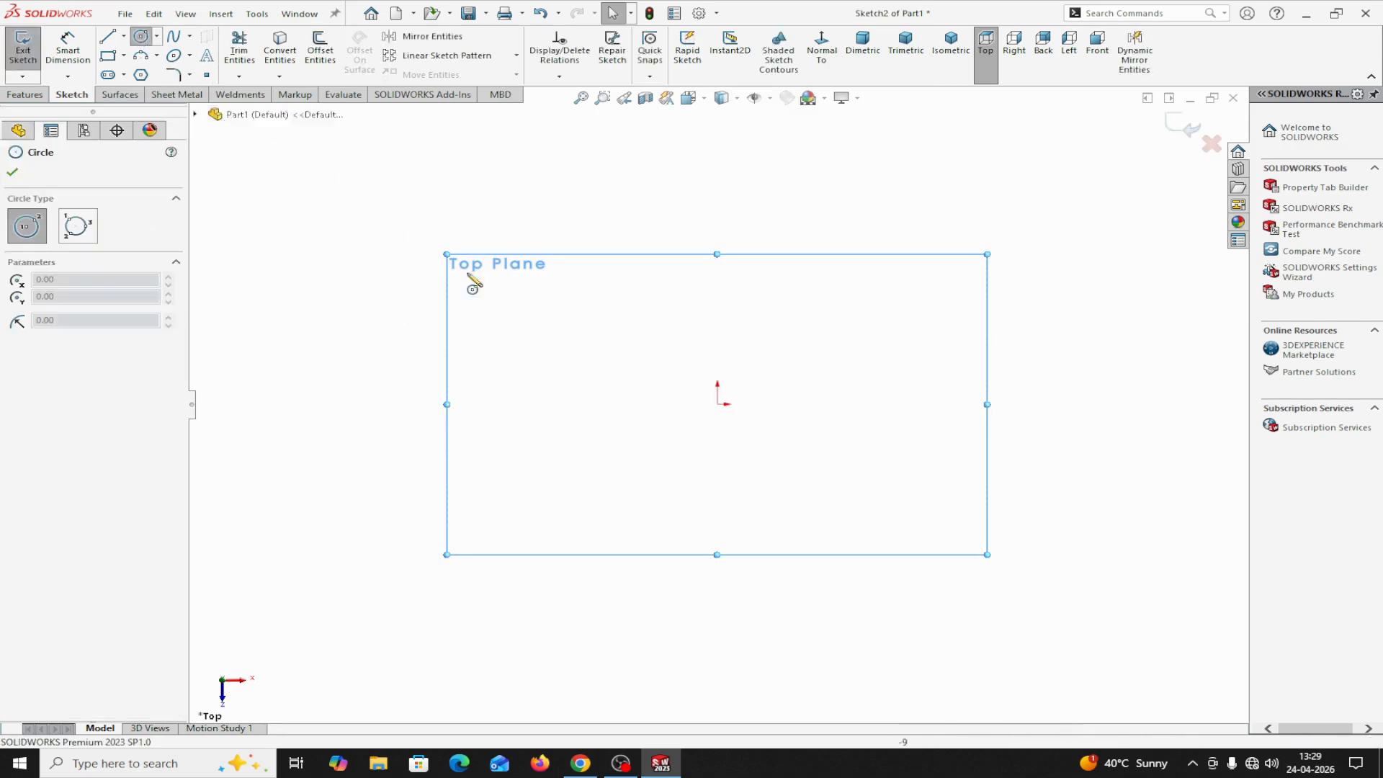
left_click(718, 404)
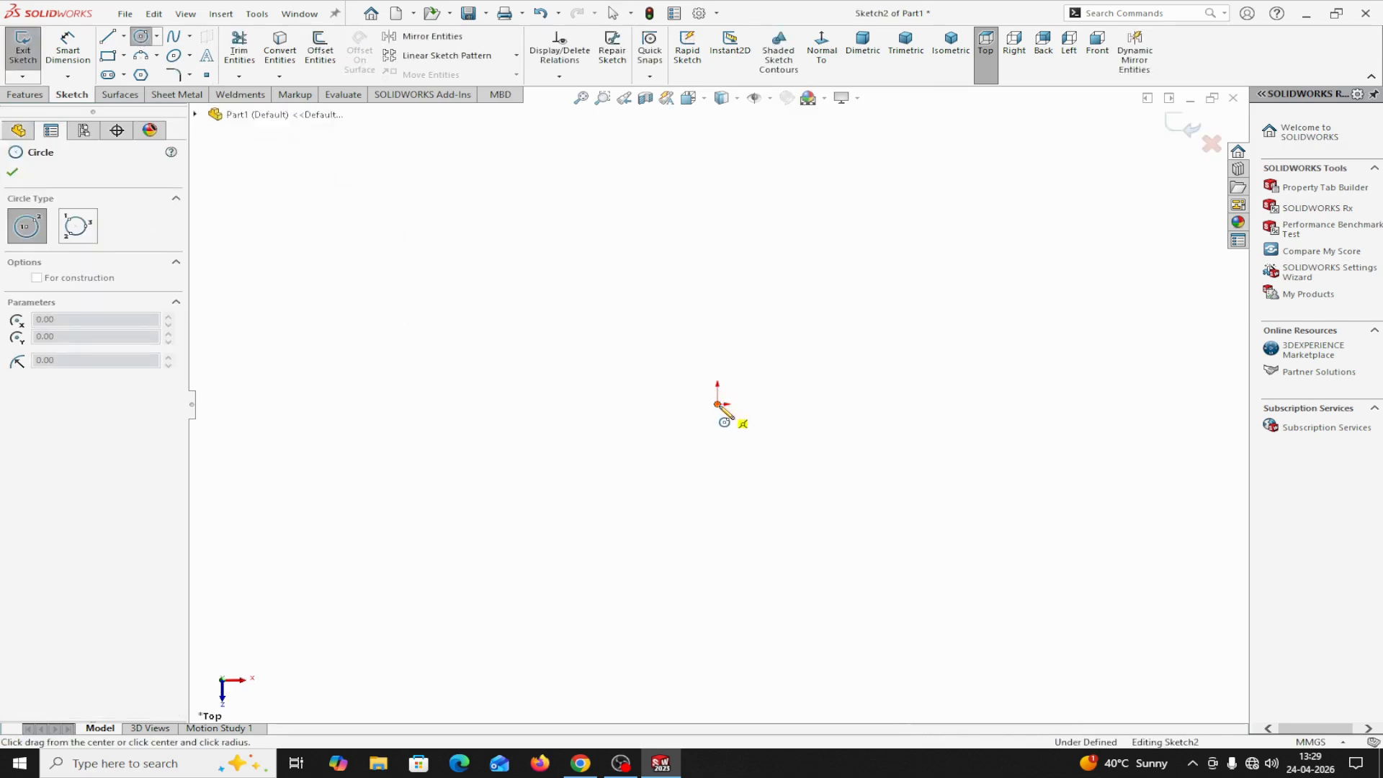
left_click(732, 390)
right_click(732, 391)
left_click(758, 402)
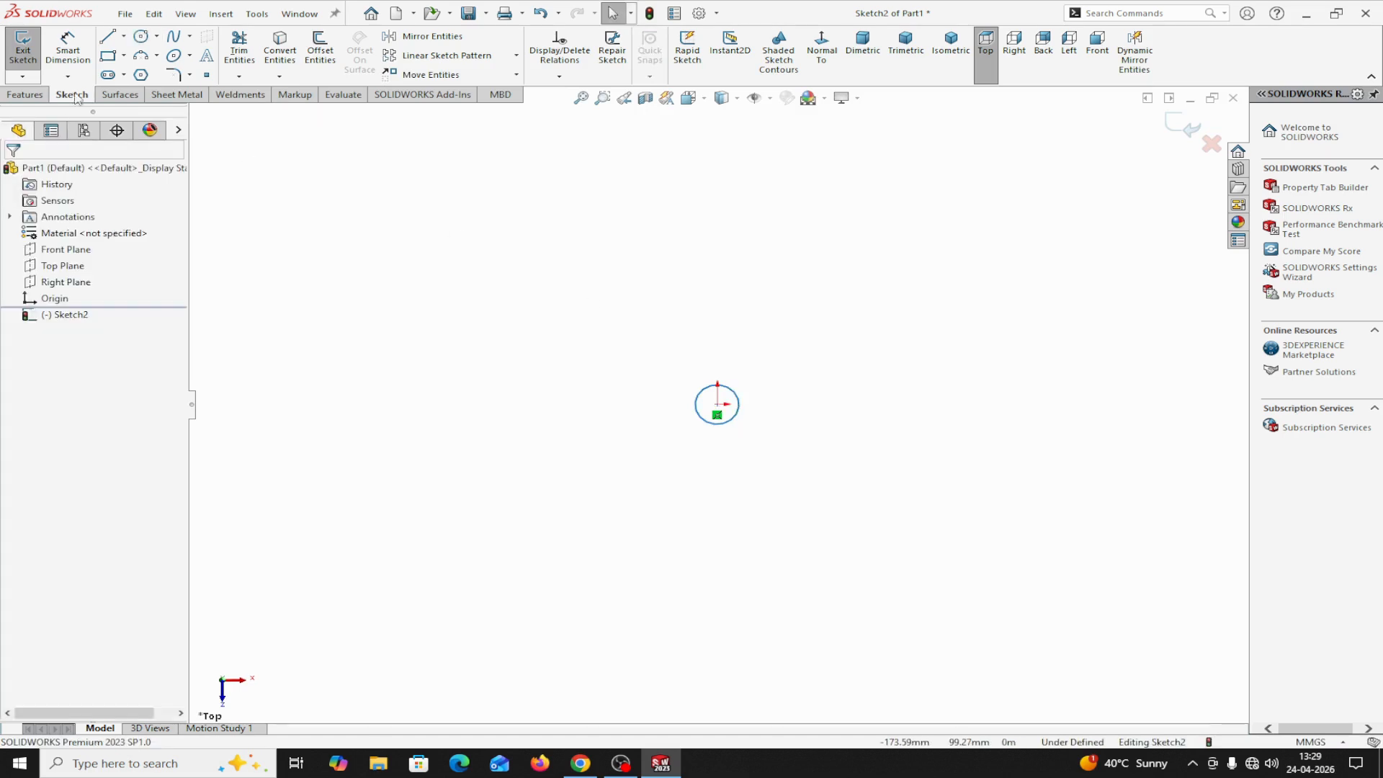
Dimension the circle at the origin with a diameter of 20 mm
left_click(68, 45)
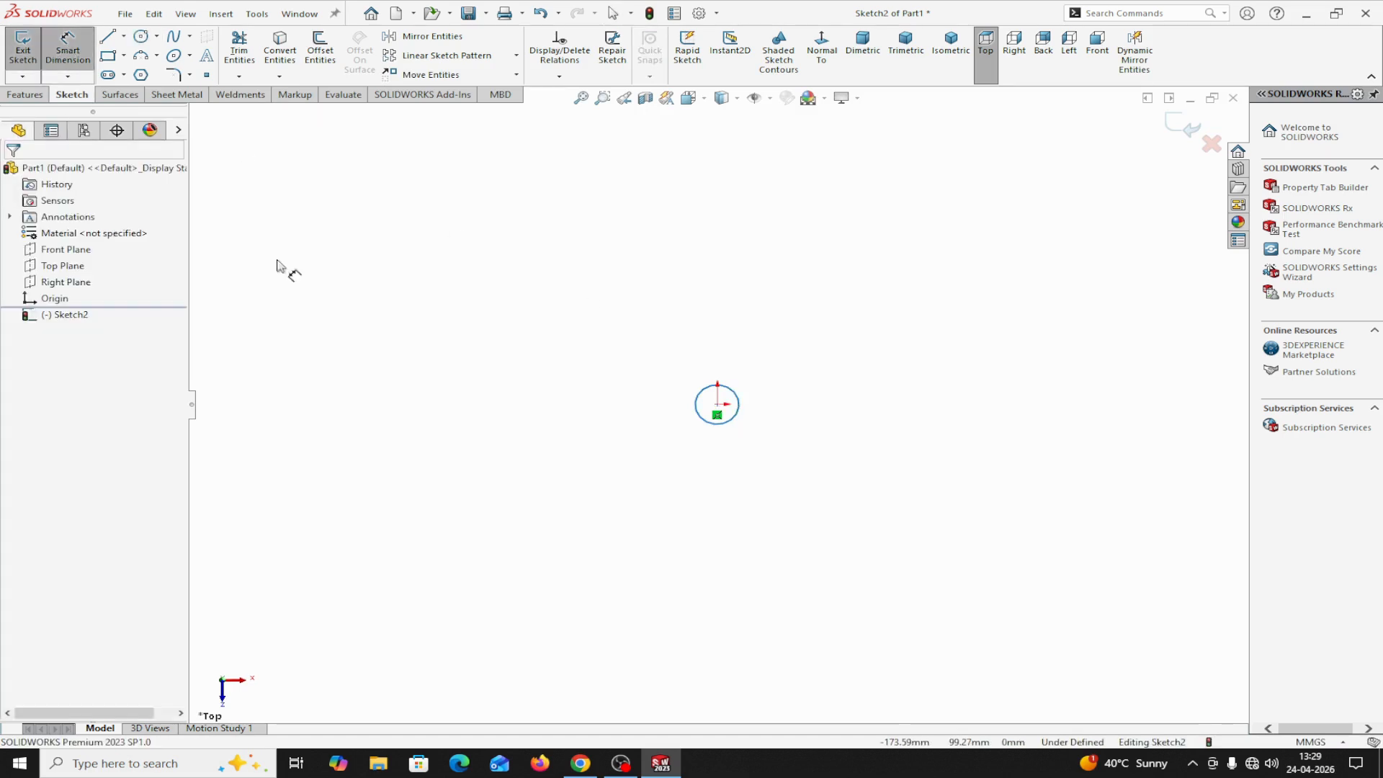
left_click(716, 424)
left_click(565, 469)
type("20")
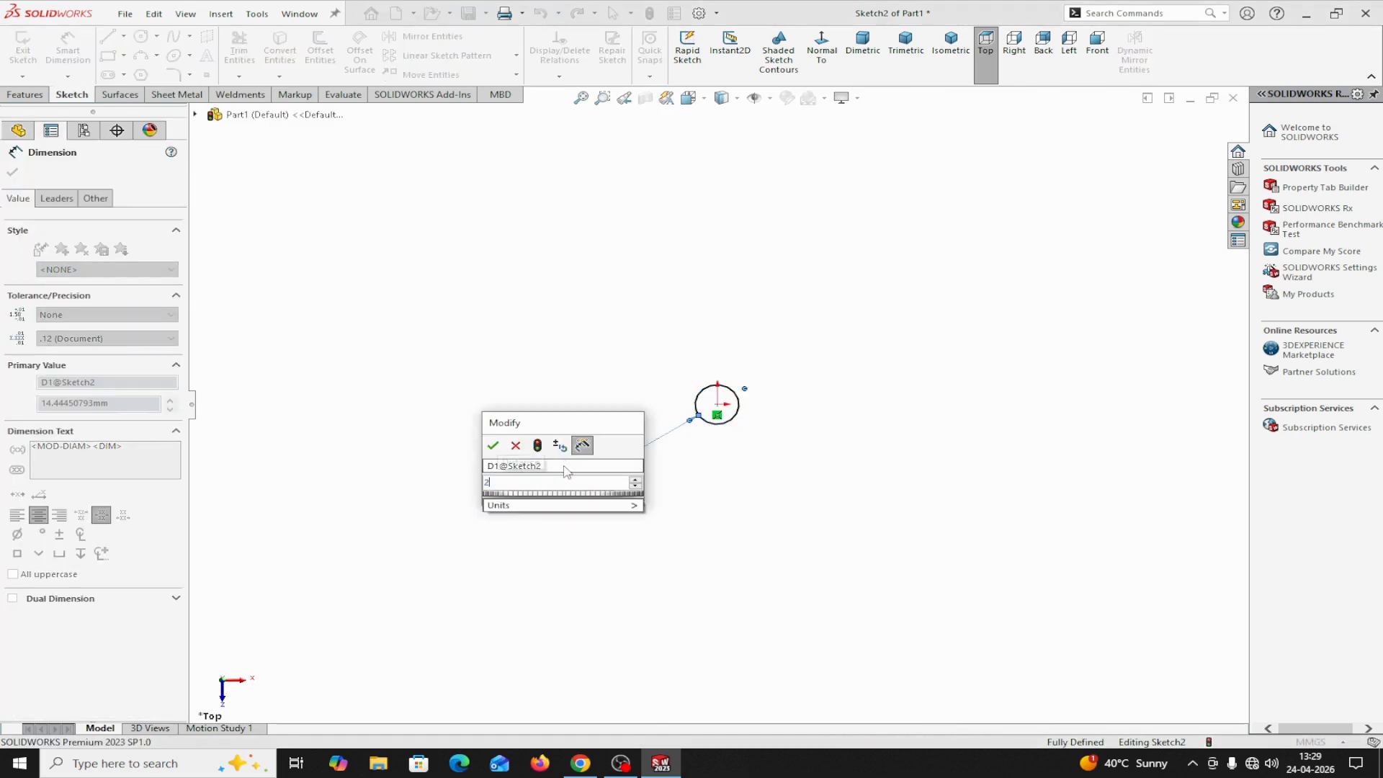
left_click(492, 446)
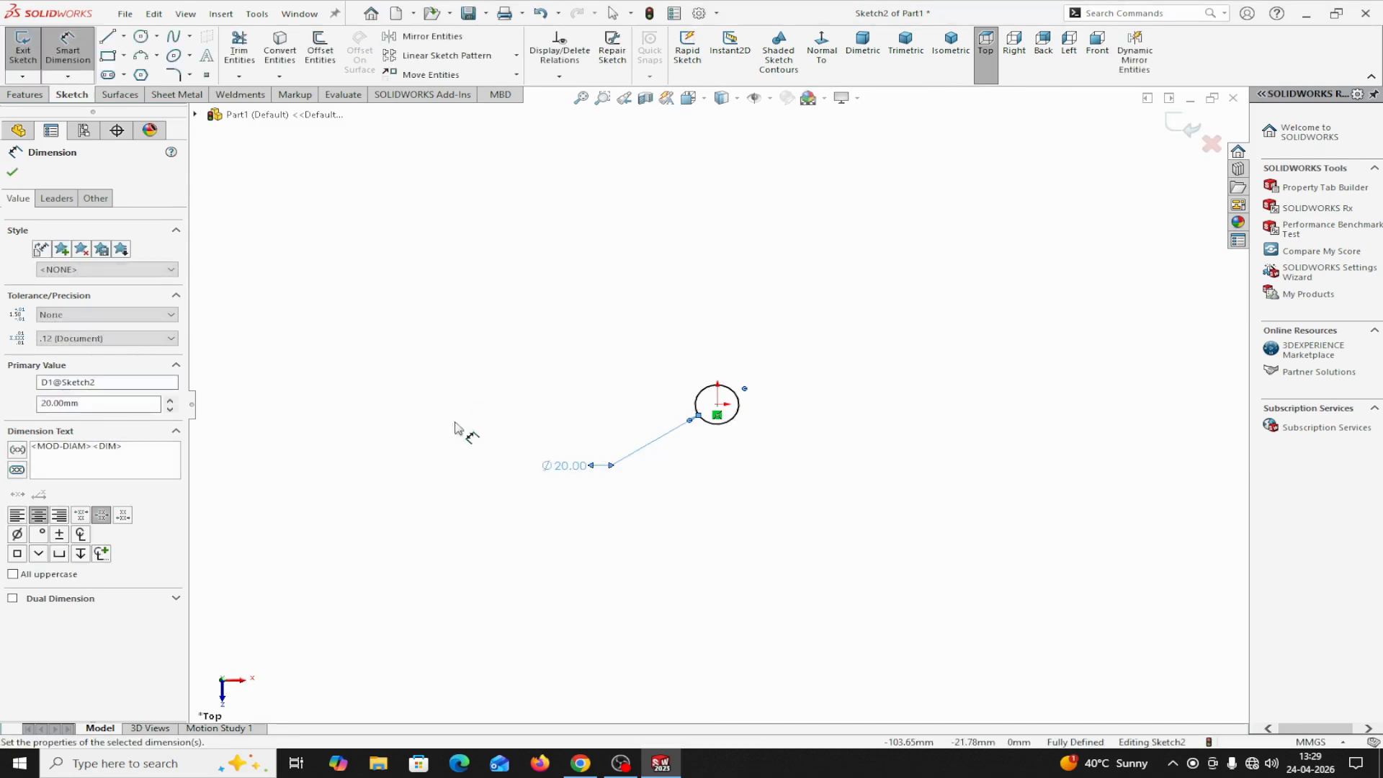
Set up a linear sketch pattern with 6 instances at 30 mm along X and 5 along Y, without X spacing dimension or instance count display
left_click(12, 172)
left_click(516, 56)
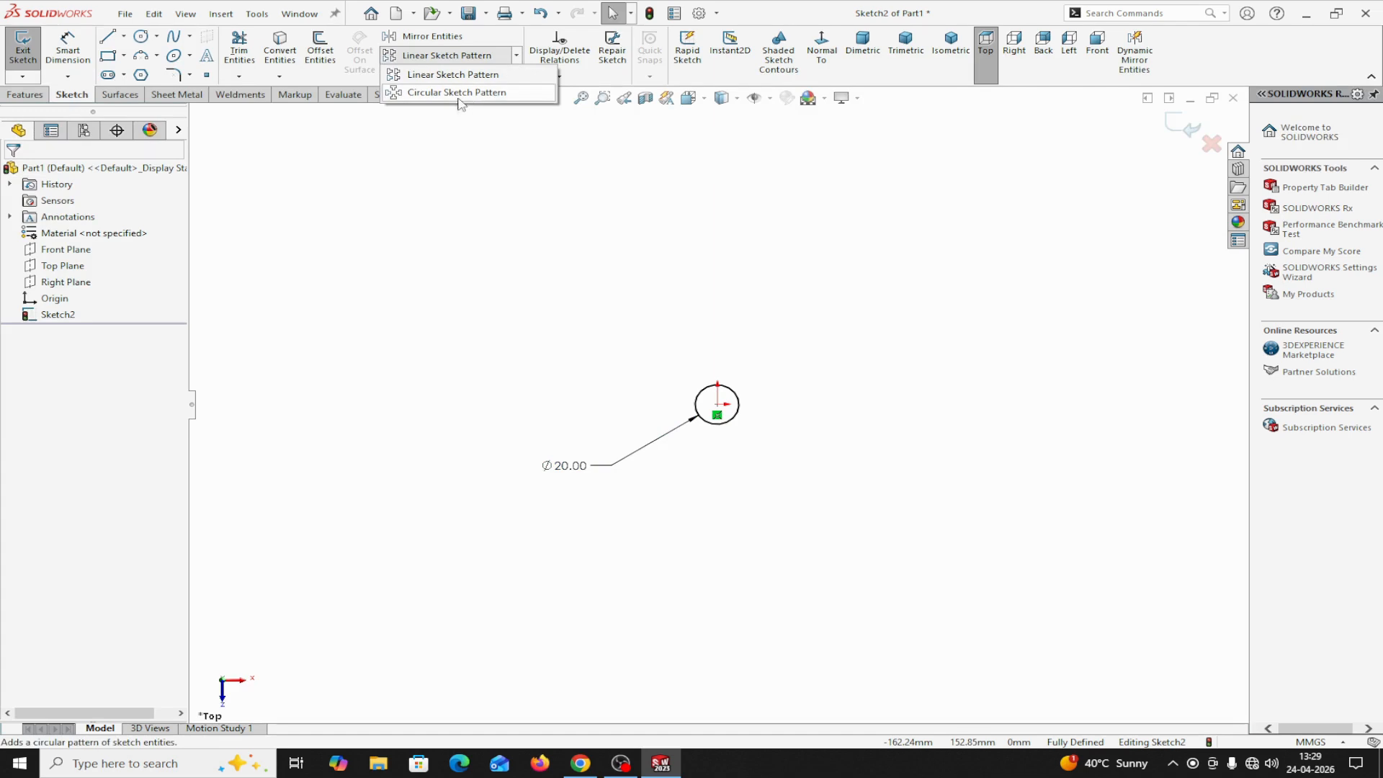
left_click(452, 74)
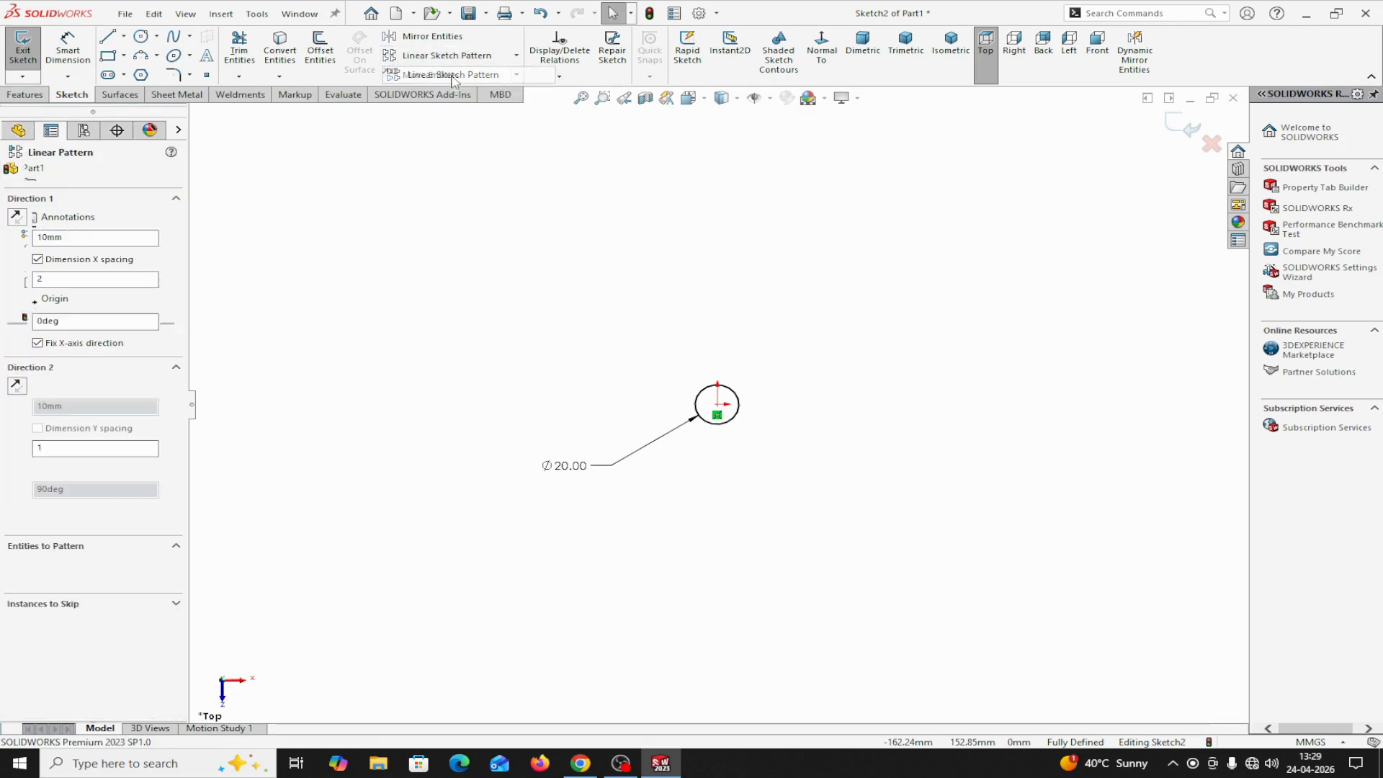
double_click(79, 238)
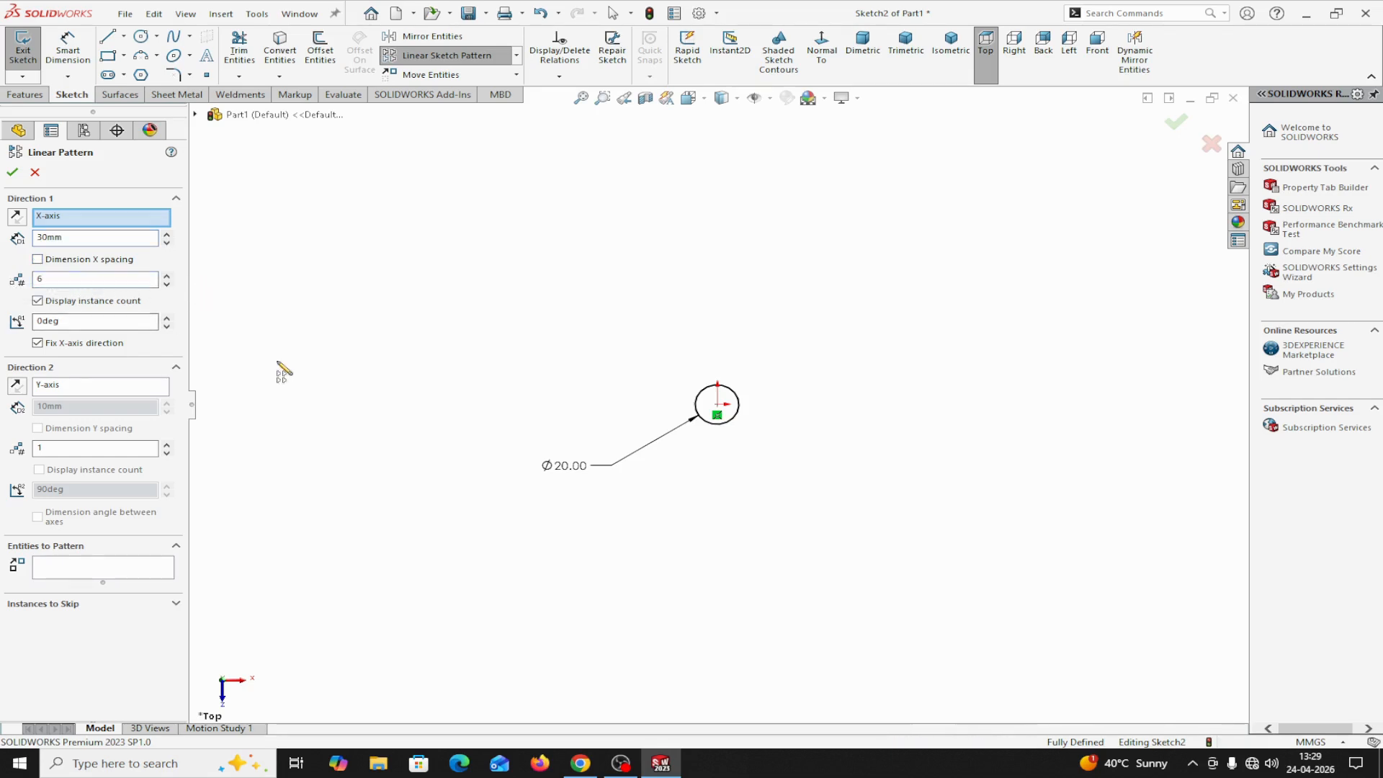
left_click(37, 301)
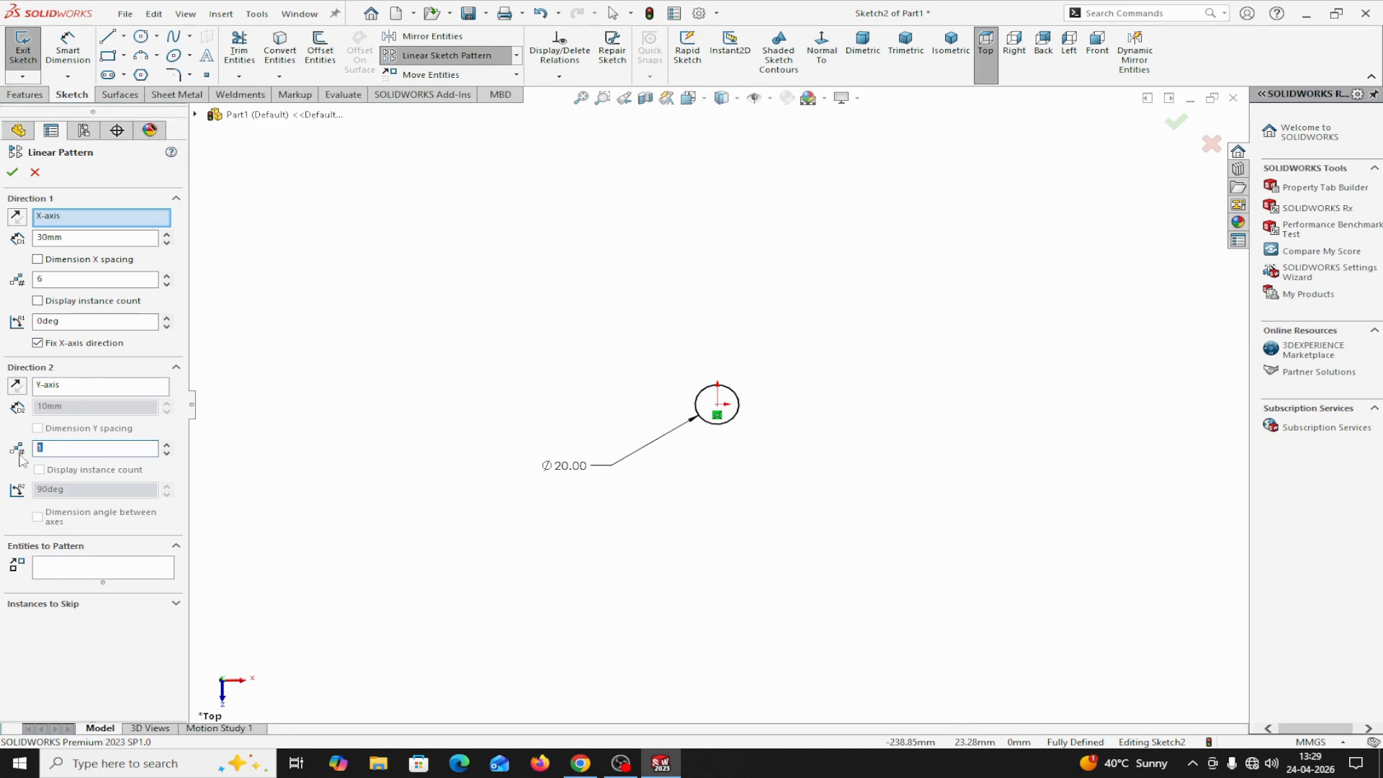
left_click(262, 501)
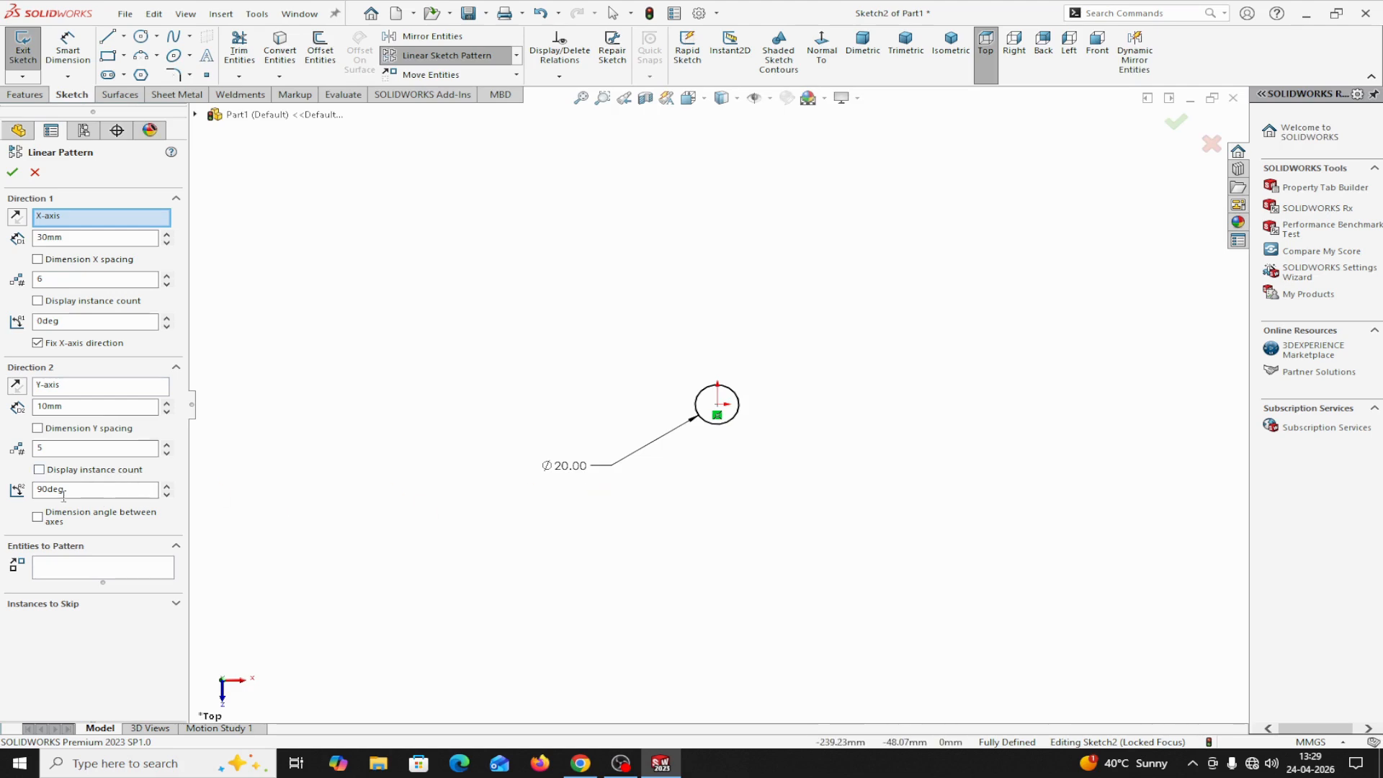
Pattern the 20 mm circle at the origin and set the Y-axis spacing to 30 mm
left_click(65, 576)
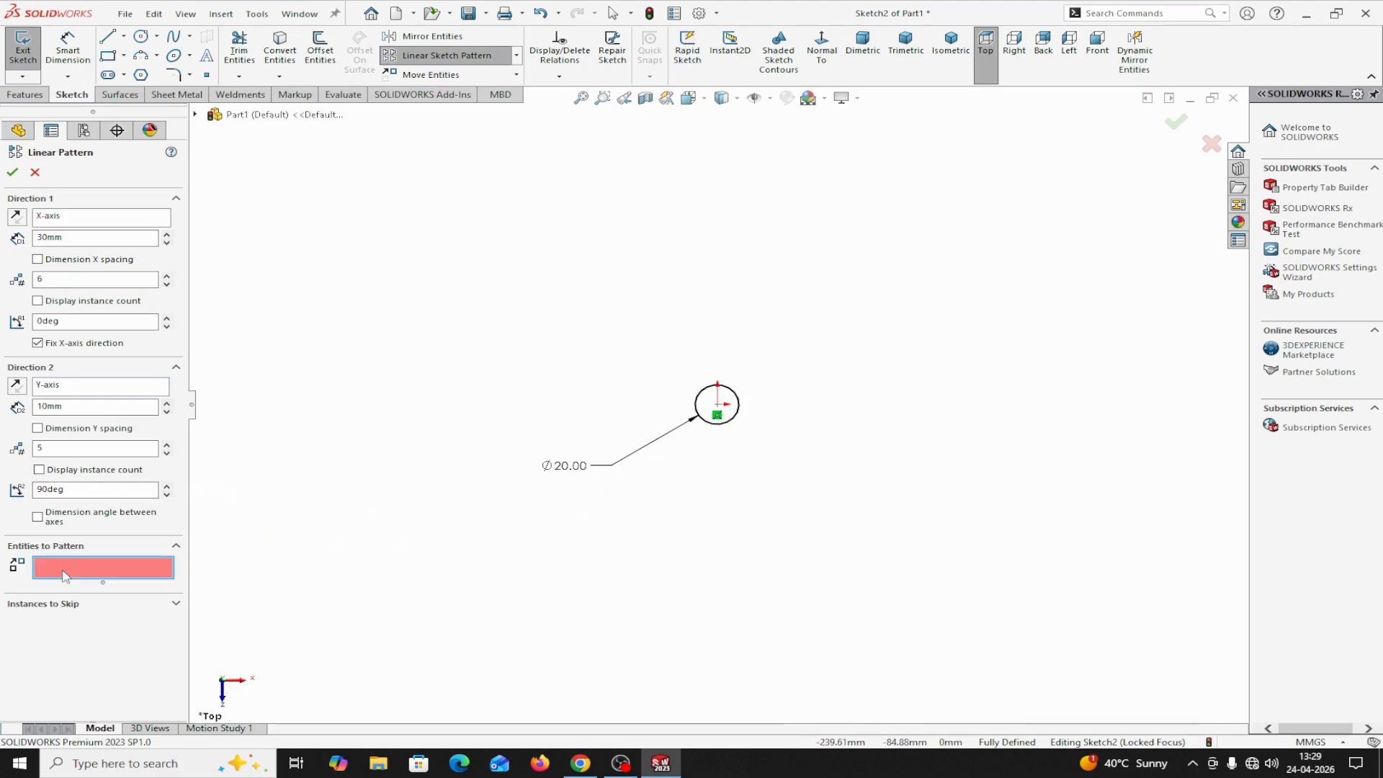
left_click(734, 426)
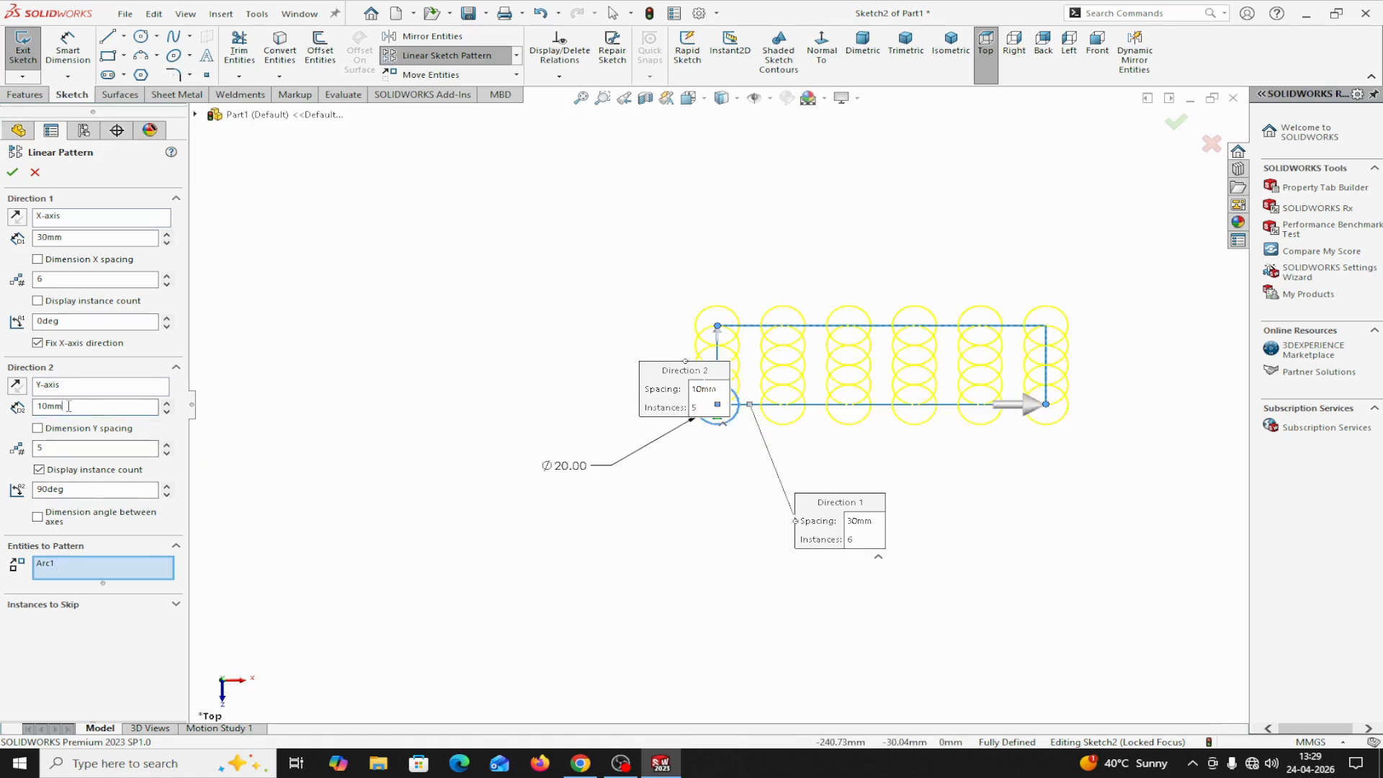
type("30")
key("Return")
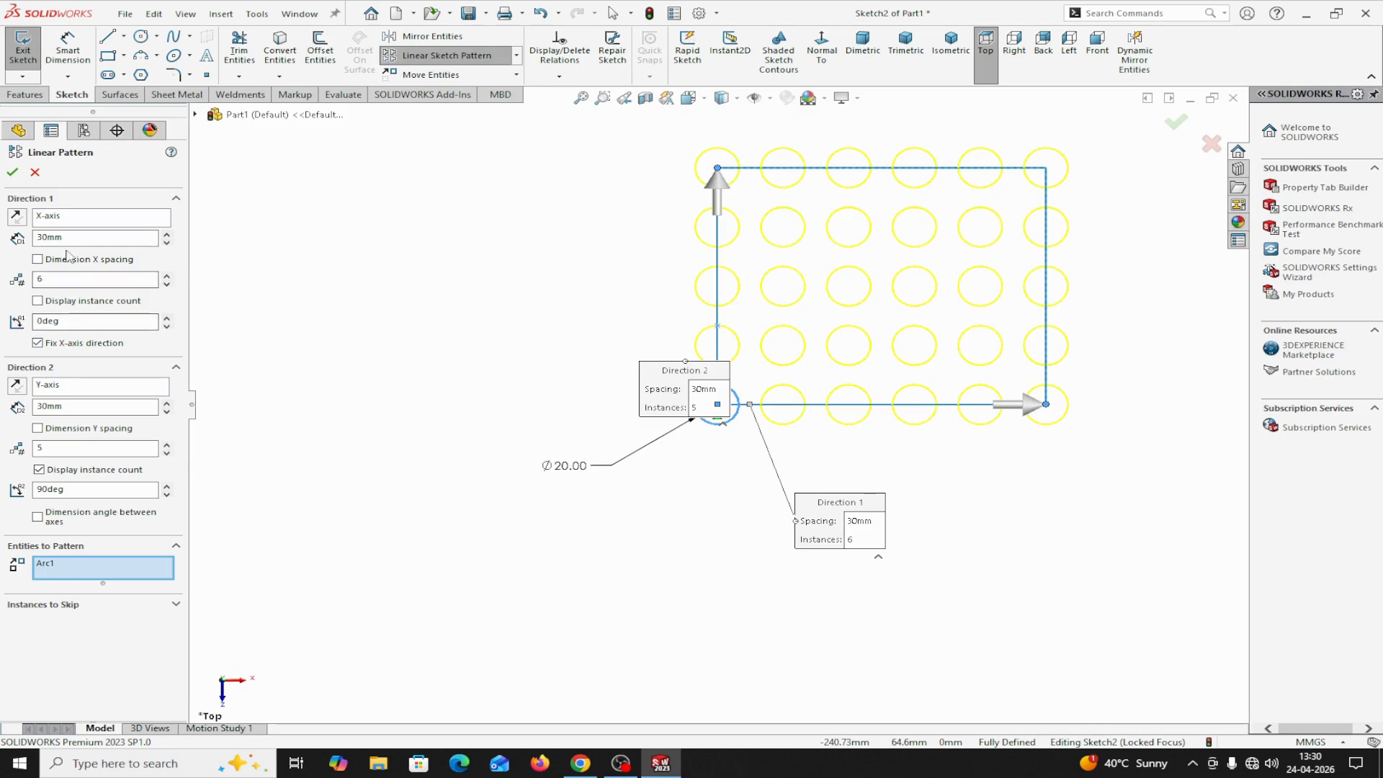
Reverse the X and Y pattern directions in turn, flip each back, and accept the linear pattern
left_click(16, 216)
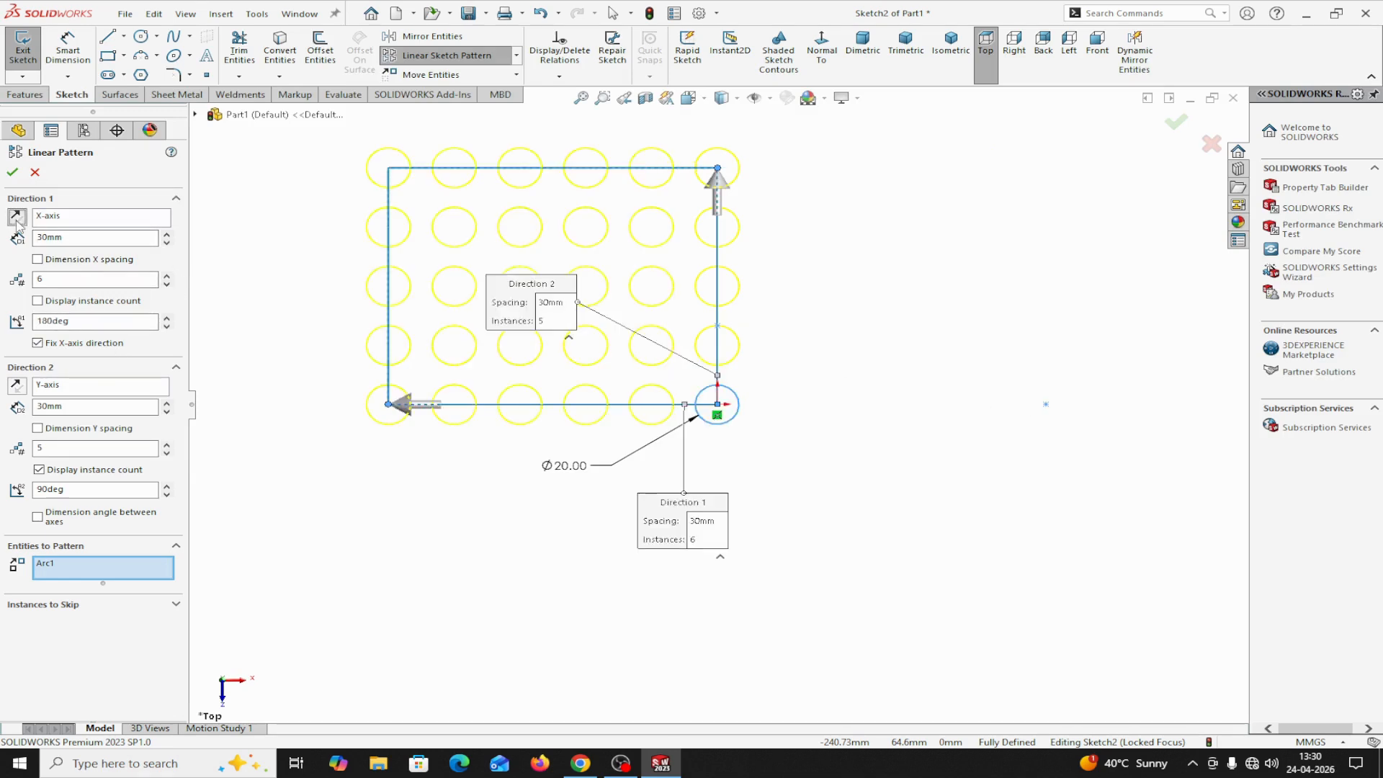
left_click(17, 217)
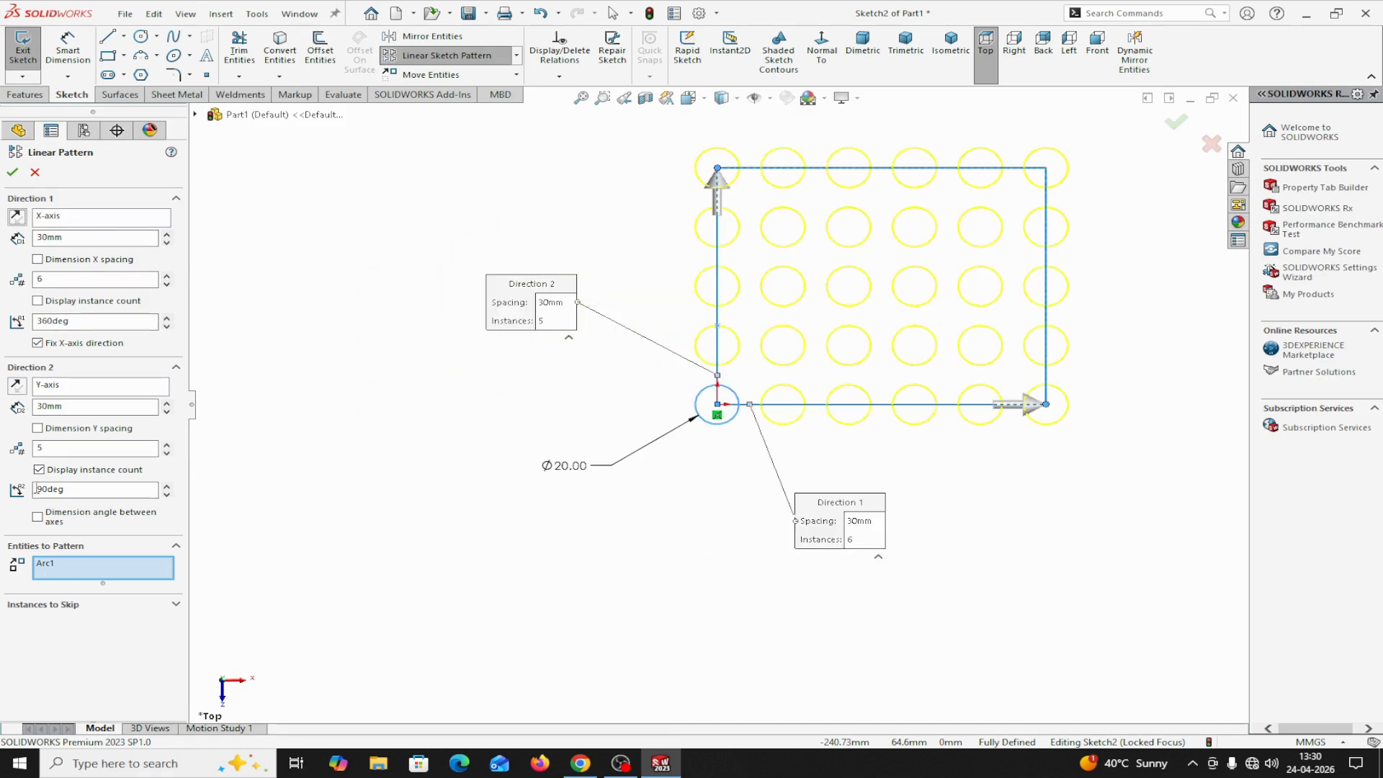
left_click(15, 385)
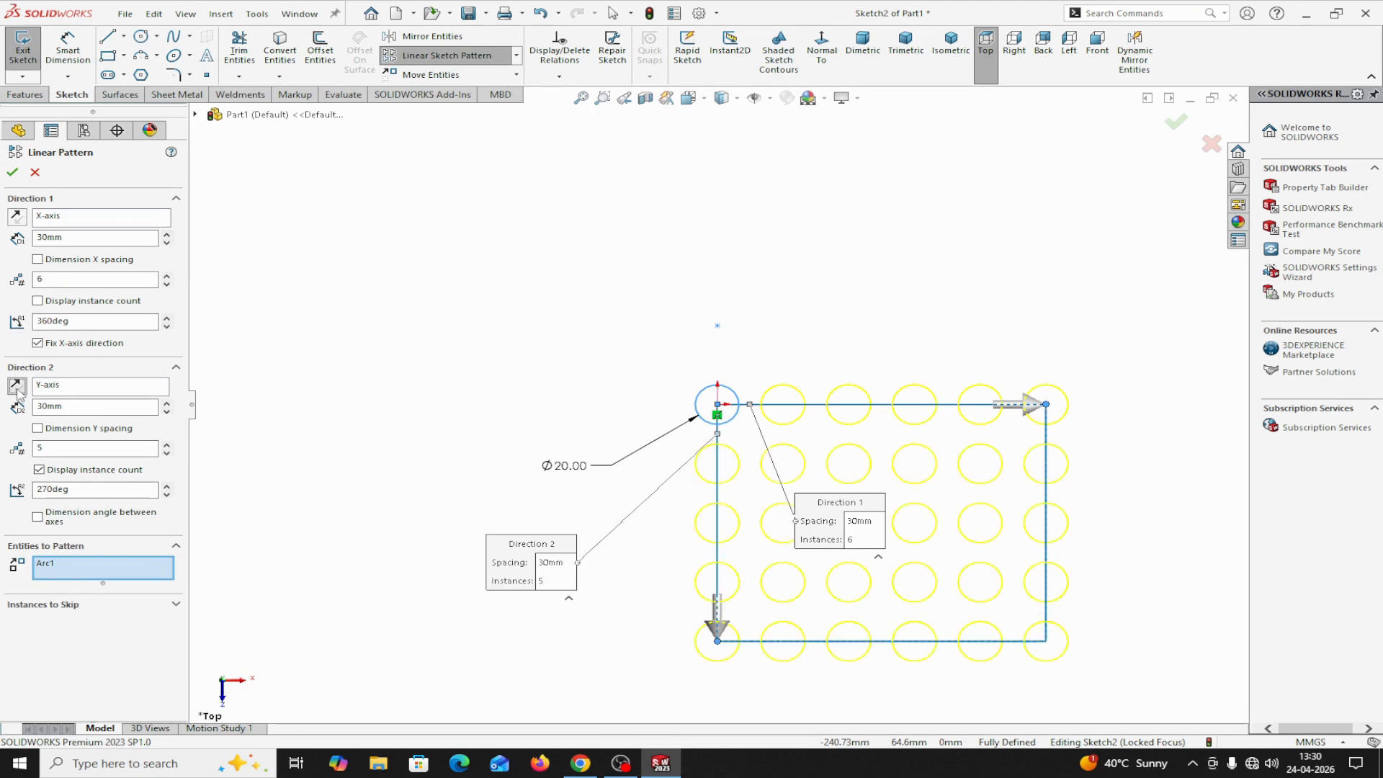
left_click(15, 385)
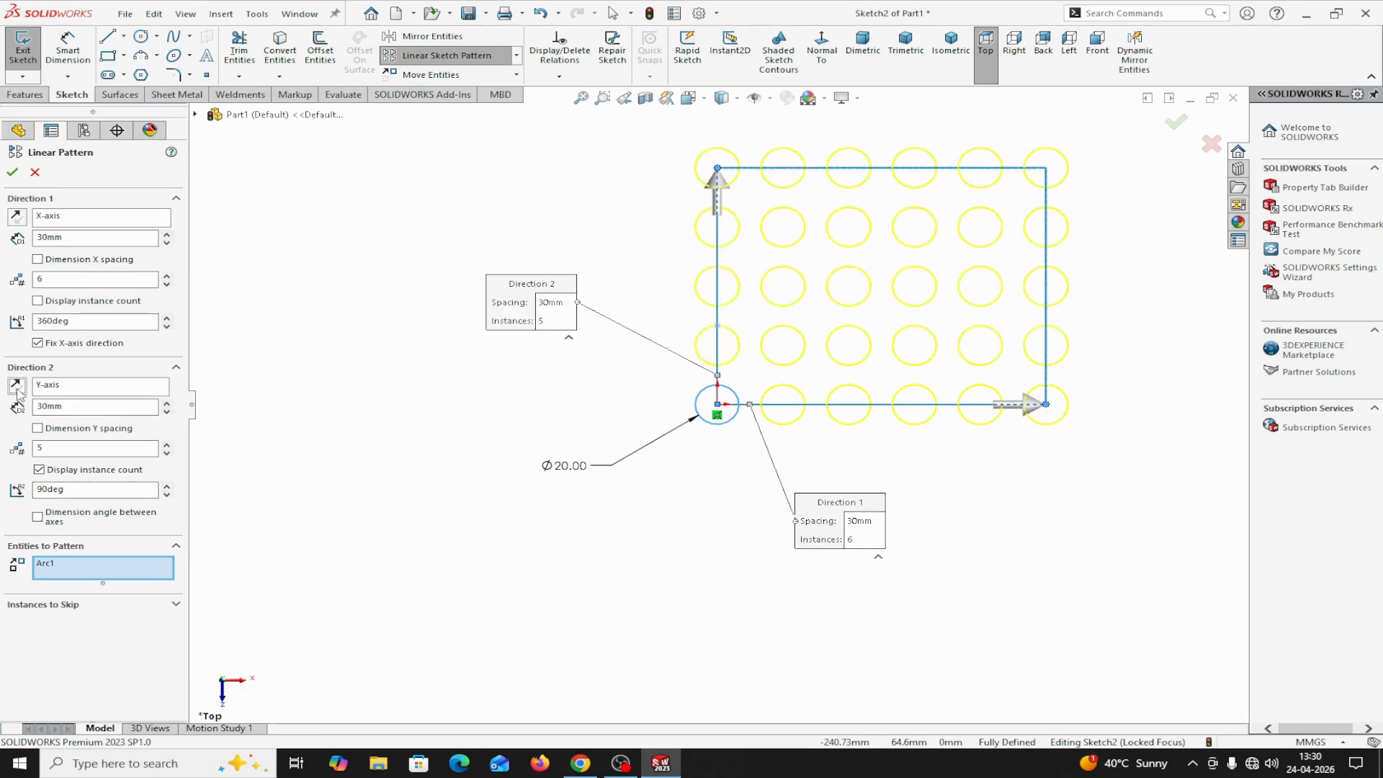
left_click(13, 173)
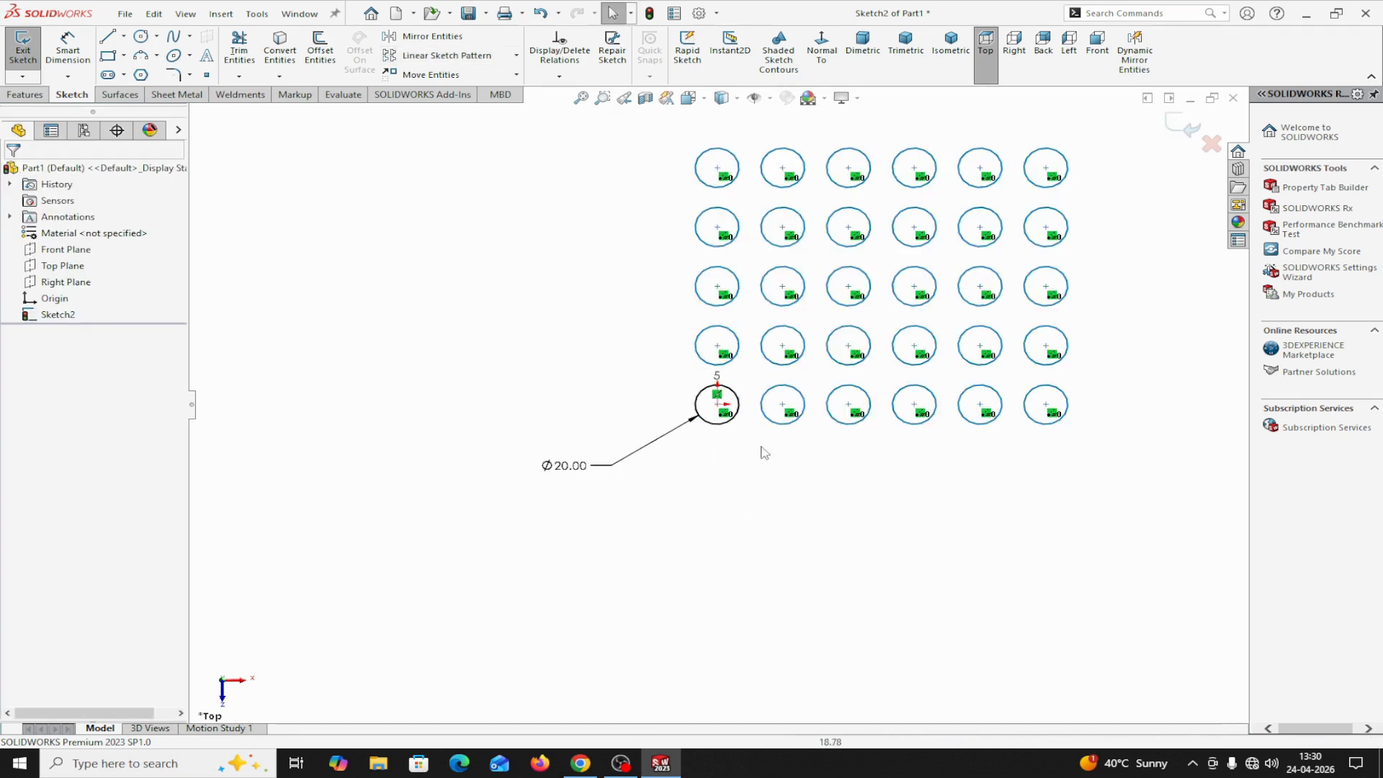
Reopen the linear pattern for editing and turn off the instance count display for Direction 2
scroll(766, 435, "up", 2)
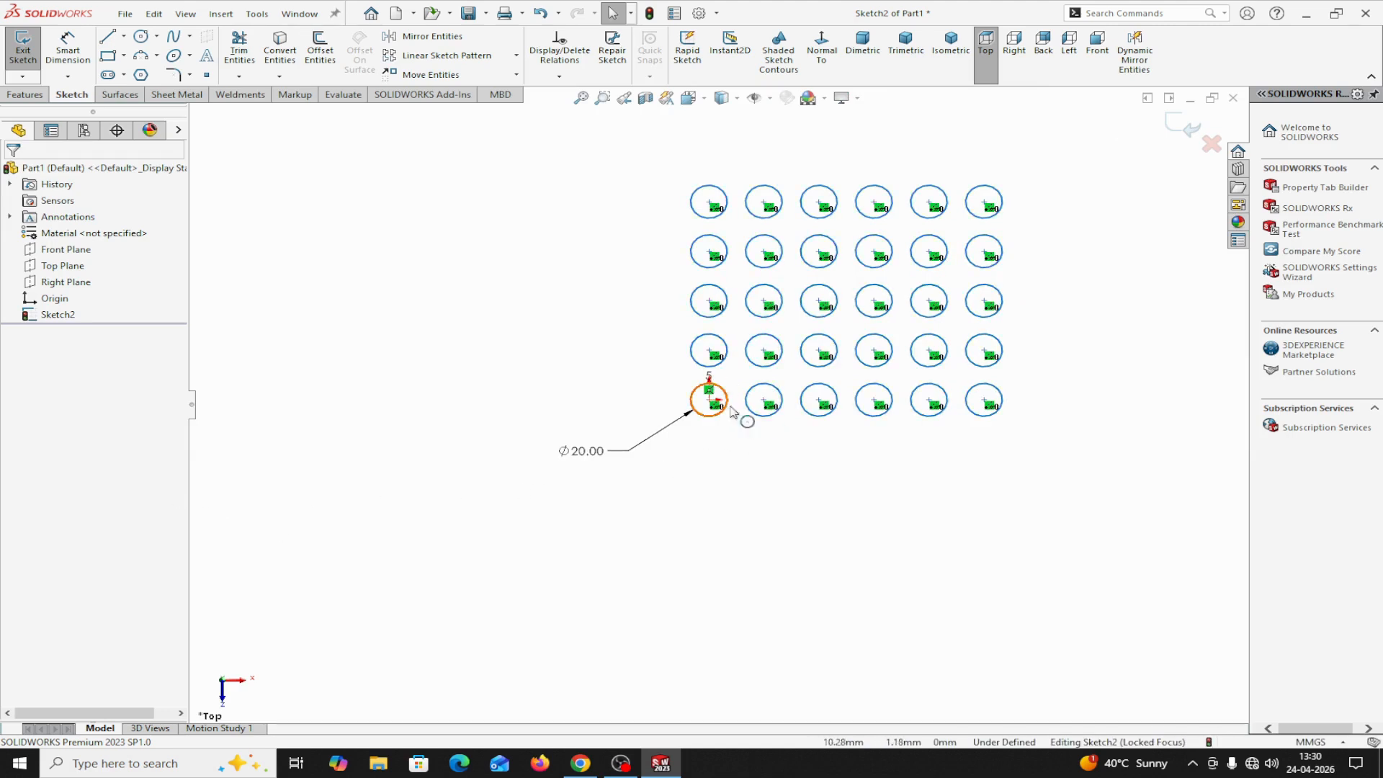
right_click(758, 419)
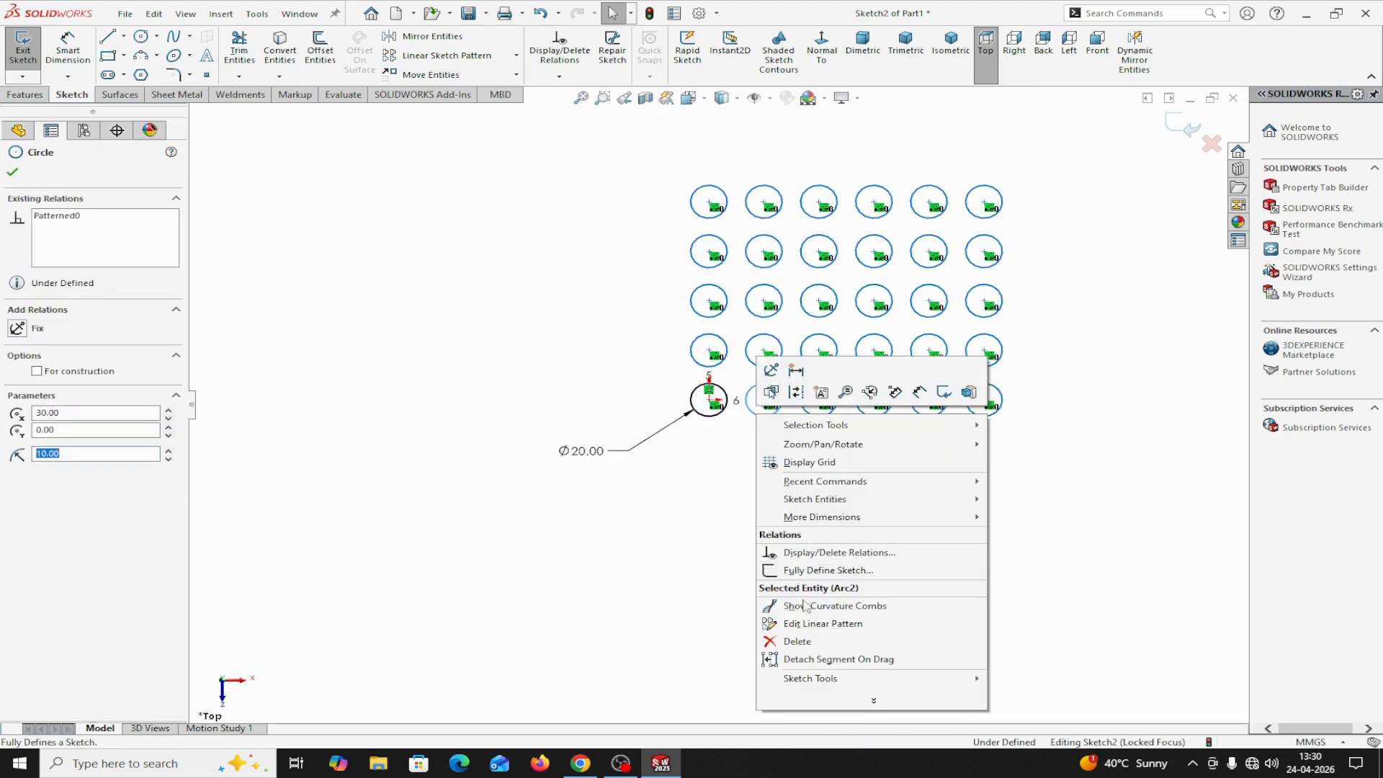
left_click(803, 624)
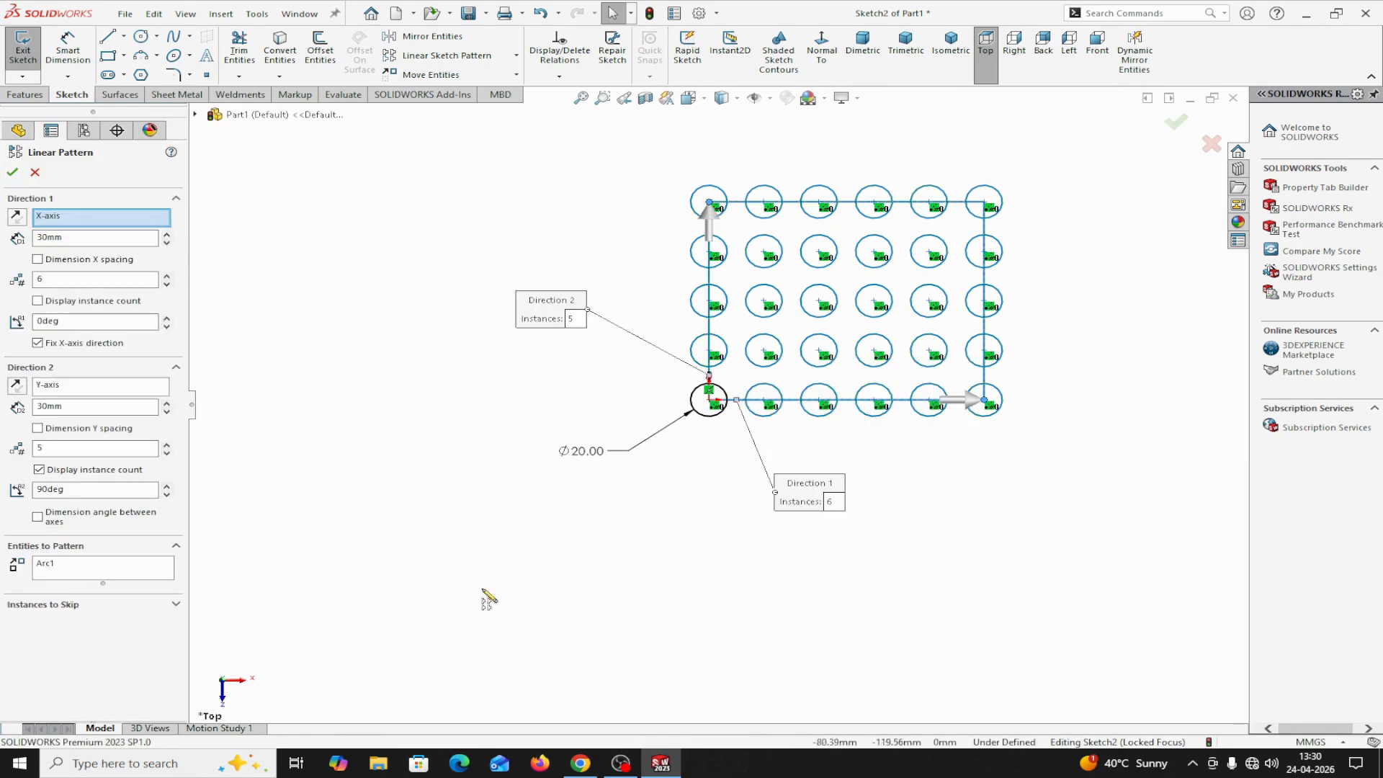
left_click(39, 470)
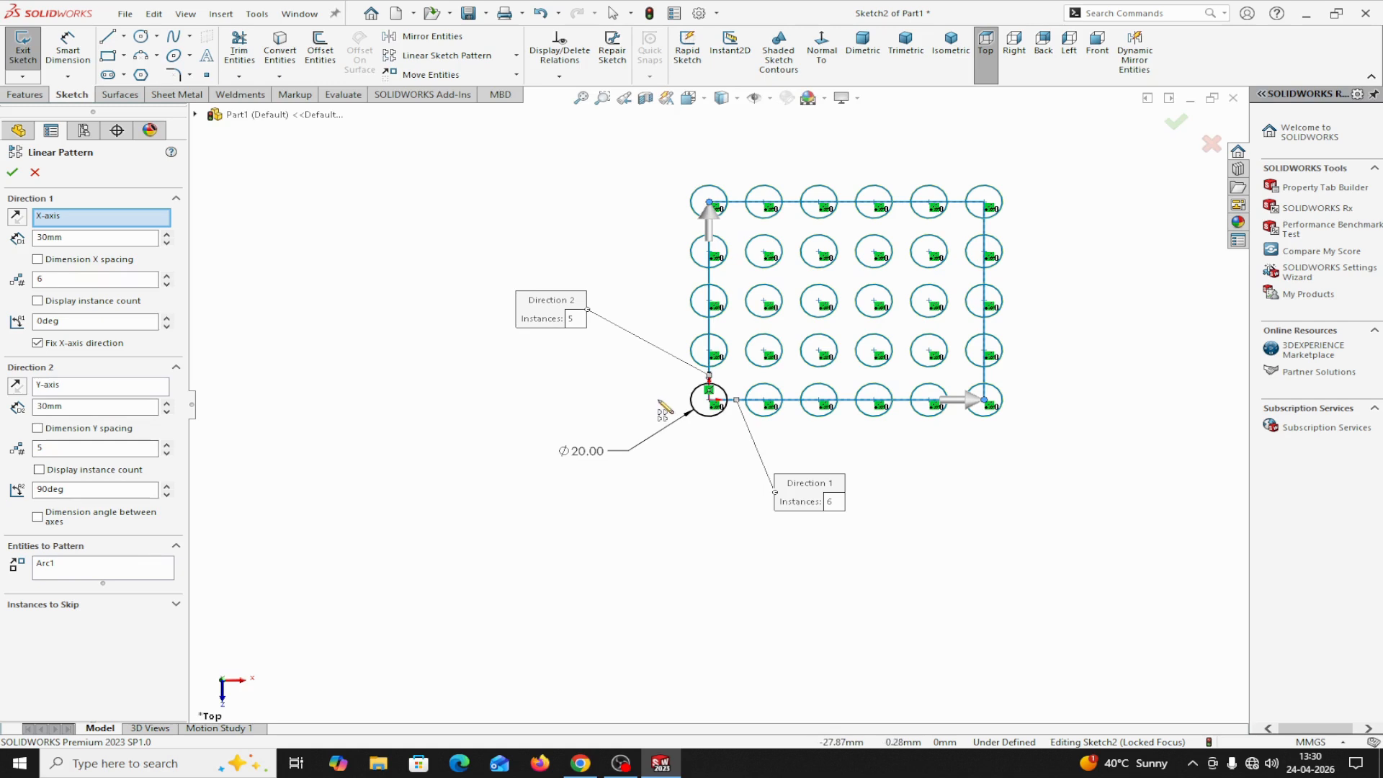
Skip instances (2,3), (3,3) and (2,2) in the linear pattern and accept the edit
left_click(46, 605)
left_click(51, 633)
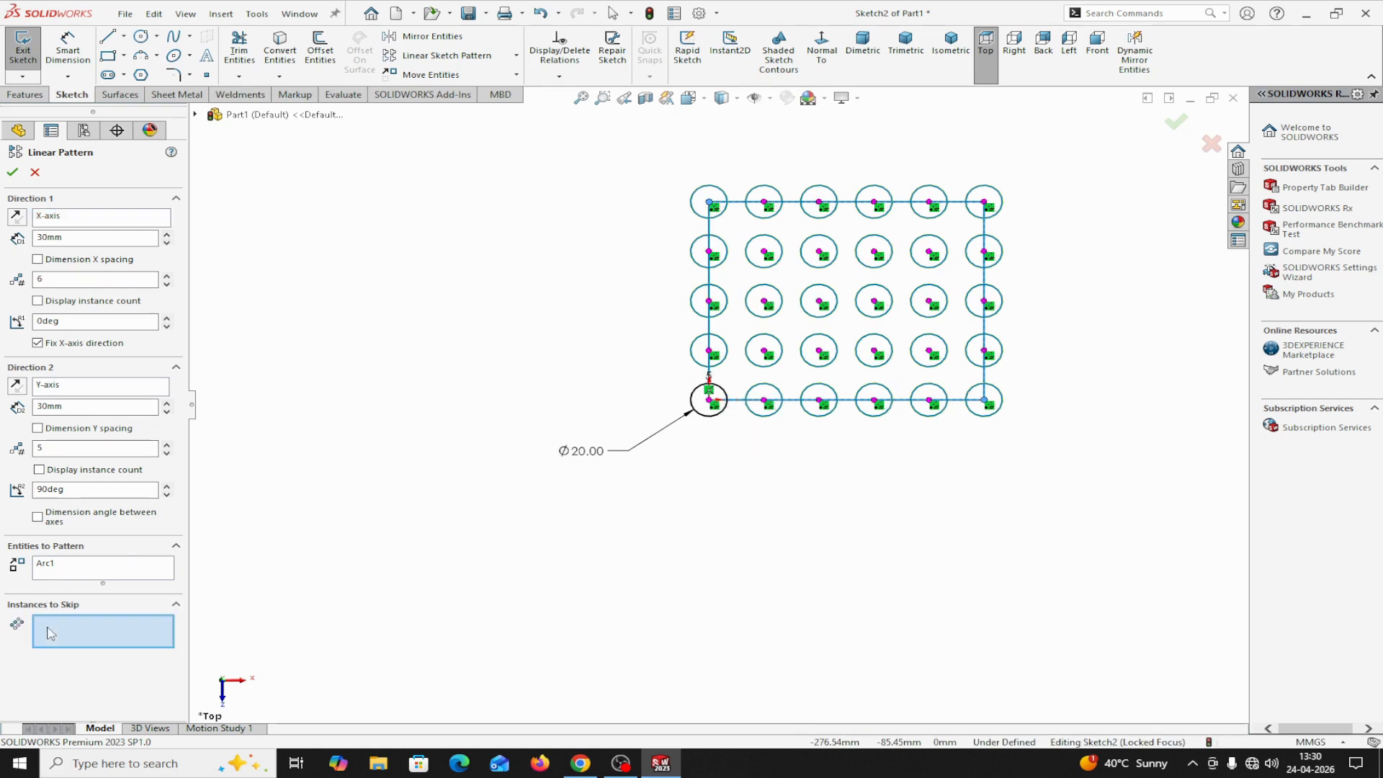
left_click(765, 302)
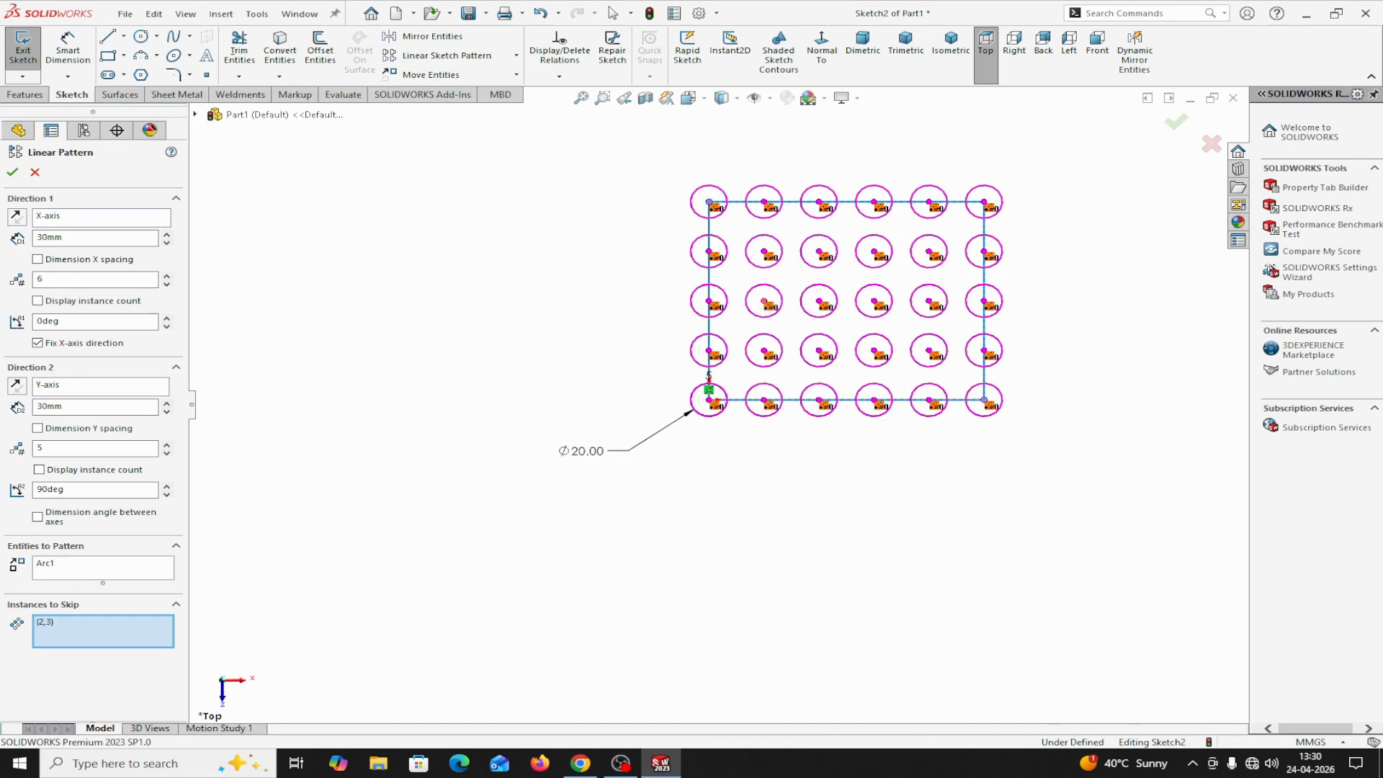
left_click(820, 301)
left_click(765, 352)
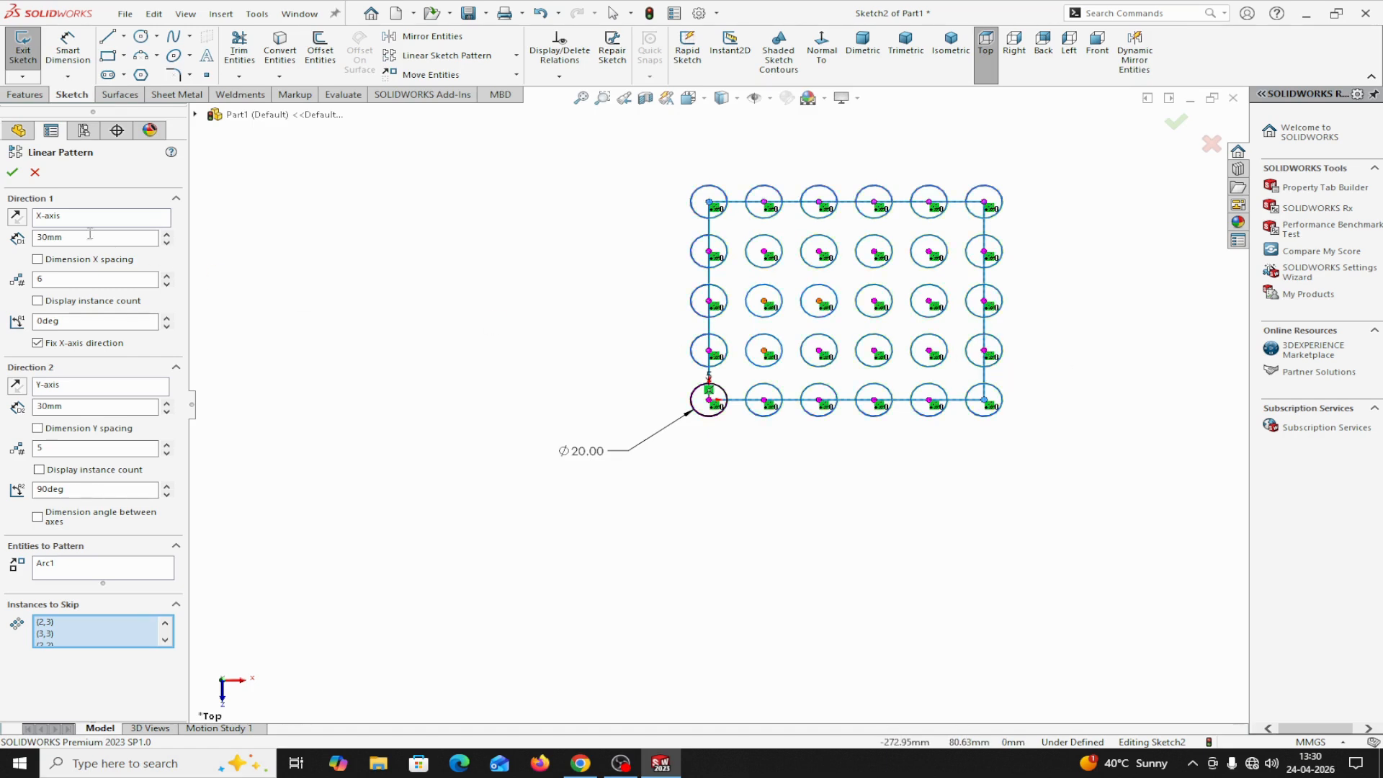
left_click(13, 172)
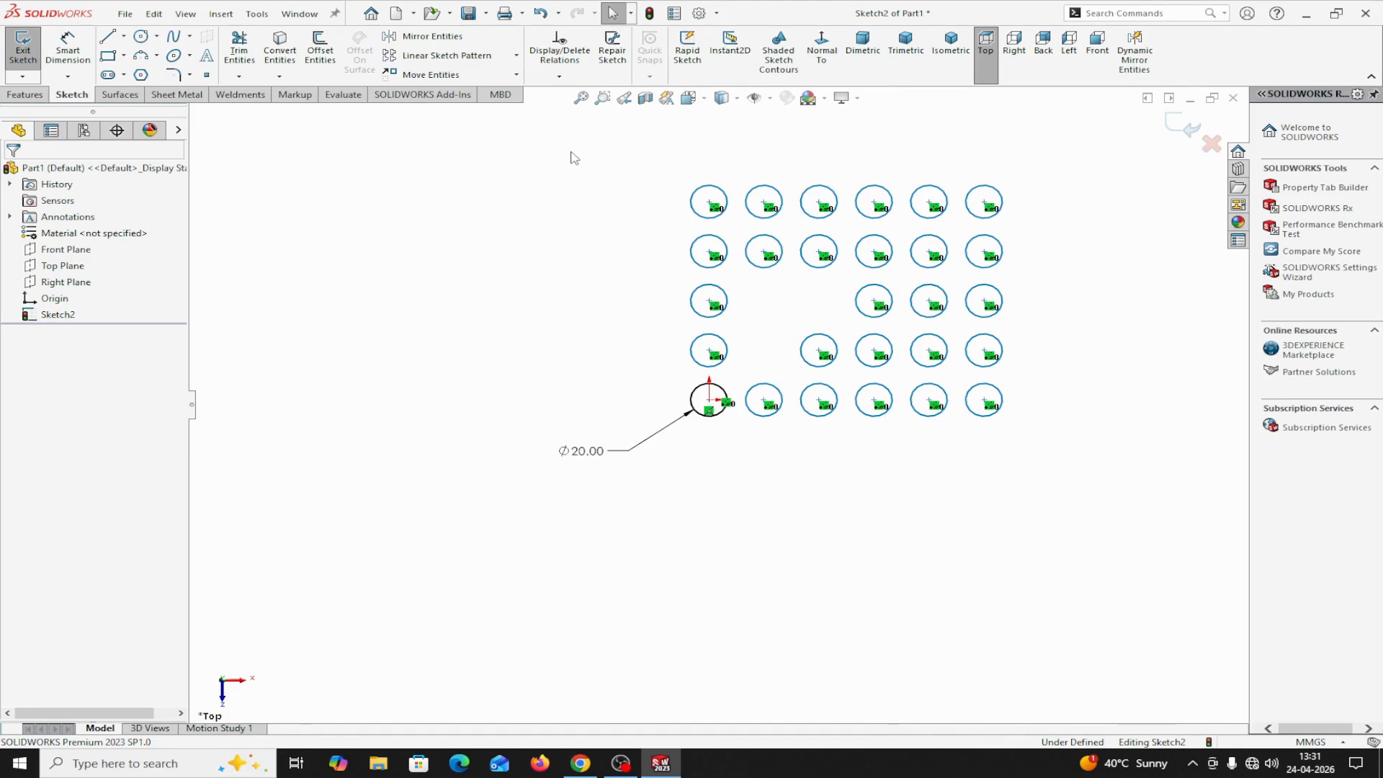
Review the selected circles and the linear pattern's settings without changing them
left_click_drag(571, 153, 1077, 568)
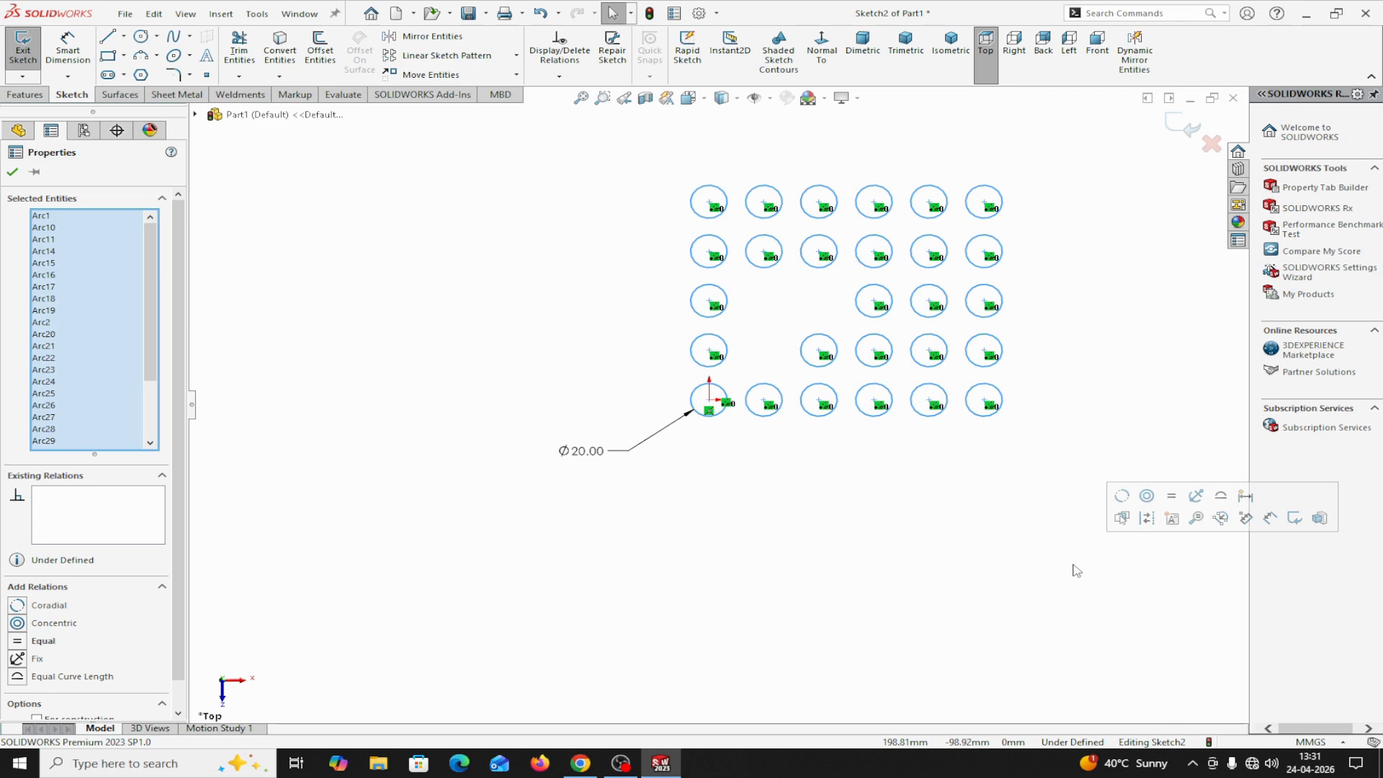
left_click(12, 172)
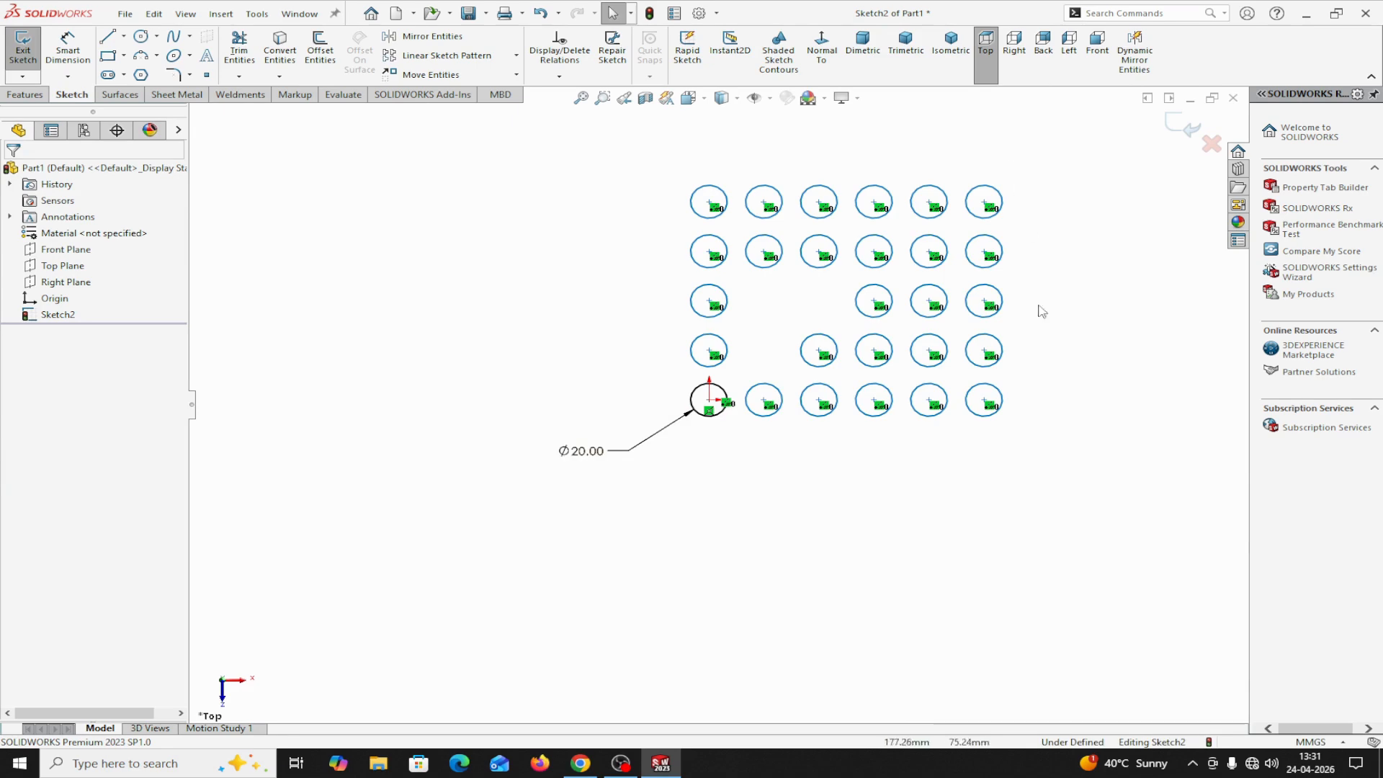
right_click(764, 422)
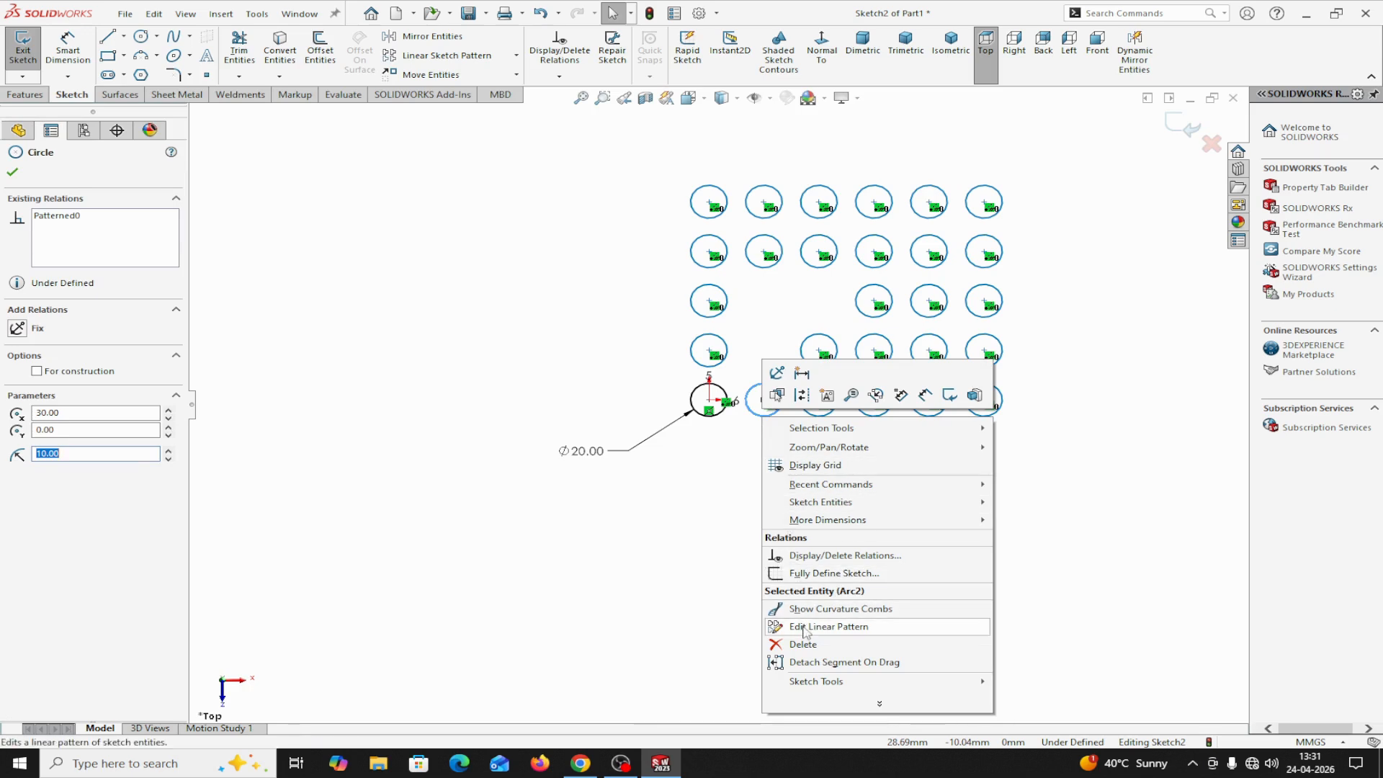
left_click(862, 628)
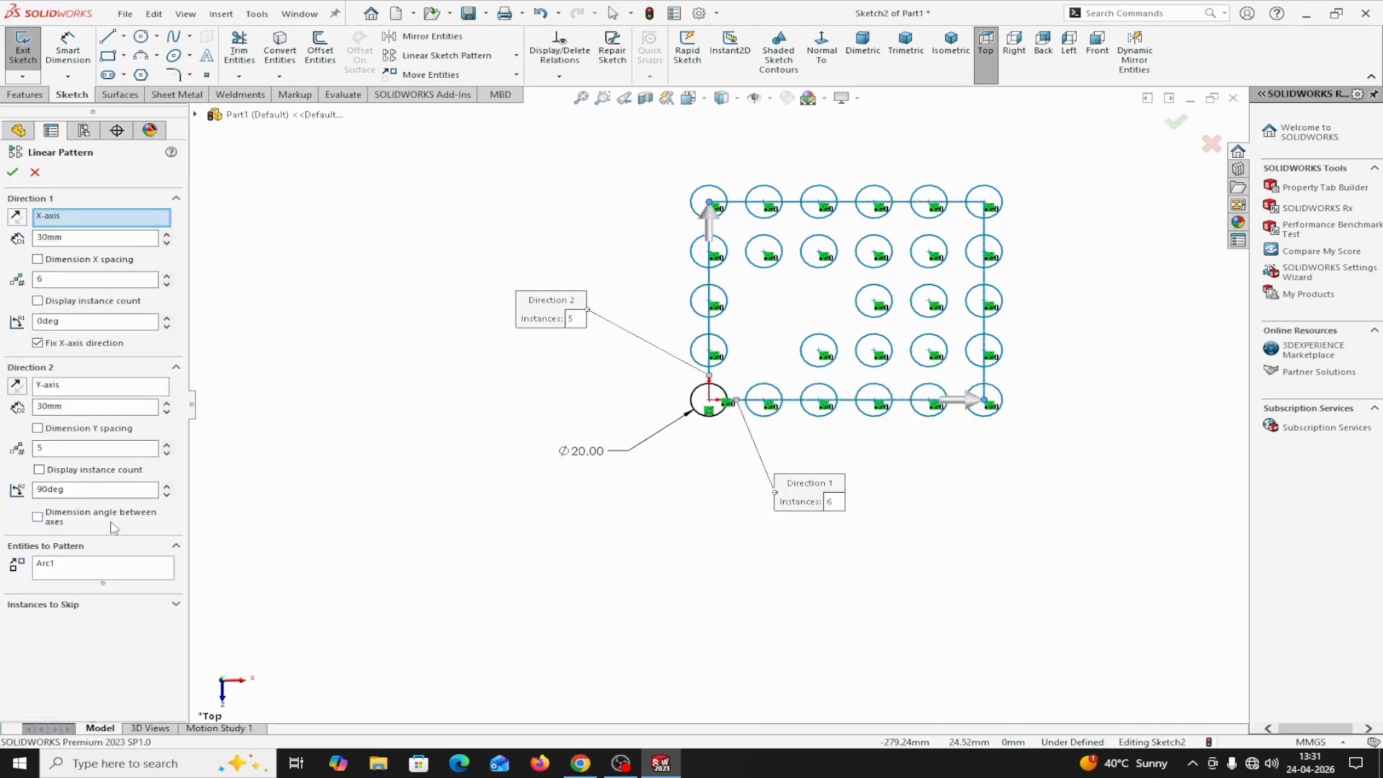
left_click(12, 171)
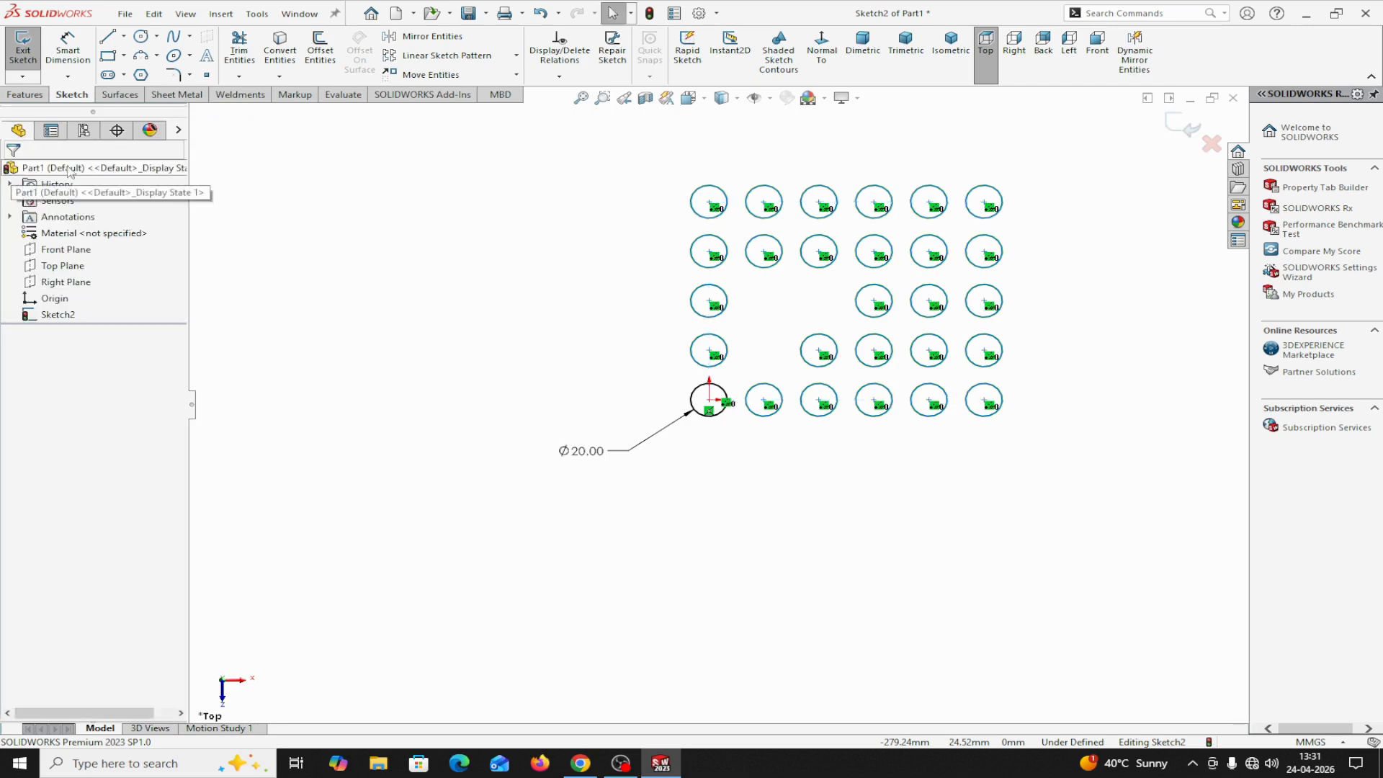
Delete all patterned circles with their diameter dimension, and exit the sketch discarding its changes
left_click_drag(540, 127, 1077, 530)
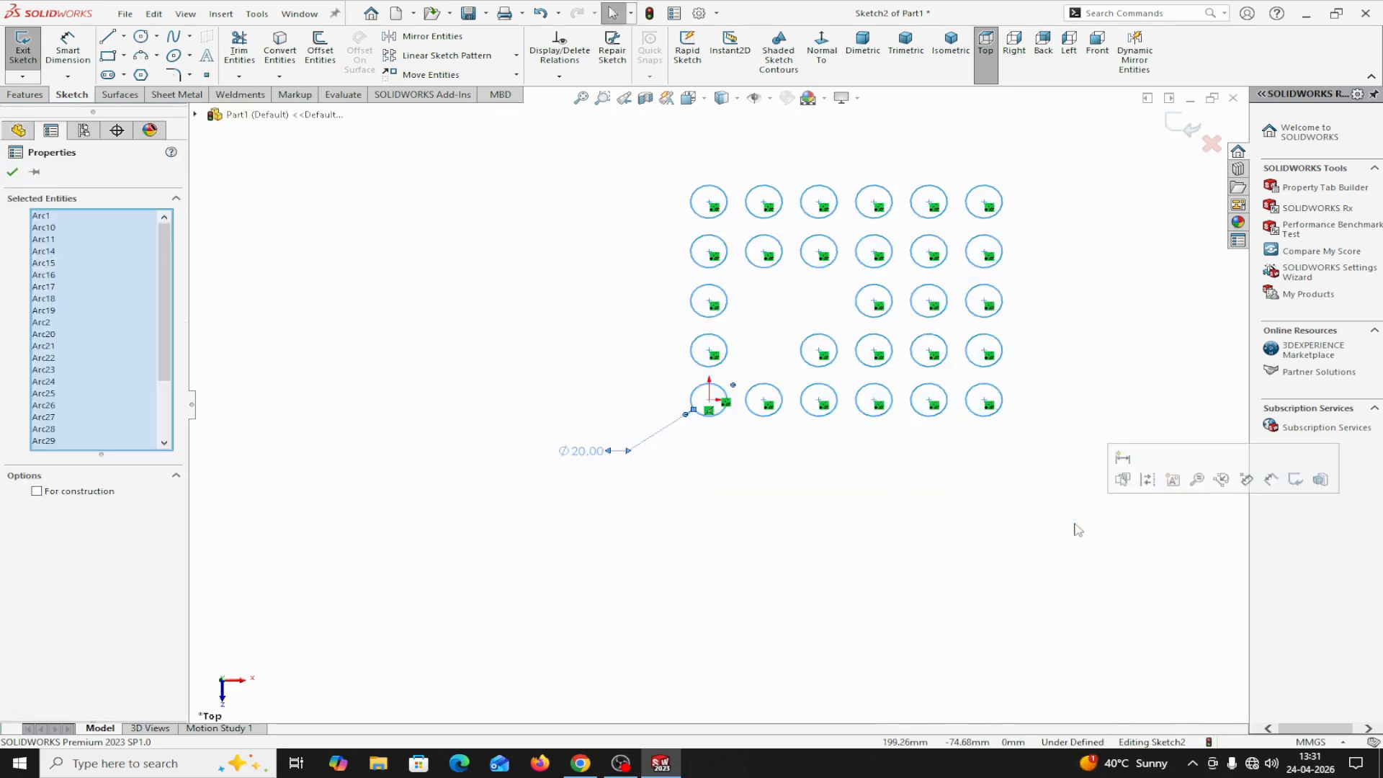
key("Delete")
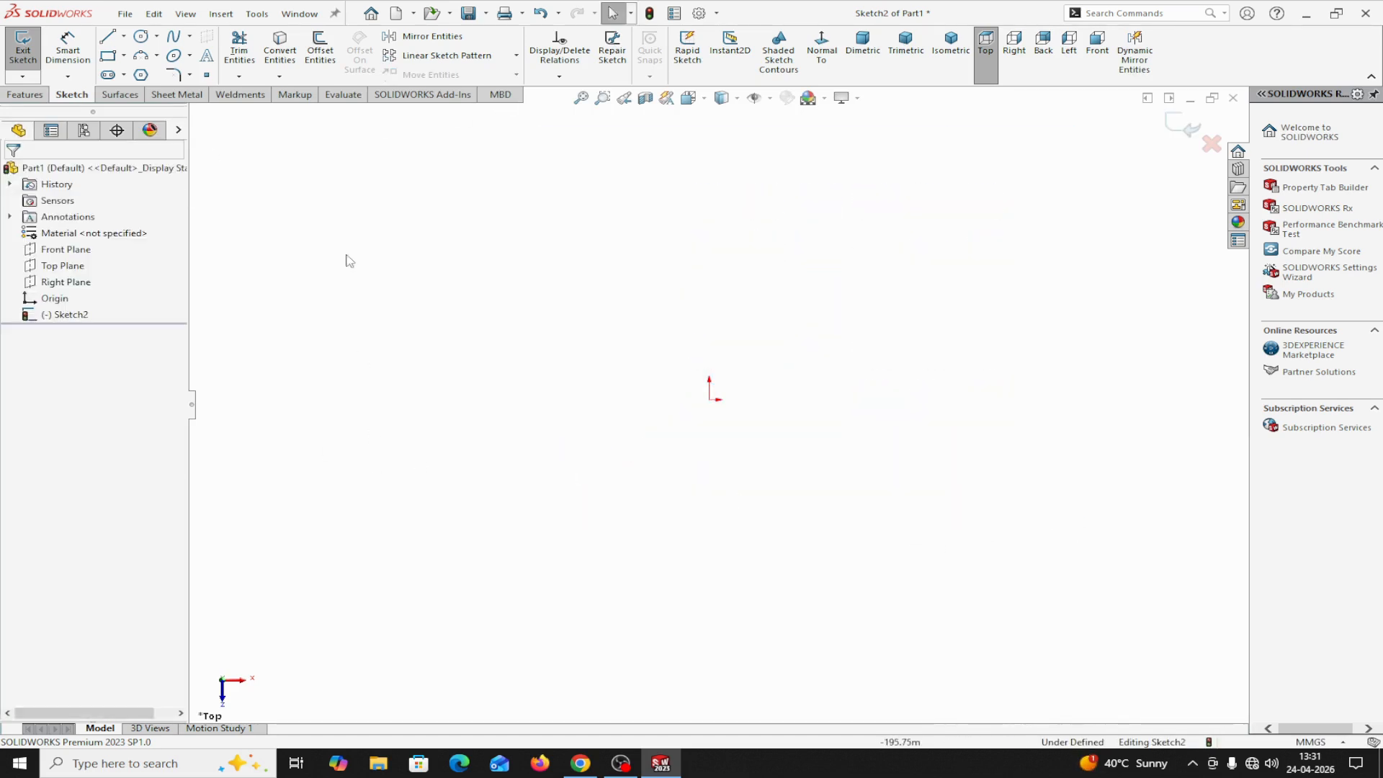
left_click(515, 56)
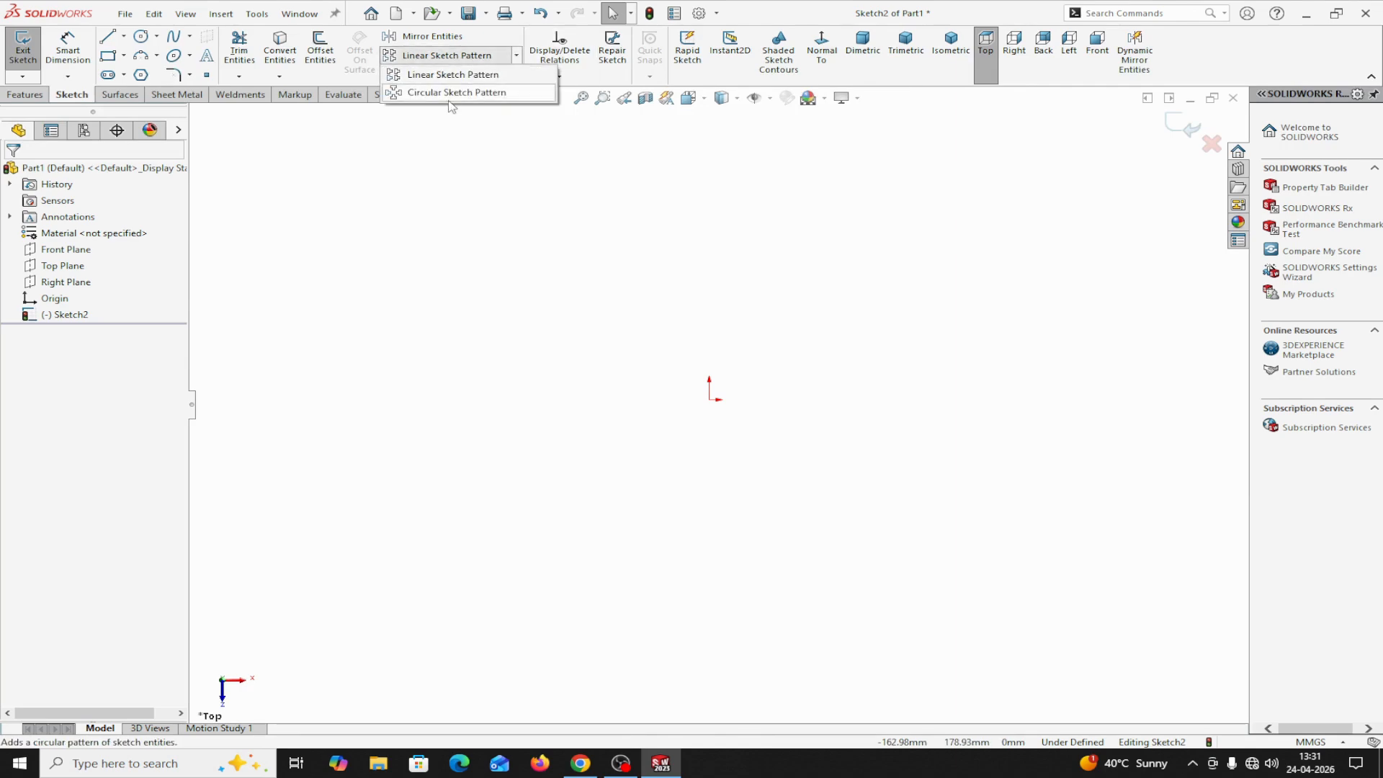
left_click(50, 270)
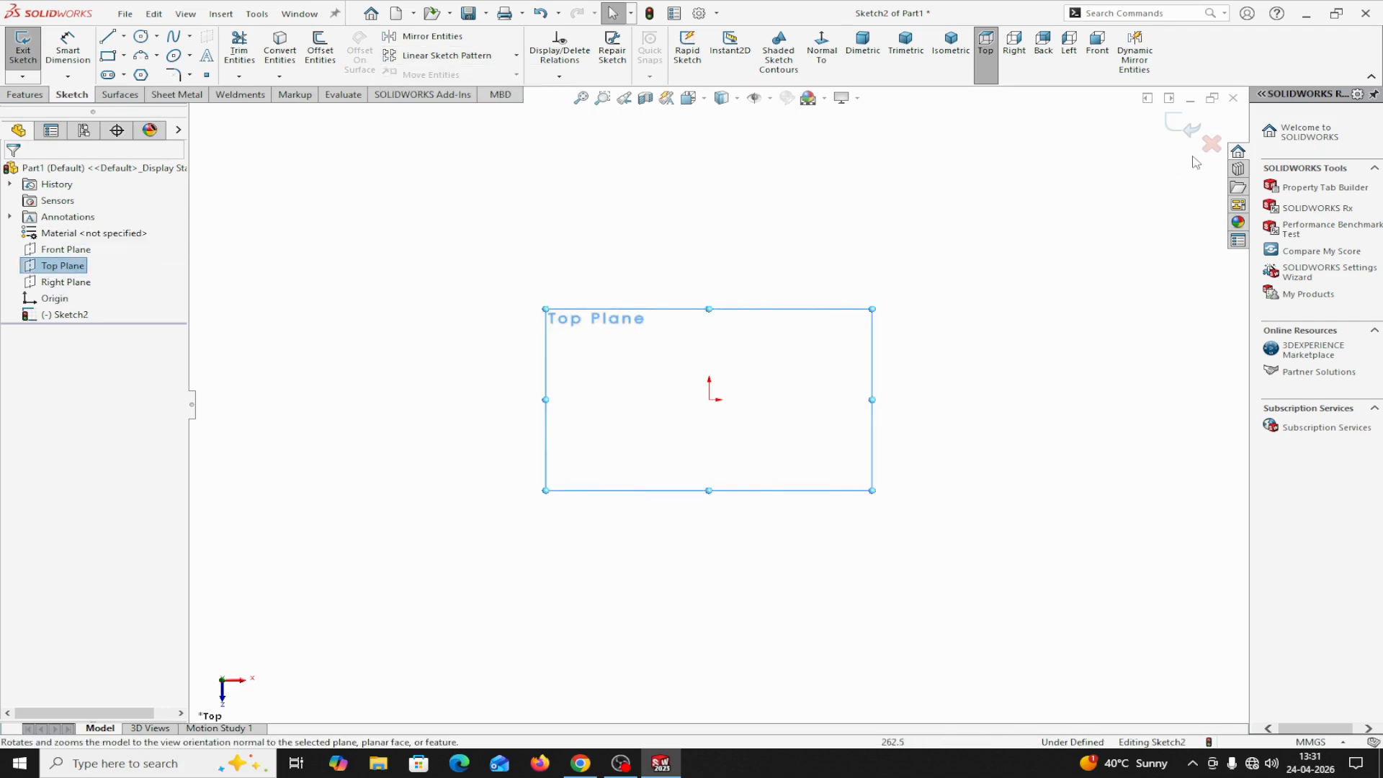
left_click(1213, 145)
left_click(643, 389)
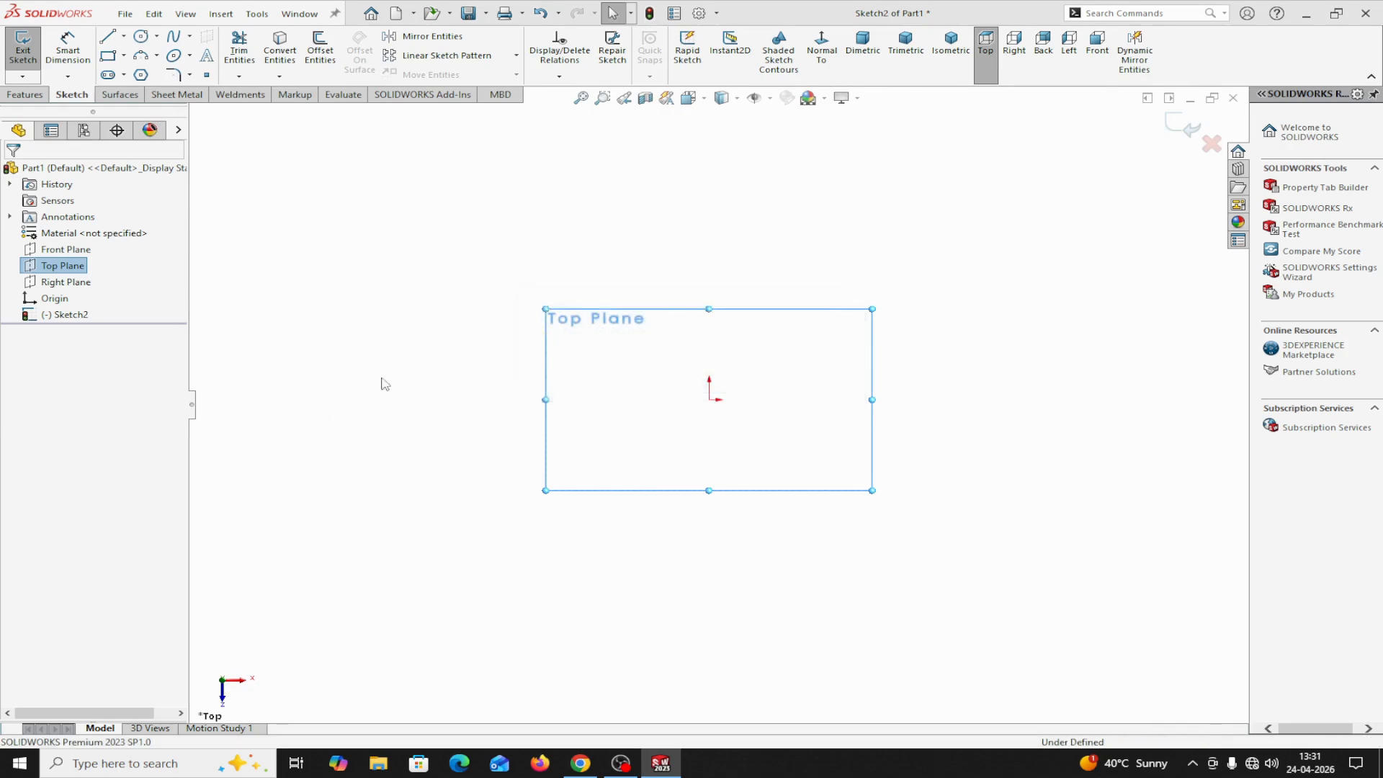
Start a new sketch on the Top Plane and draw a large circle centred on the origin
left_click(55, 266)
left_click(72, 247)
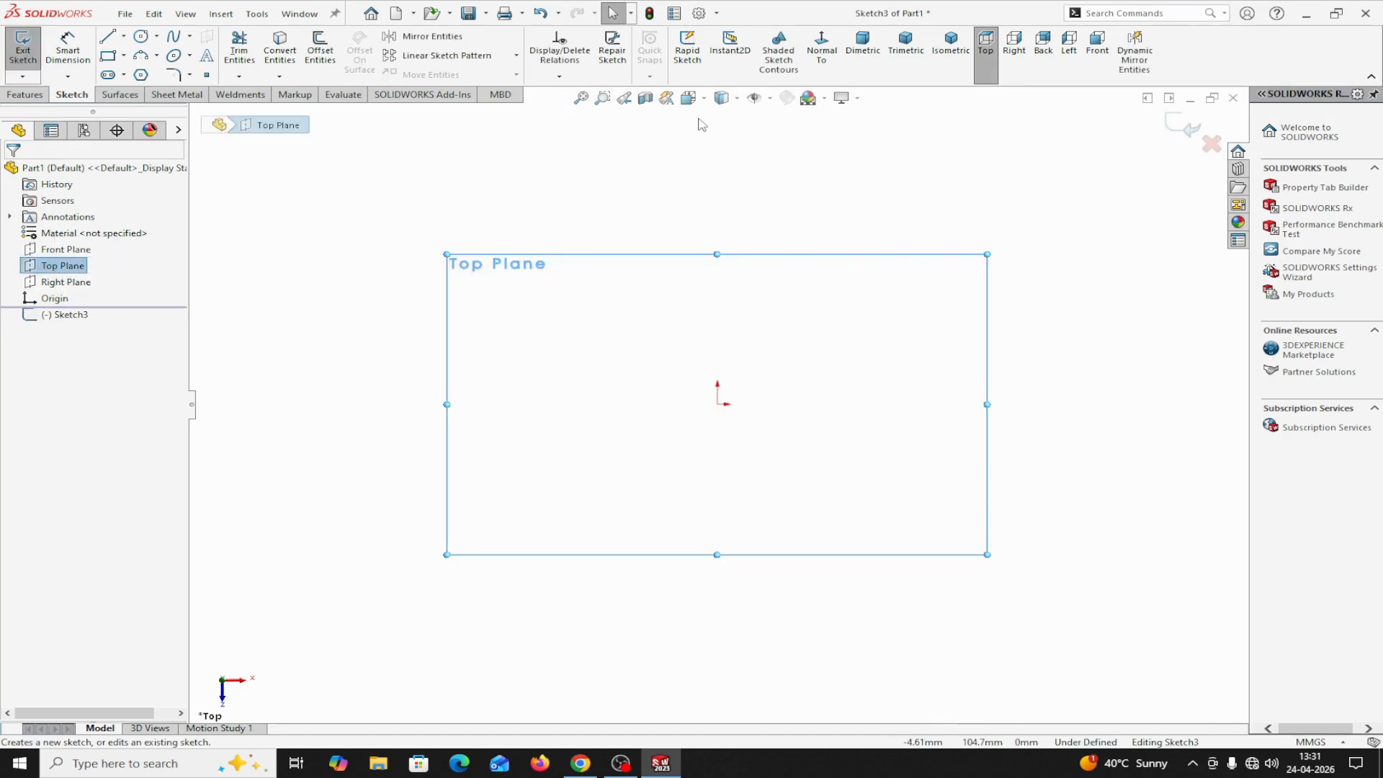
left_click(142, 38)
left_click(717, 403)
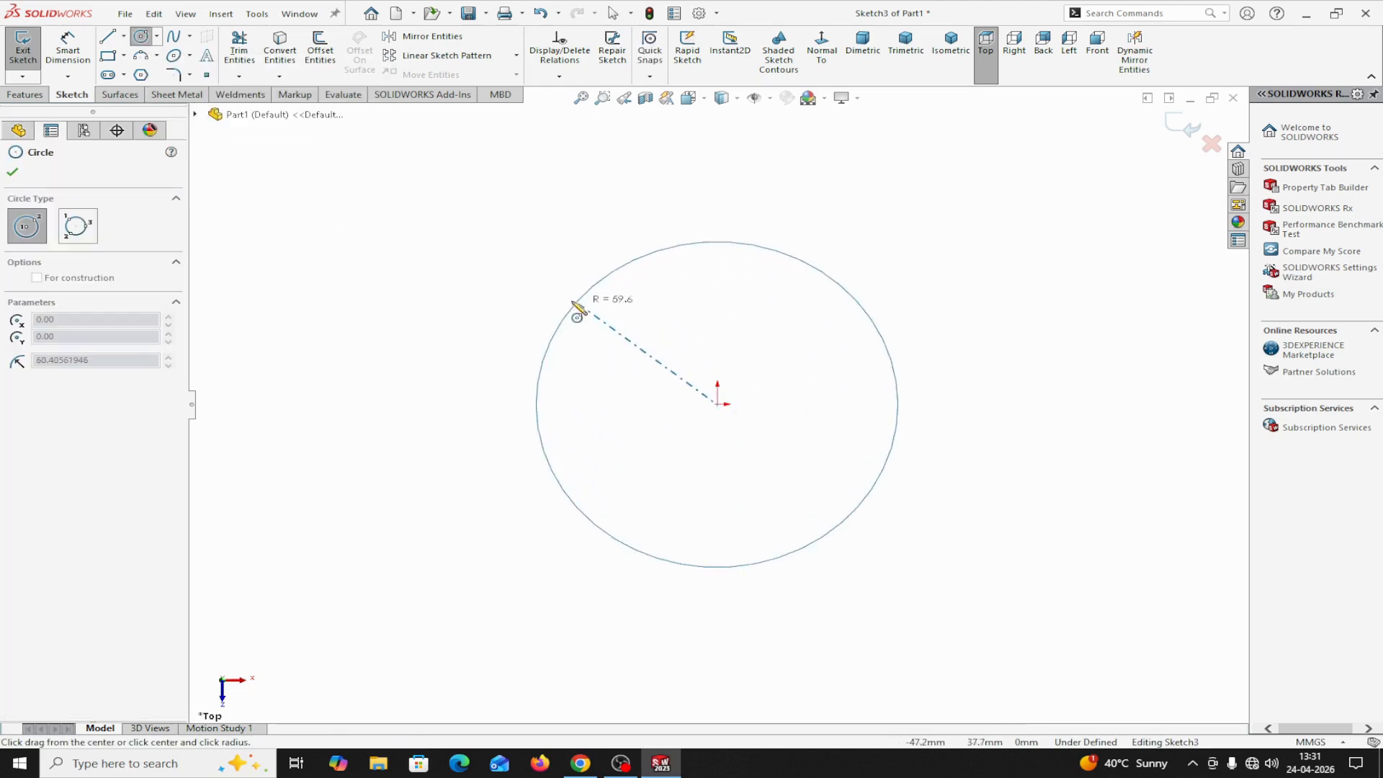
left_click(542, 292)
right_click(565, 295)
left_click(576, 308)
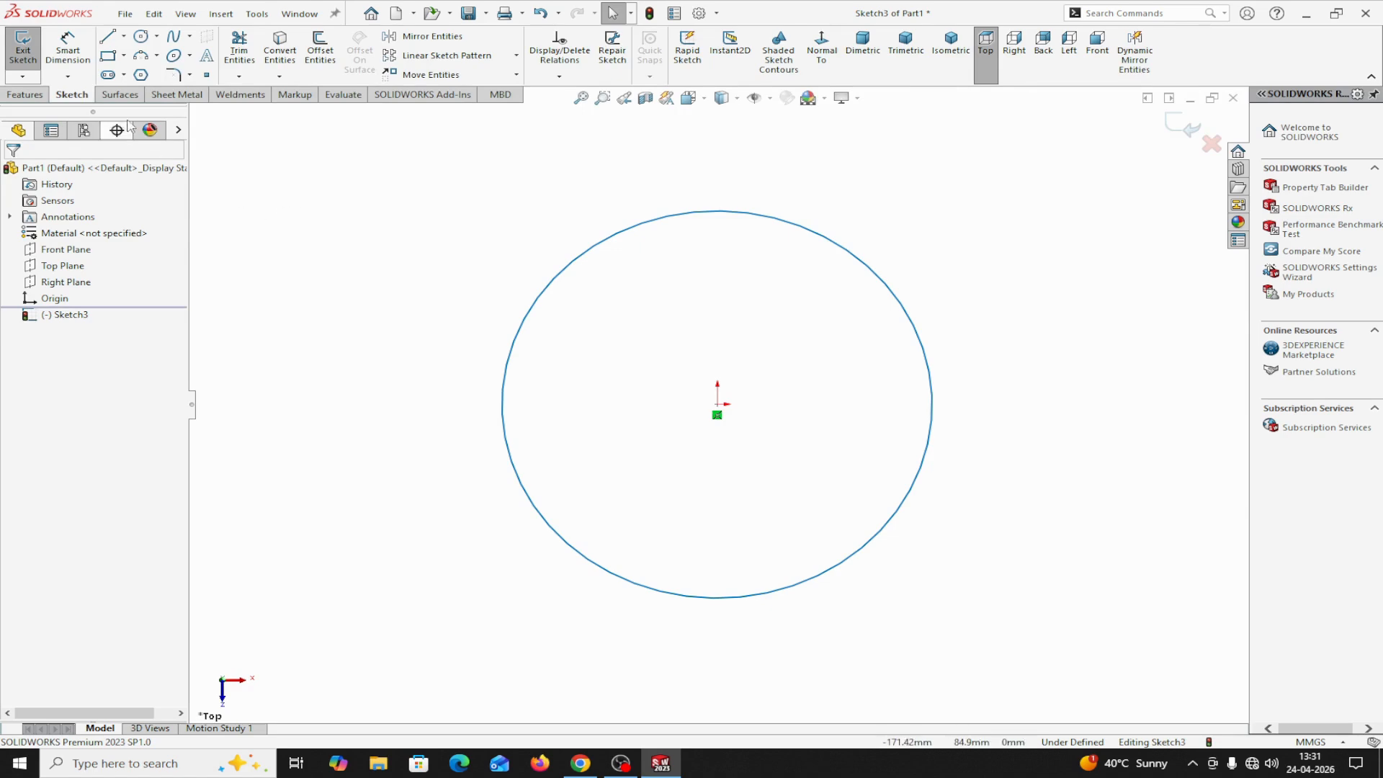
Dimension the large circle's diameter to 200 mm and convert the circle to construction geometry
left_click(68, 49)
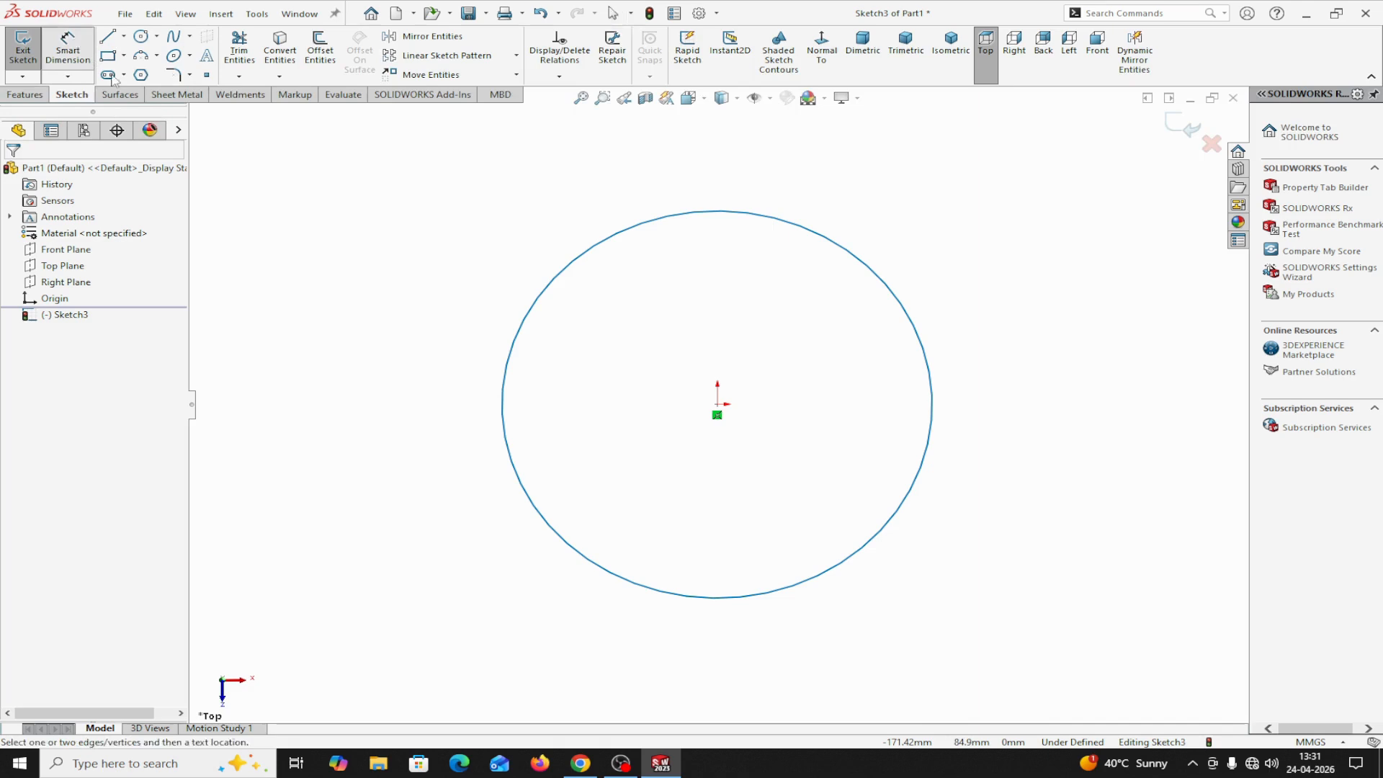
left_click(502, 382)
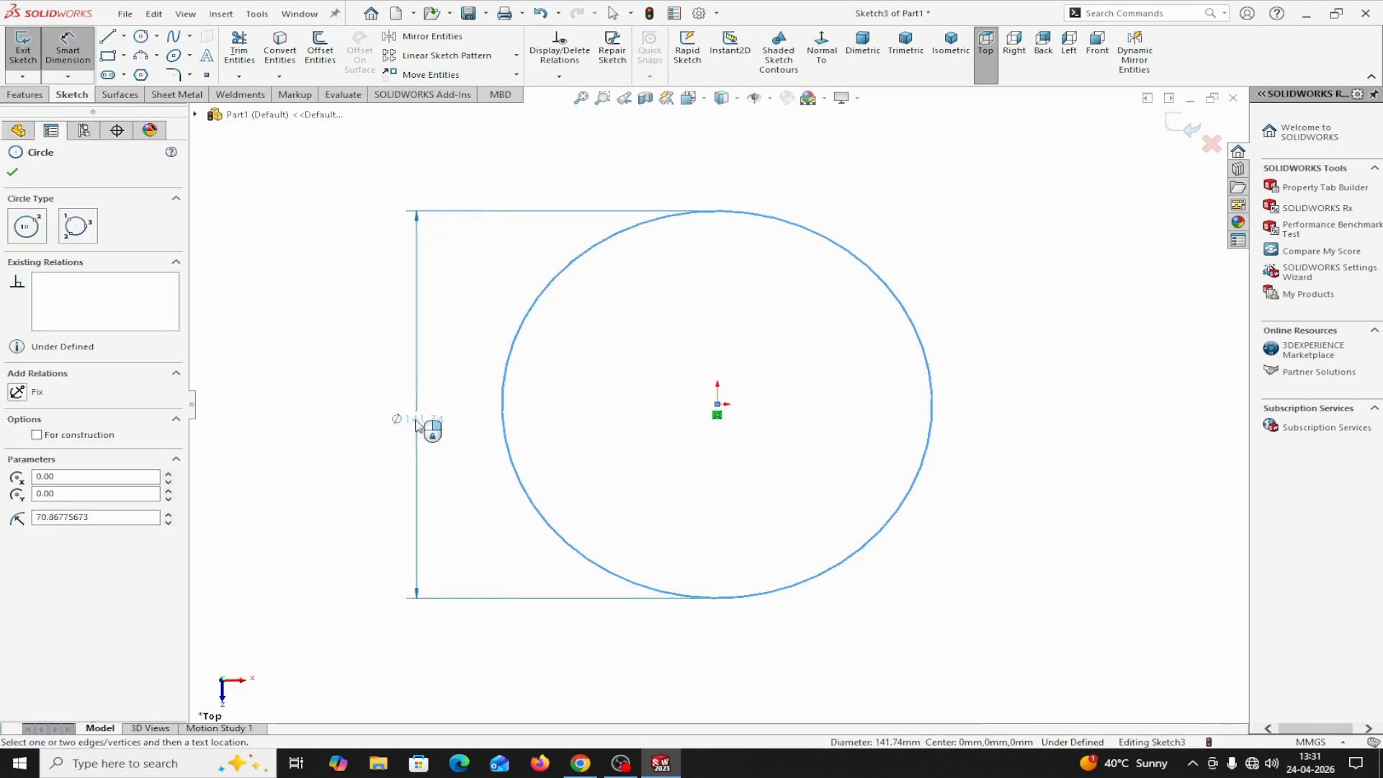
left_click(415, 425)
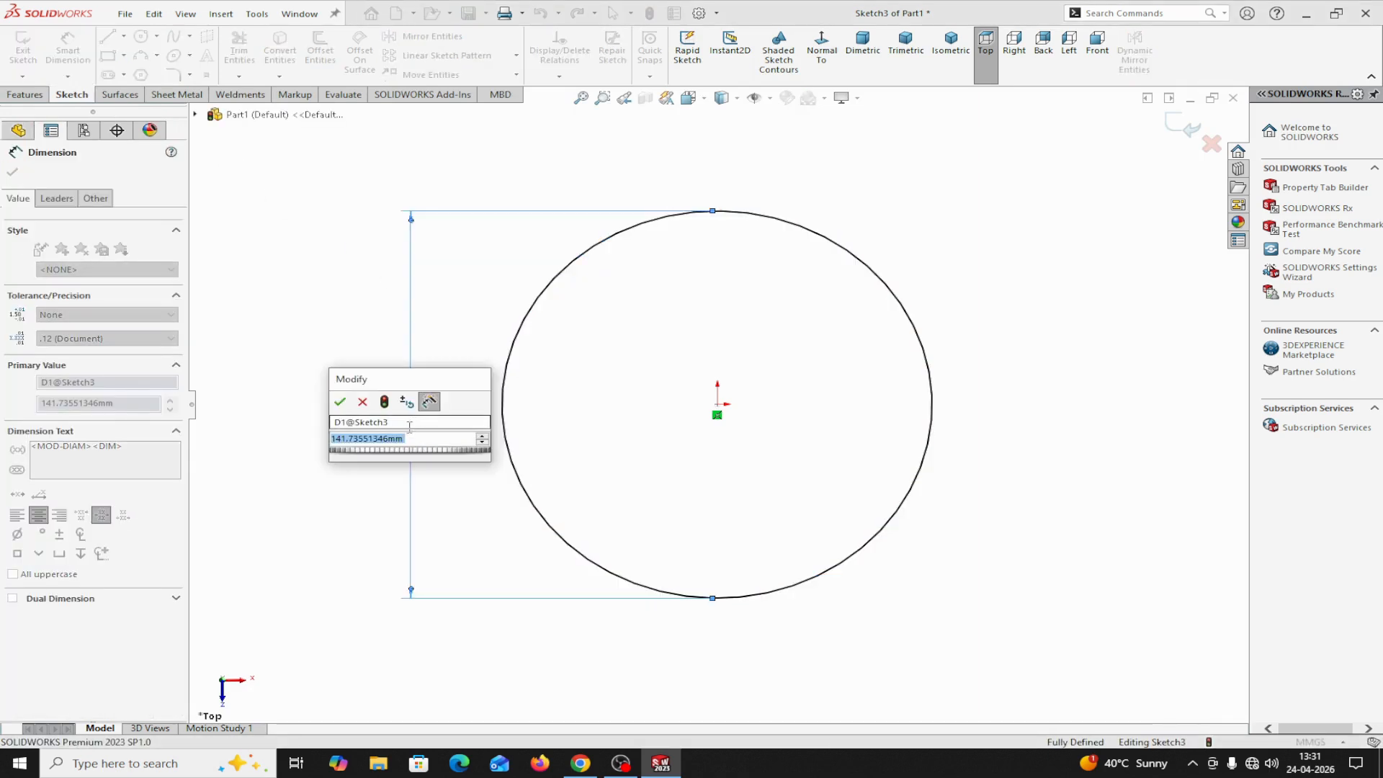
type("200")
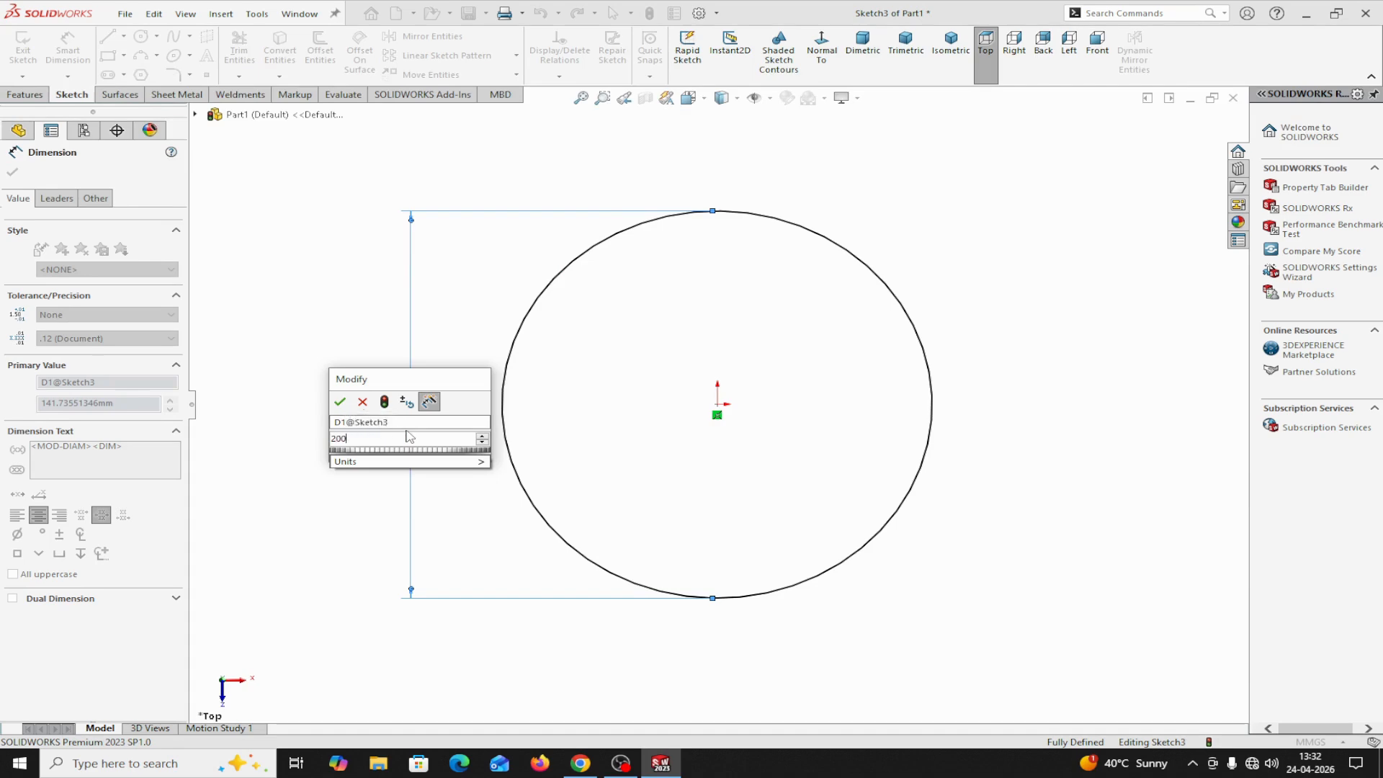
left_click(341, 402)
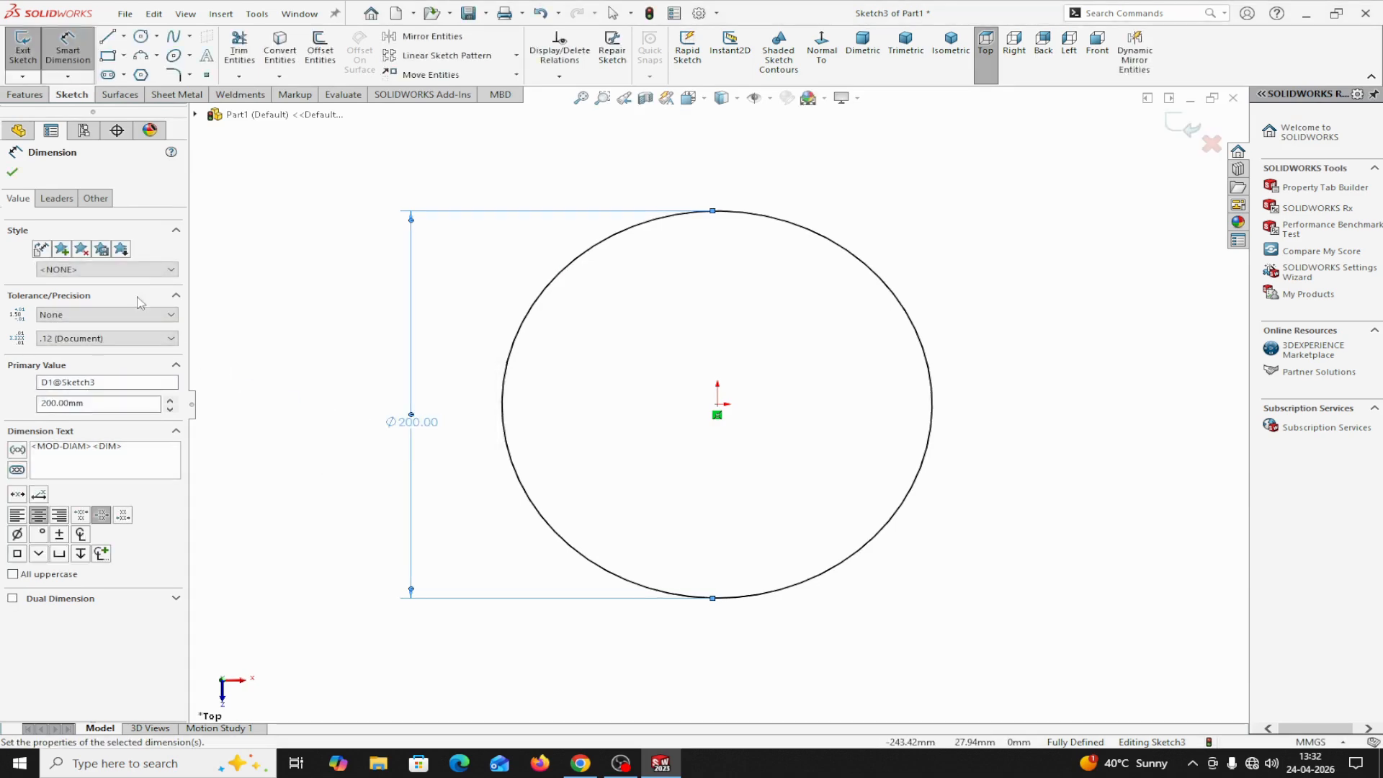
left_click(12, 172)
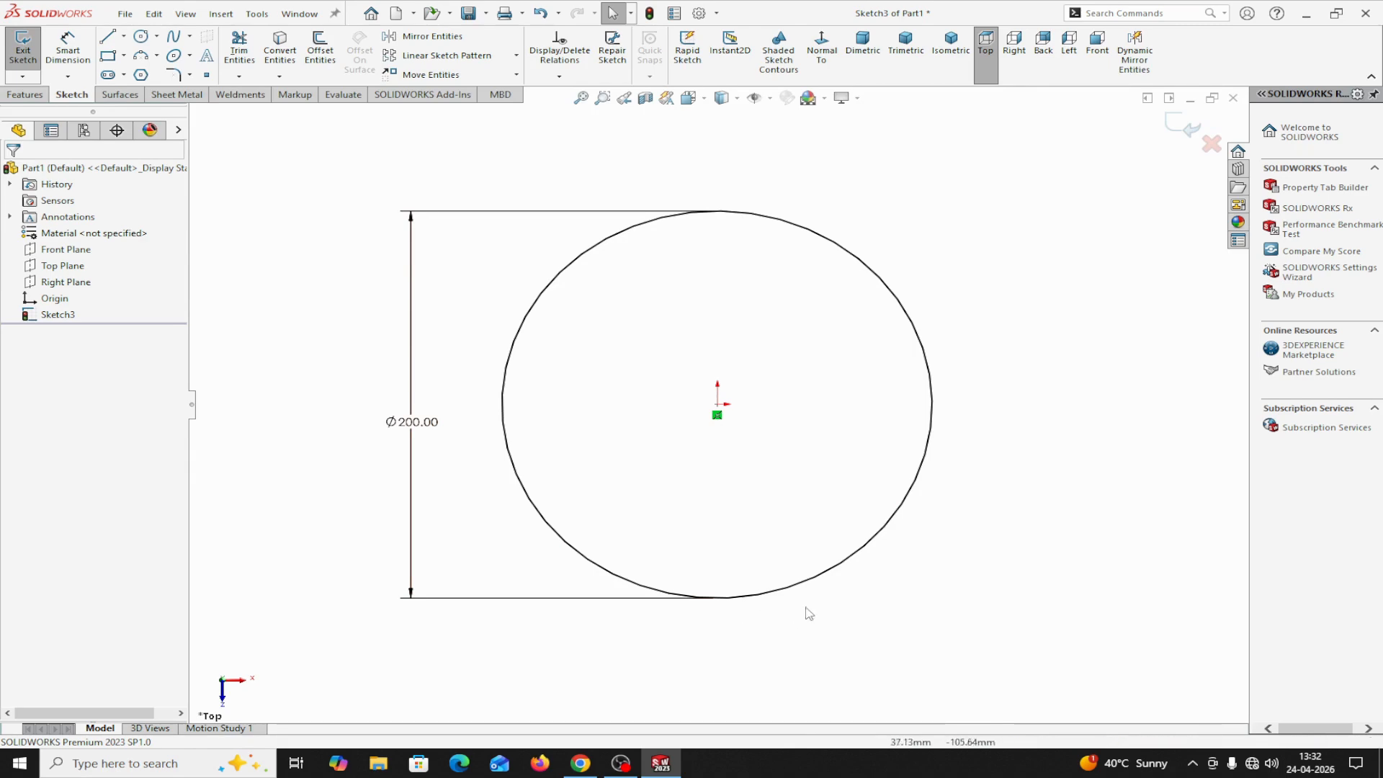
left_click(842, 567)
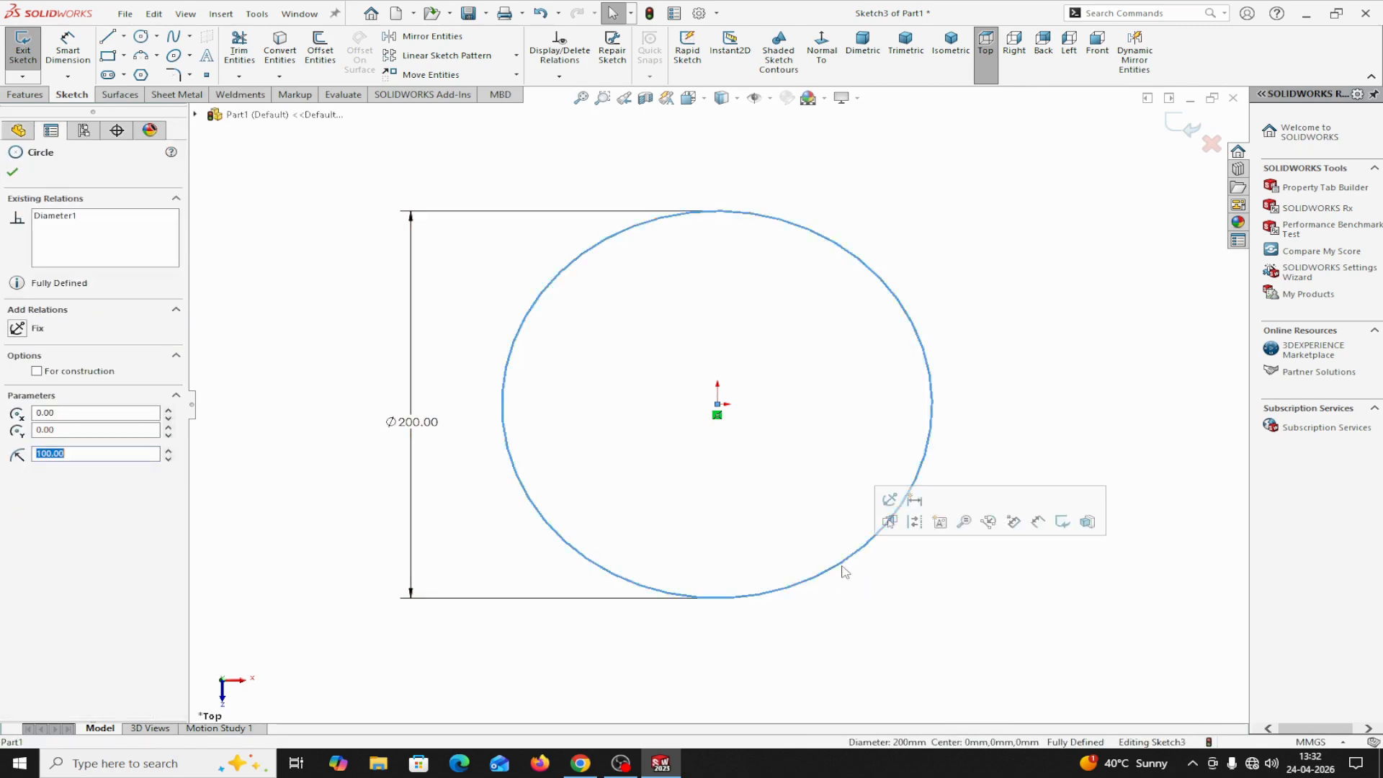
left_click(915, 524)
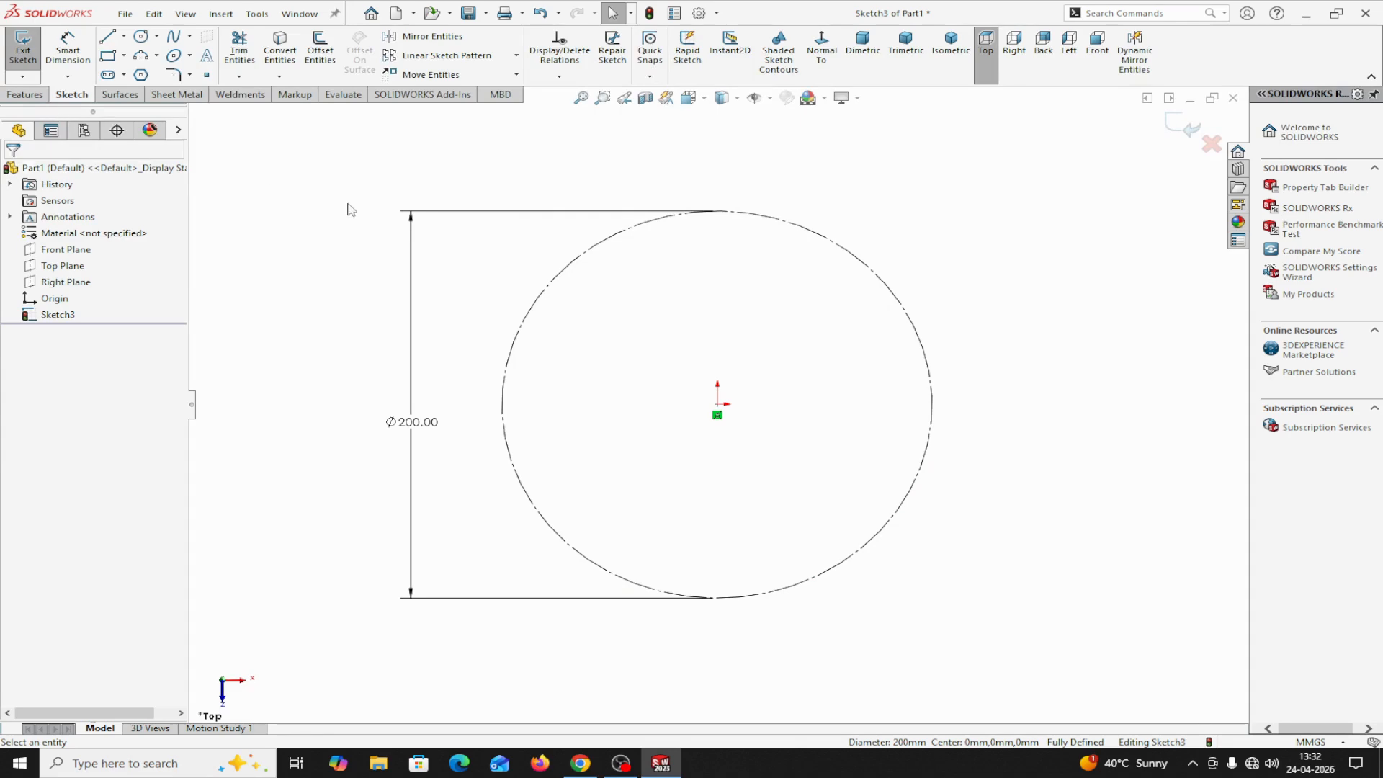
Draw a small circle about 22 mm in diameter centred on the construction circle's left quadrant, level with the origin
left_click(141, 37)
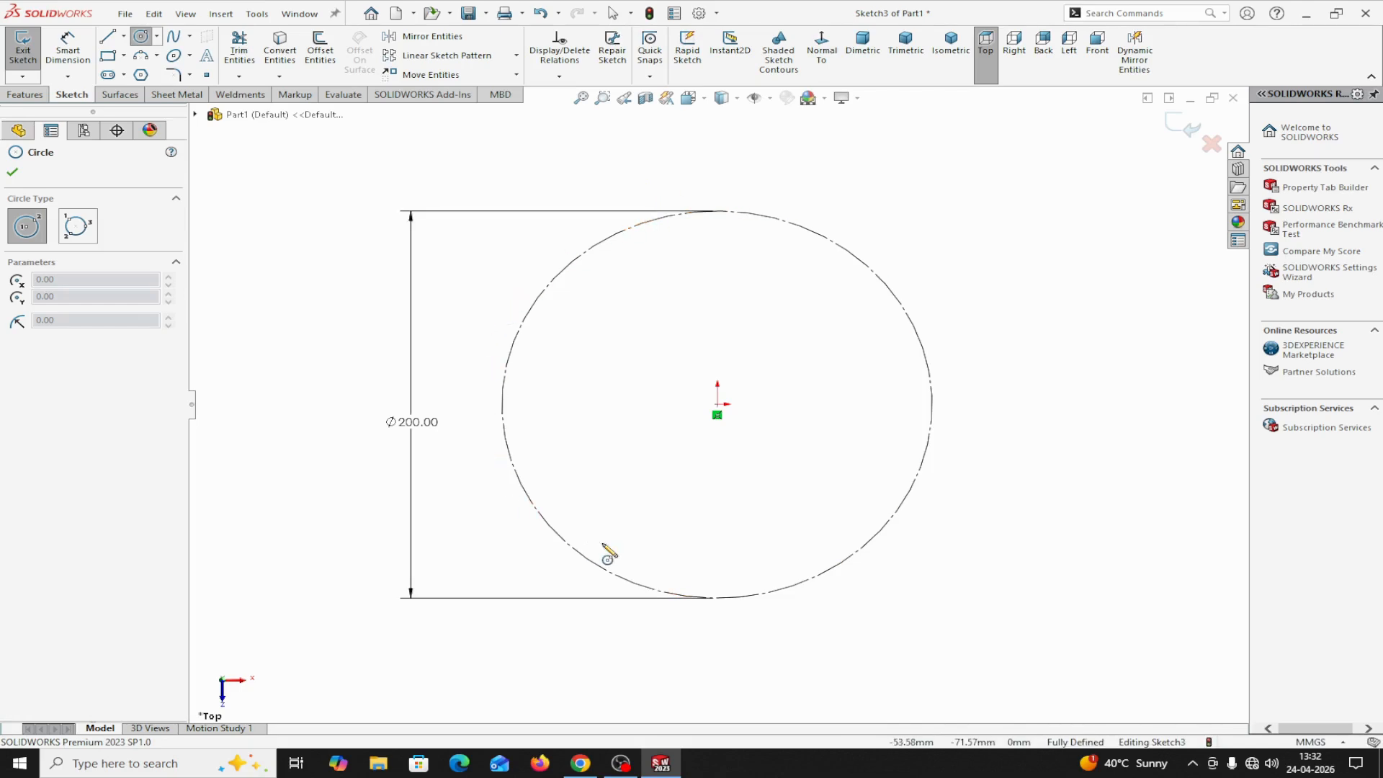
left_click(501, 403)
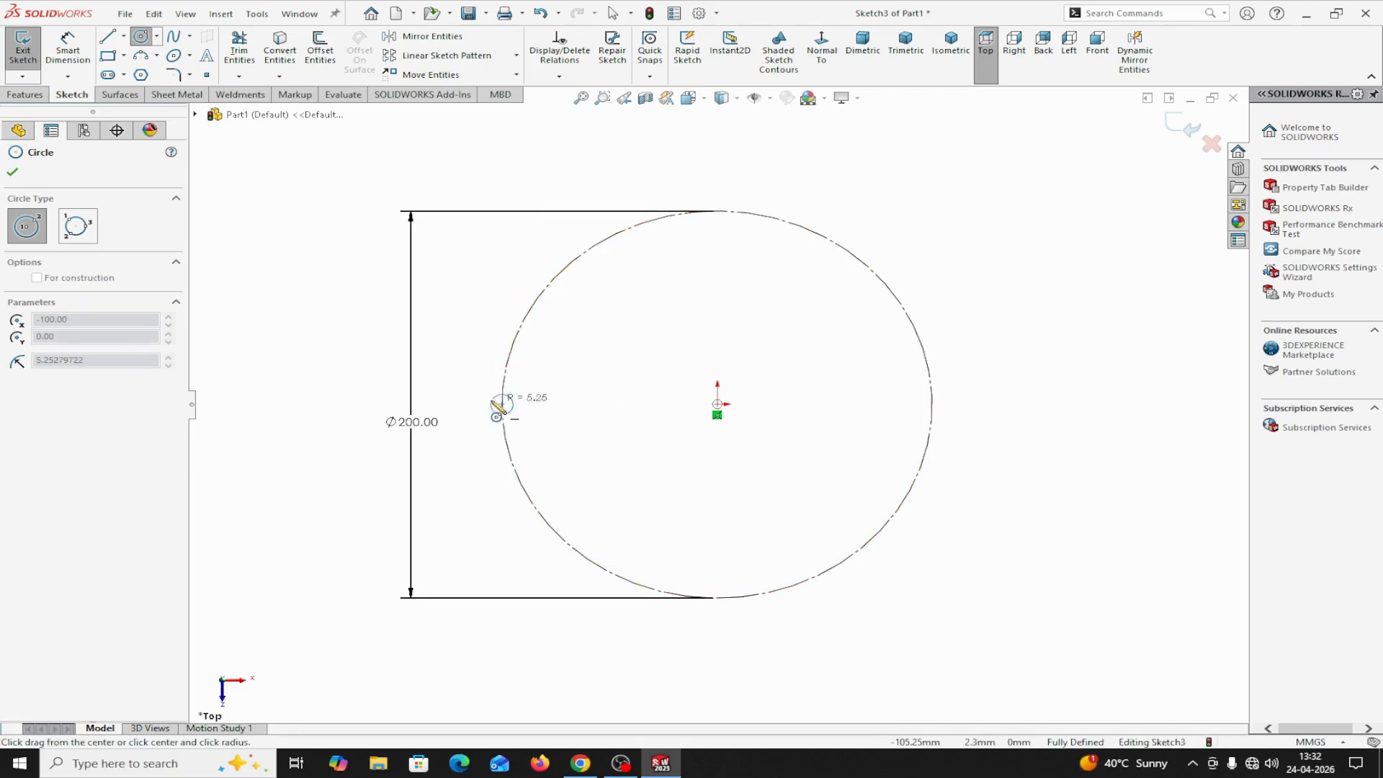
left_click(482, 404)
right_click(493, 406)
left_click(524, 409)
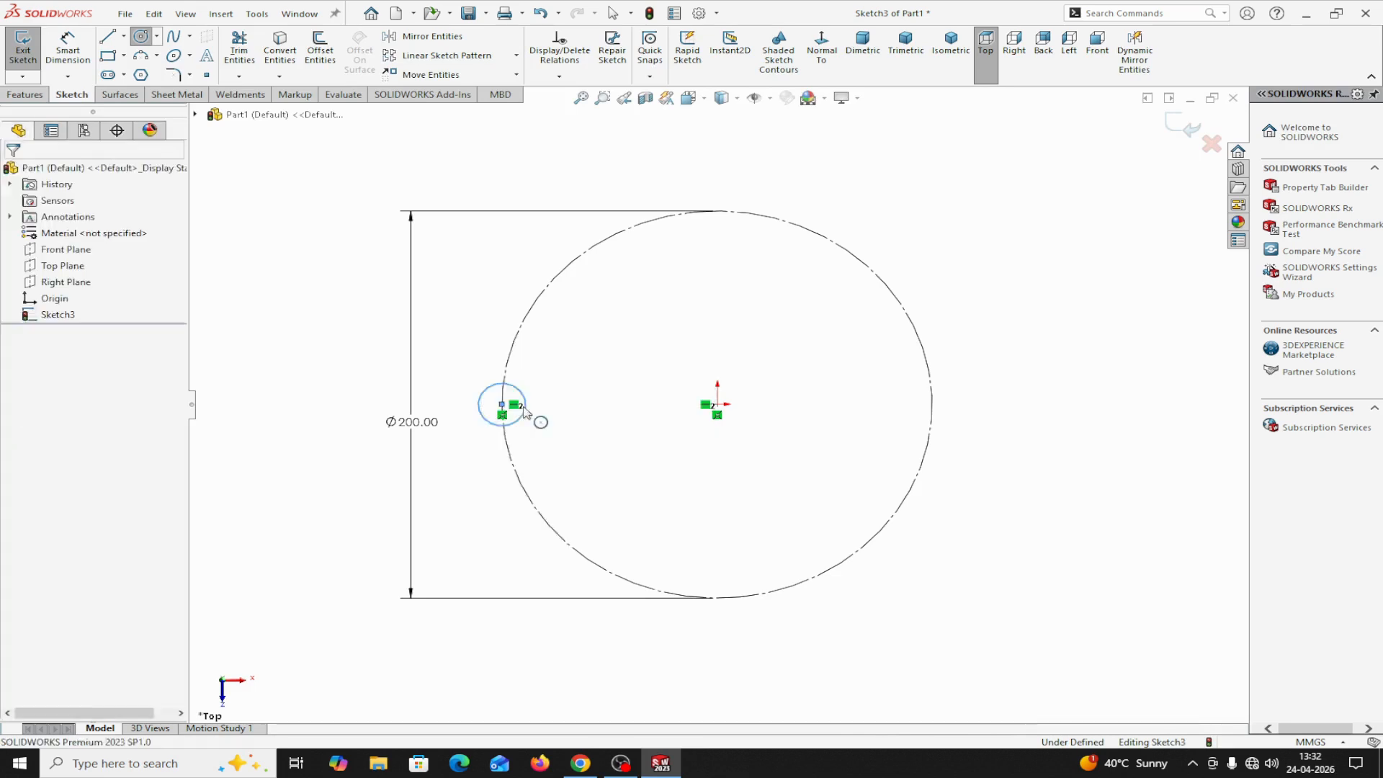
Dimension the small circle's diameter to 20 mm
left_click(77, 54)
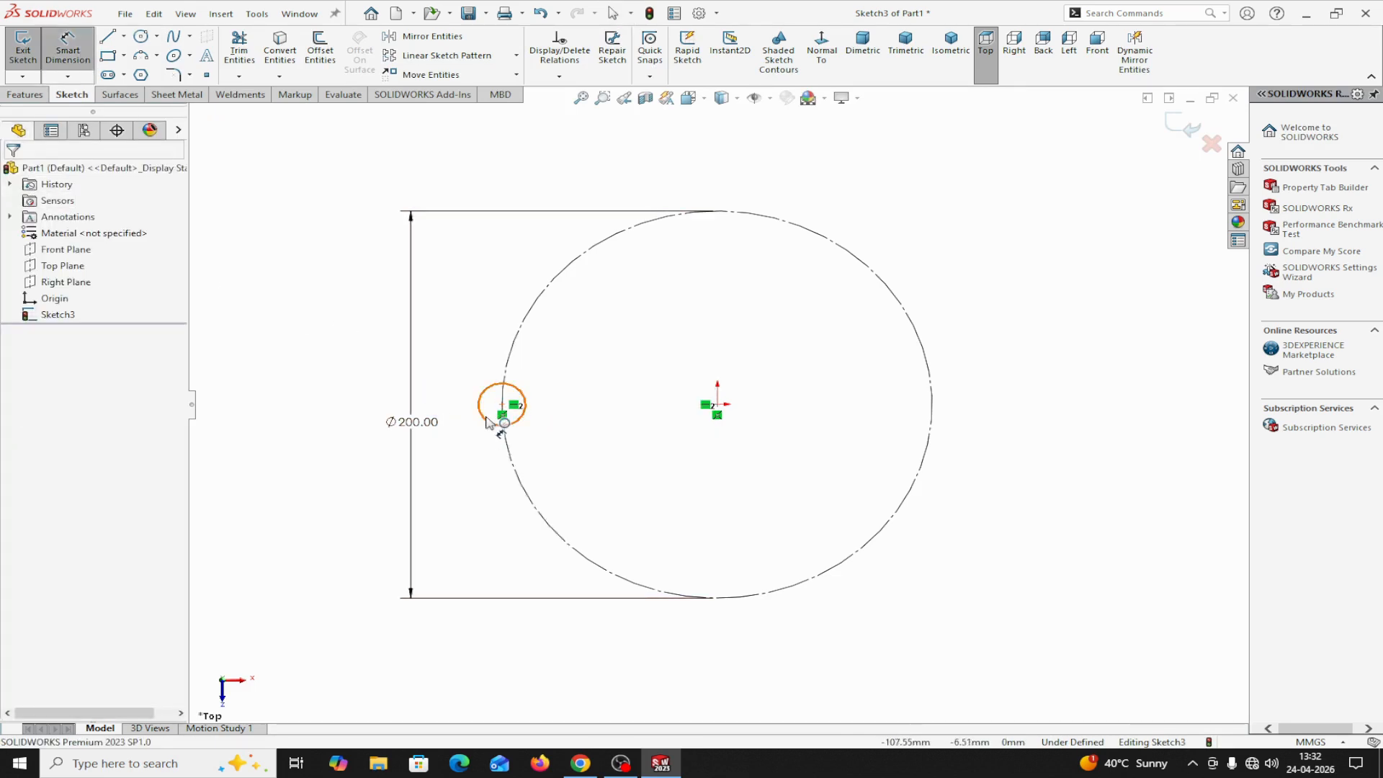
left_click(486, 421)
left_click(320, 502)
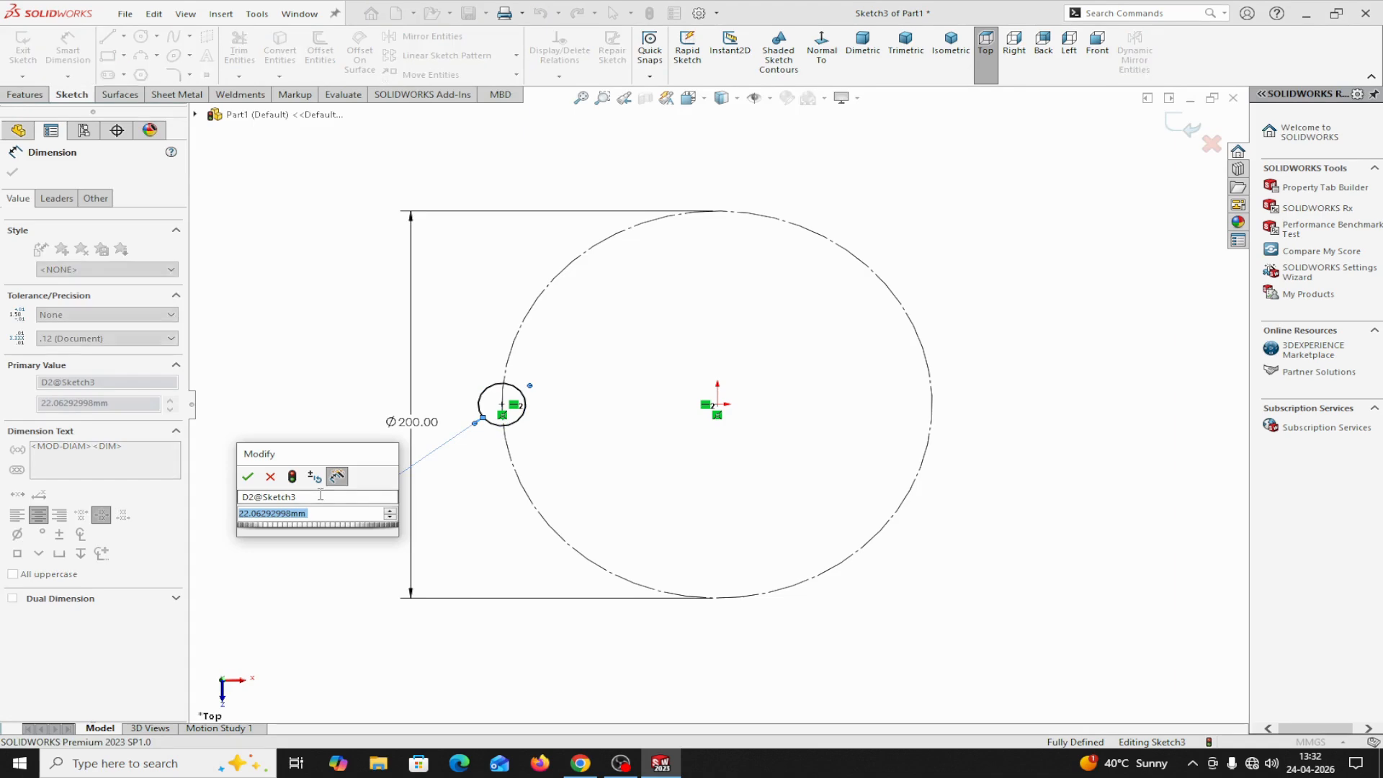
type("20")
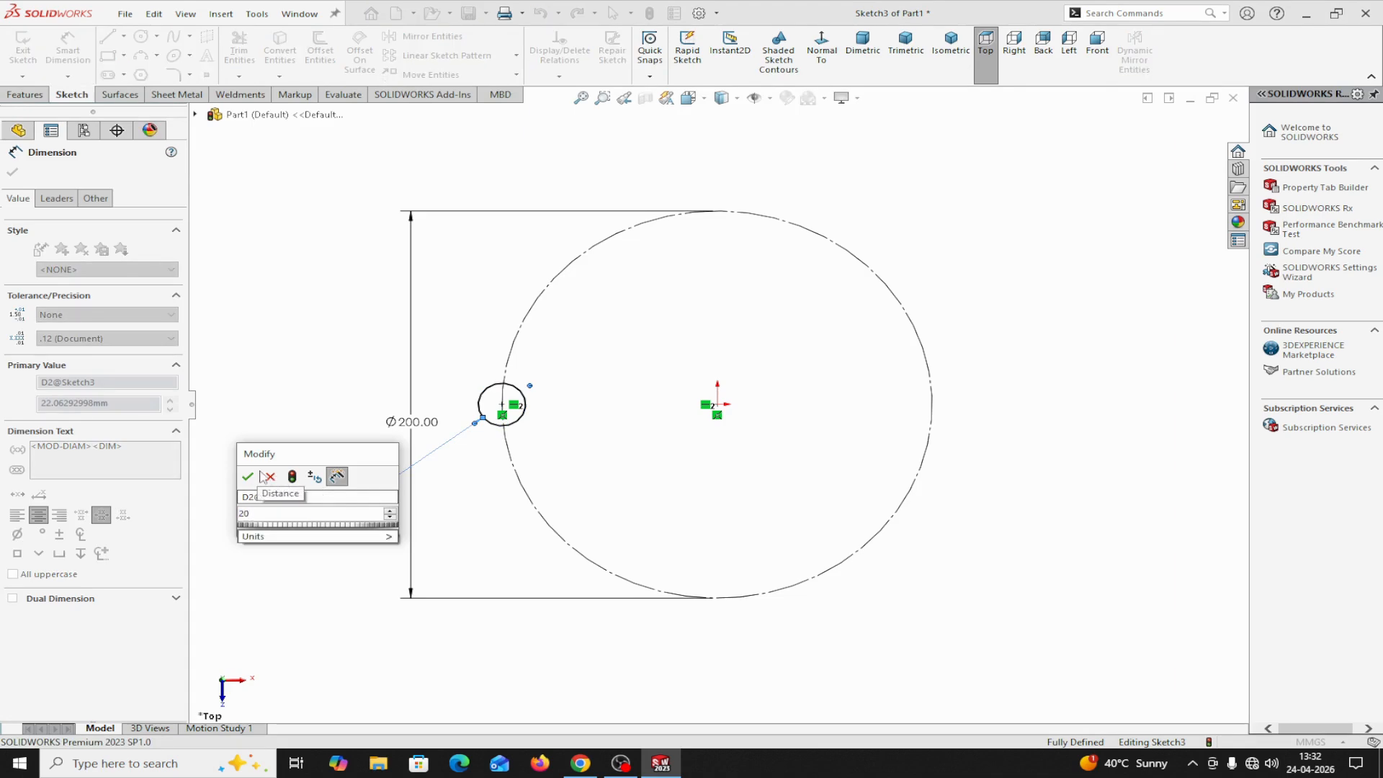
left_click(248, 476)
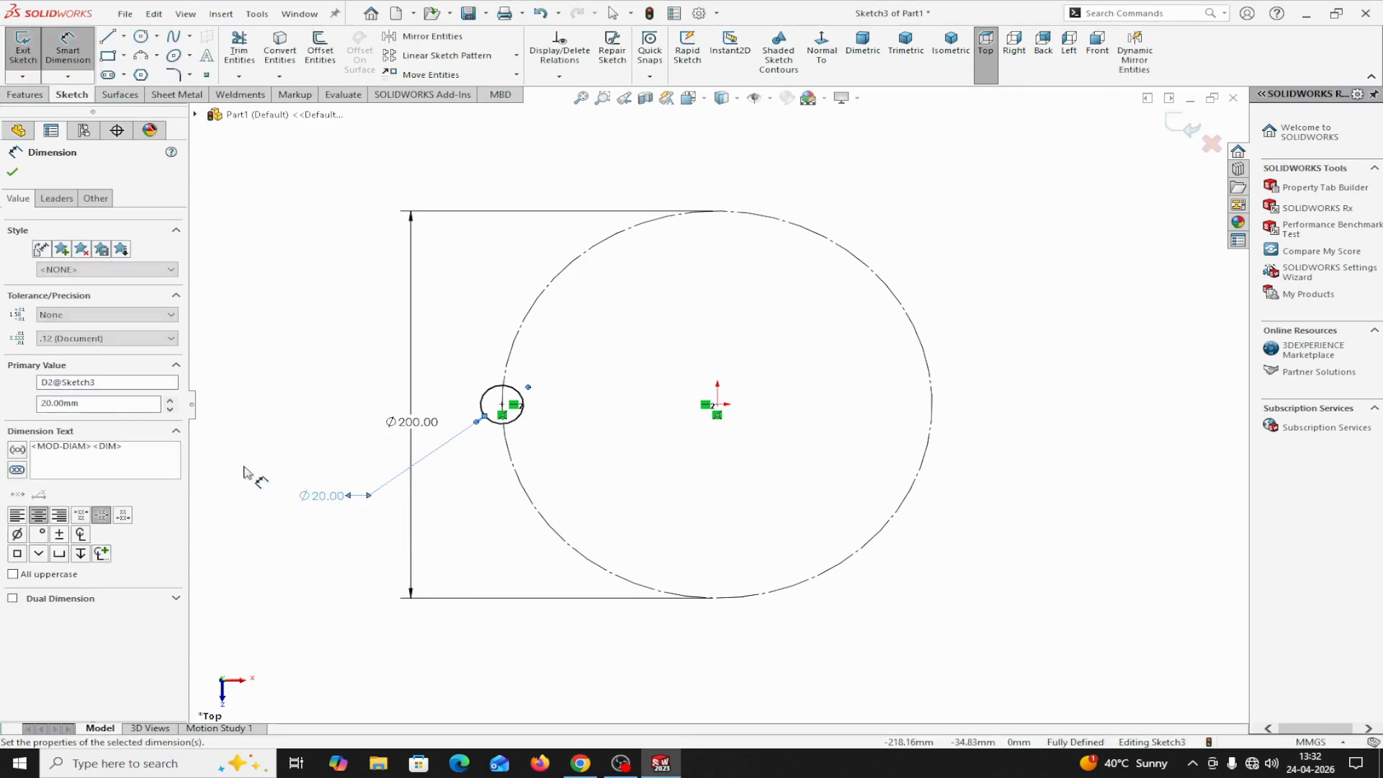
left_click(13, 173)
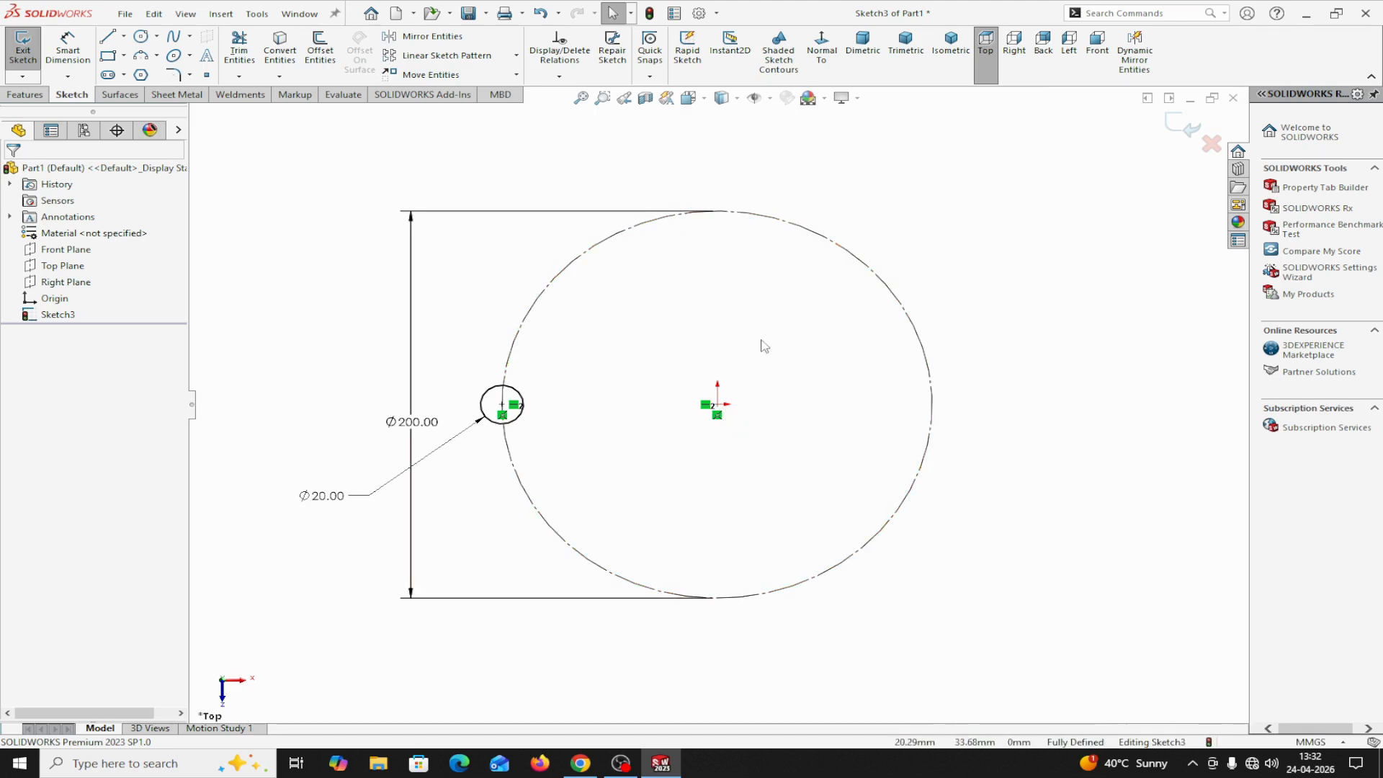
Create a circular sketch pattern of the 20 mm circle about the origin with 6 equally spaced instances over 360° and a dimensioned radius
left_click(516, 57)
left_click(474, 92)
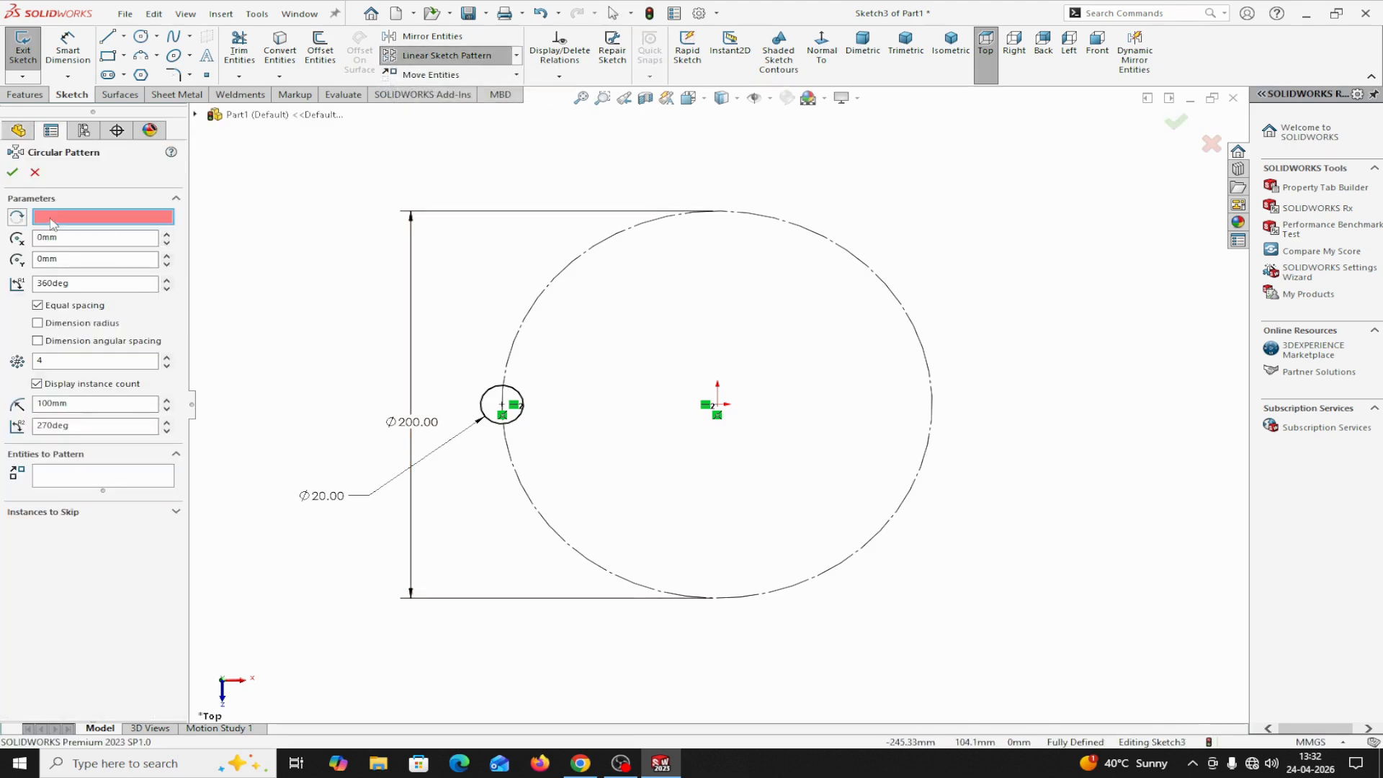
left_click(719, 407)
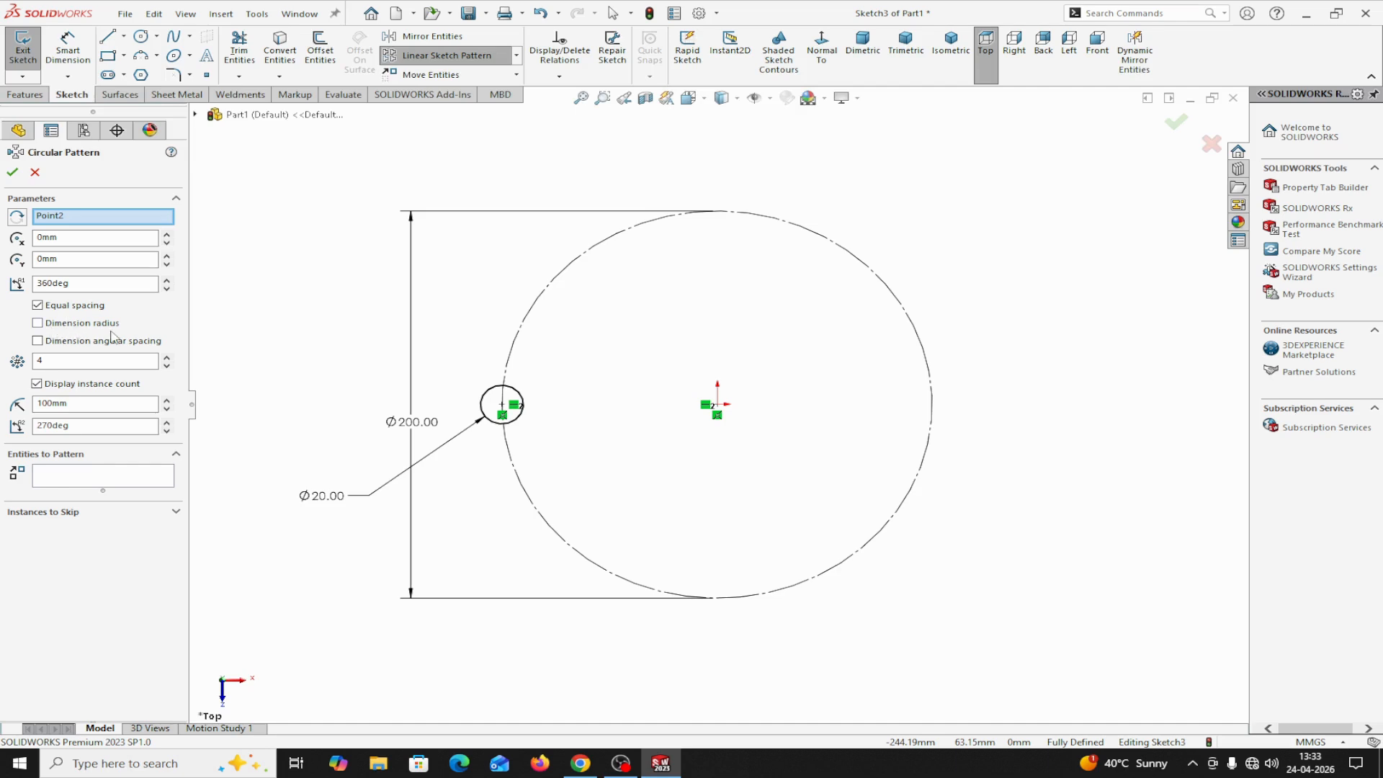
left_click(38, 323)
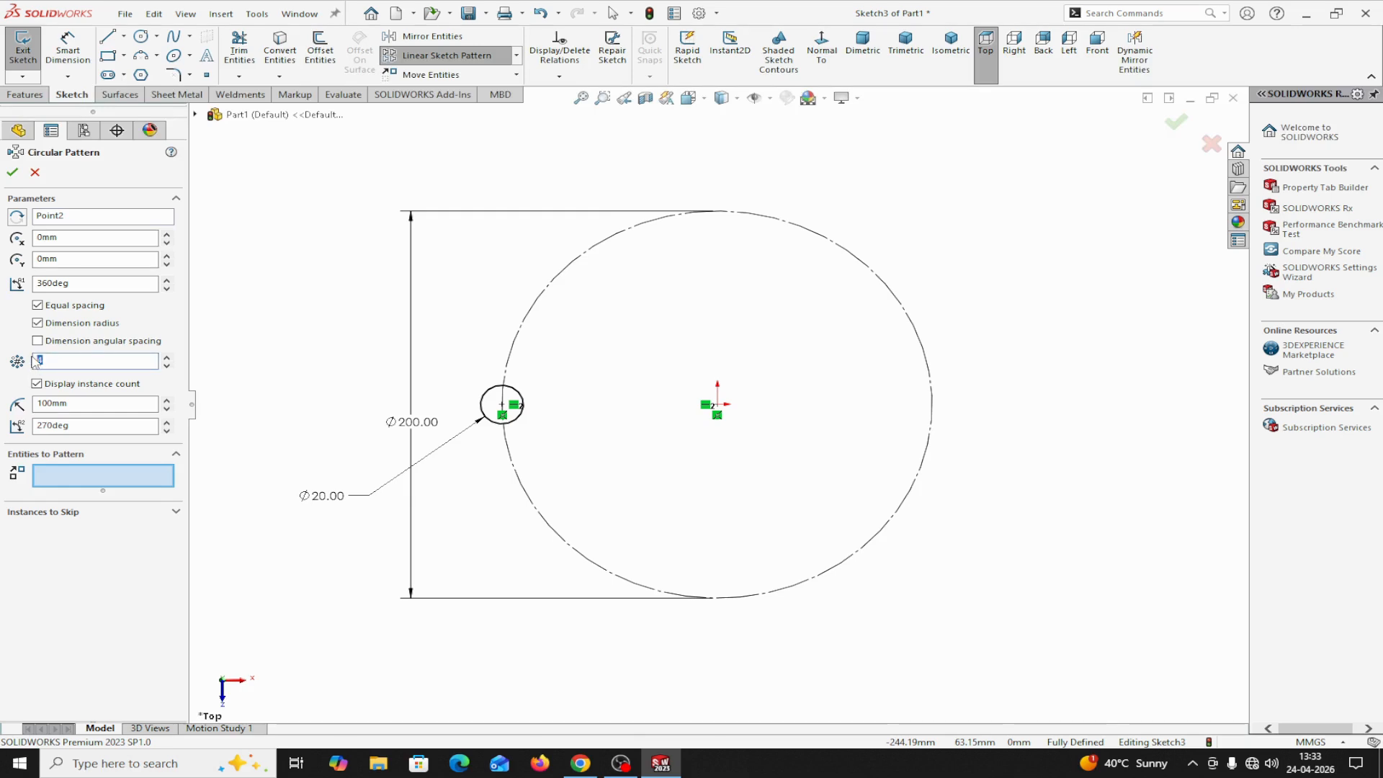
left_click(263, 364)
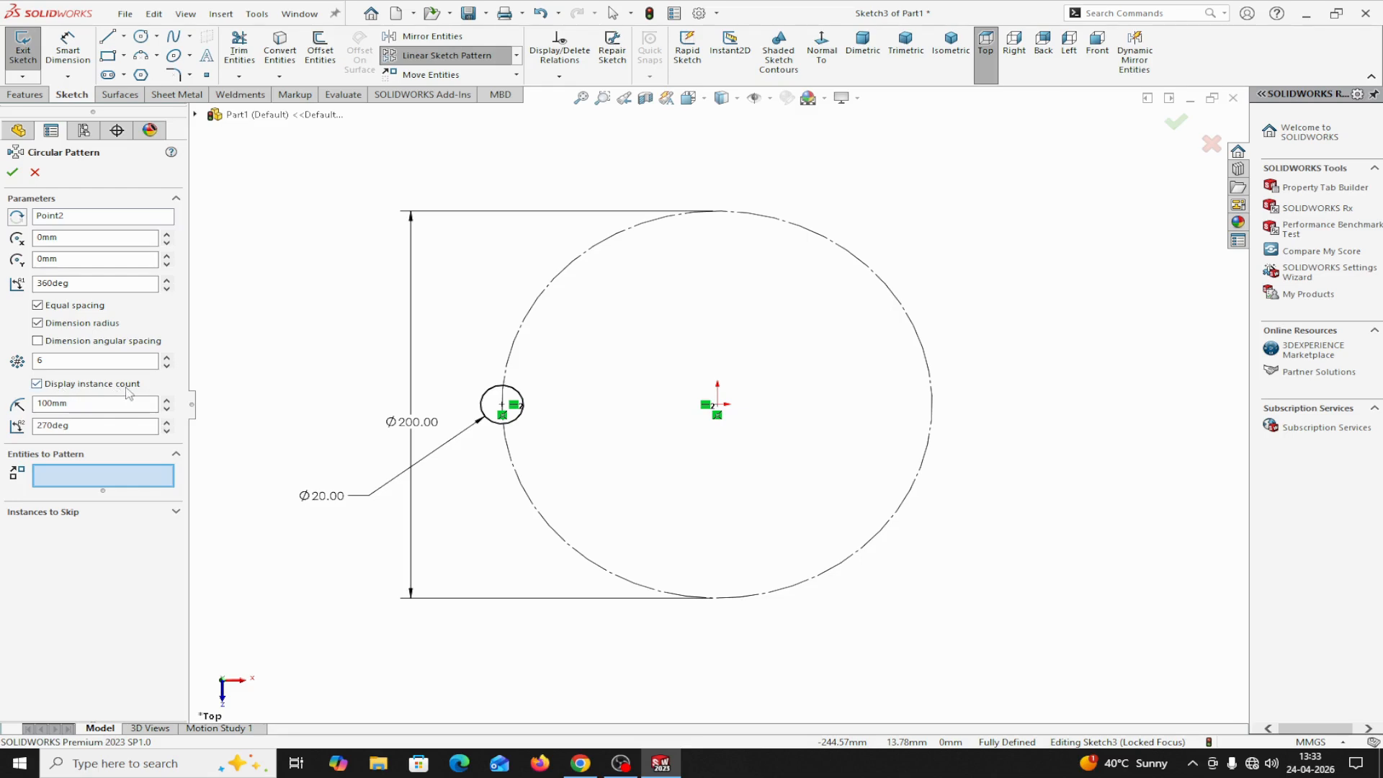
left_click(78, 479)
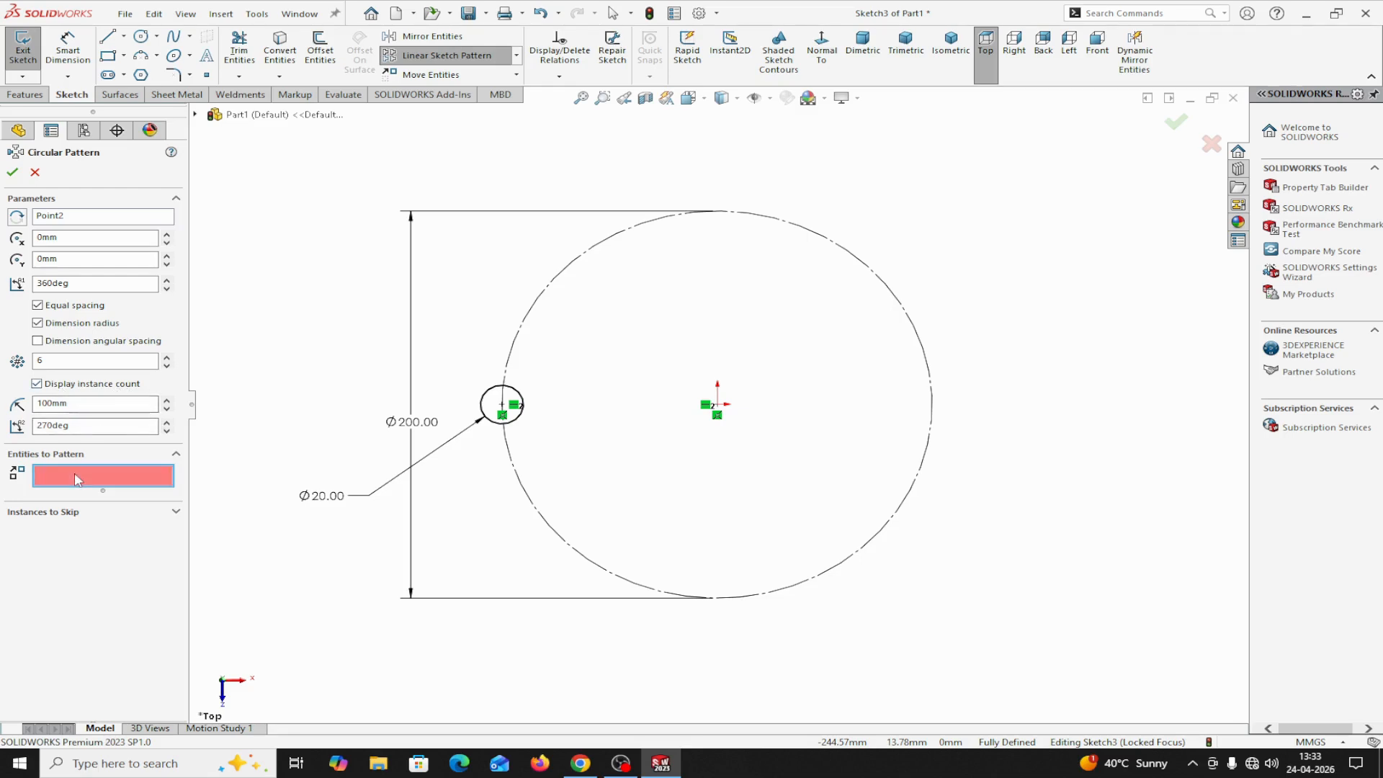
left_click(491, 425)
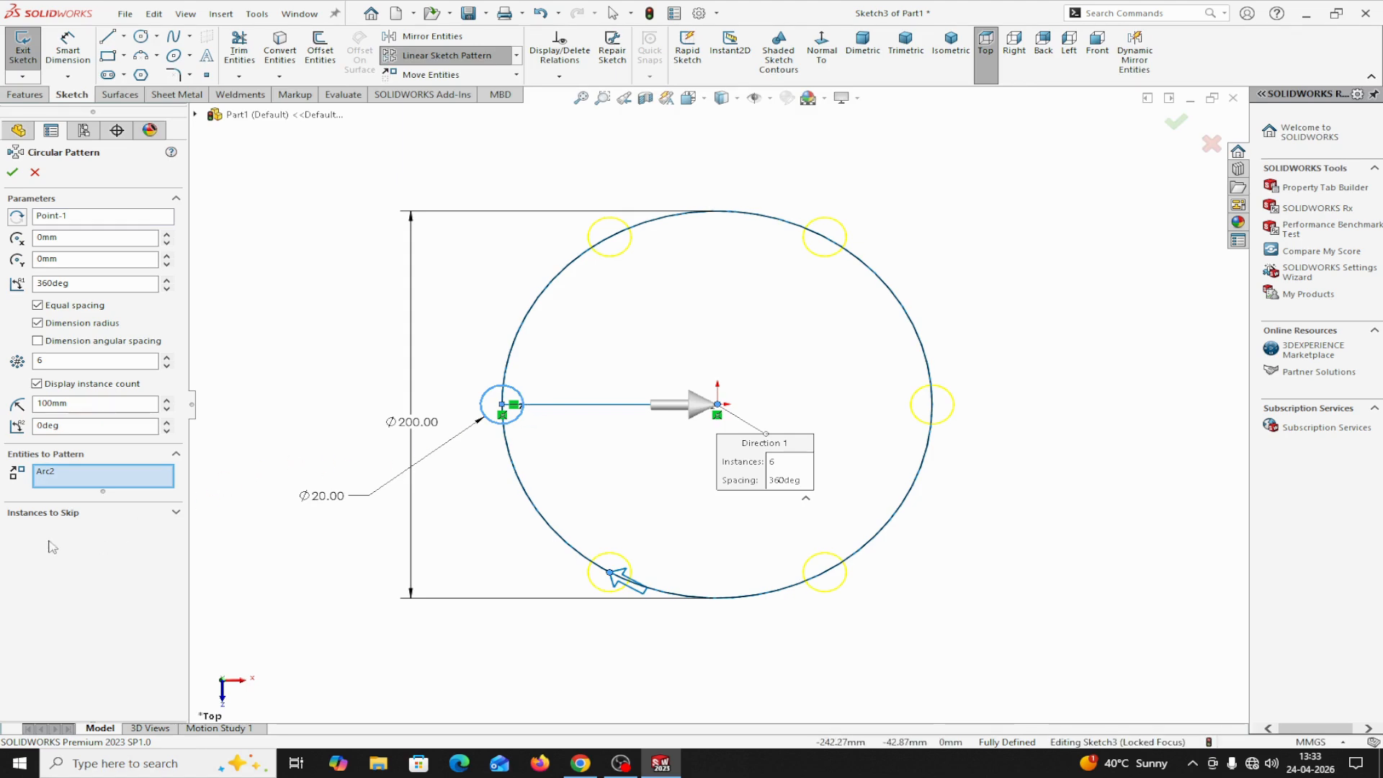
left_click(12, 173)
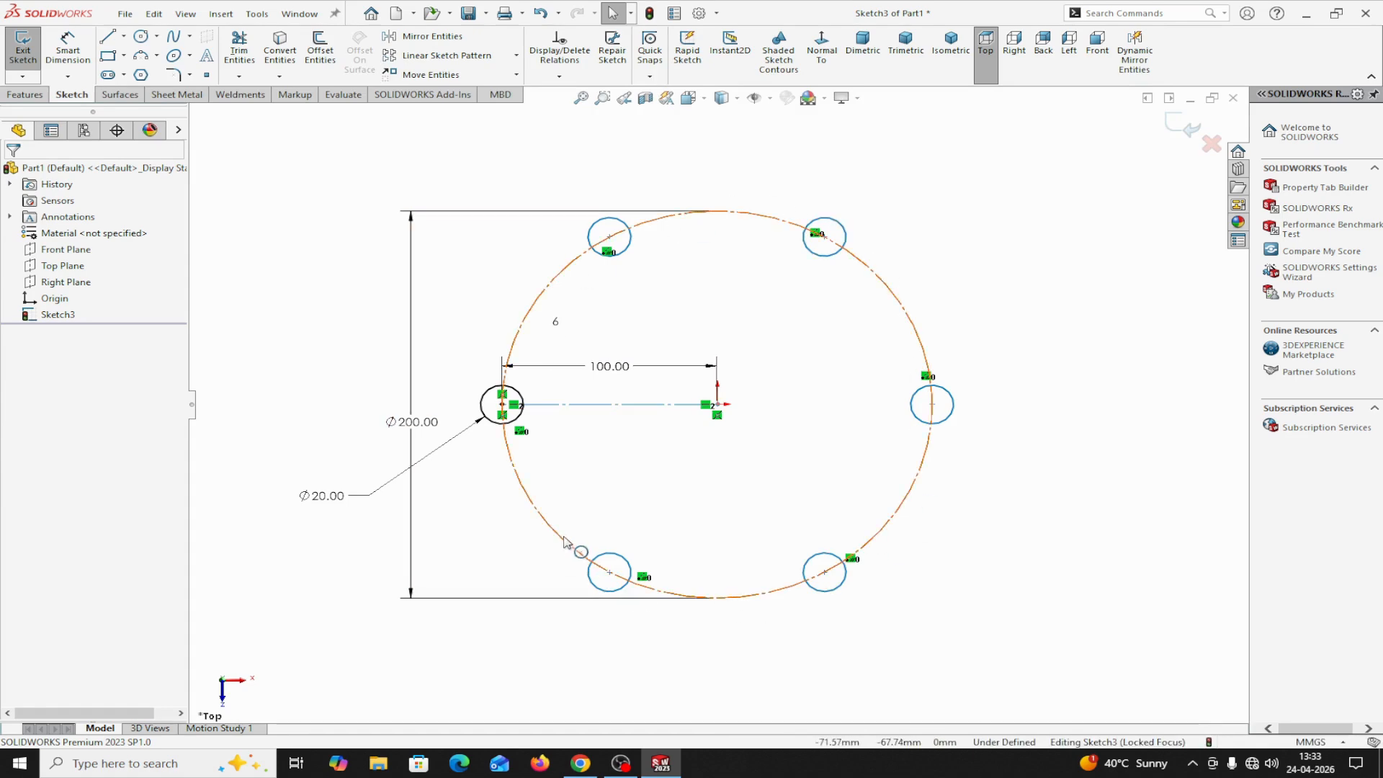
Set the circular pattern's instance count to 5
double_click(555, 324)
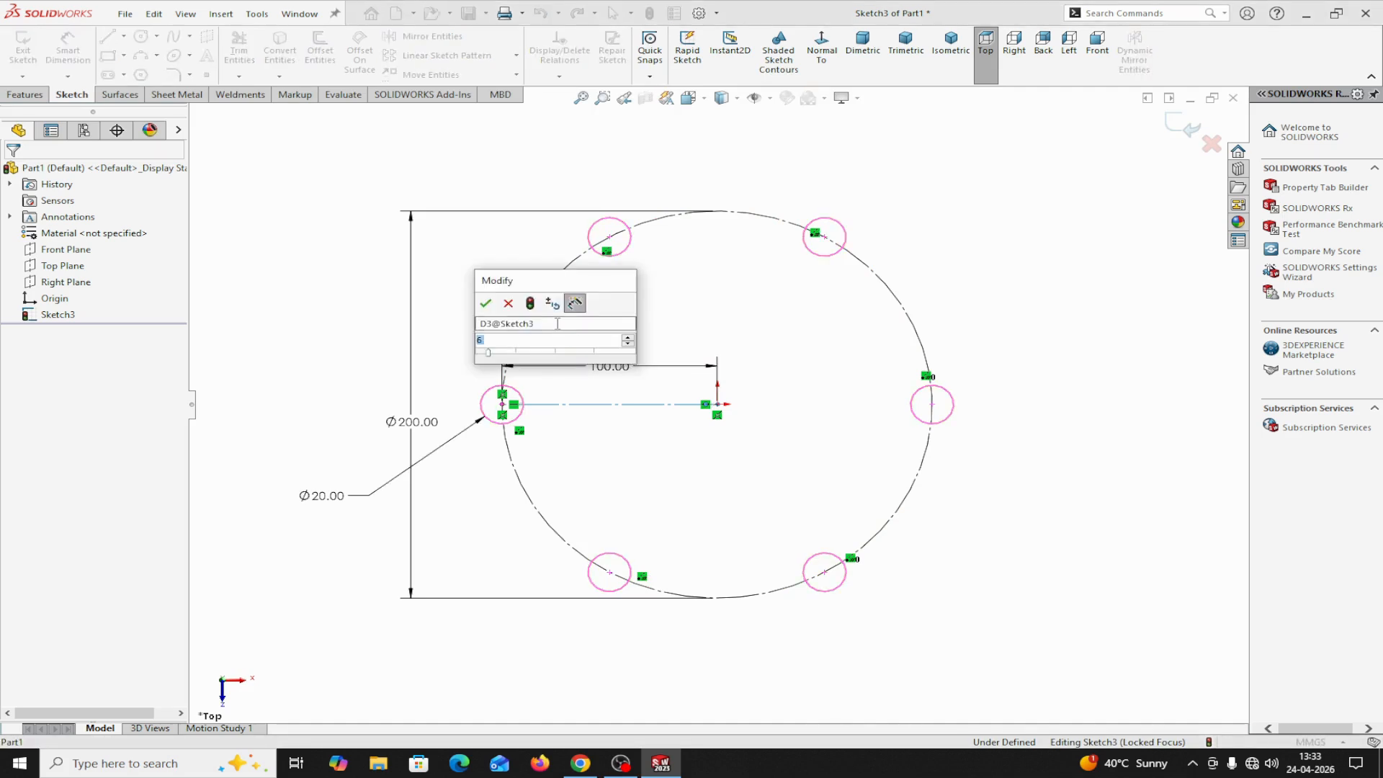
type("5")
left_click(486, 304)
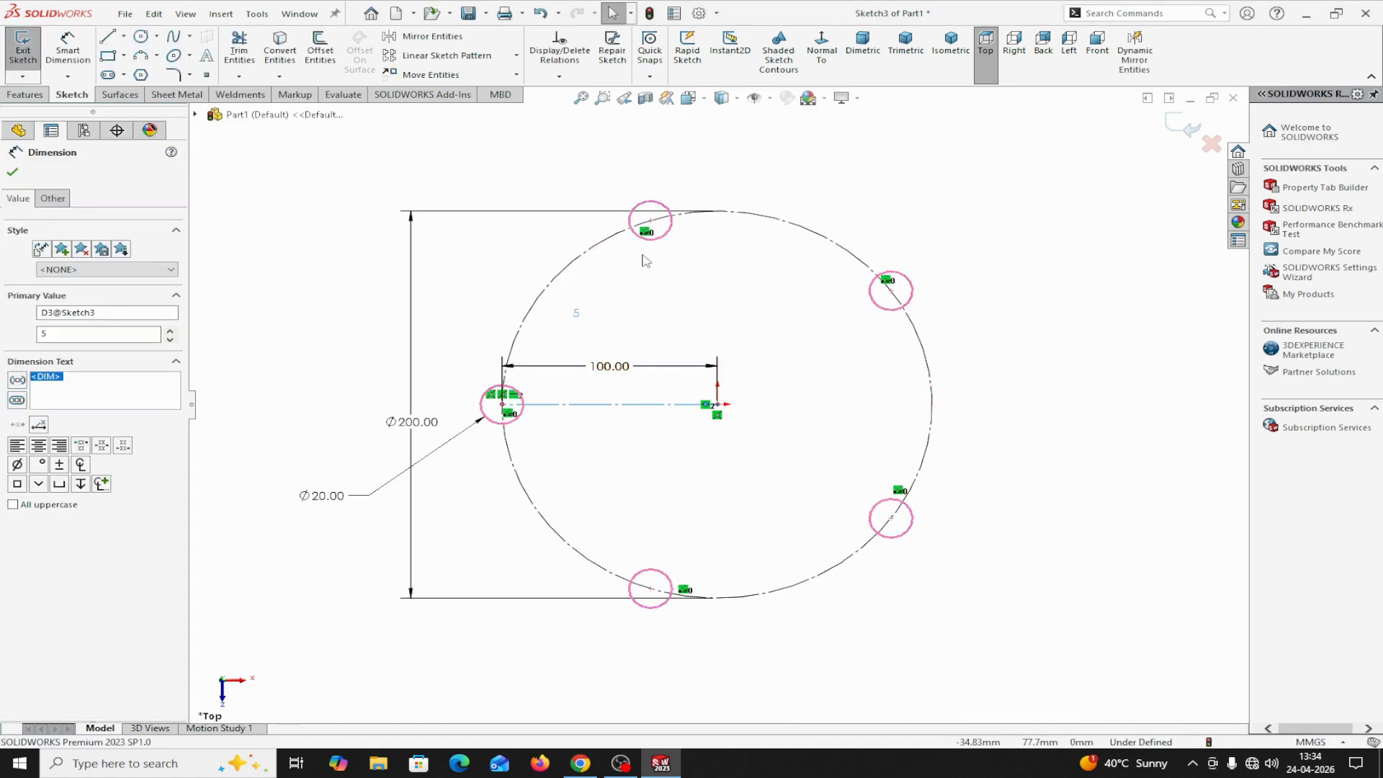
left_click(15, 173)
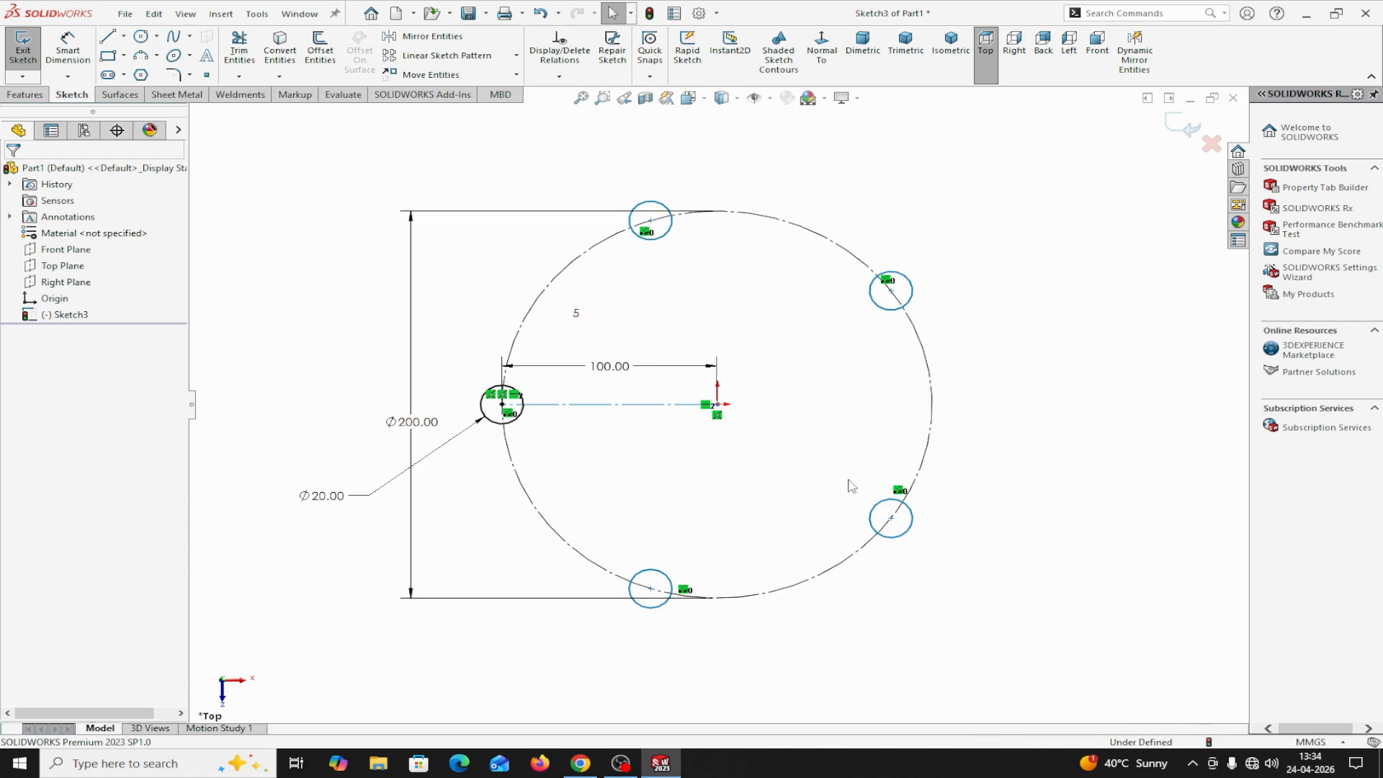
Skip instances (2) and (3) in the circular pattern, accept the edit, and undo it
left_click(659, 607)
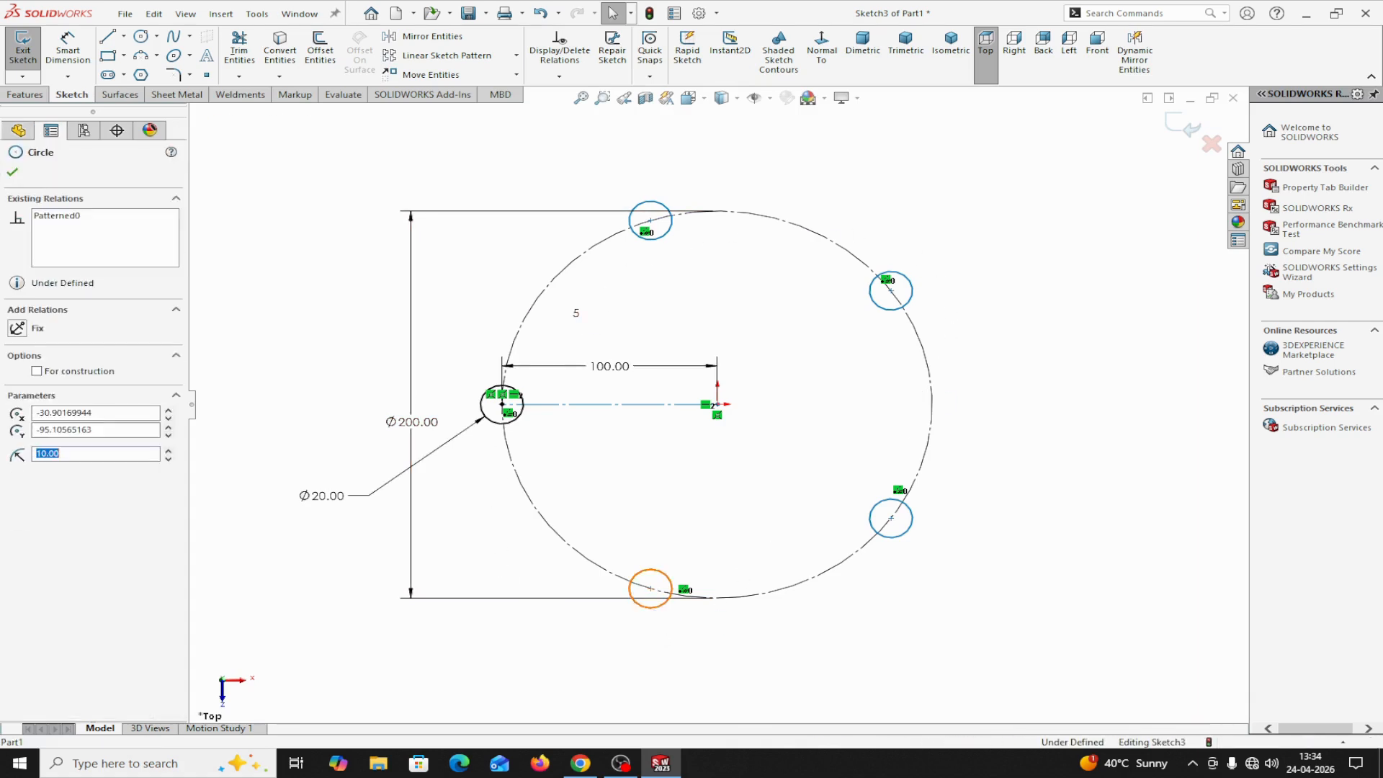
right_click(660, 617)
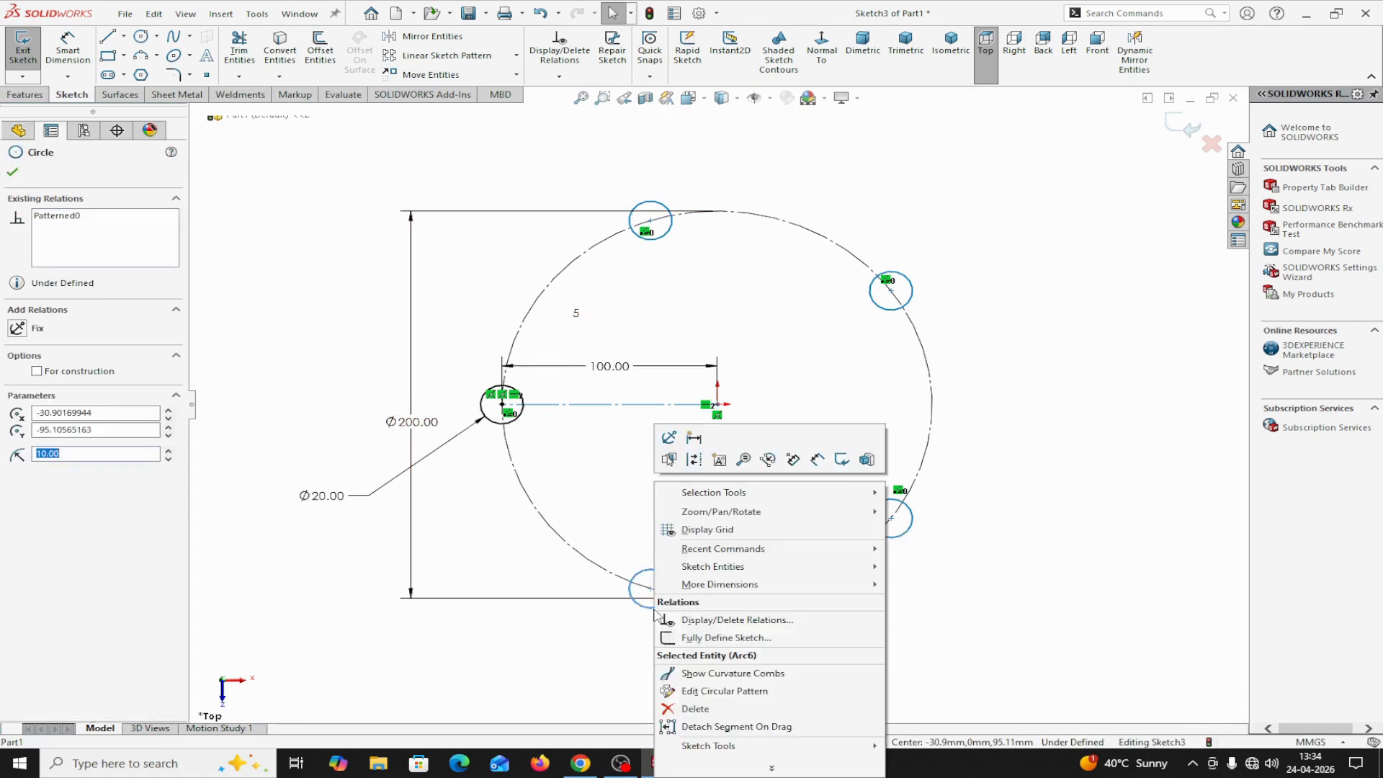
left_click(696, 692)
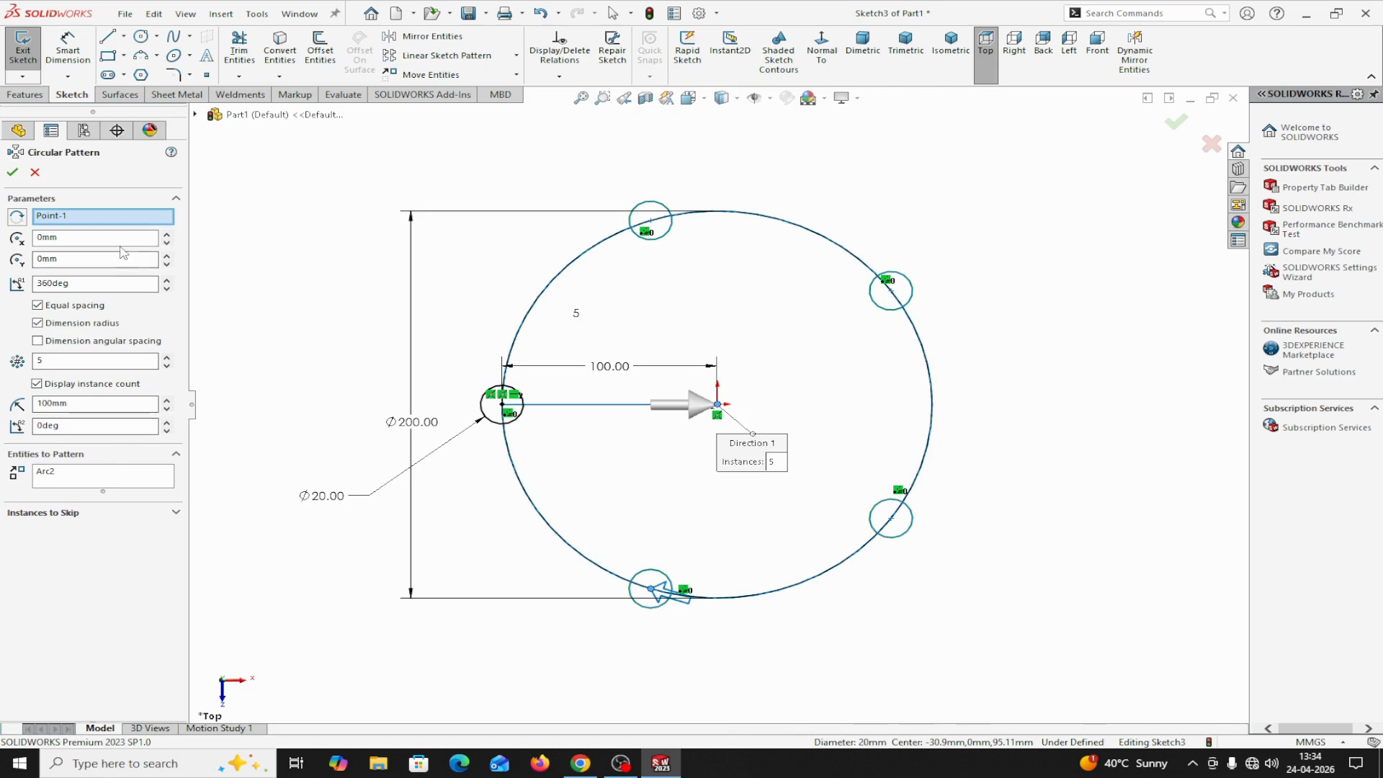
left_click(89, 520)
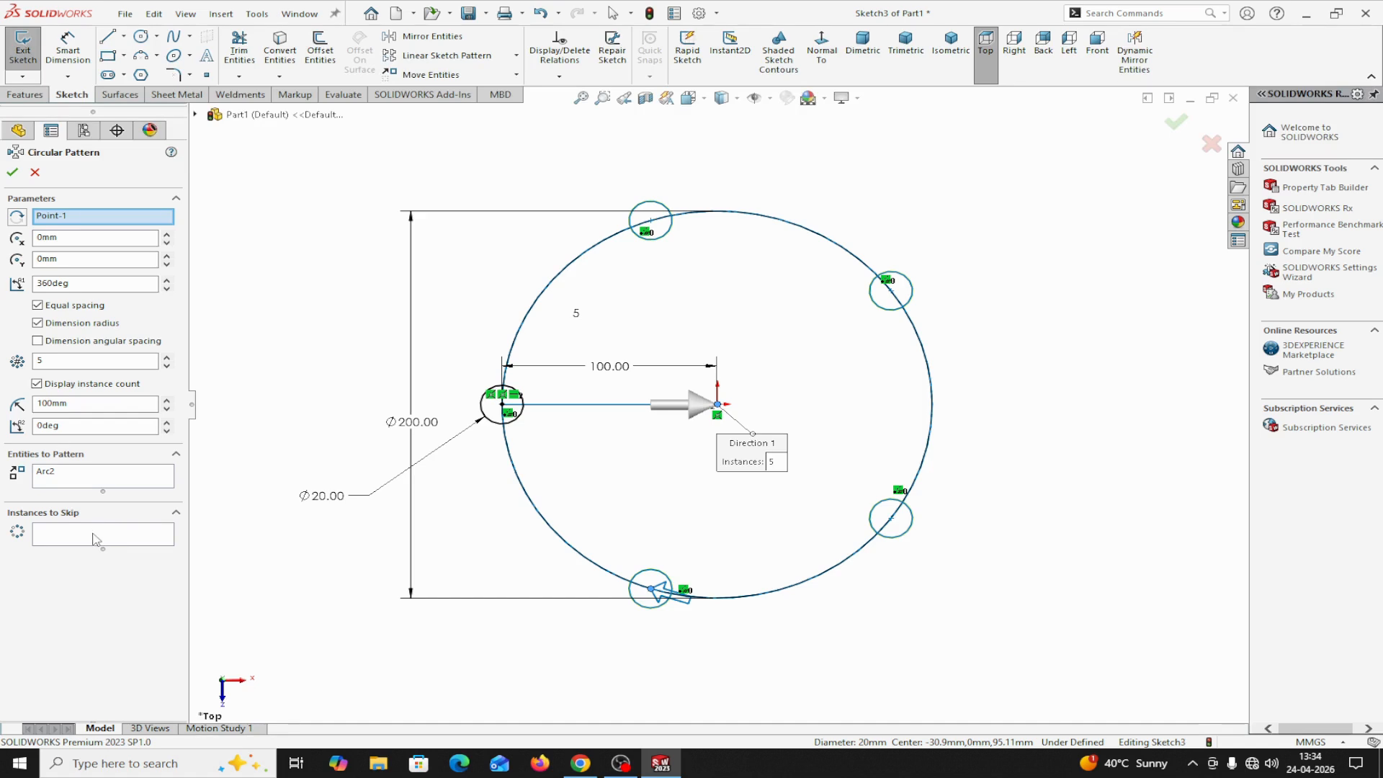
left_click(97, 539)
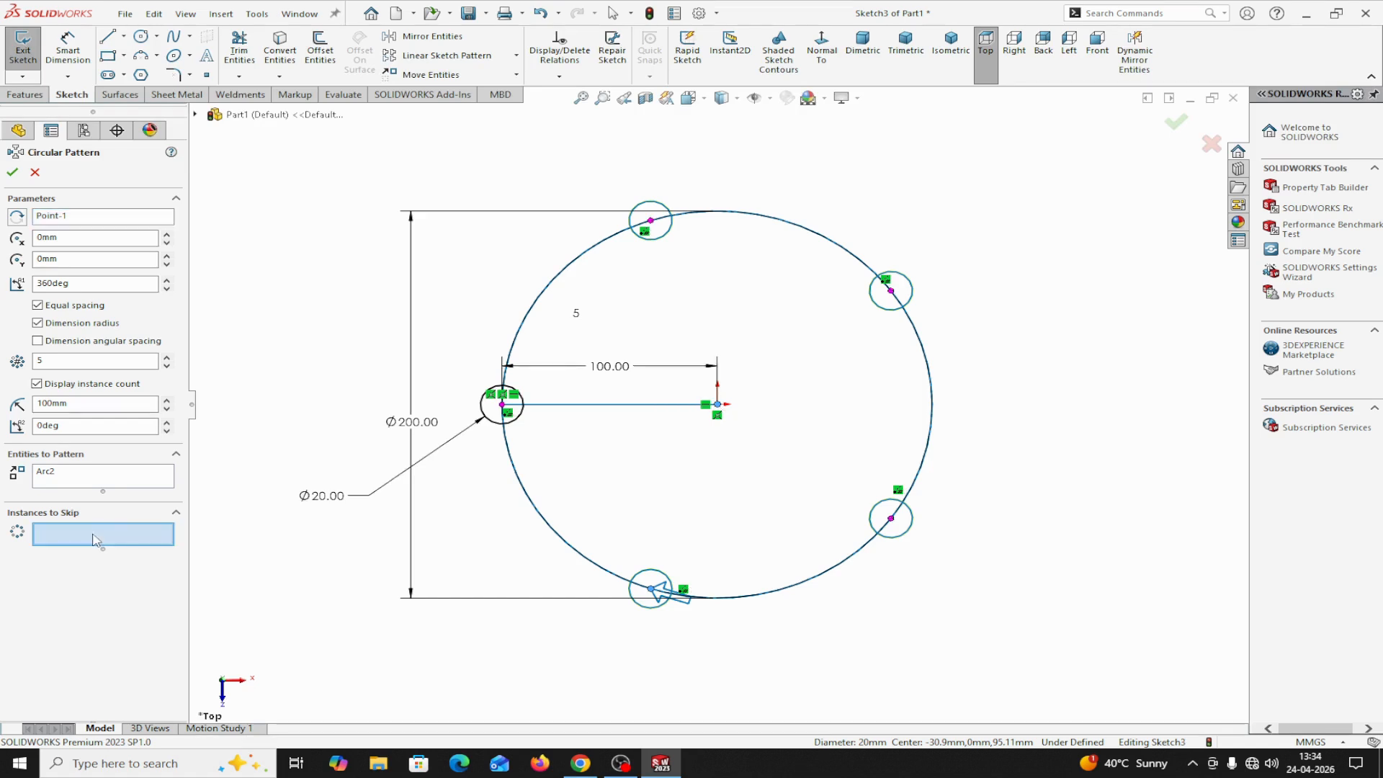
left_click(651, 225)
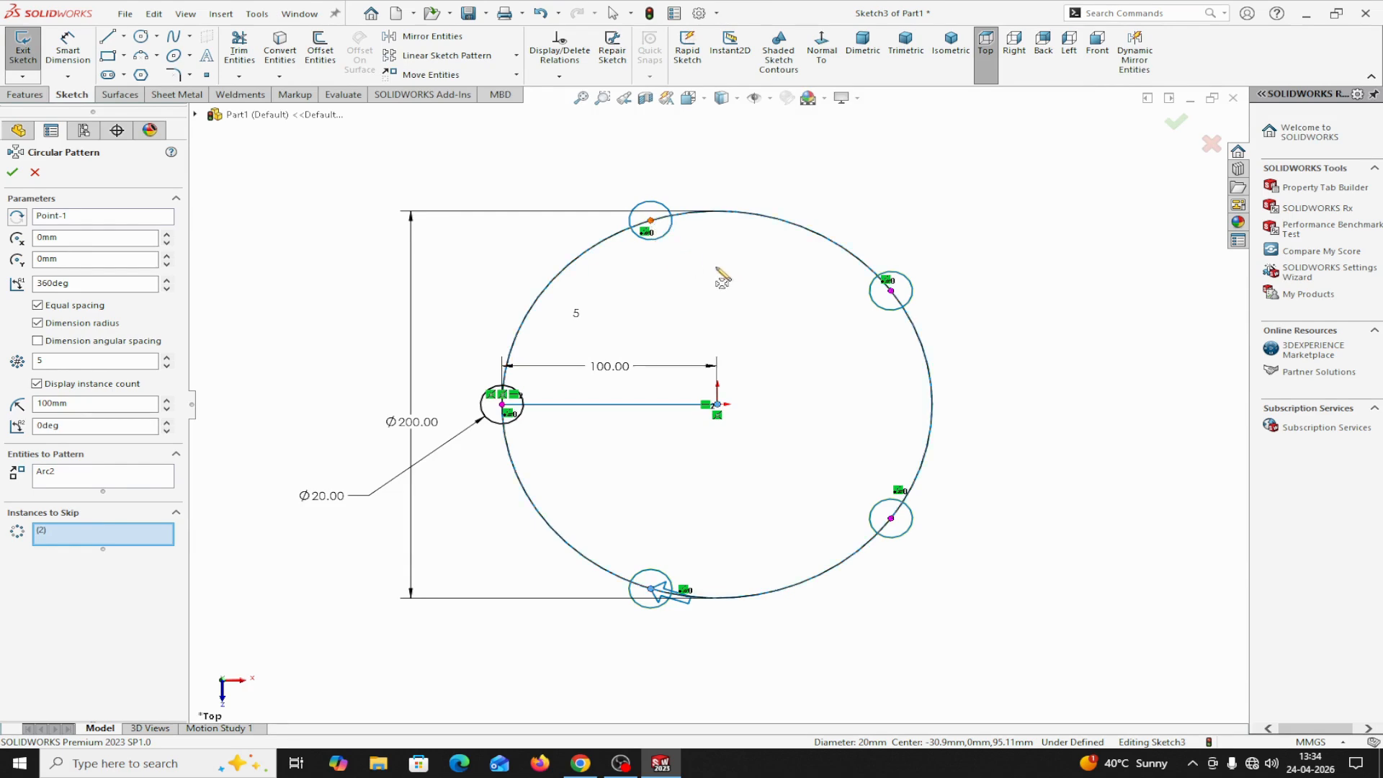
left_click(891, 291)
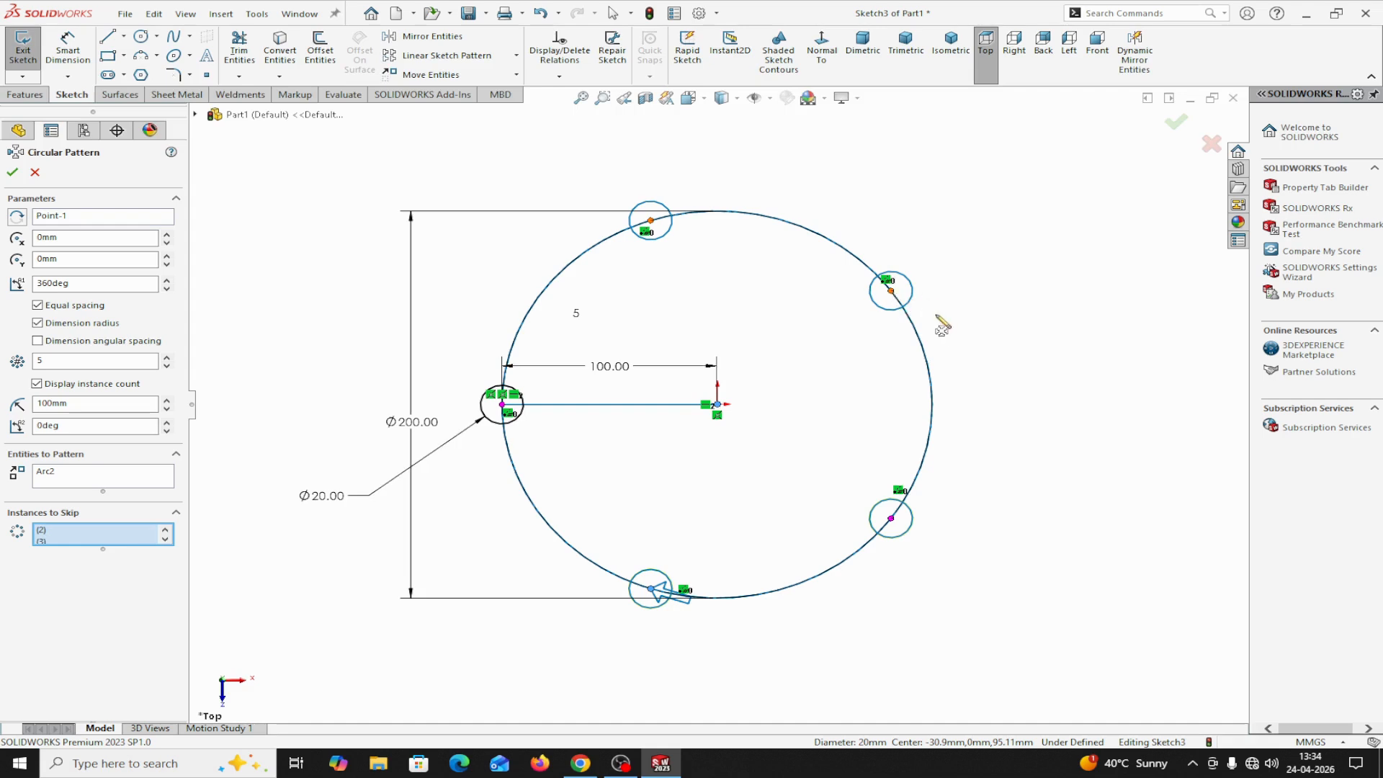
left_click(12, 173)
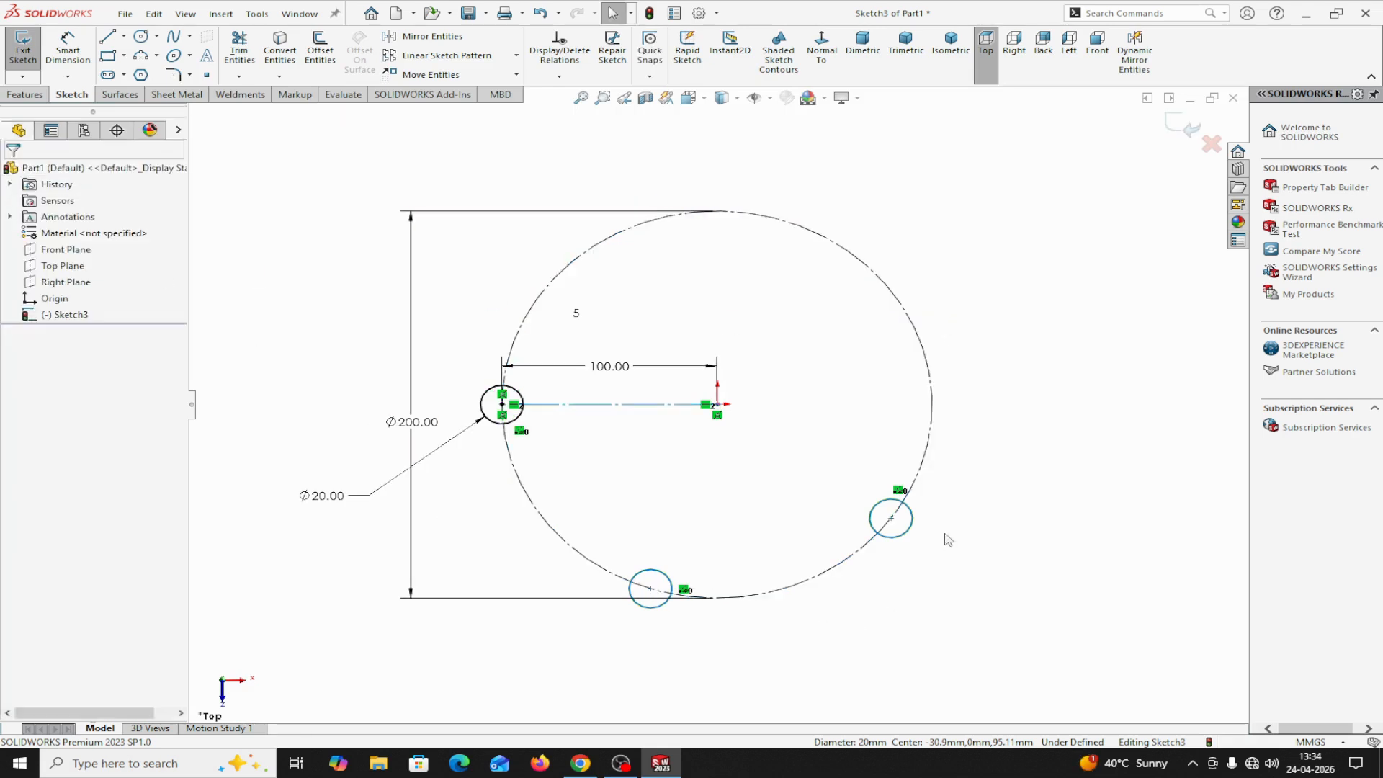
left_click(540, 12)
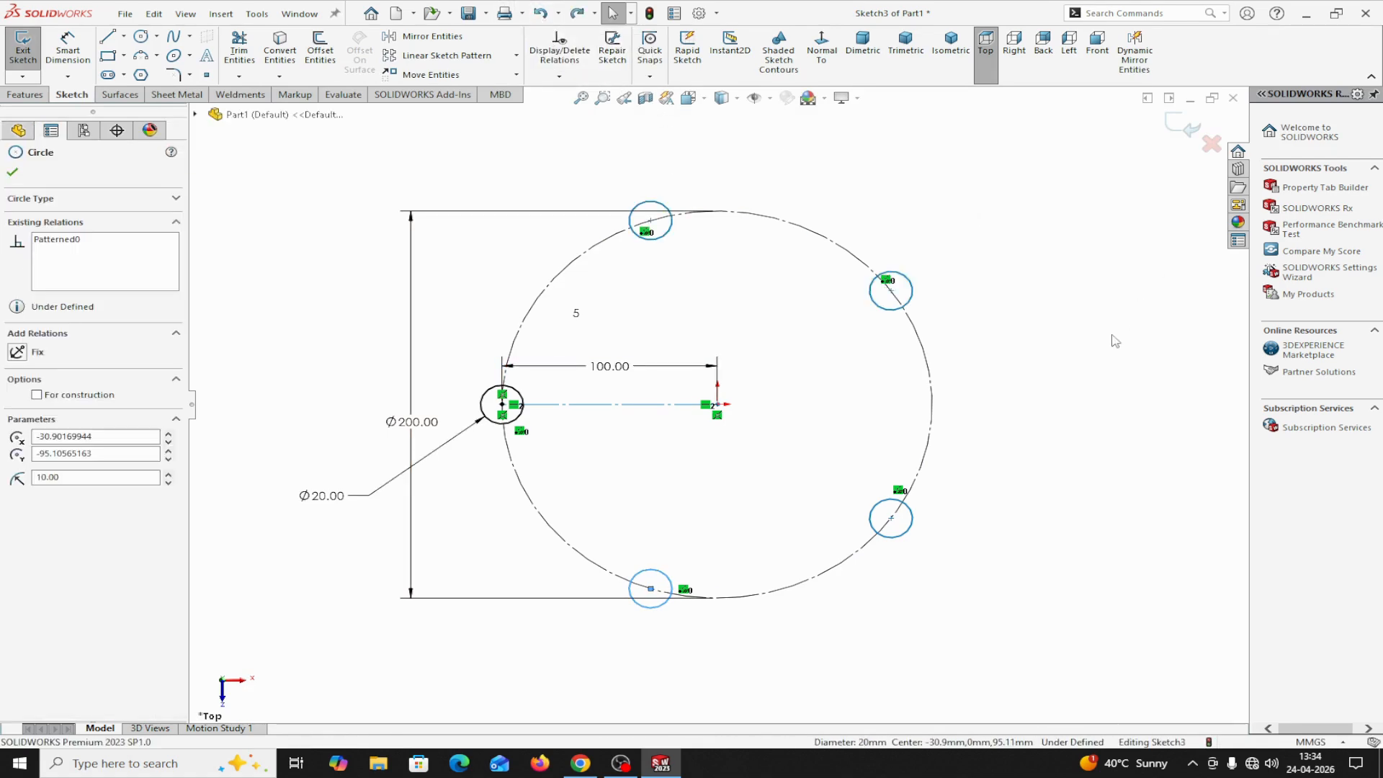
Edit the circular sketch pattern and set its total angle to 180°
left_click(13, 172)
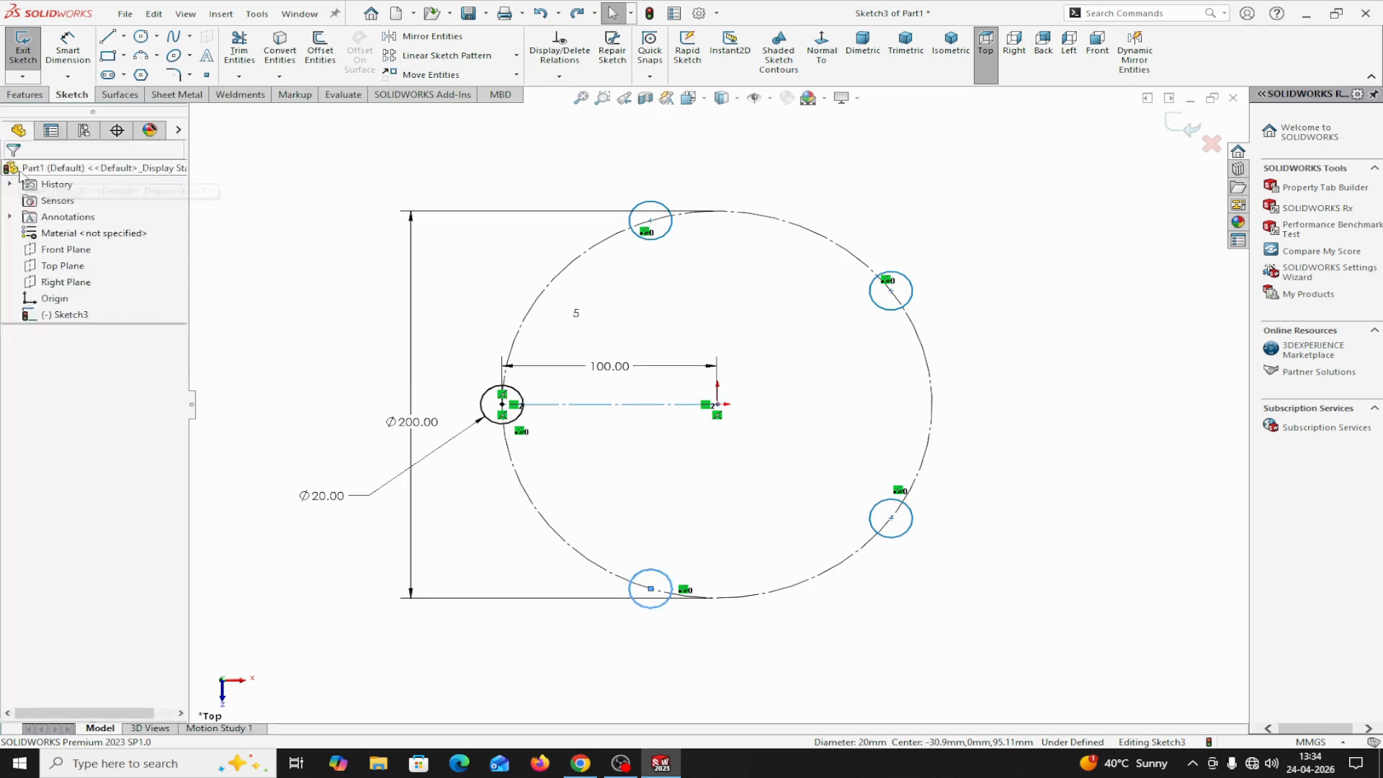
left_click(660, 608)
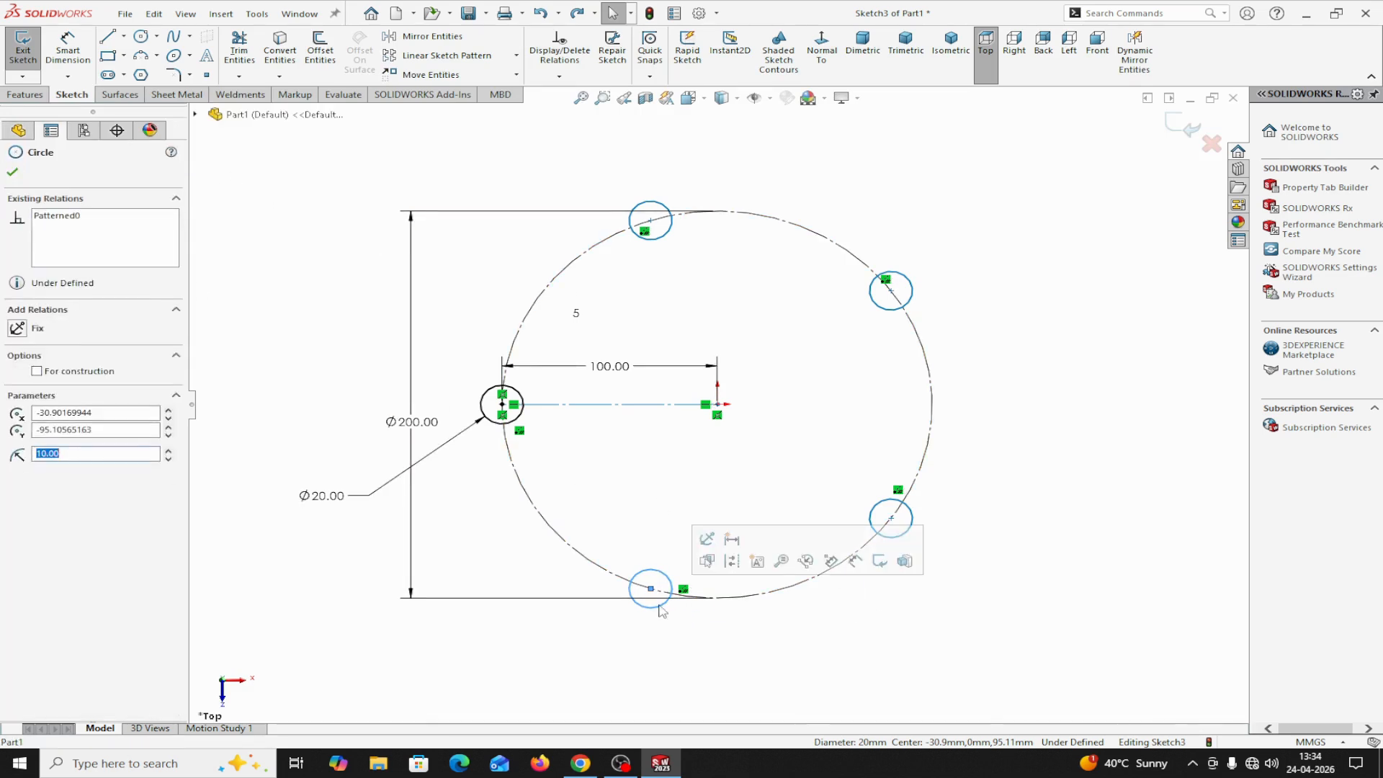
right_click(662, 611)
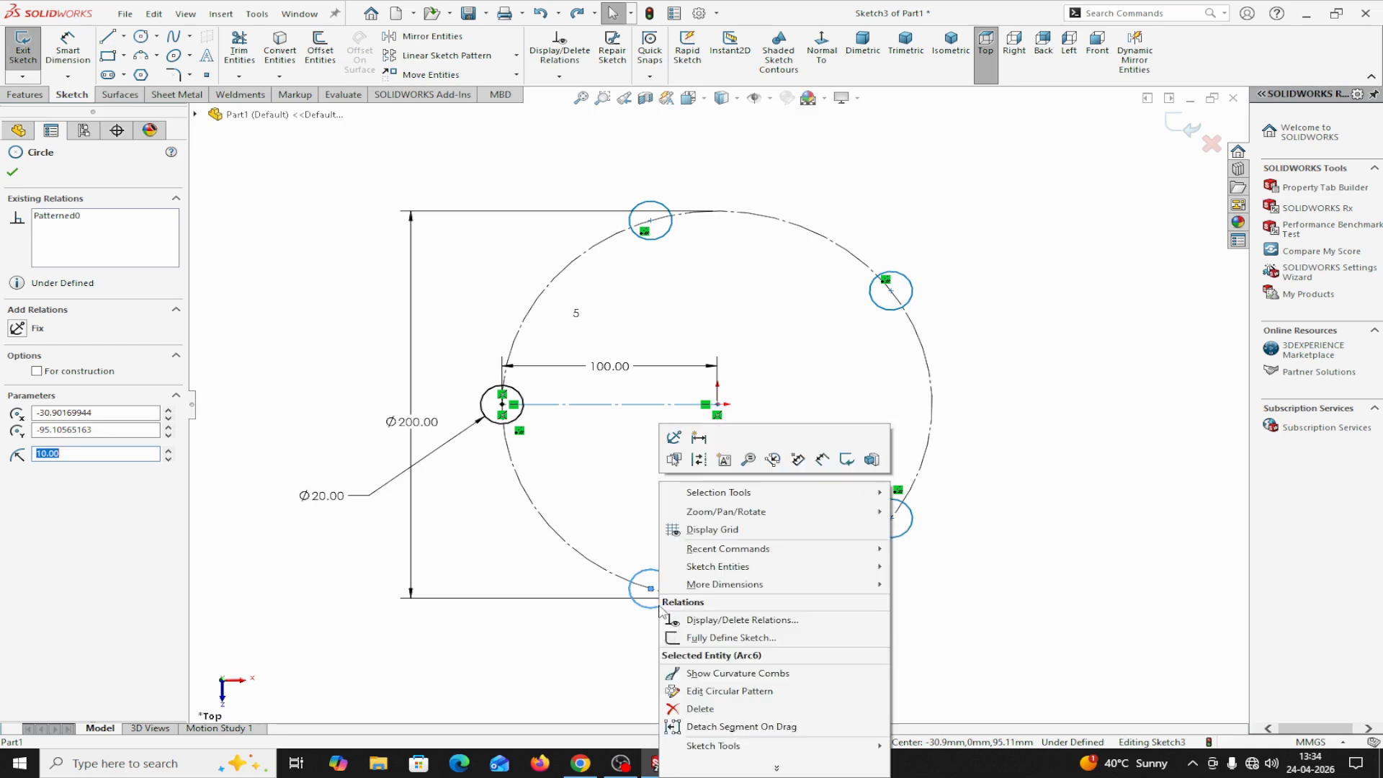
left_click(709, 699)
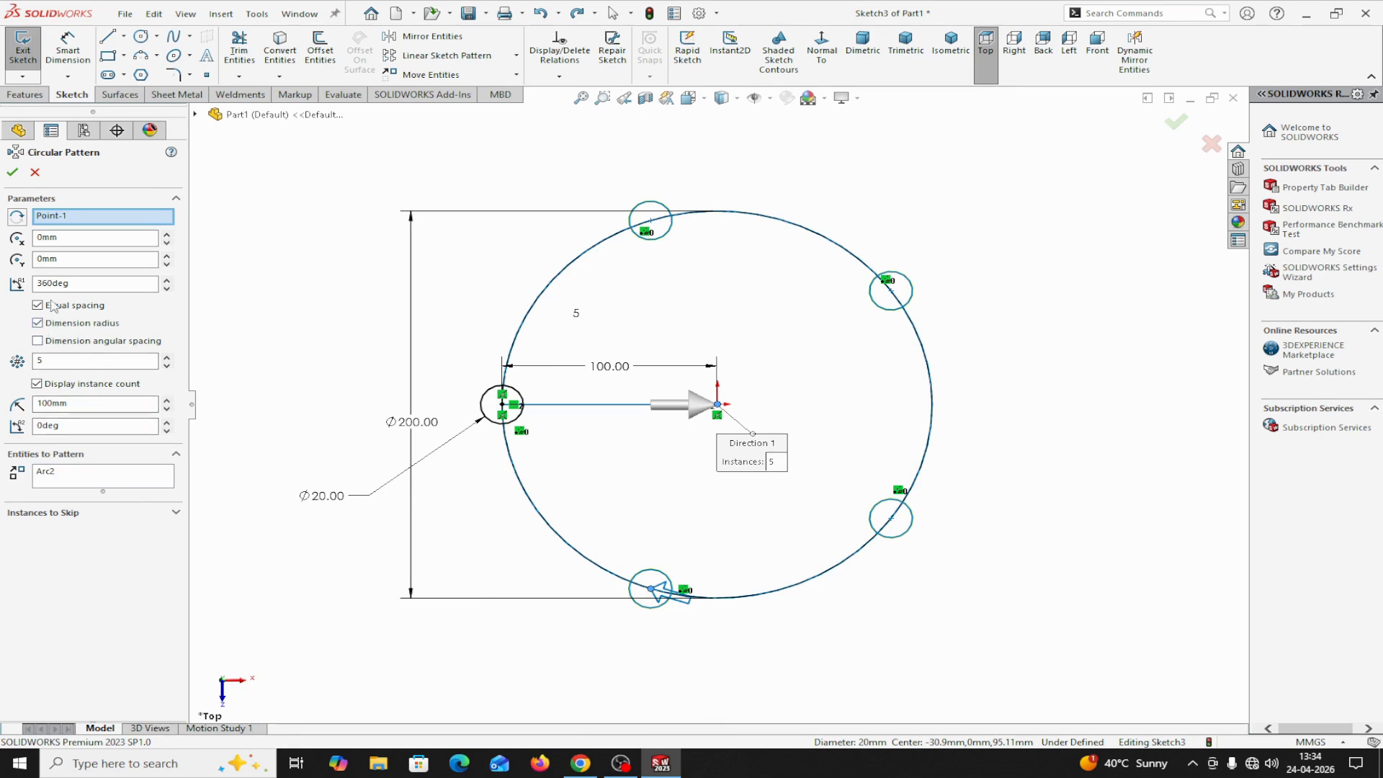
left_click(80, 283)
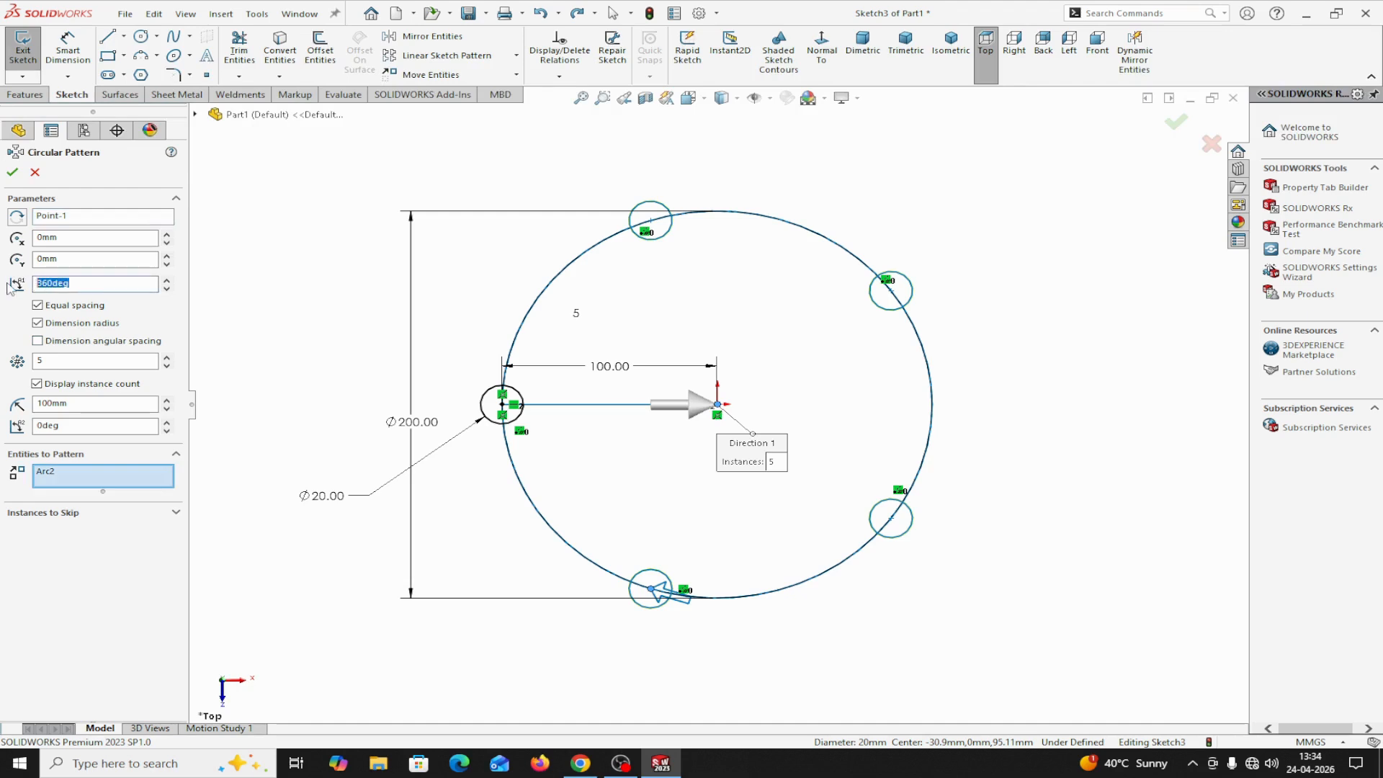
type("180")
left_click(12, 172)
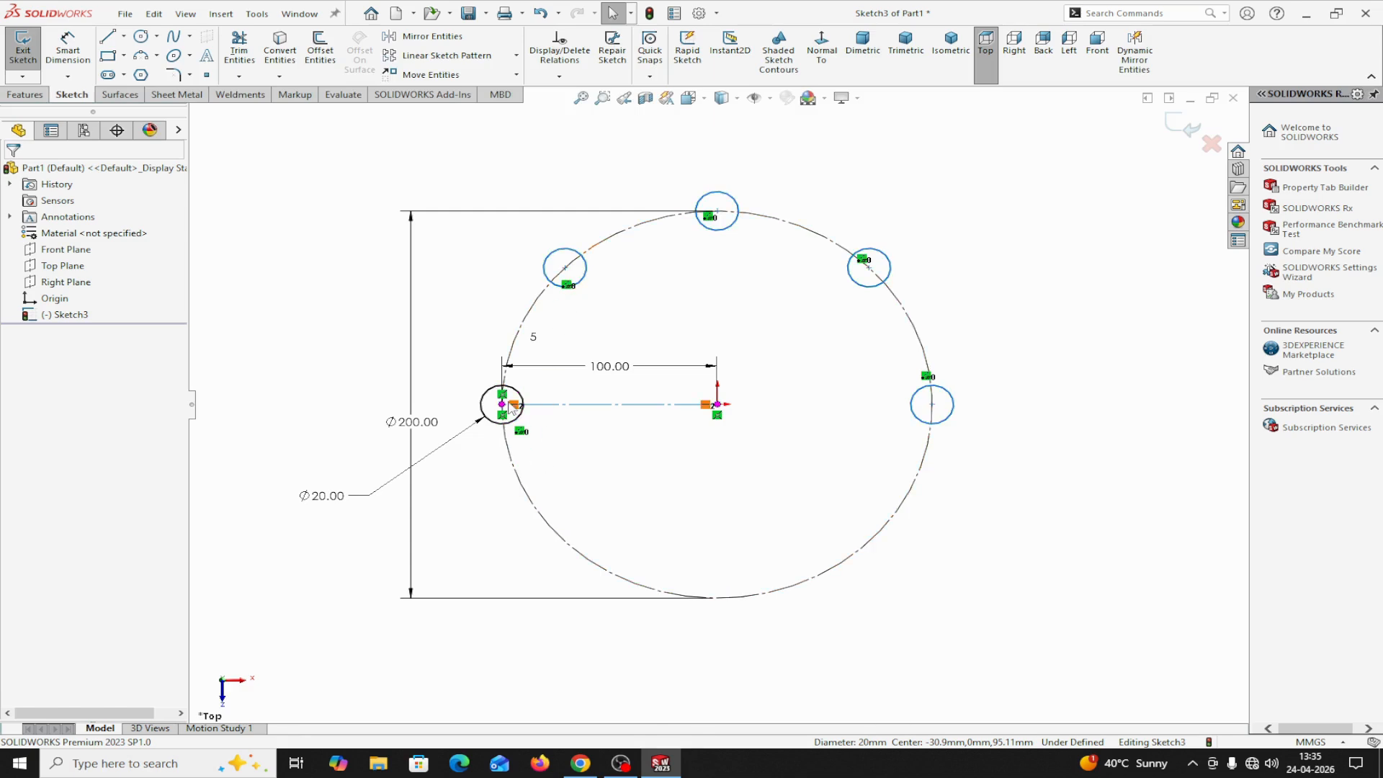
Reverse the circular pattern's direction so the instances follow the lower half of the construction circle
right_click(585, 281)
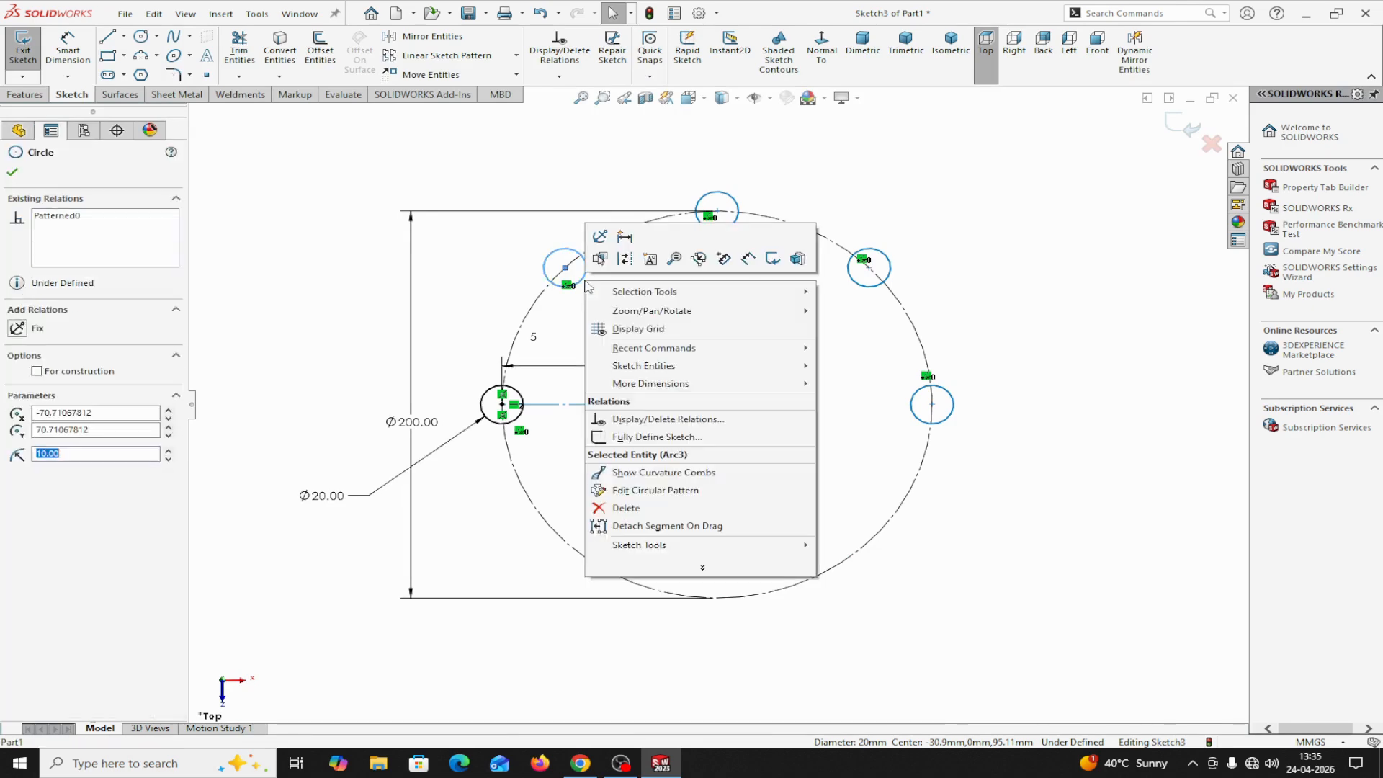
left_click(629, 490)
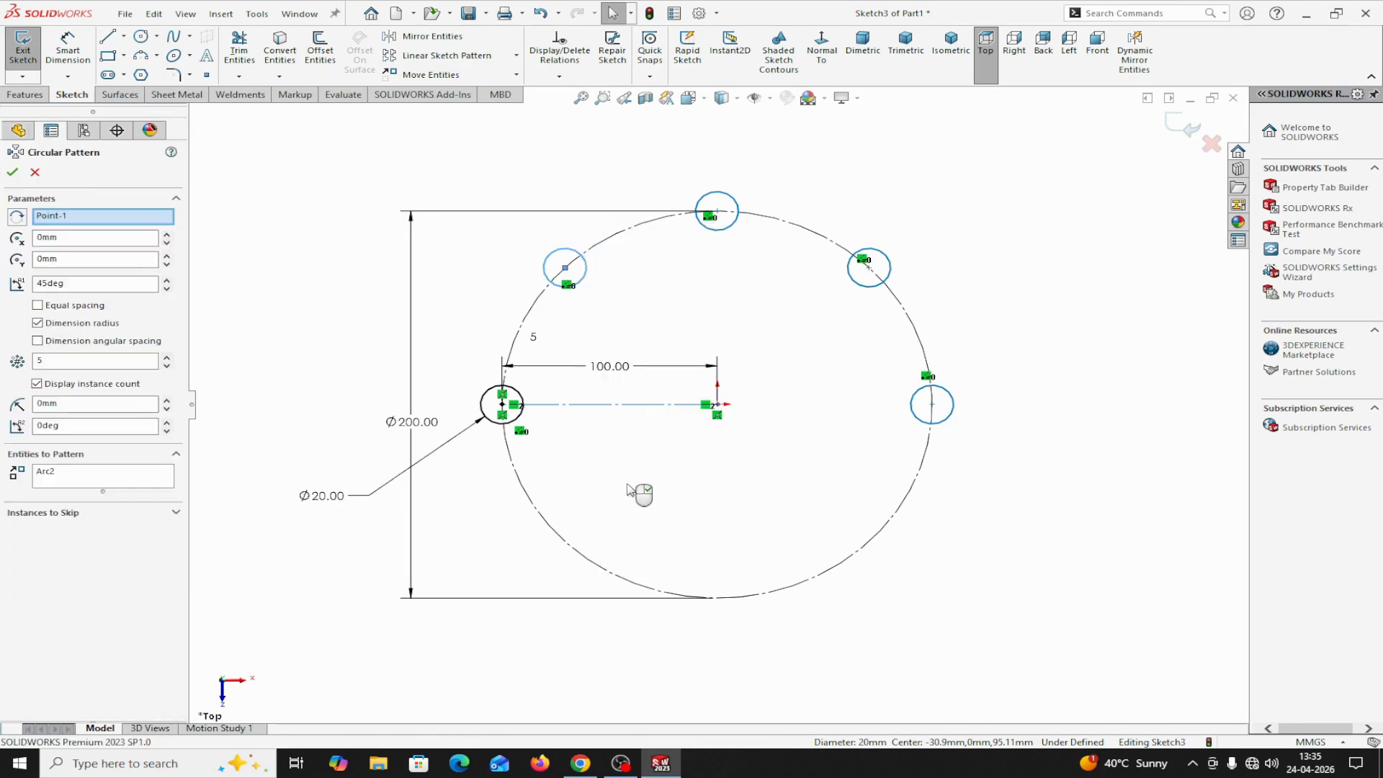
left_click(17, 217)
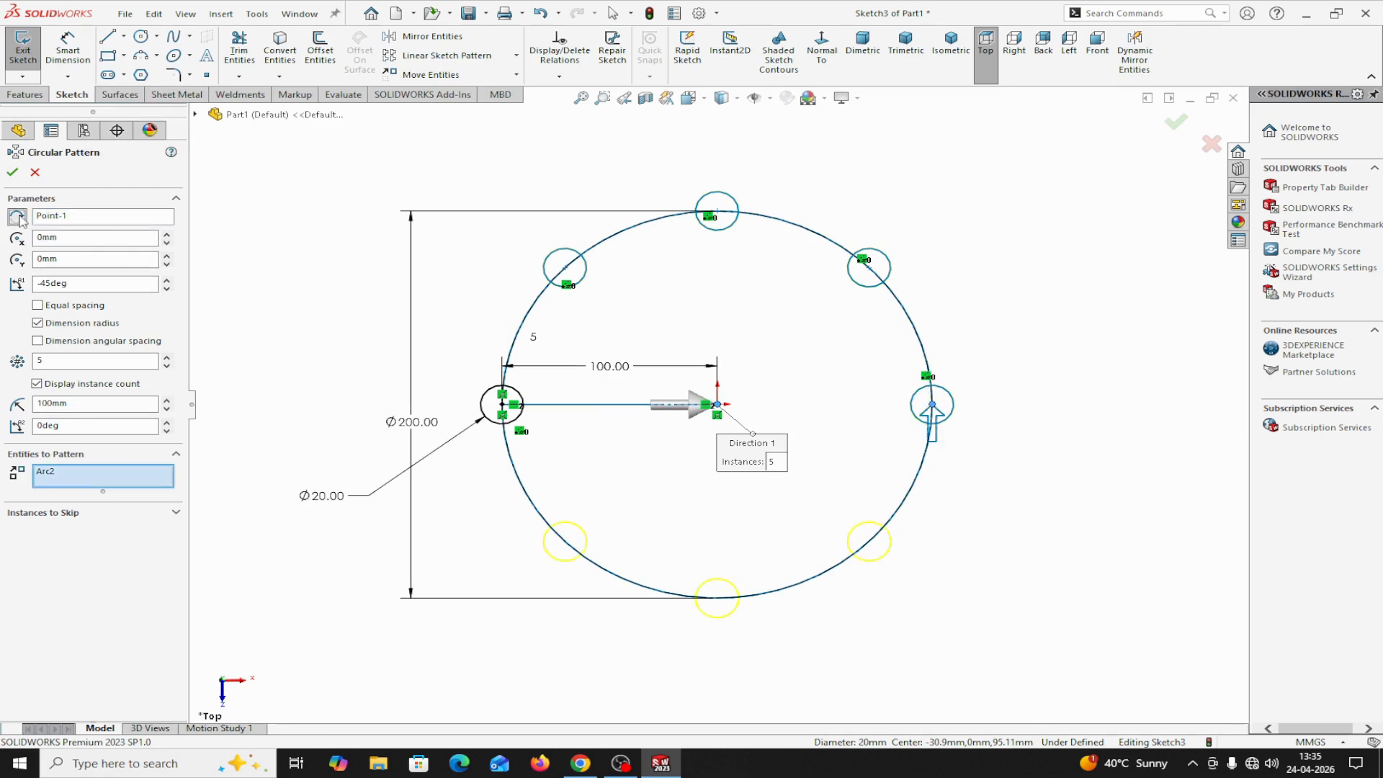
left_click(17, 217)
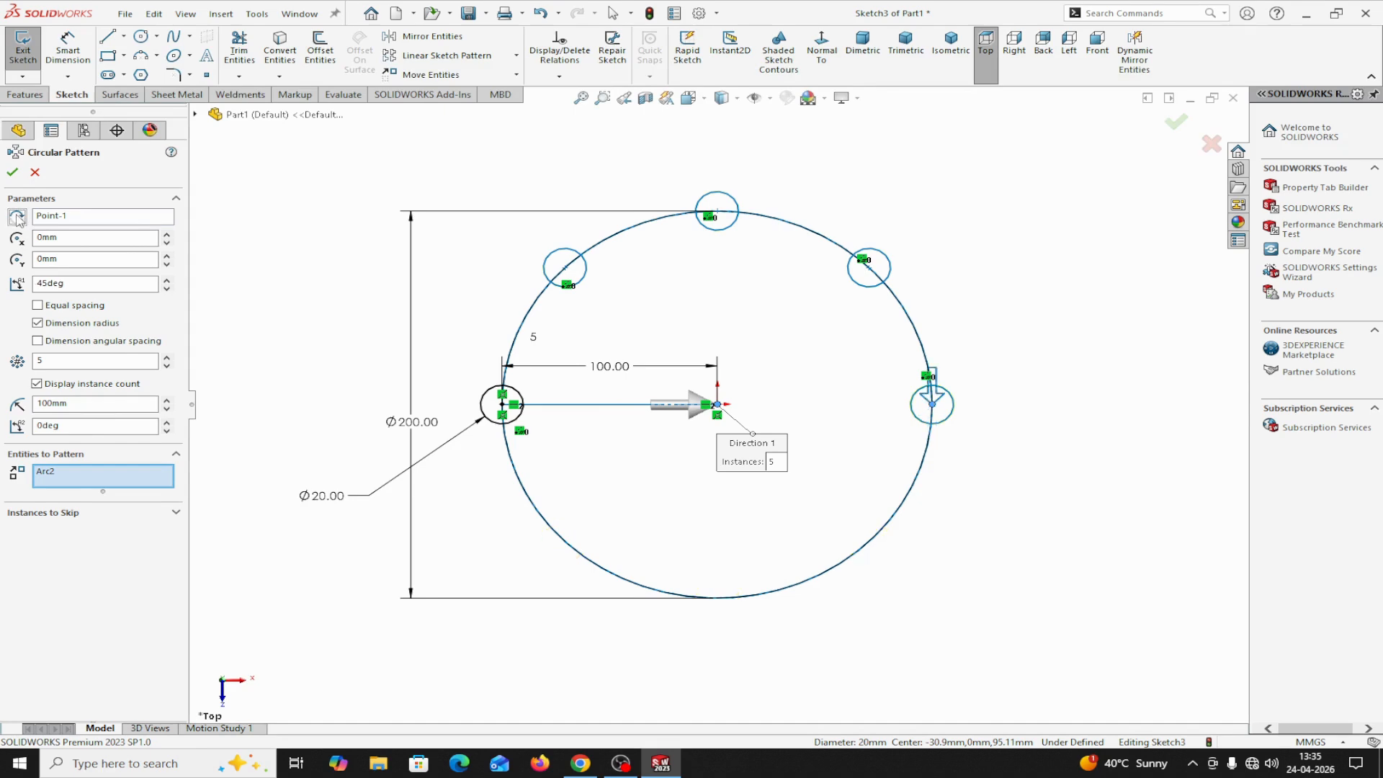
left_click(18, 218)
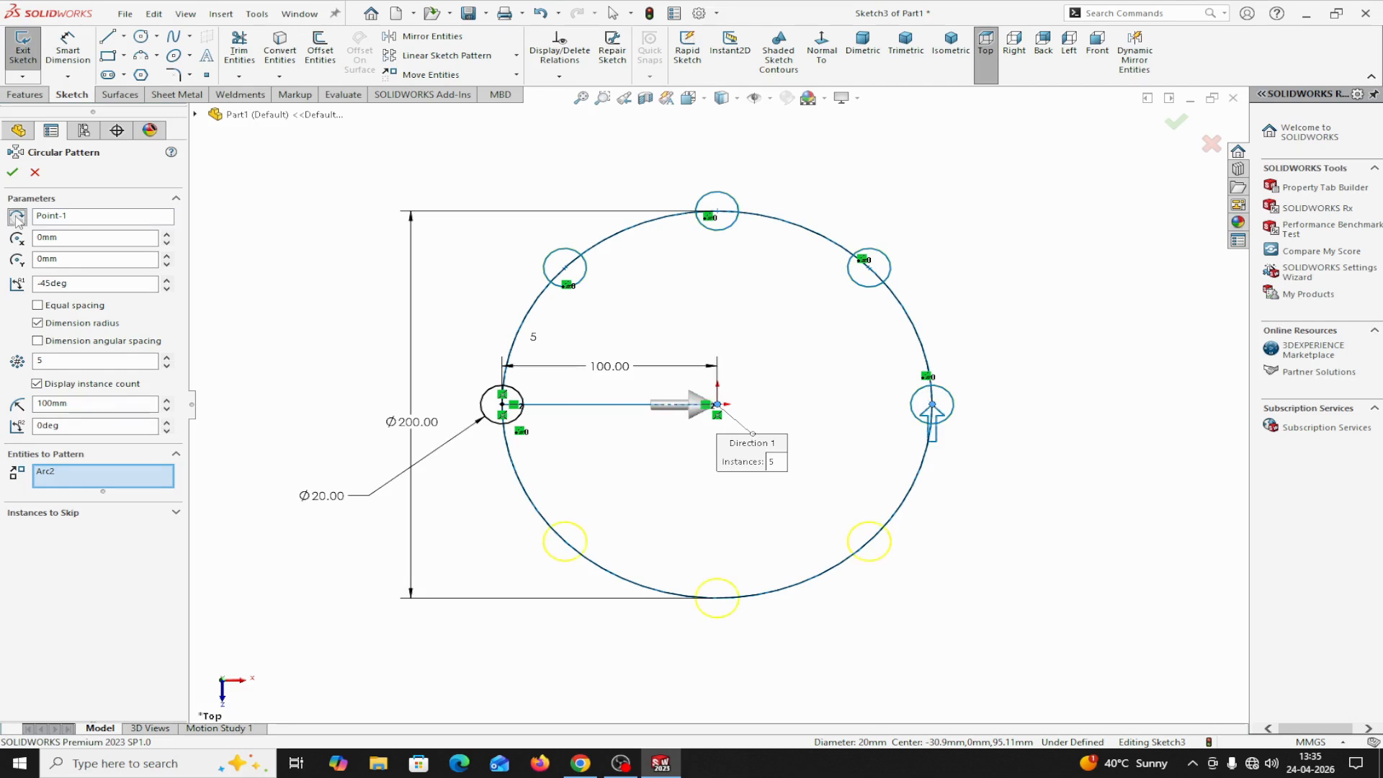
left_click(12, 173)
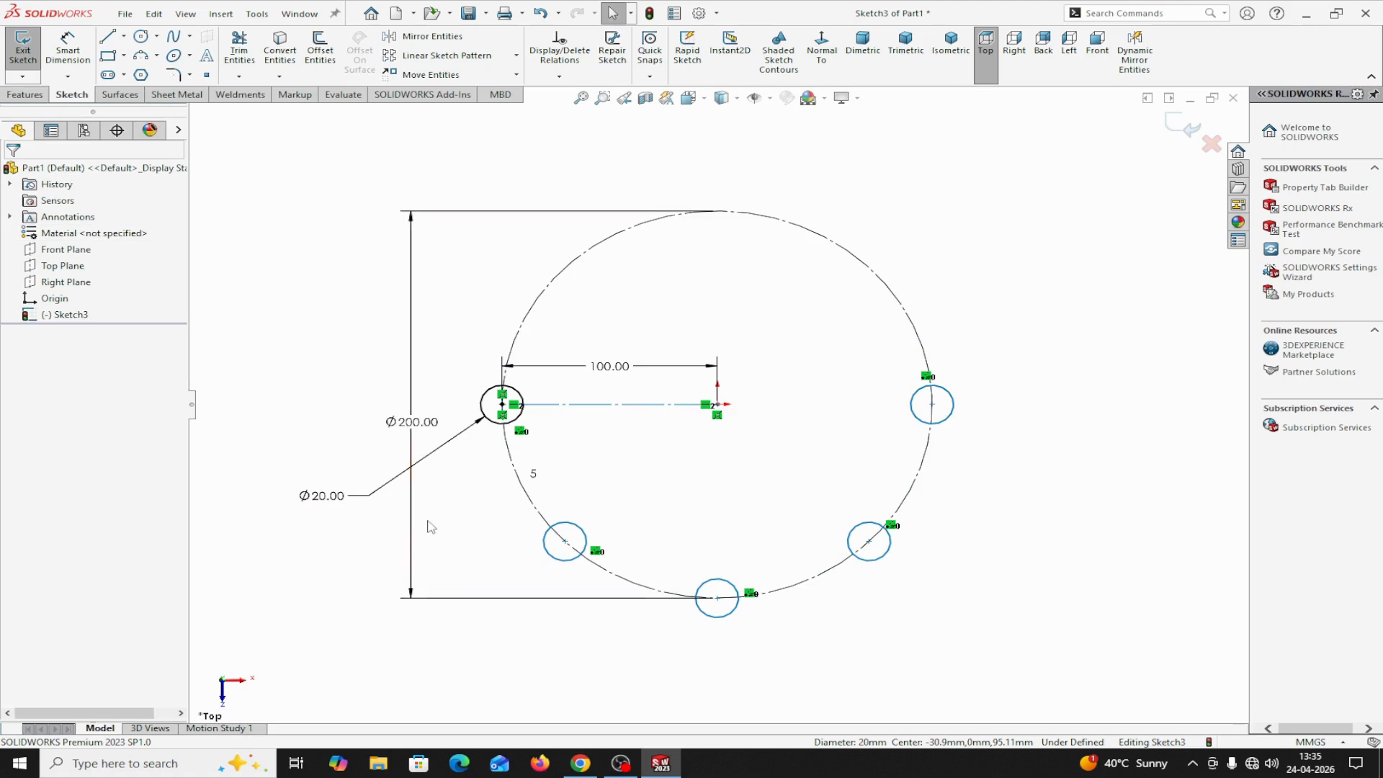
Flip the circular pattern's direction back so the instances follow the upper half of the construction circle
right_click(559, 559)
left_click(600, 692)
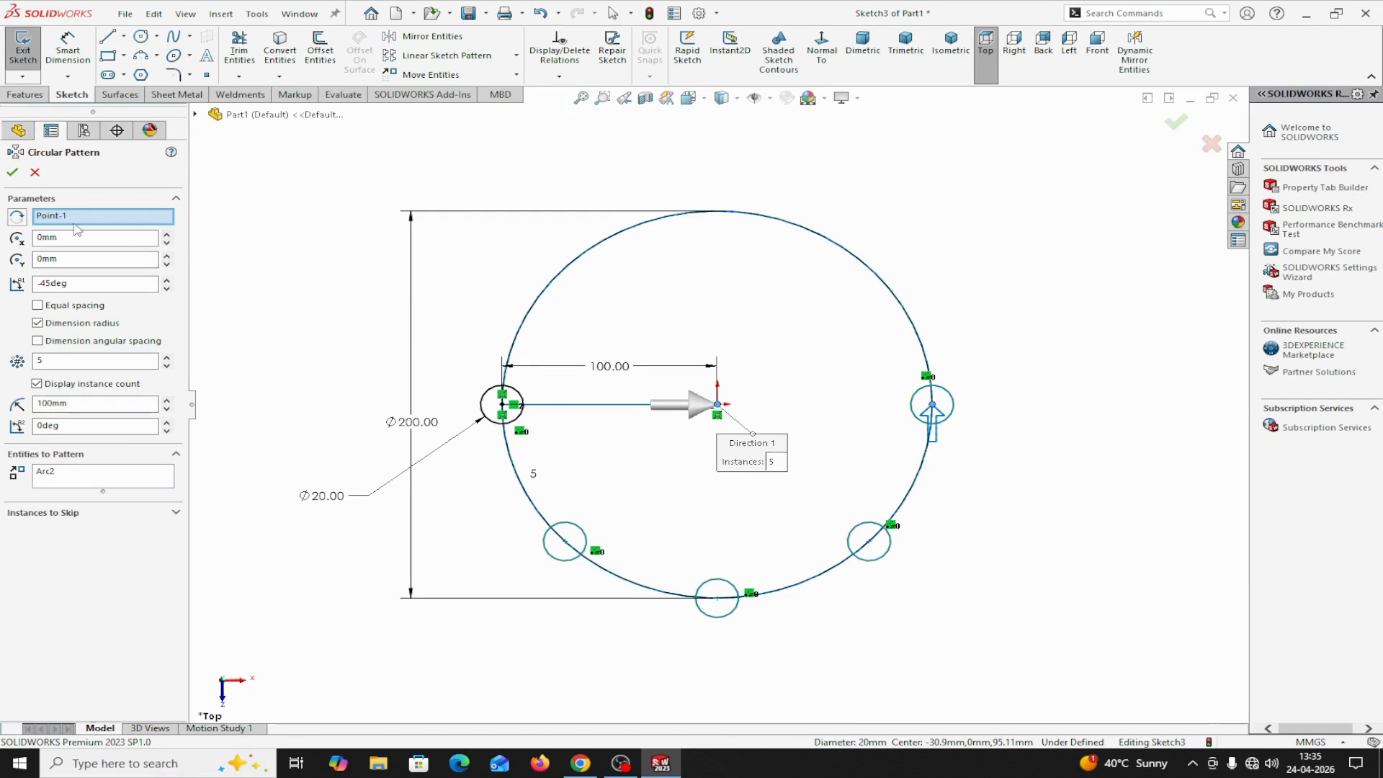
left_click(17, 218)
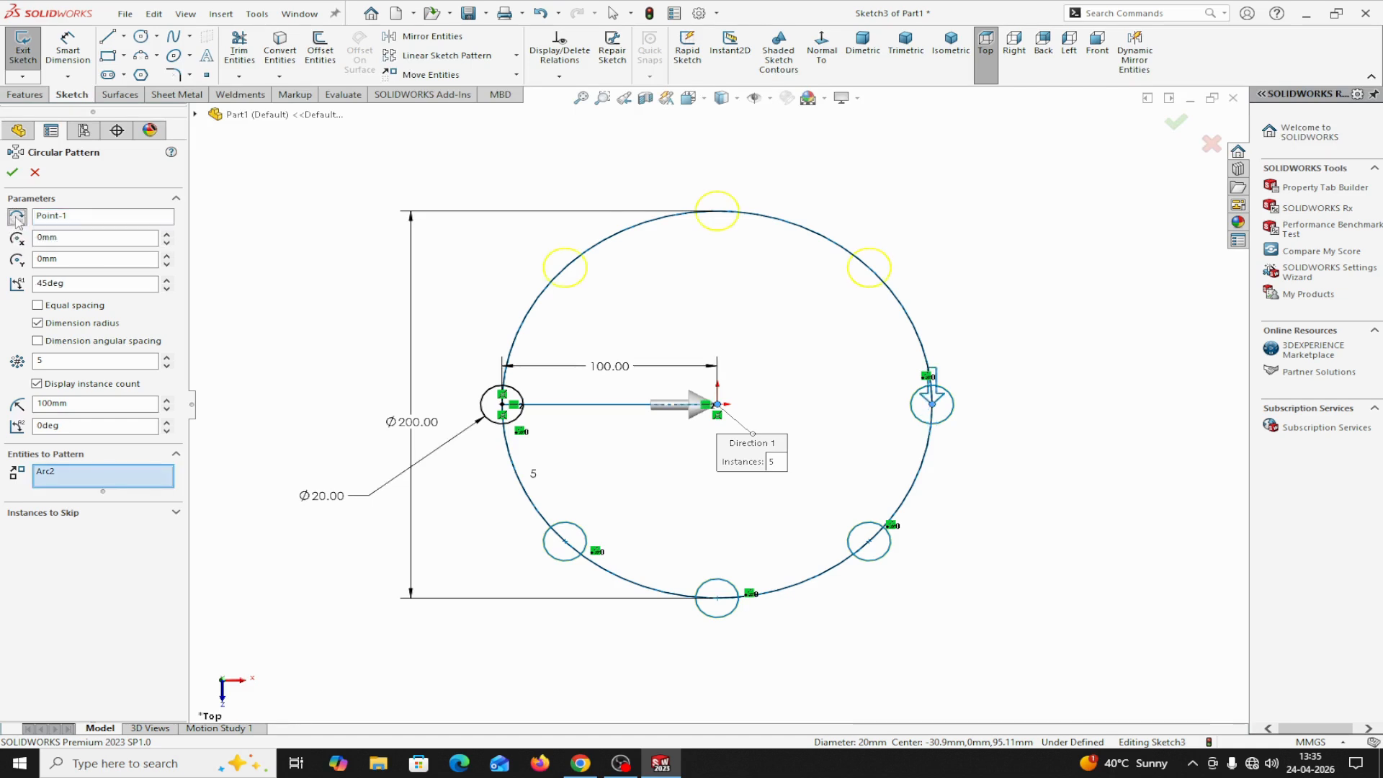
left_click(12, 171)
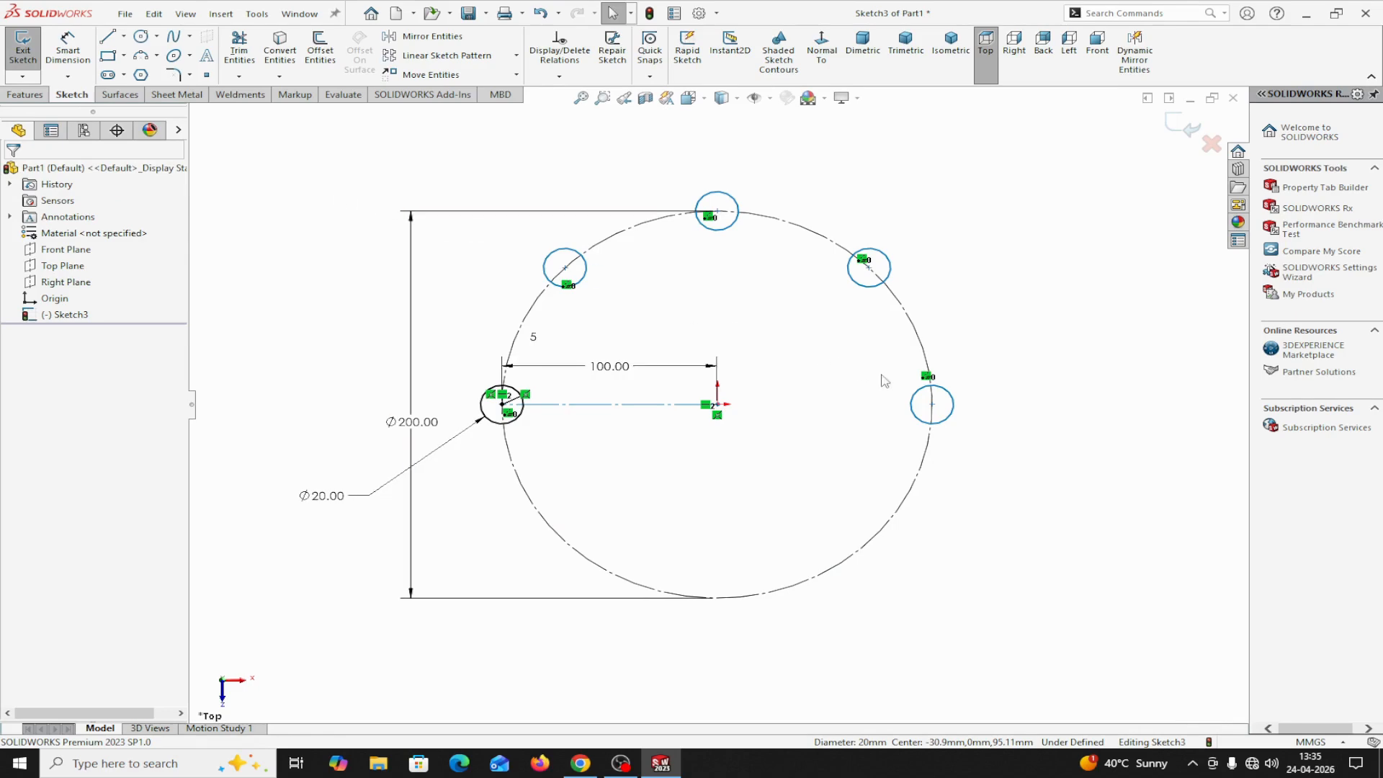
Delete all entities and dimensions in the sketch and draw a circle of about 77 mm radius centred on the origin
mouse_move(281, 155)
left_mouse_down()
mouse_move(607, 452)
mouse_move(1057, 676)
left_mouse_up()
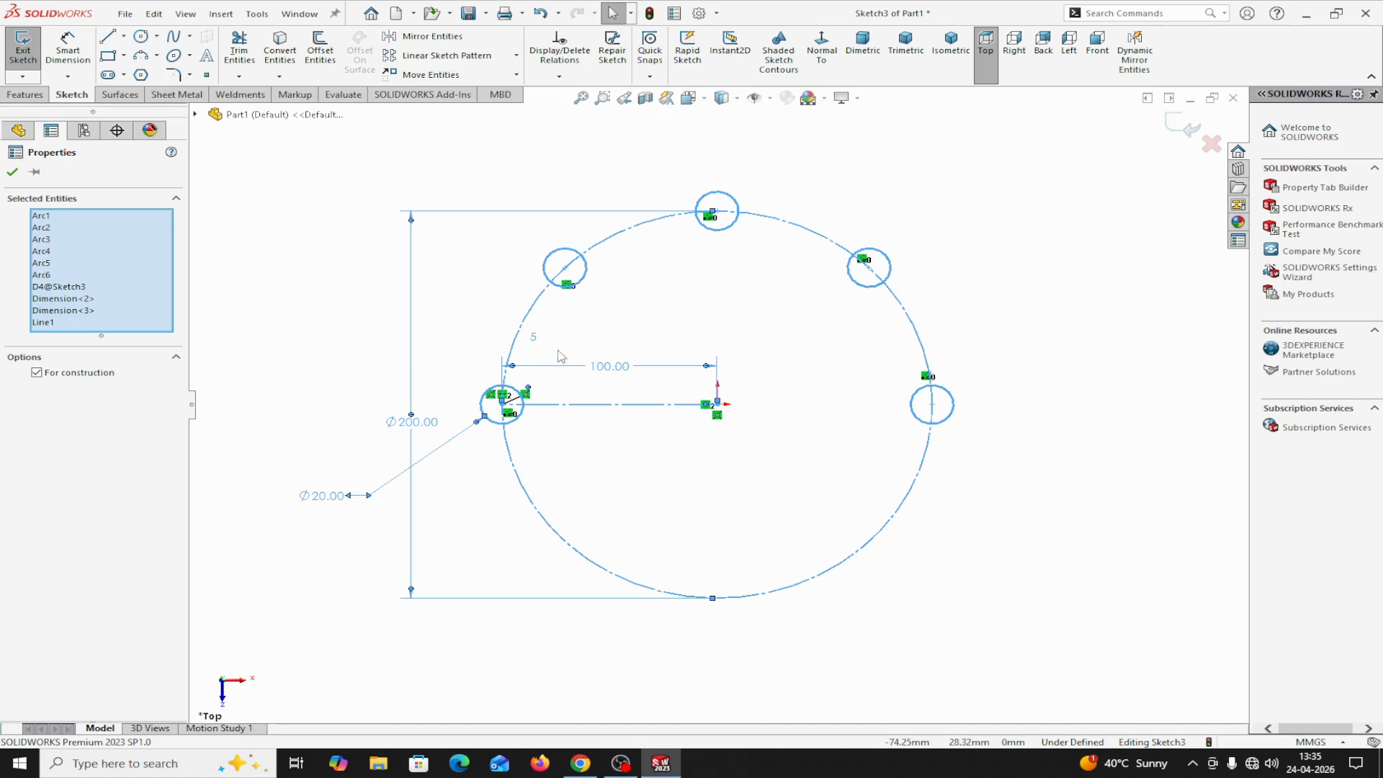
key("Delete")
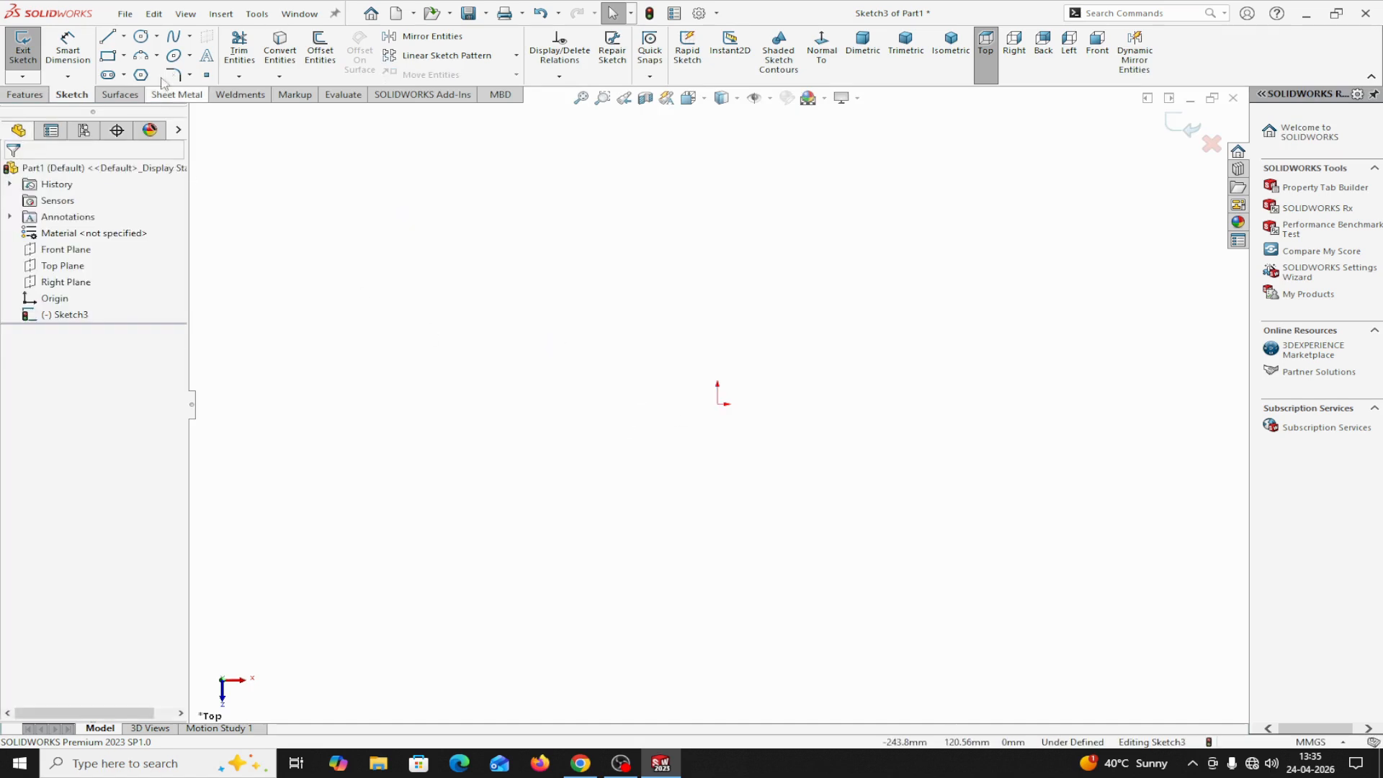
left_click(143, 37)
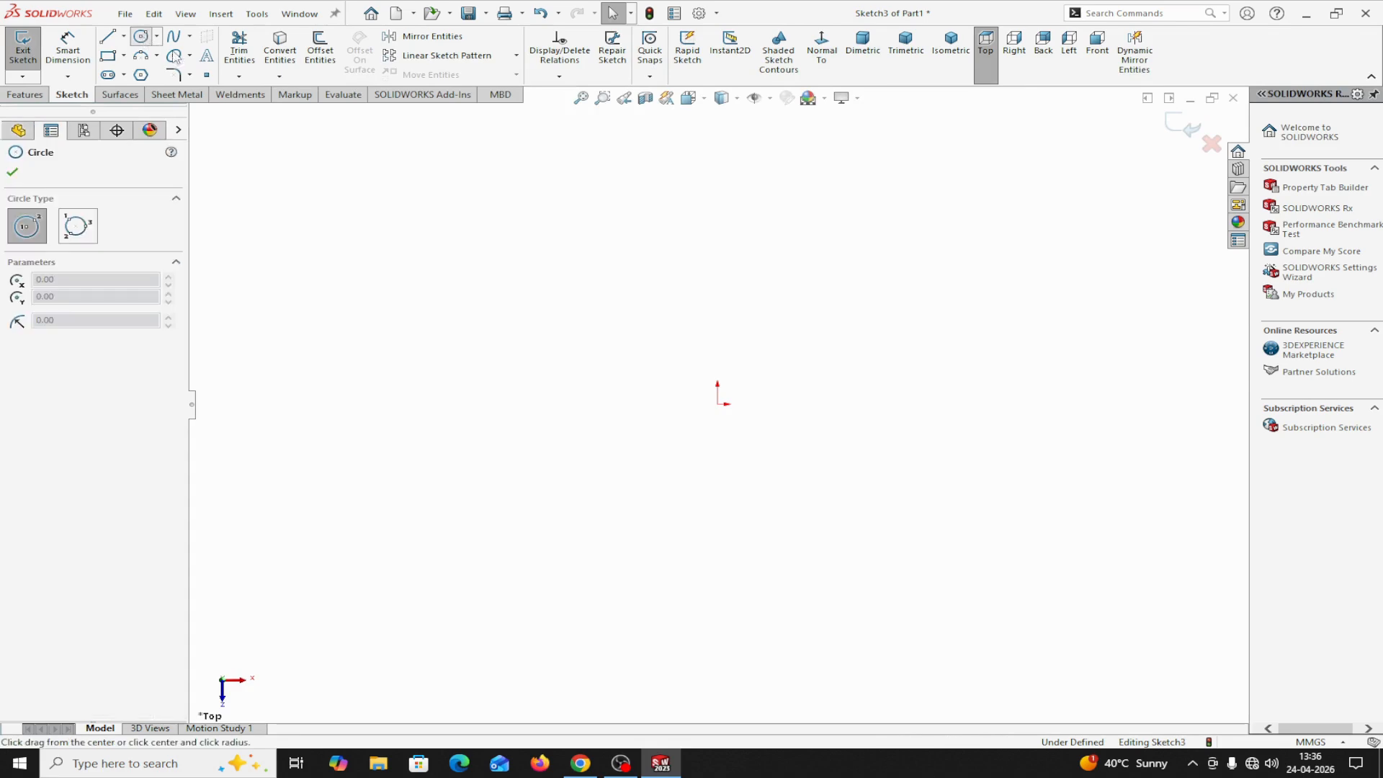
left_click(717, 404)
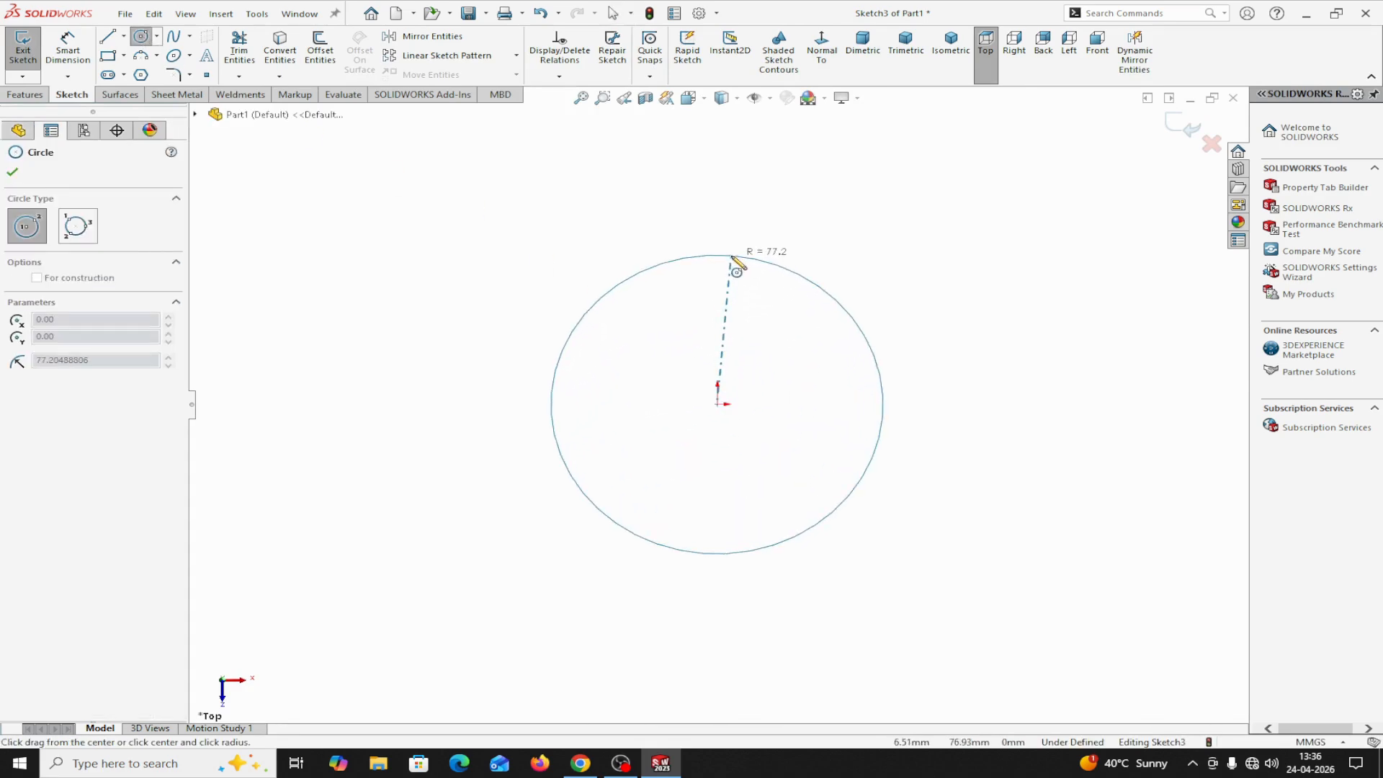
left_click(734, 266)
right_click(735, 266)
left_click(769, 267)
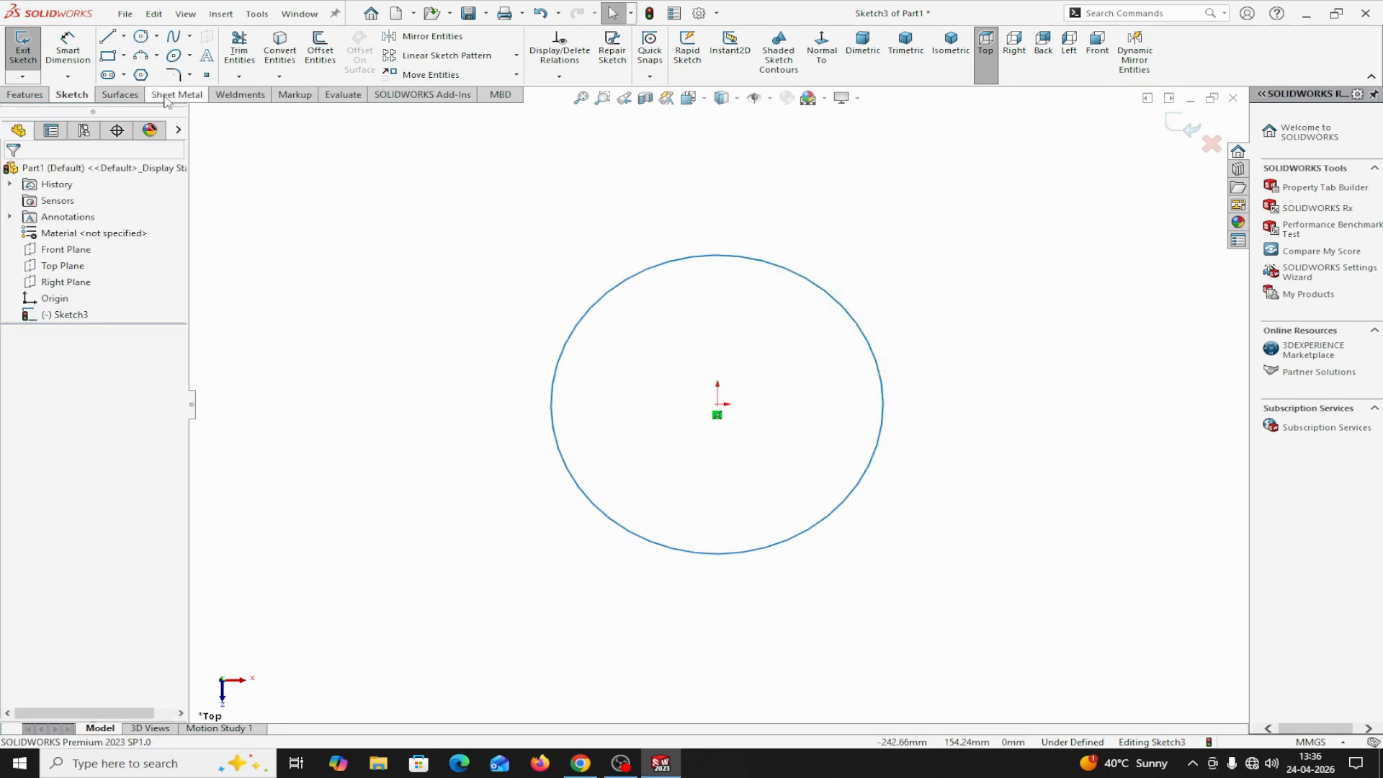
Dimension the origin-centred circle's diameter to 200 mm
left_click(68, 49)
left_click(857, 488)
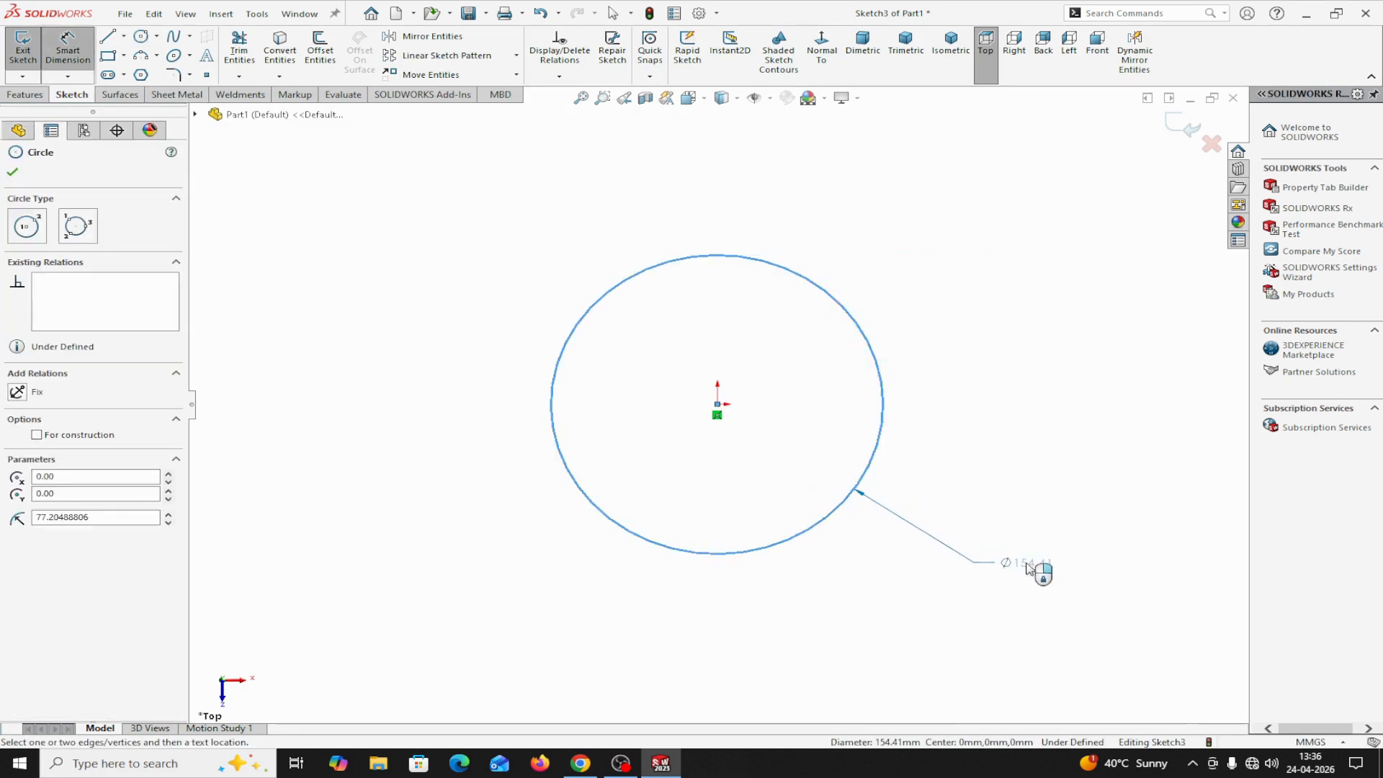
left_click(1029, 565)
type("200")
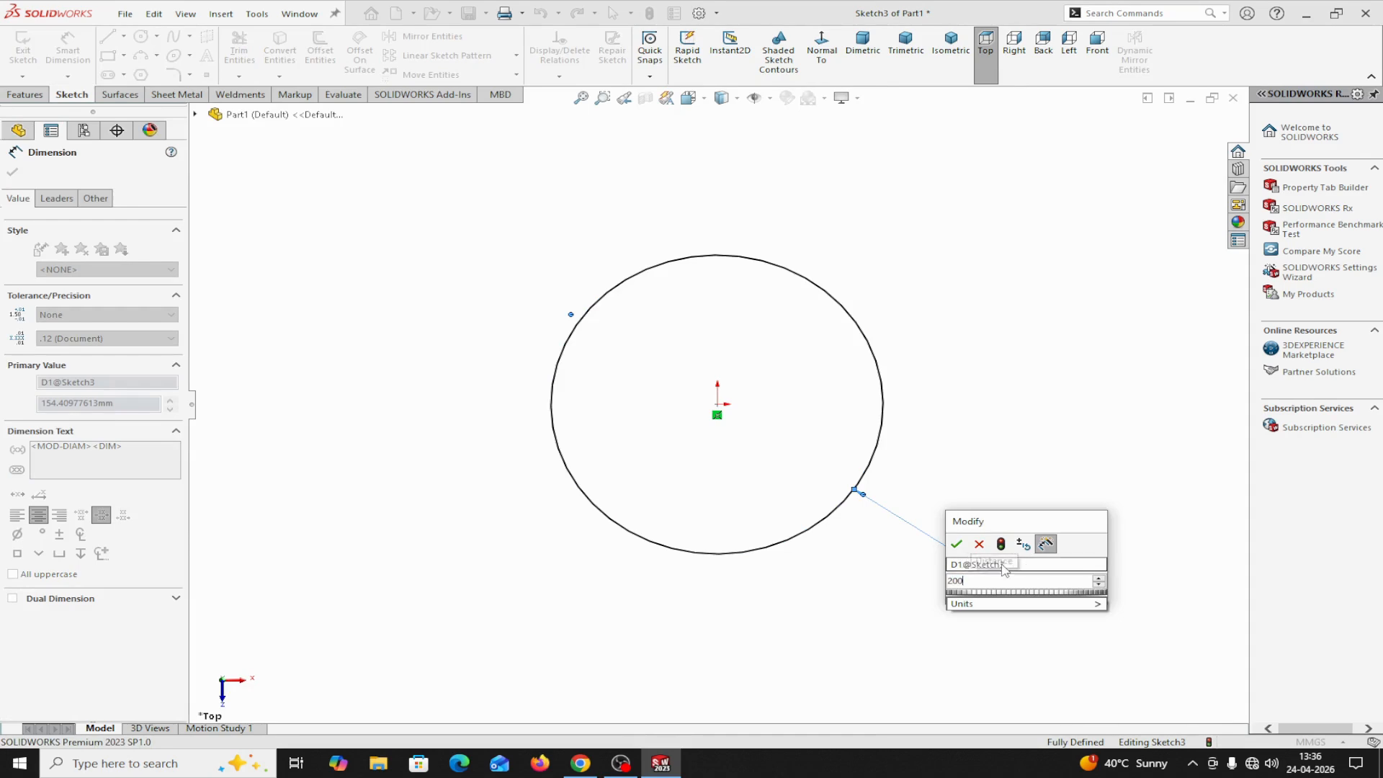
left_click(956, 544)
left_click(866, 554)
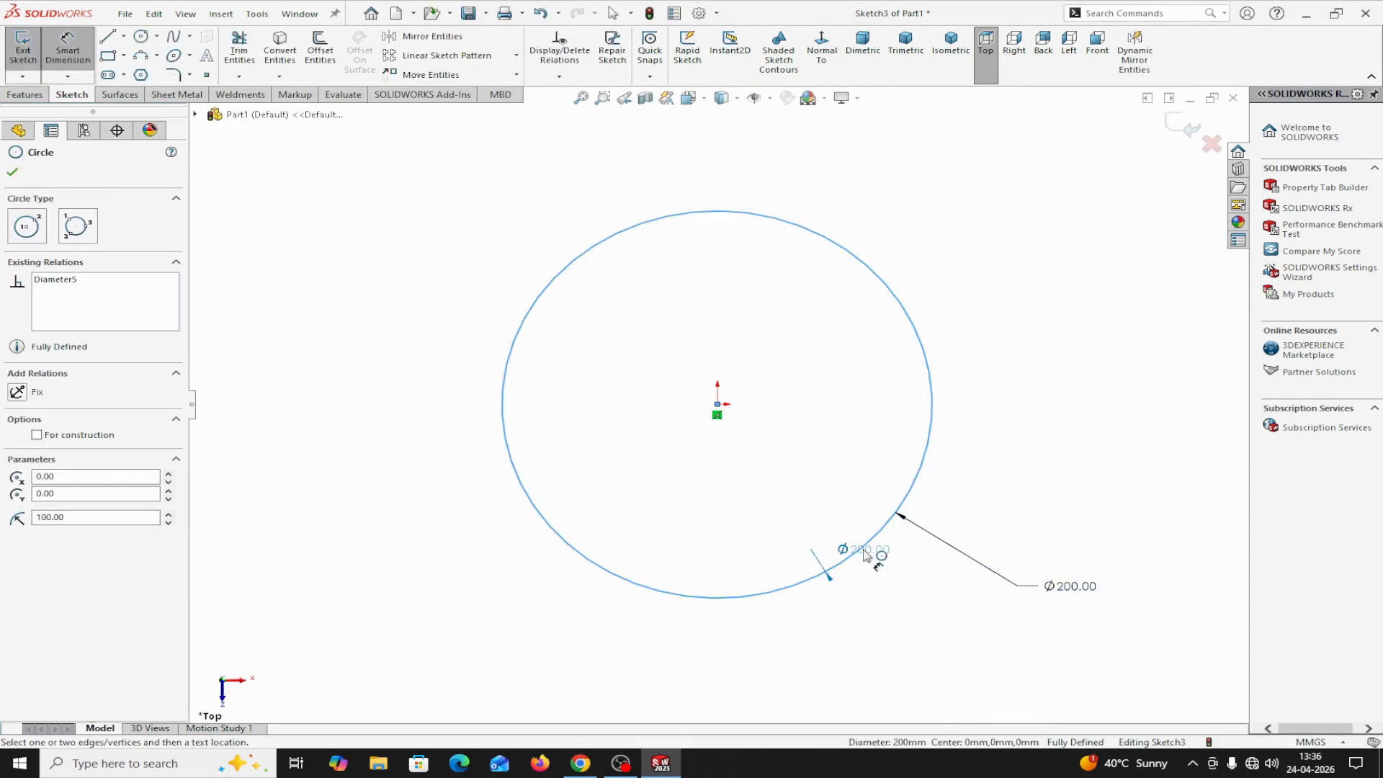
left_click(13, 173)
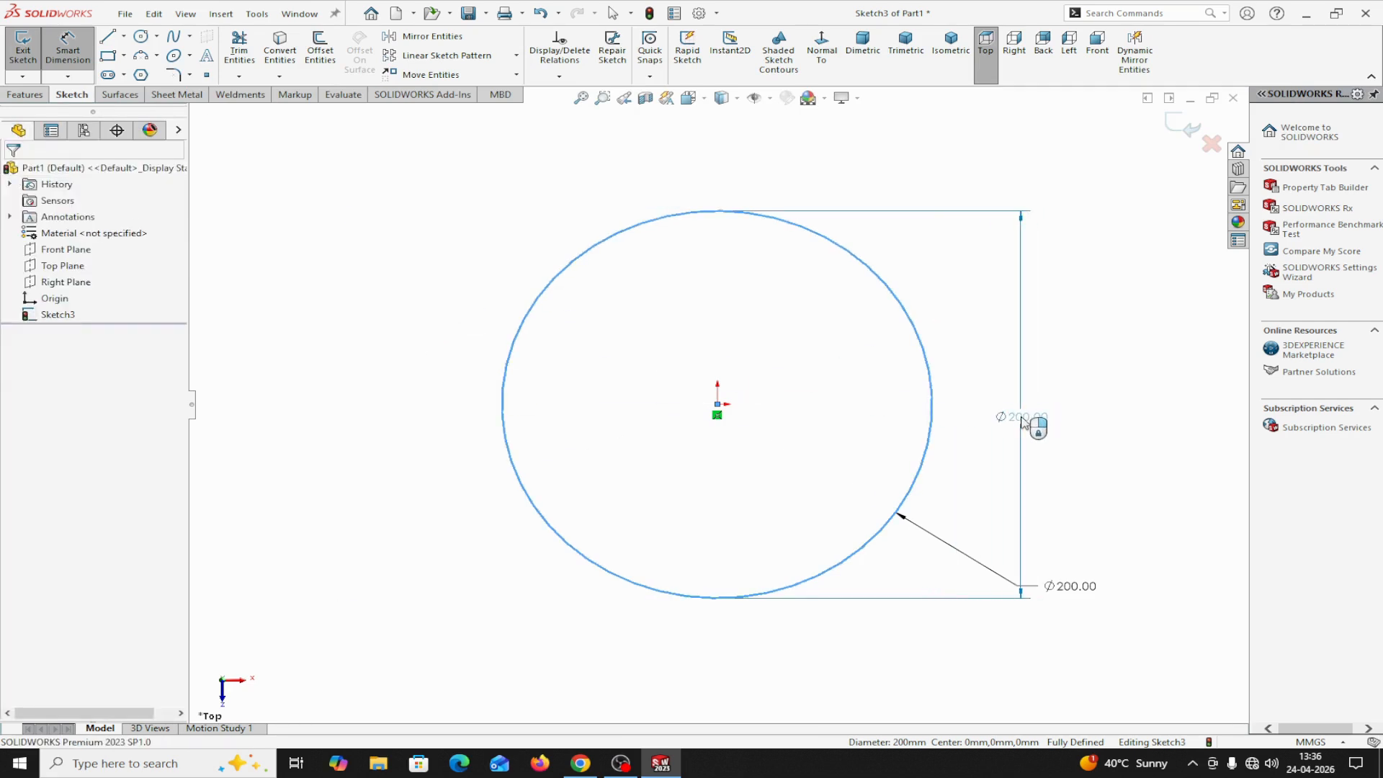
key("Escape")
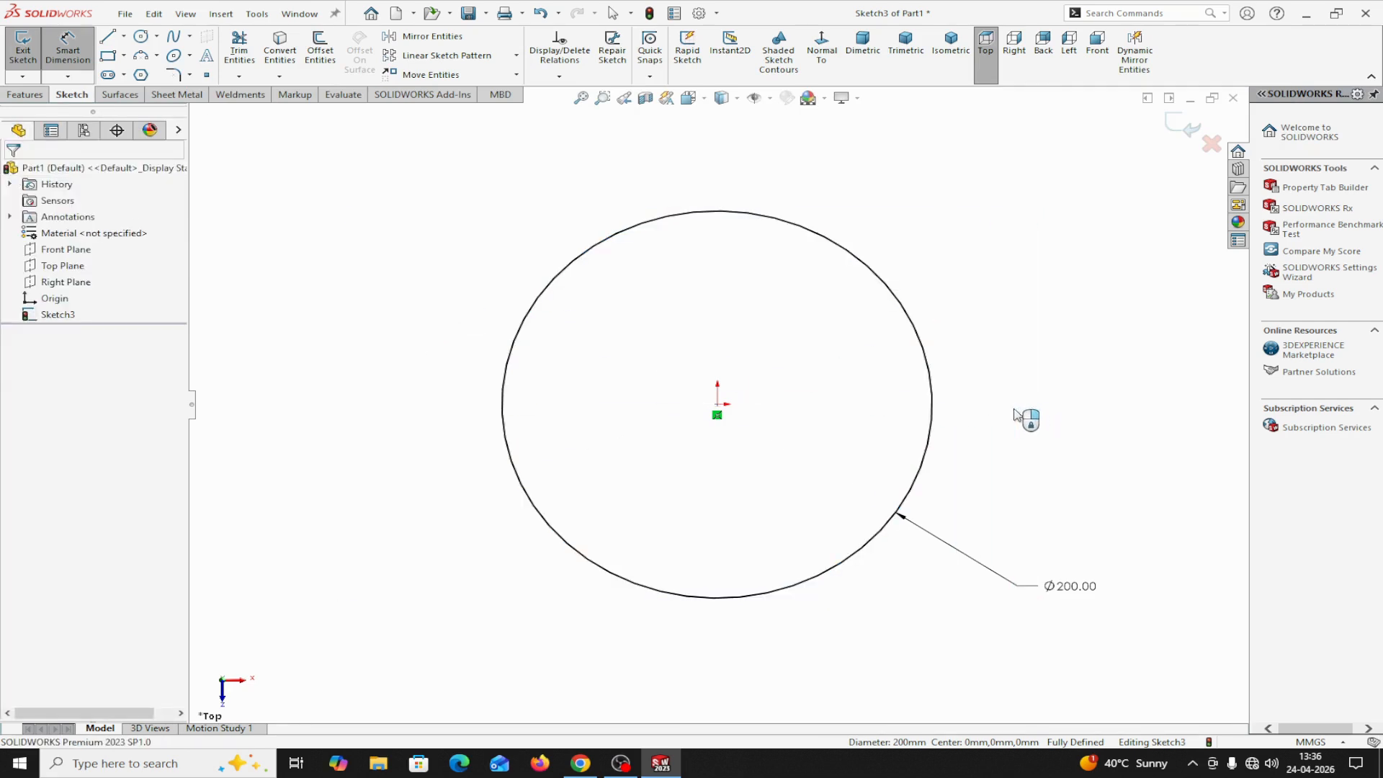
left_click(926, 457)
key("Escape")
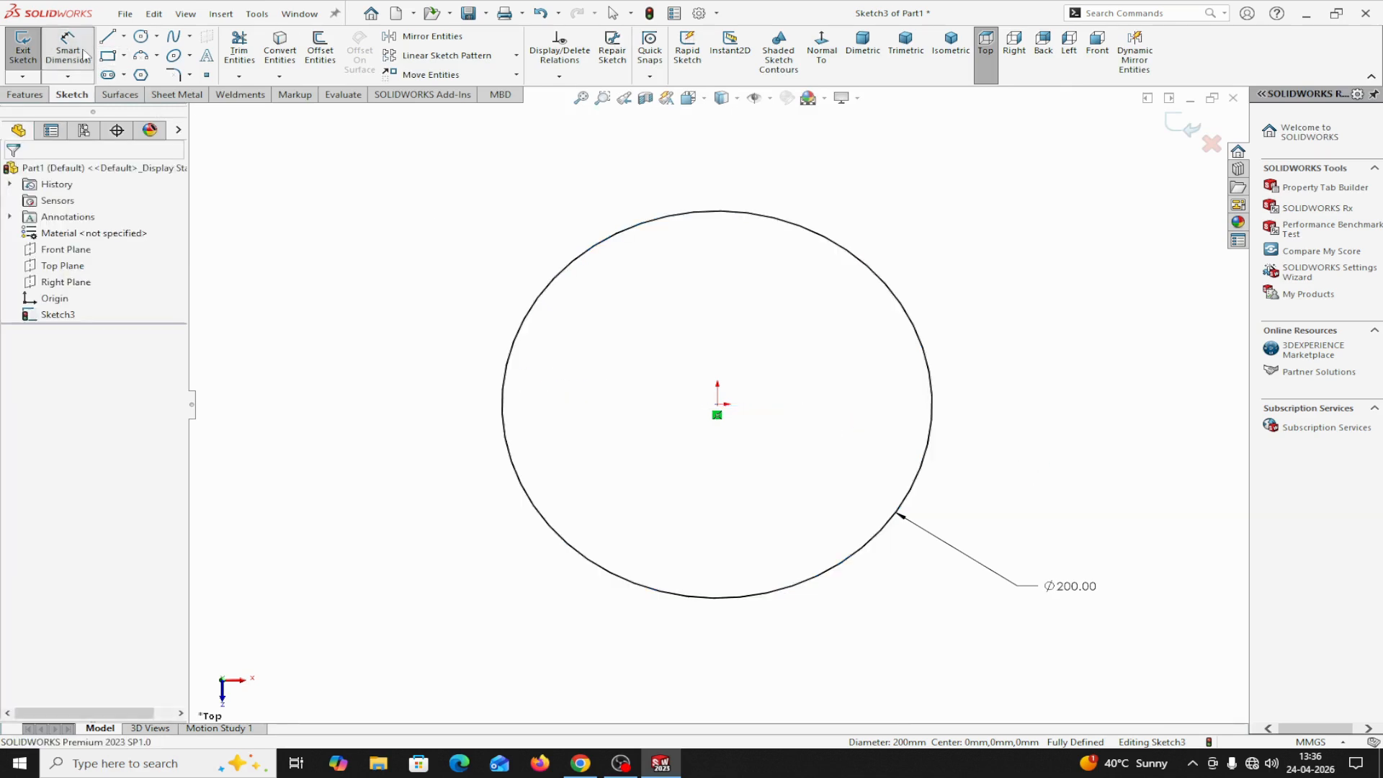
key("Escape")
Convert the 200 mm circle to construction geometry and draw a circle of about 12 mm radius centred on its left quadrant point
left_click(940, 386)
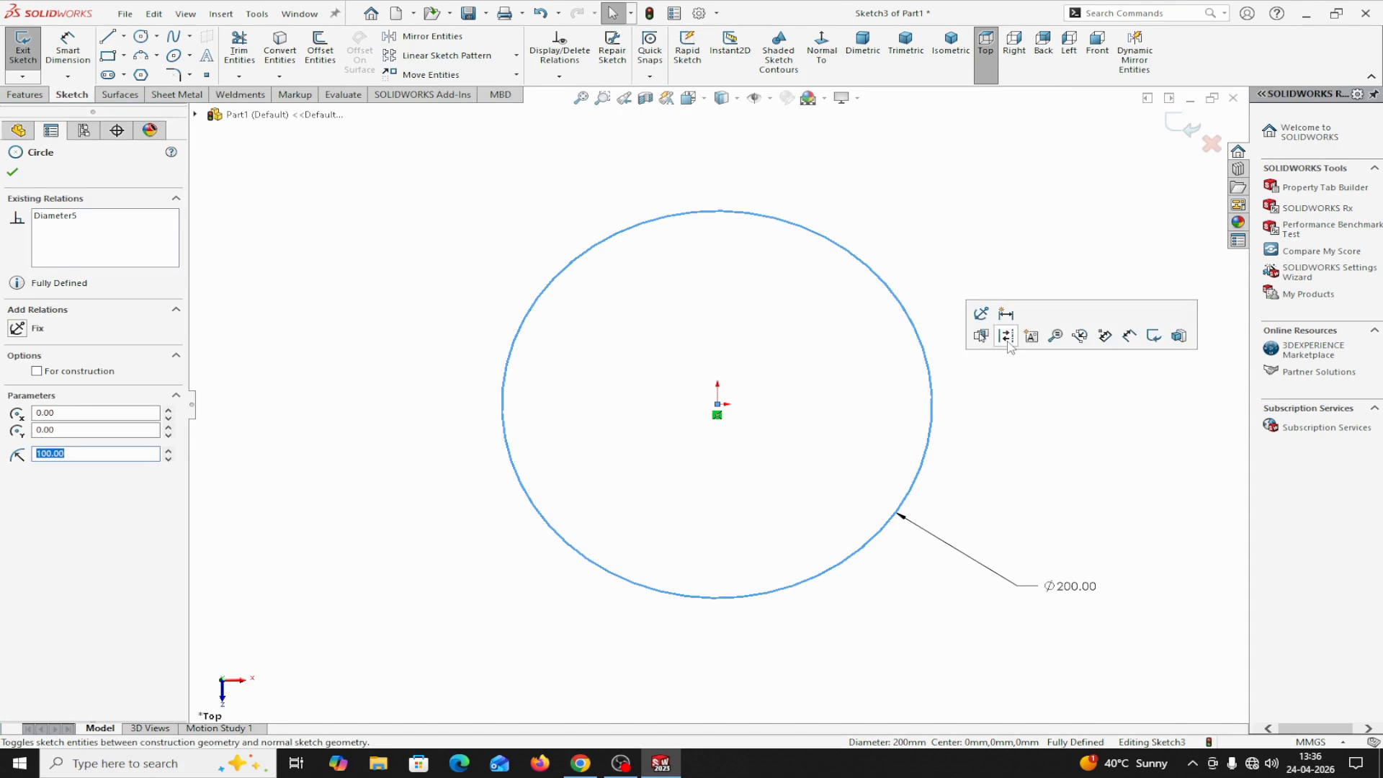
left_click(1011, 348)
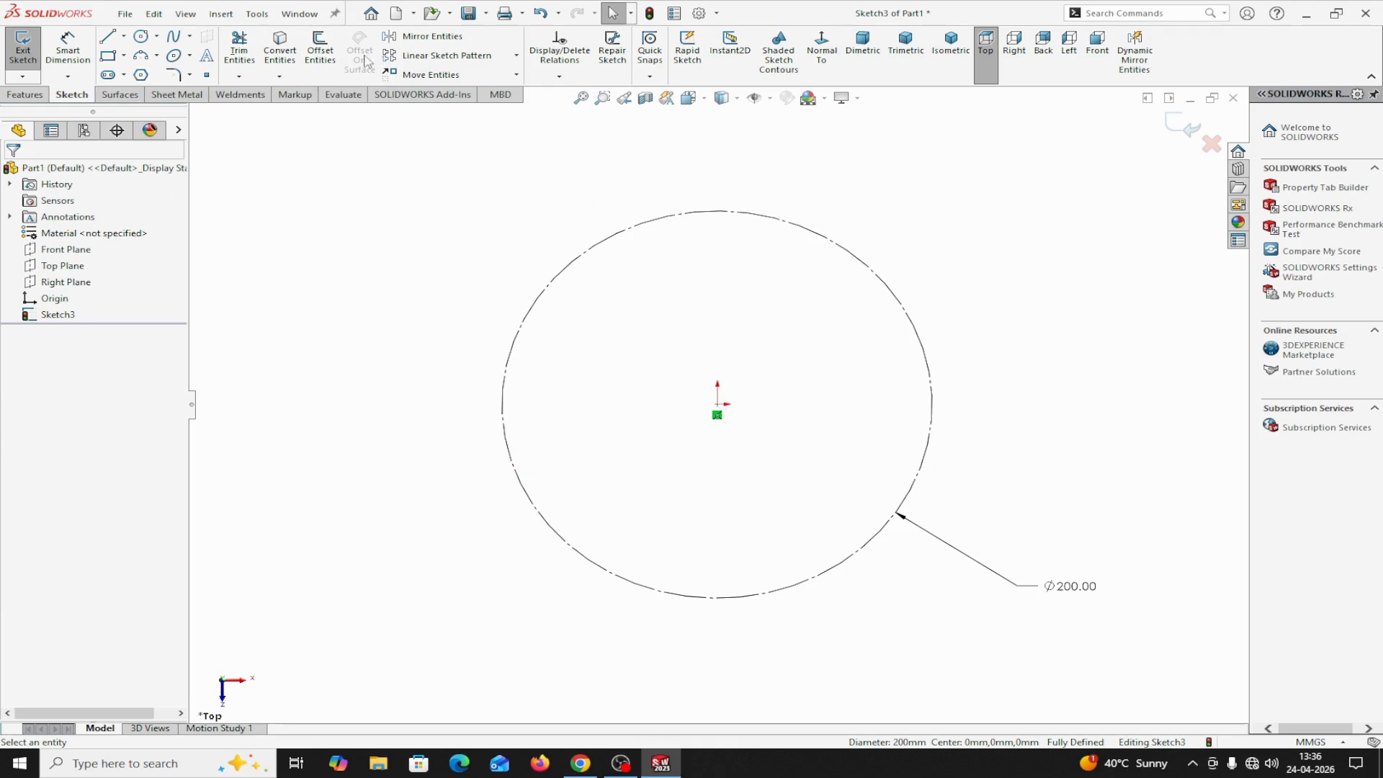
left_click(141, 37)
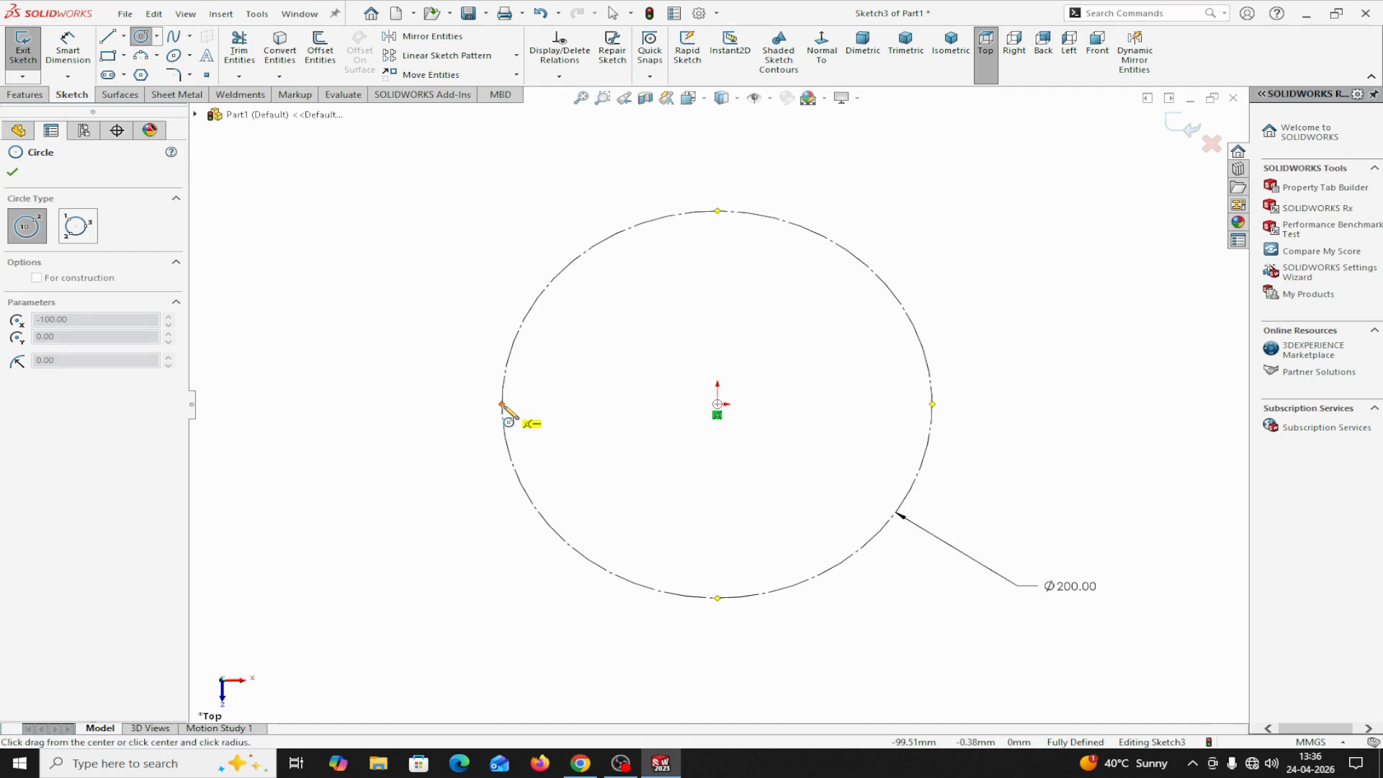
left_click(502, 404)
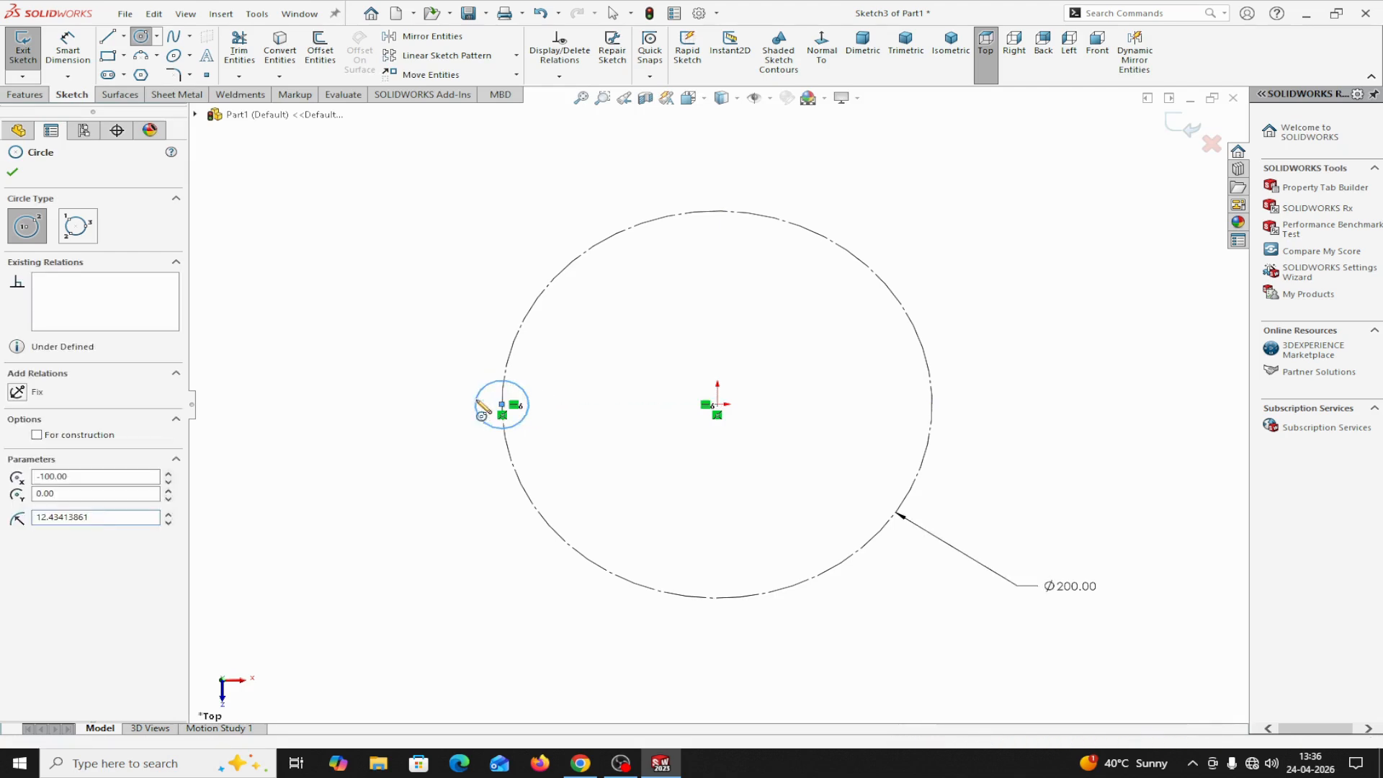
right_click(483, 408)
left_click(502, 415)
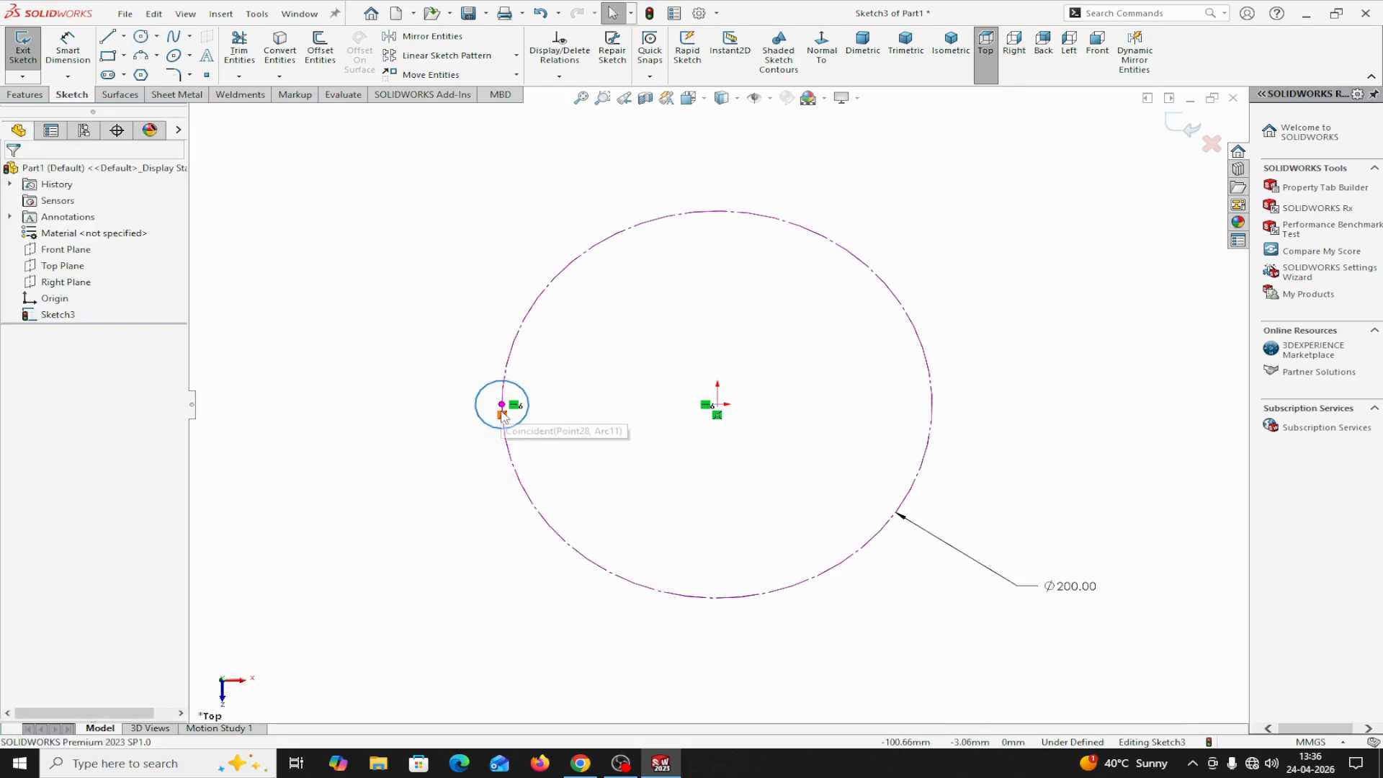
Dimension the small circle on the left quadrant to a diameter of 20 mm
left_click(68, 51)
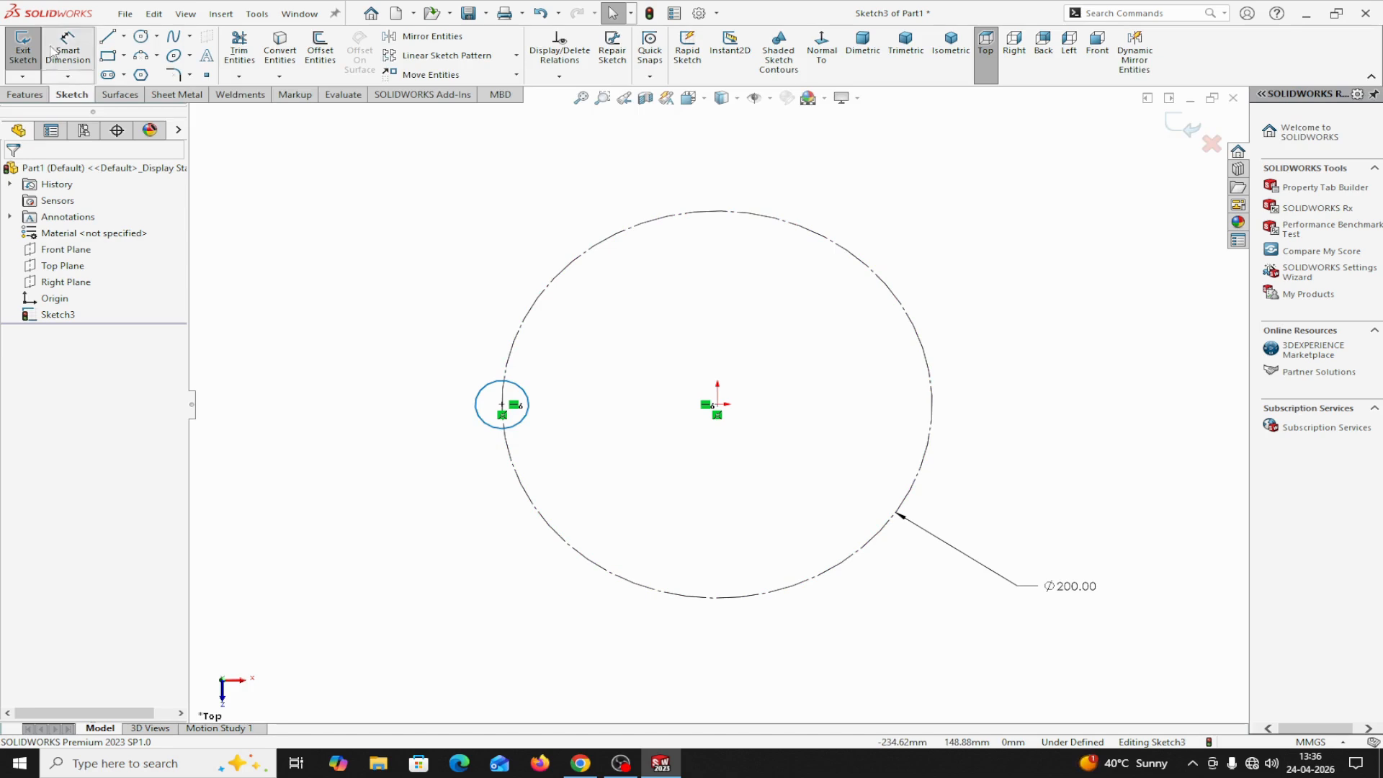
left_click(485, 422)
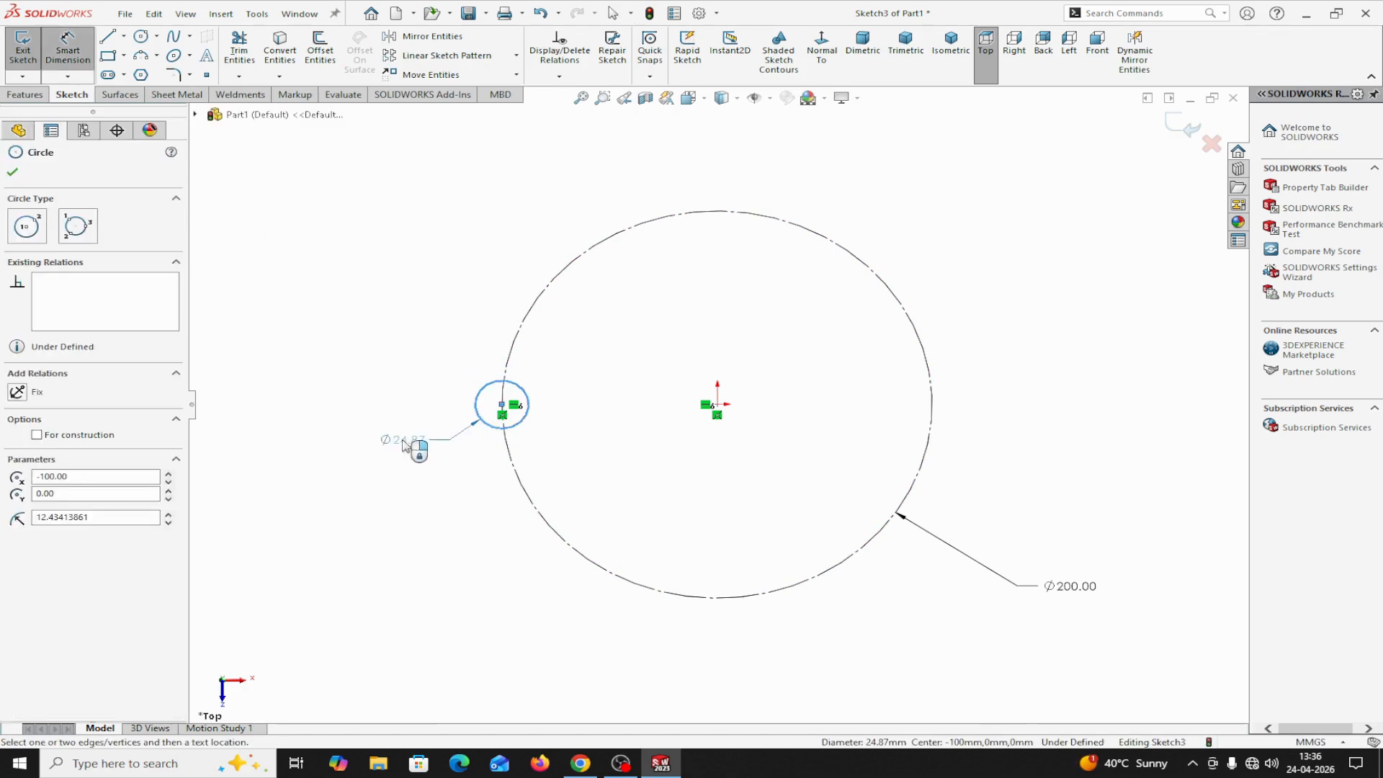
left_click(403, 443)
type("20")
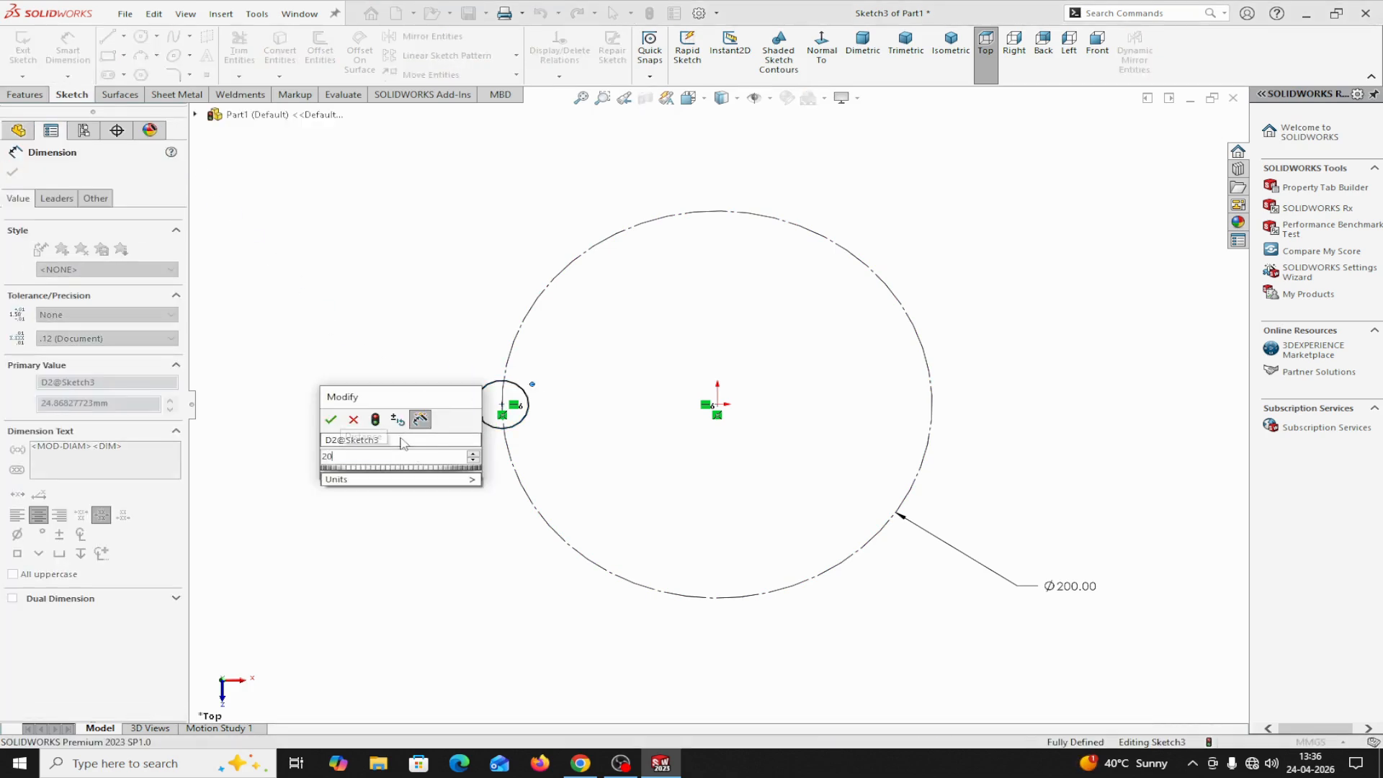
left_click(331, 419)
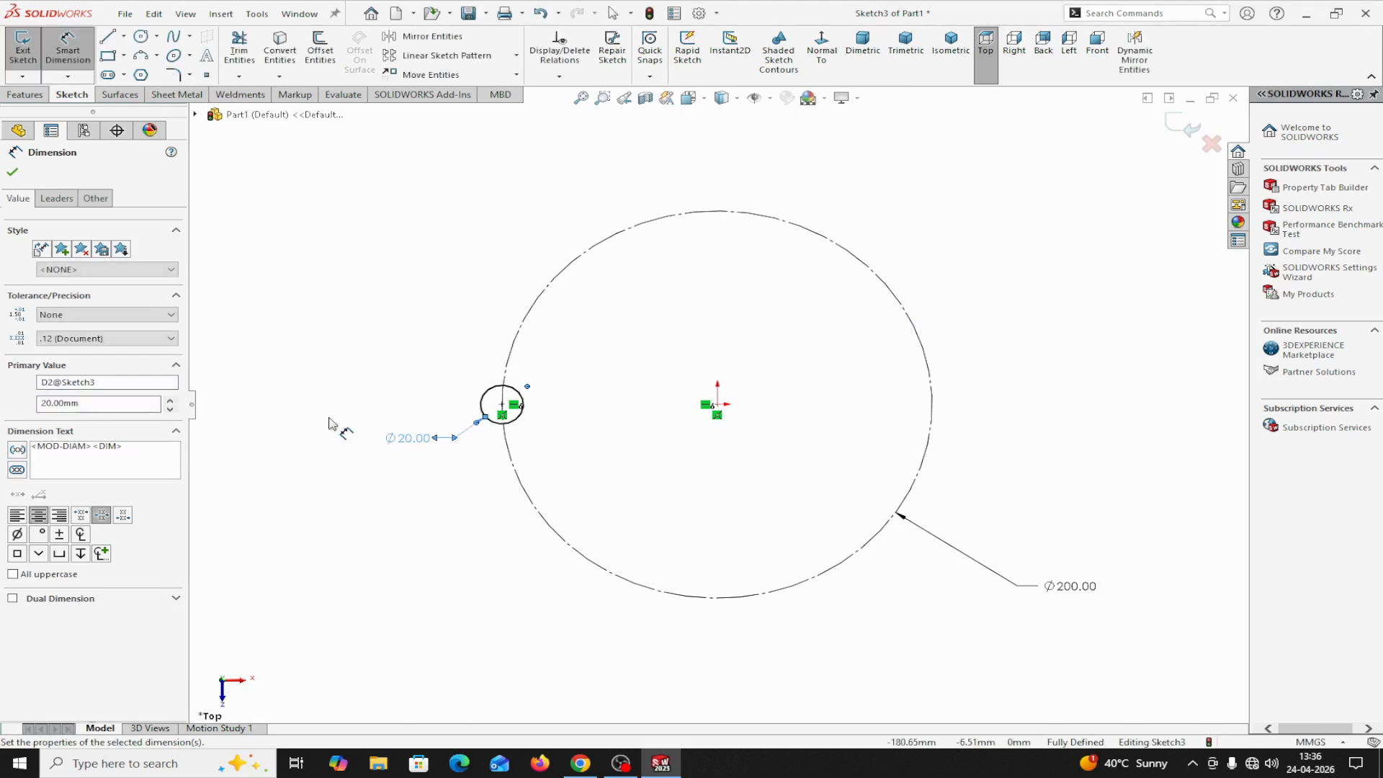
Set up a circular sketch pattern centred on the origin point, with dimensioned angular spacing of 60°
left_click(13, 173)
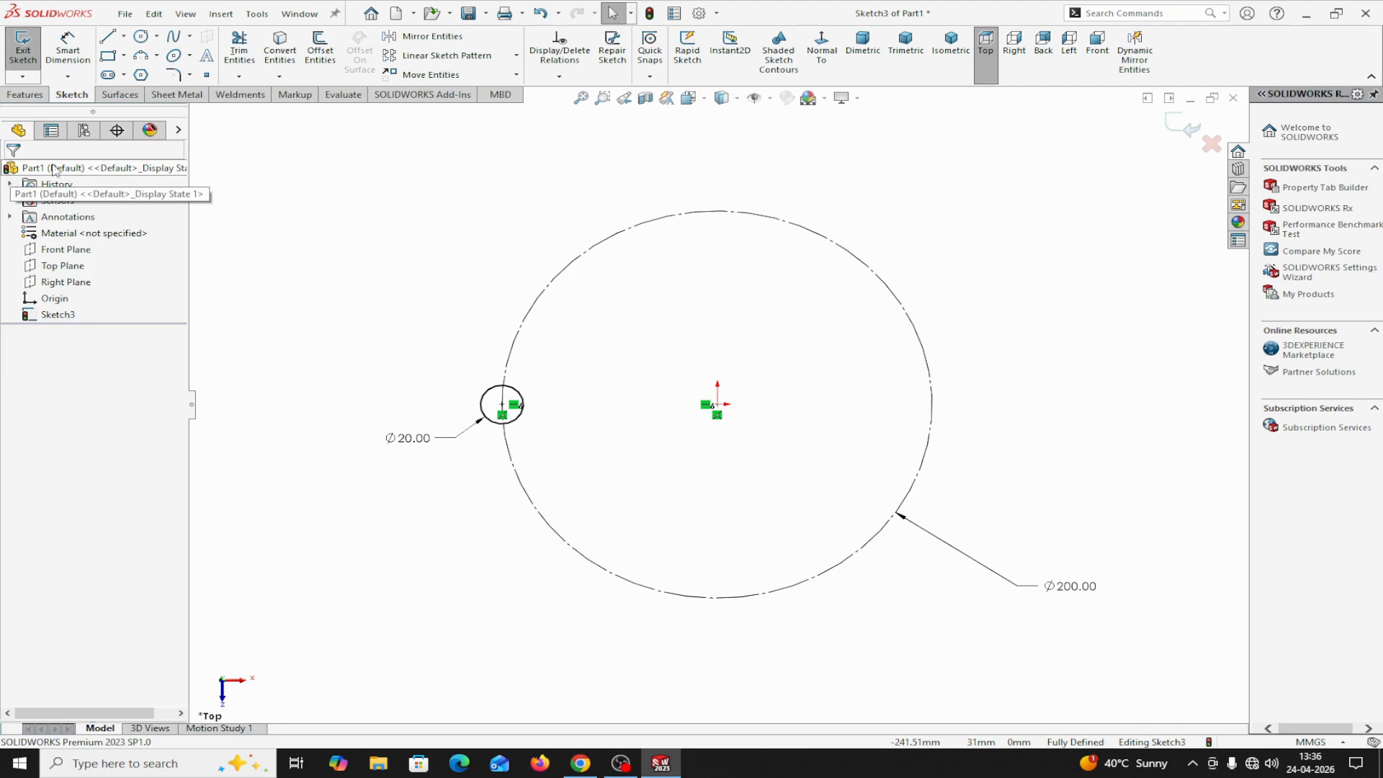
left_click(516, 56)
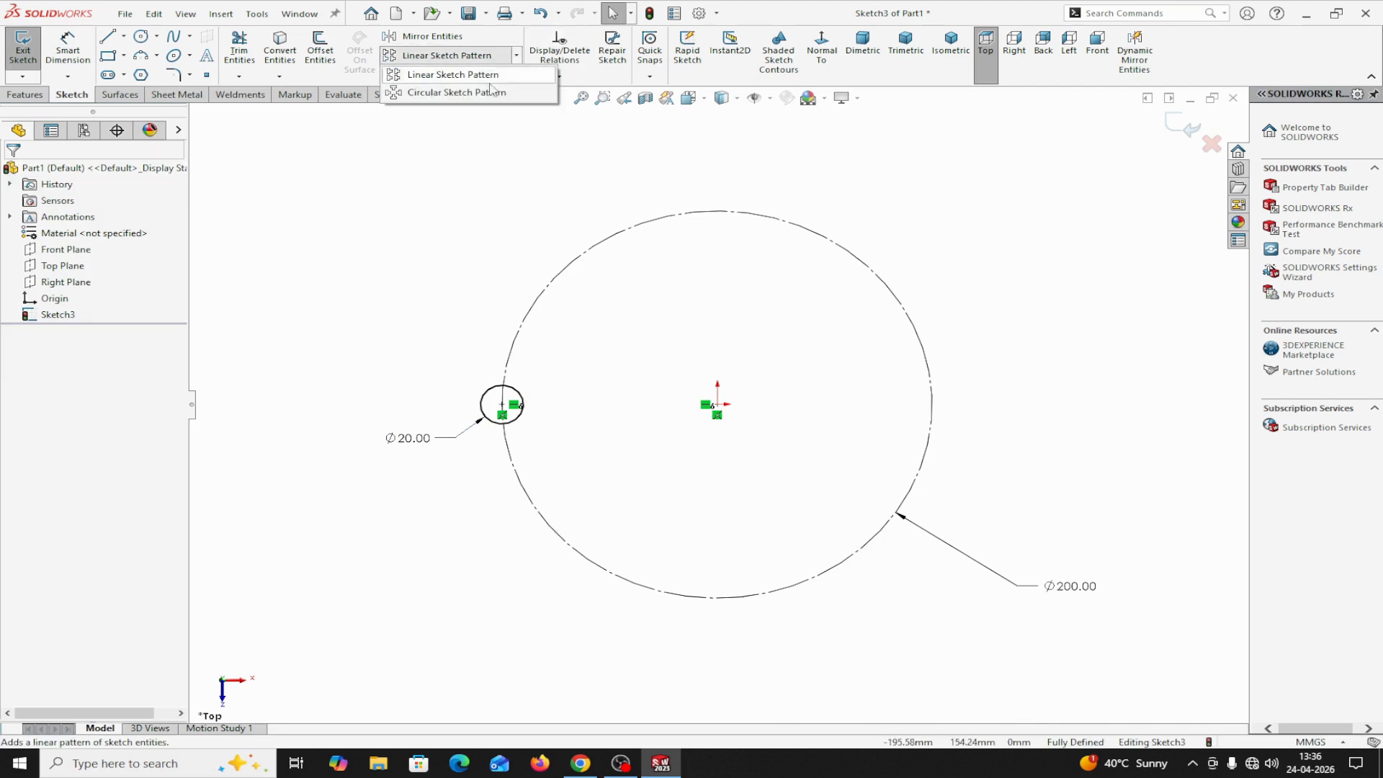
left_click(492, 90)
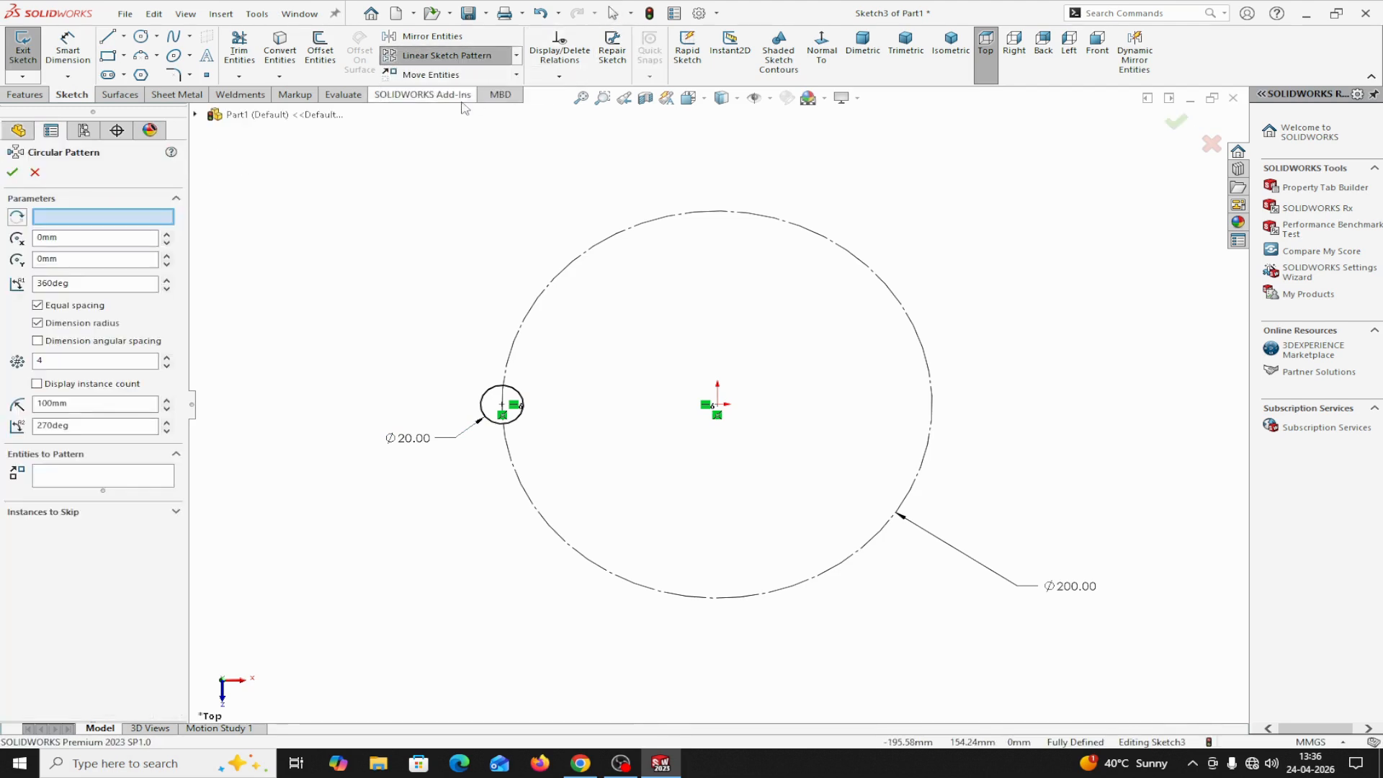
left_click(111, 219)
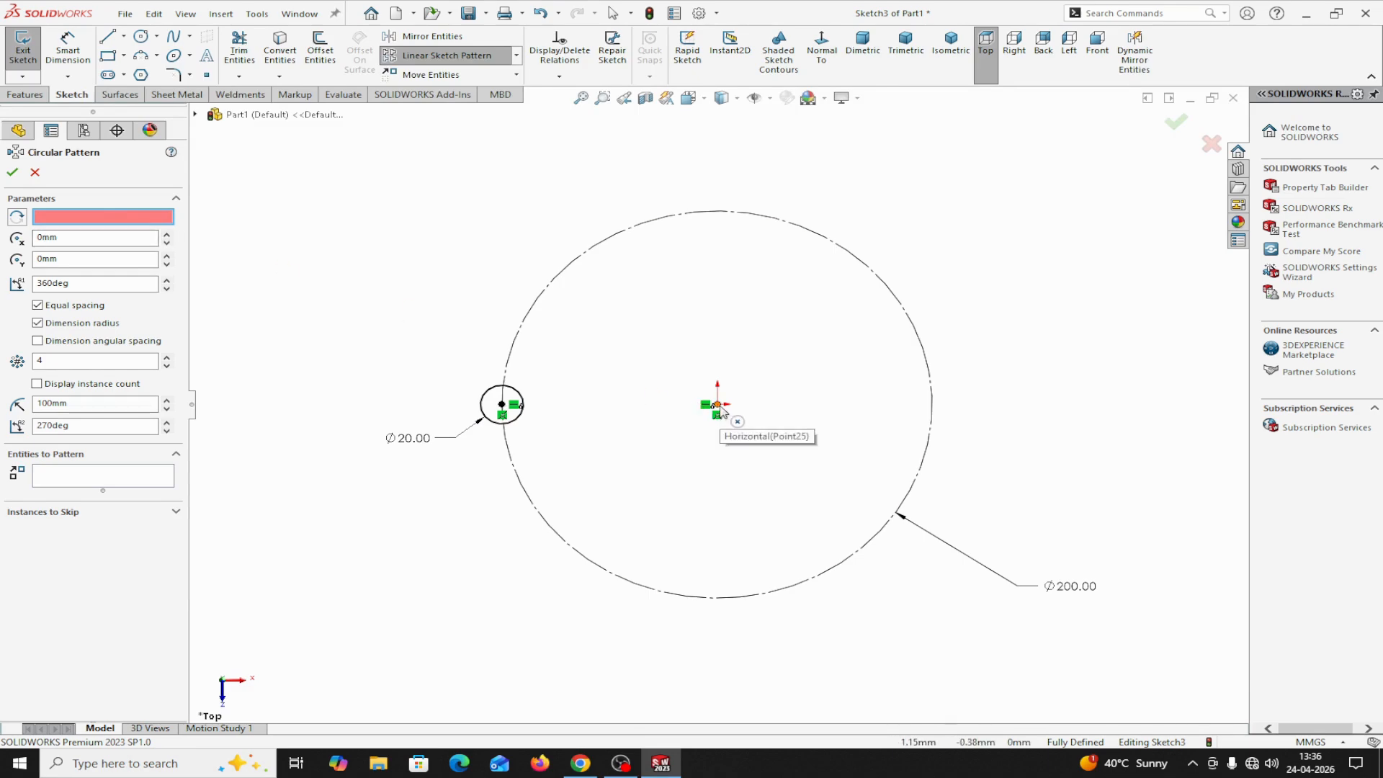
left_click(719, 408)
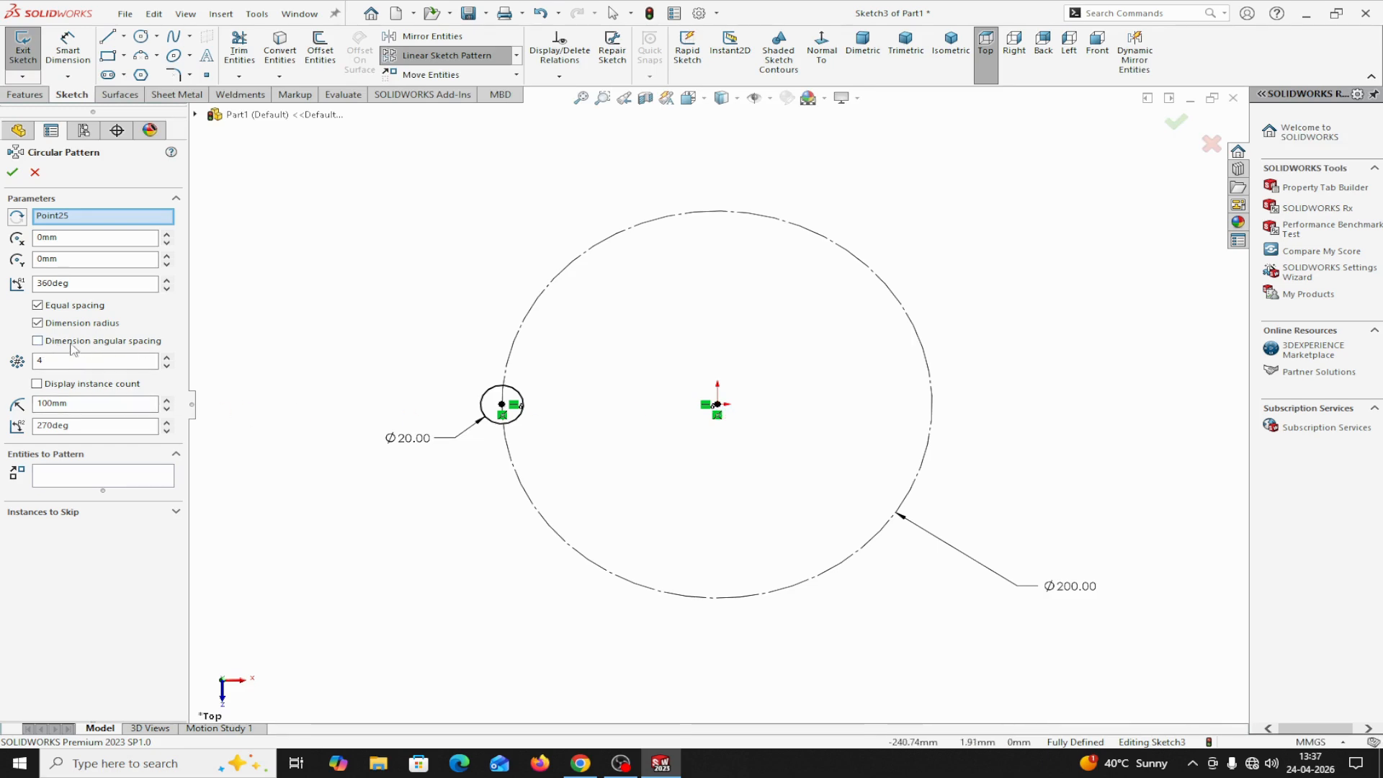
left_click(38, 340)
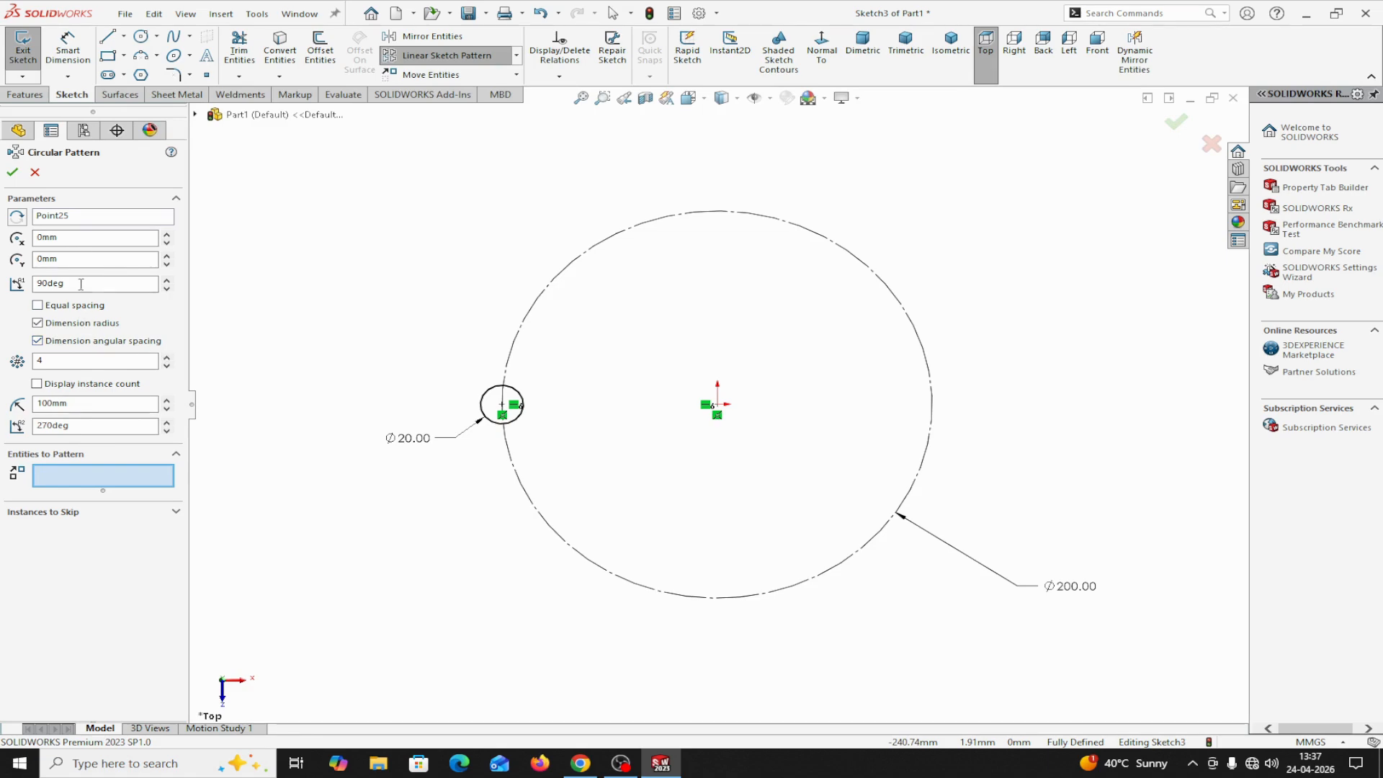
left_click_drag(81, 284, 24, 283)
type("60")
left_click(283, 285)
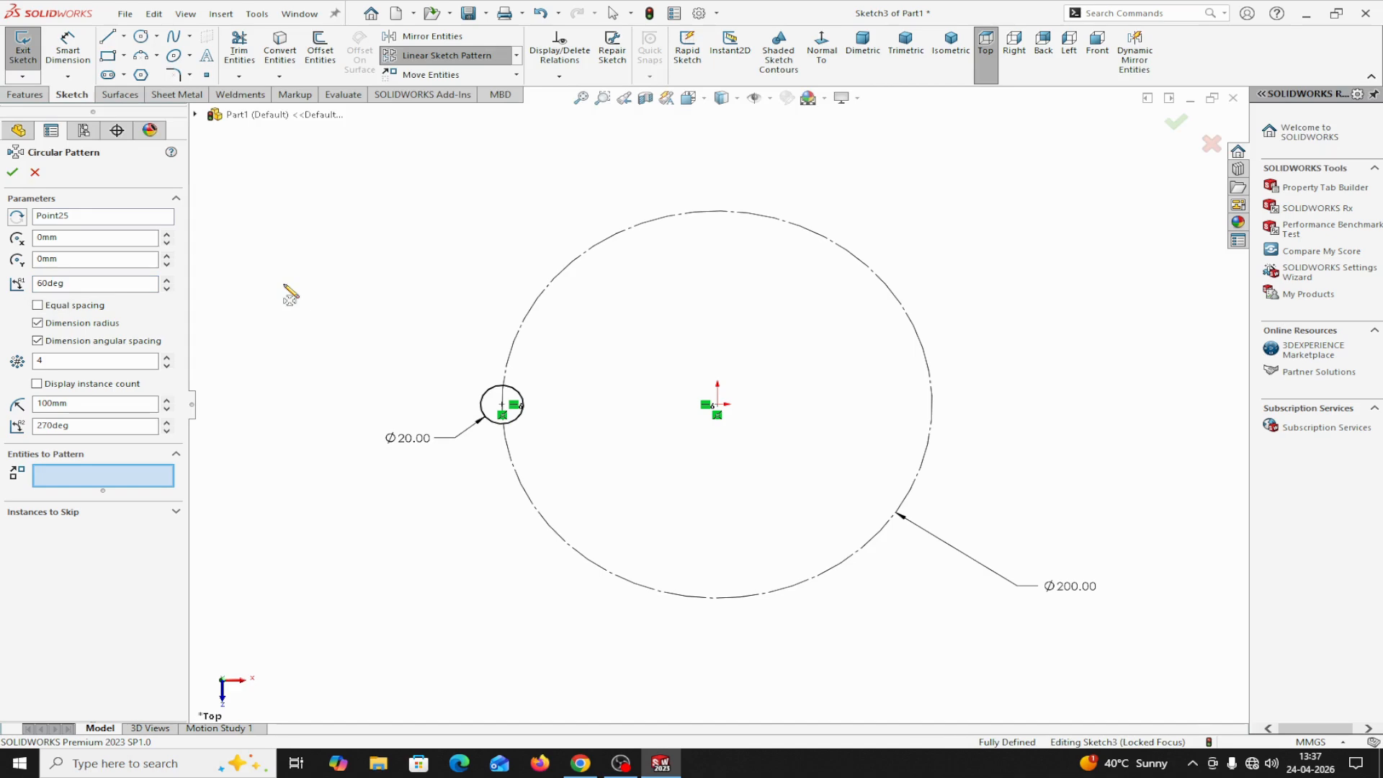
Set the circular pattern to 5 instances and apply it to the 20 mm circle
left_click(167, 358)
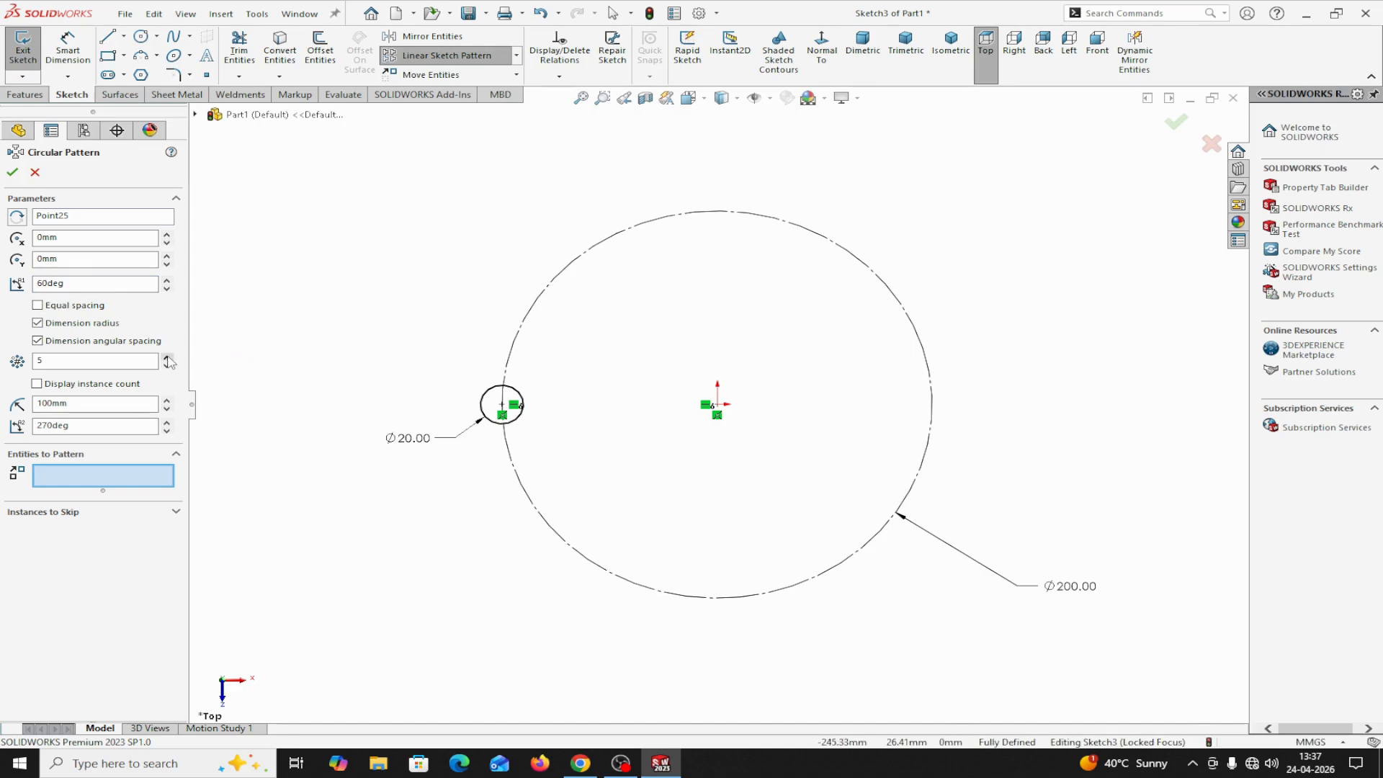
left_click(97, 476)
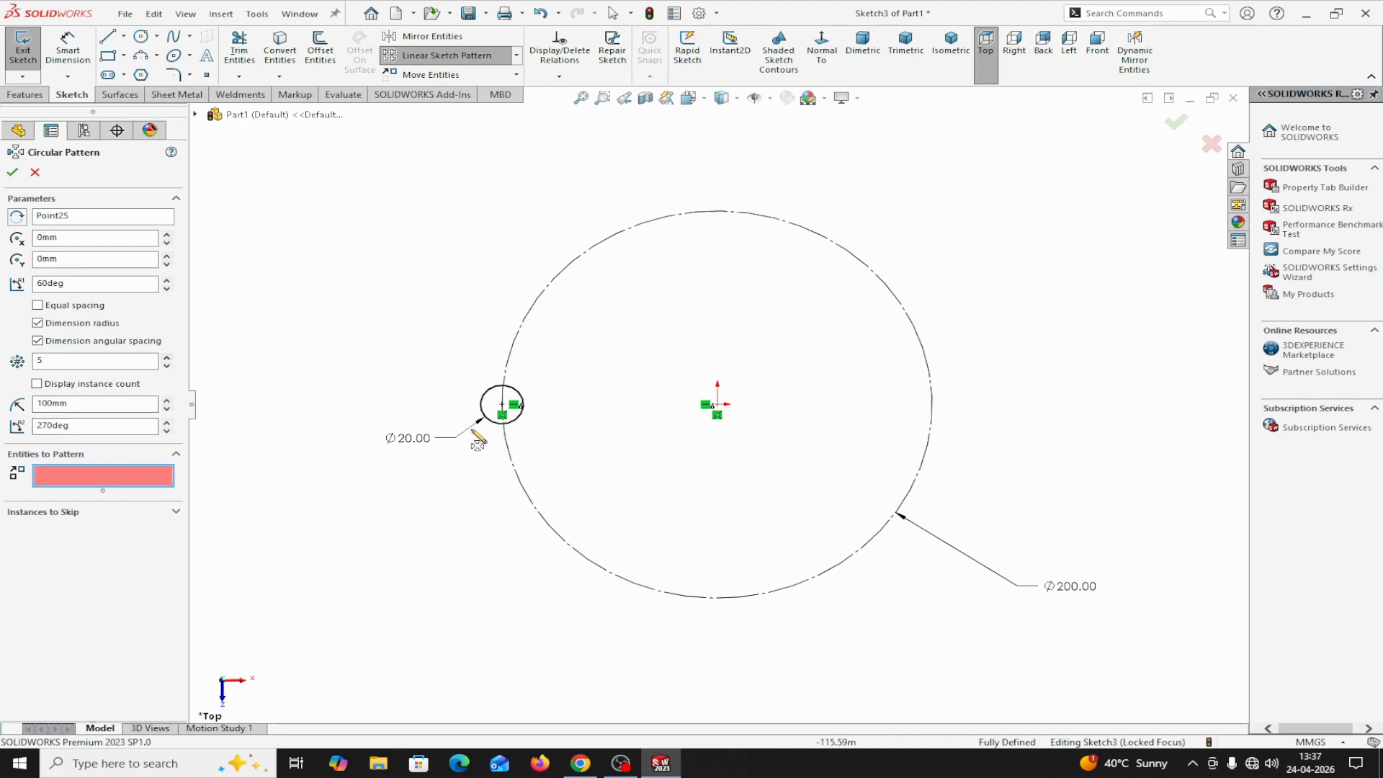
left_click(490, 424)
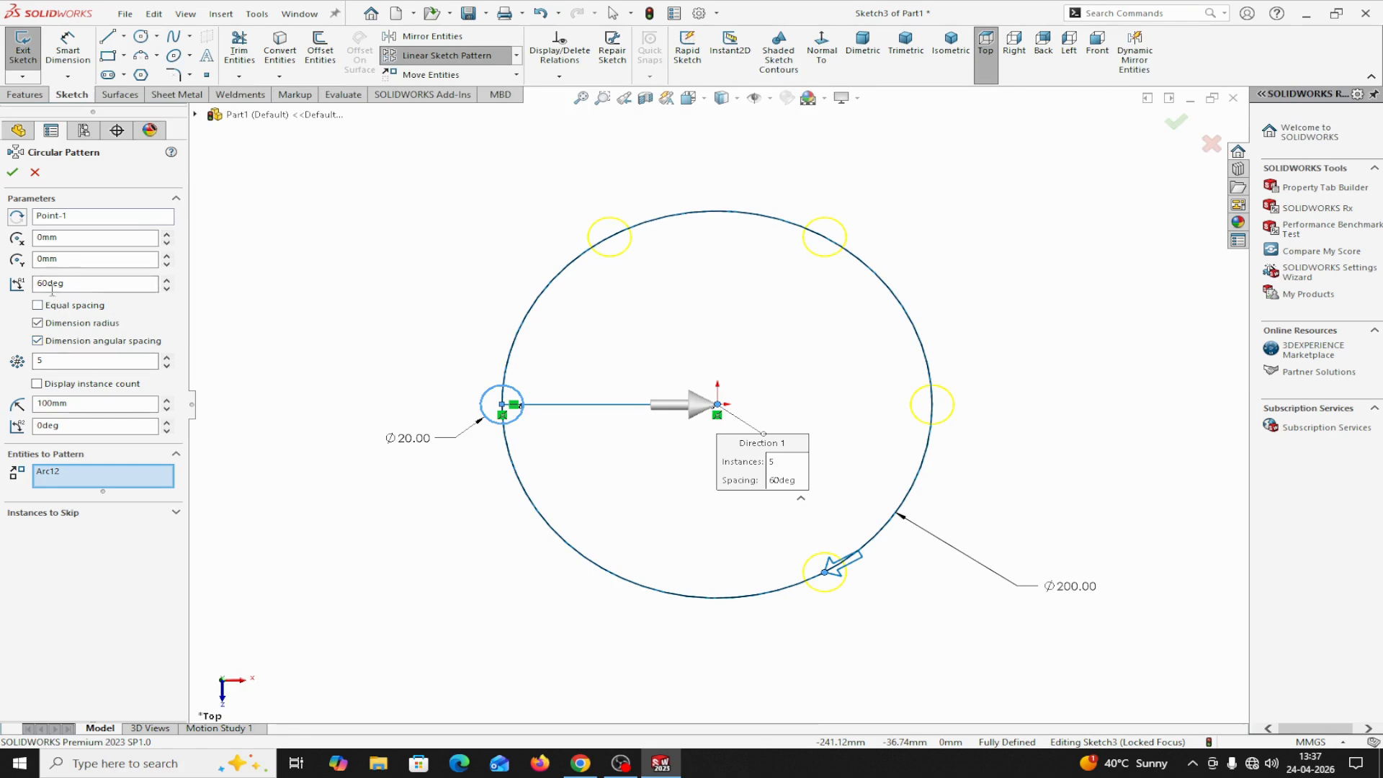
left_click(12, 173)
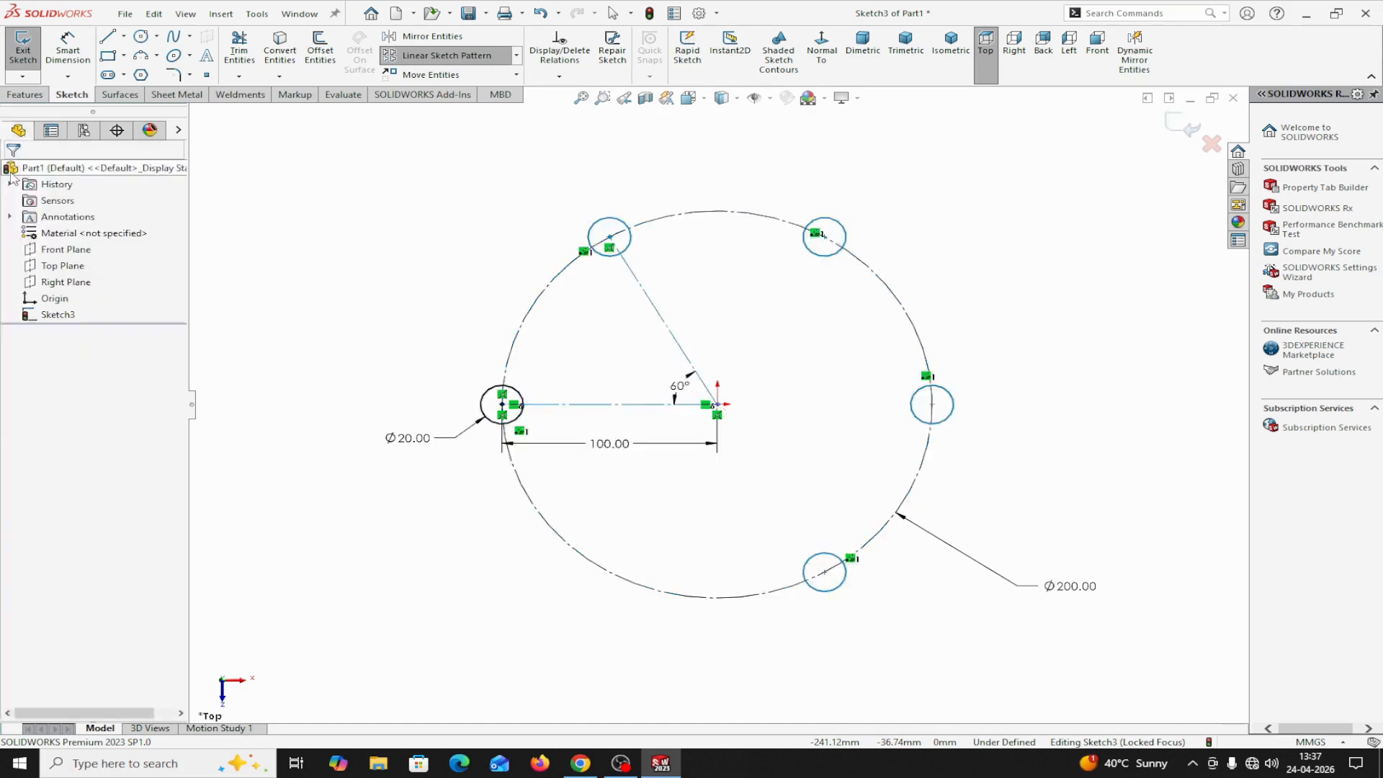
Draw a centerline from the origin to the centre of the upper-right patterned circle
left_click(124, 36)
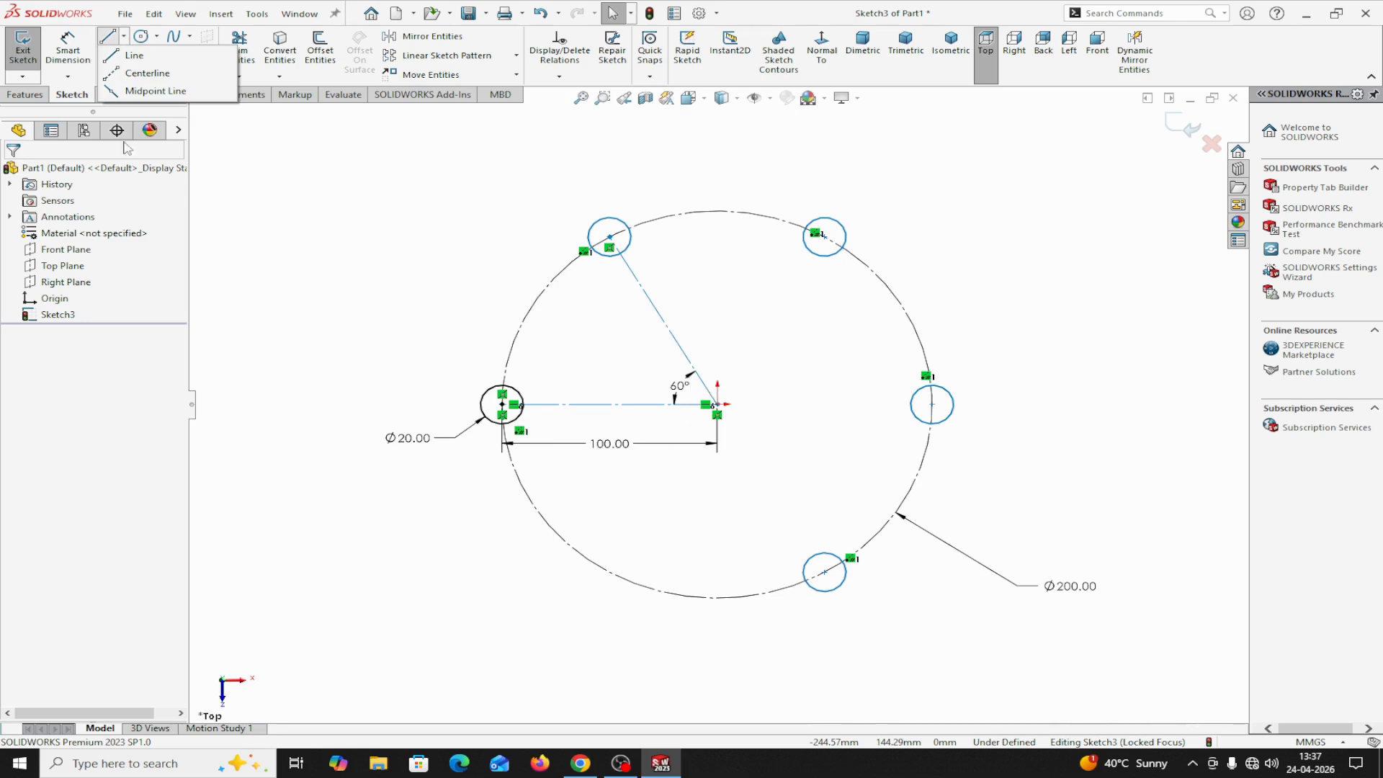
left_click(115, 73)
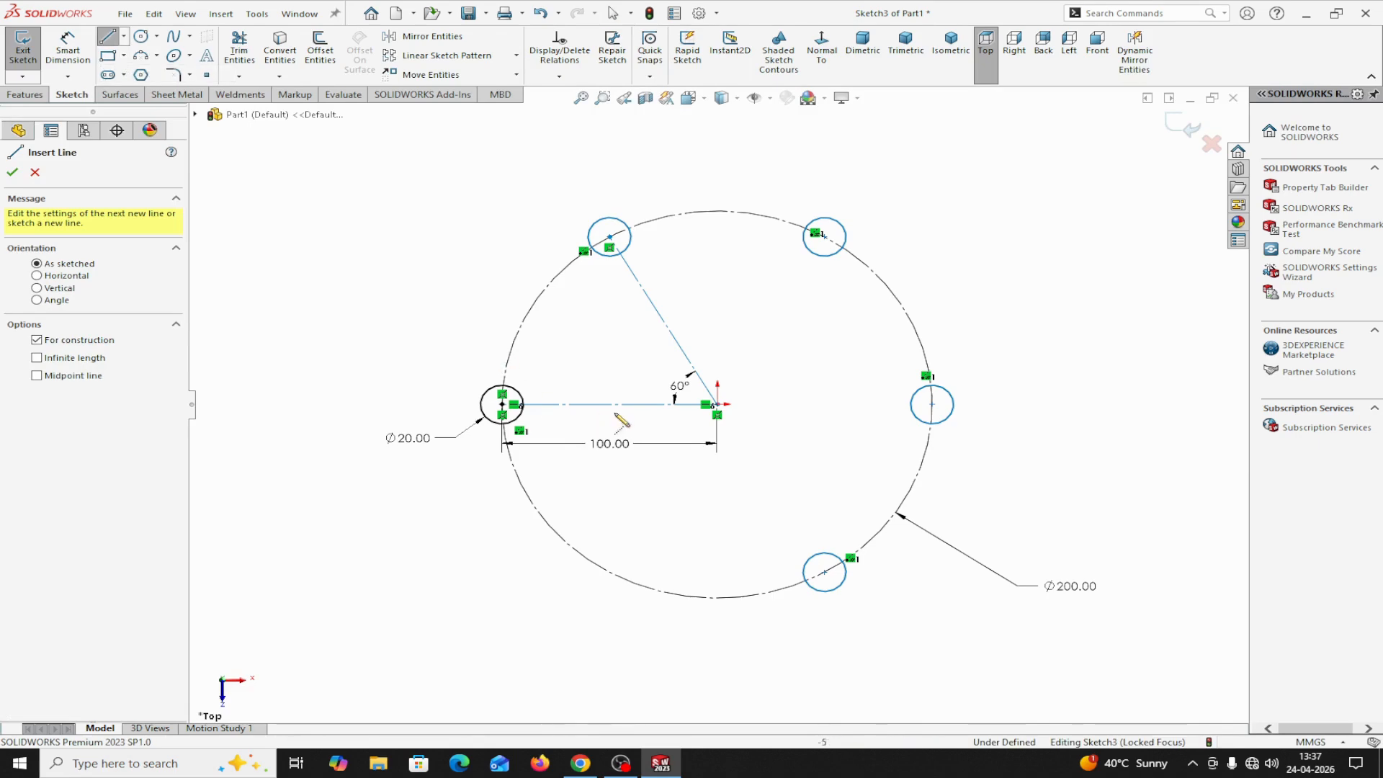
left_click(718, 406)
left_click(825, 237)
right_click(826, 240)
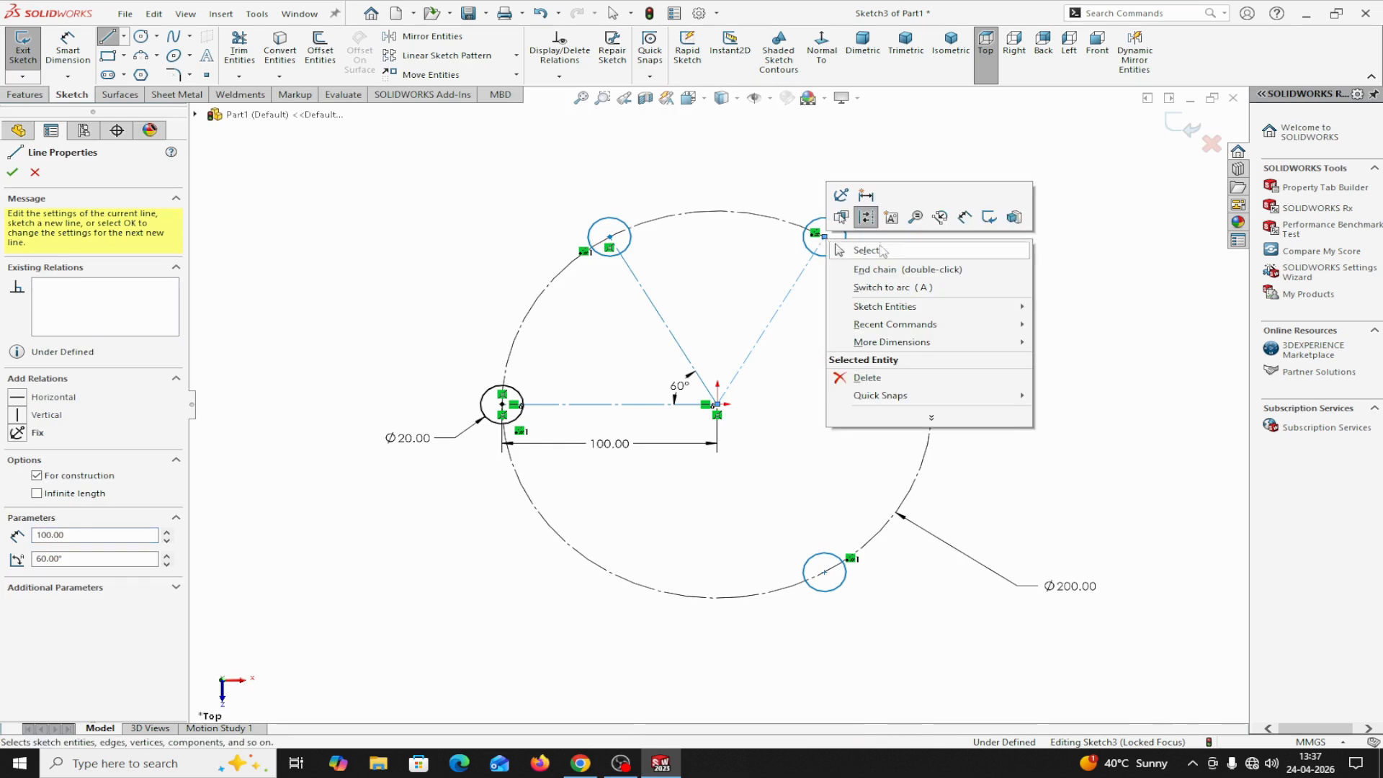
left_click(867, 250)
Add an angle dimension between the two sloping centerlines running to the upper patterned circles
left_click(67, 47)
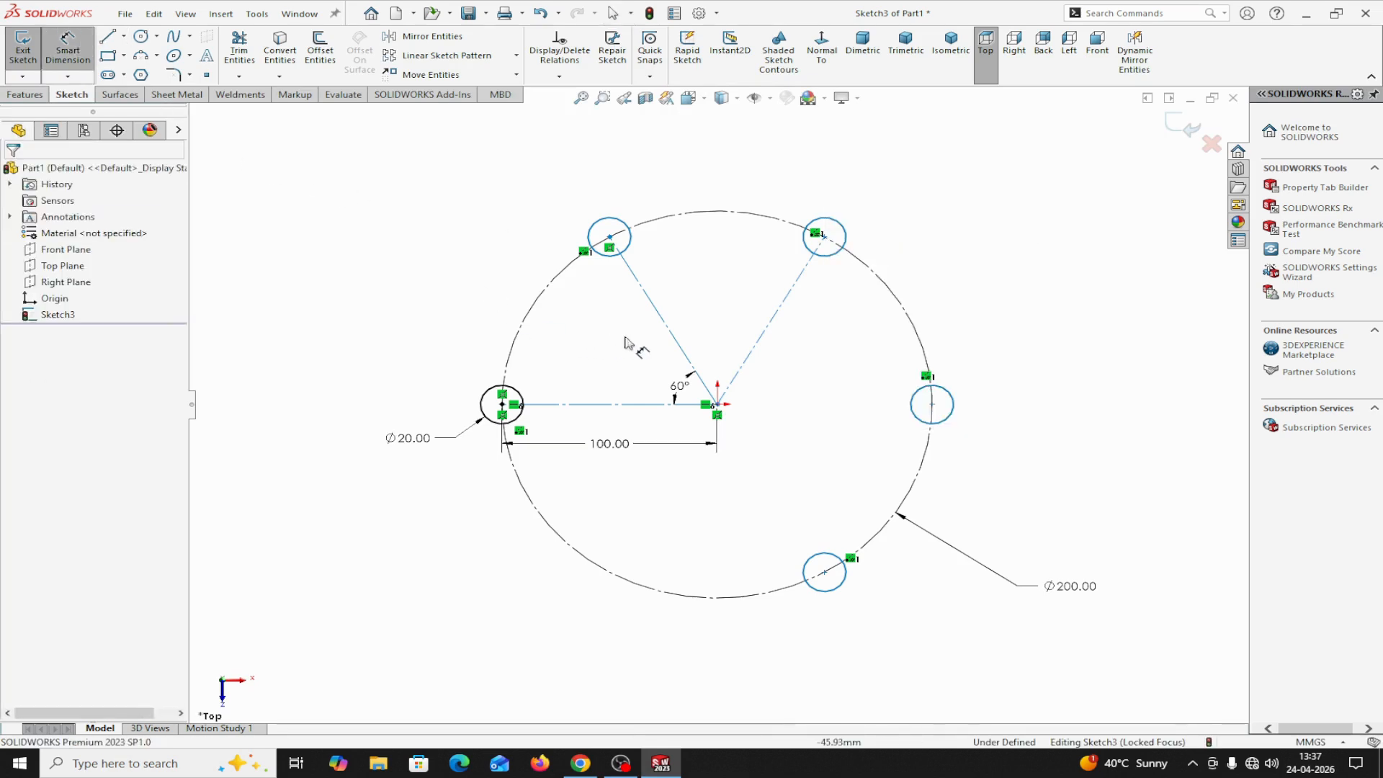
left_click(744, 363)
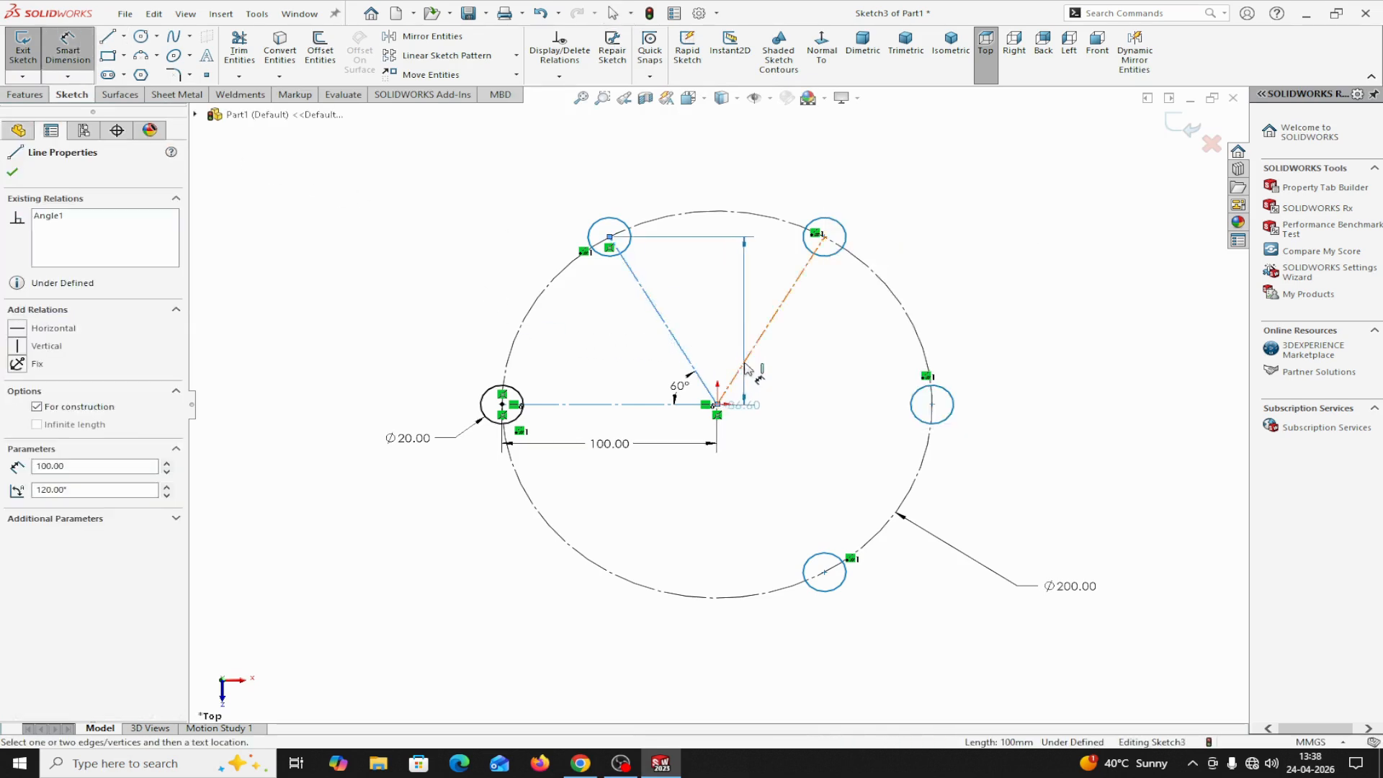
left_click(691, 367)
left_click(731, 315)
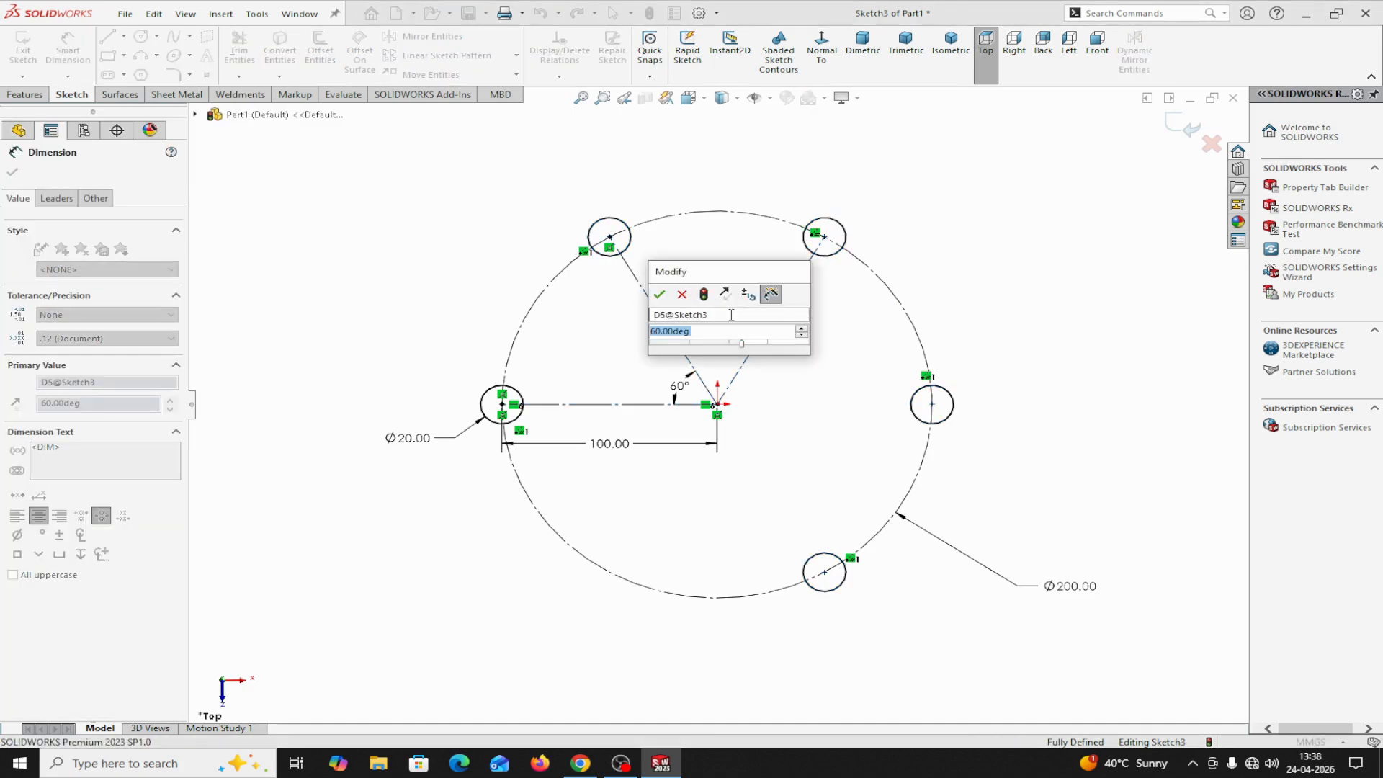
left_click(660, 294)
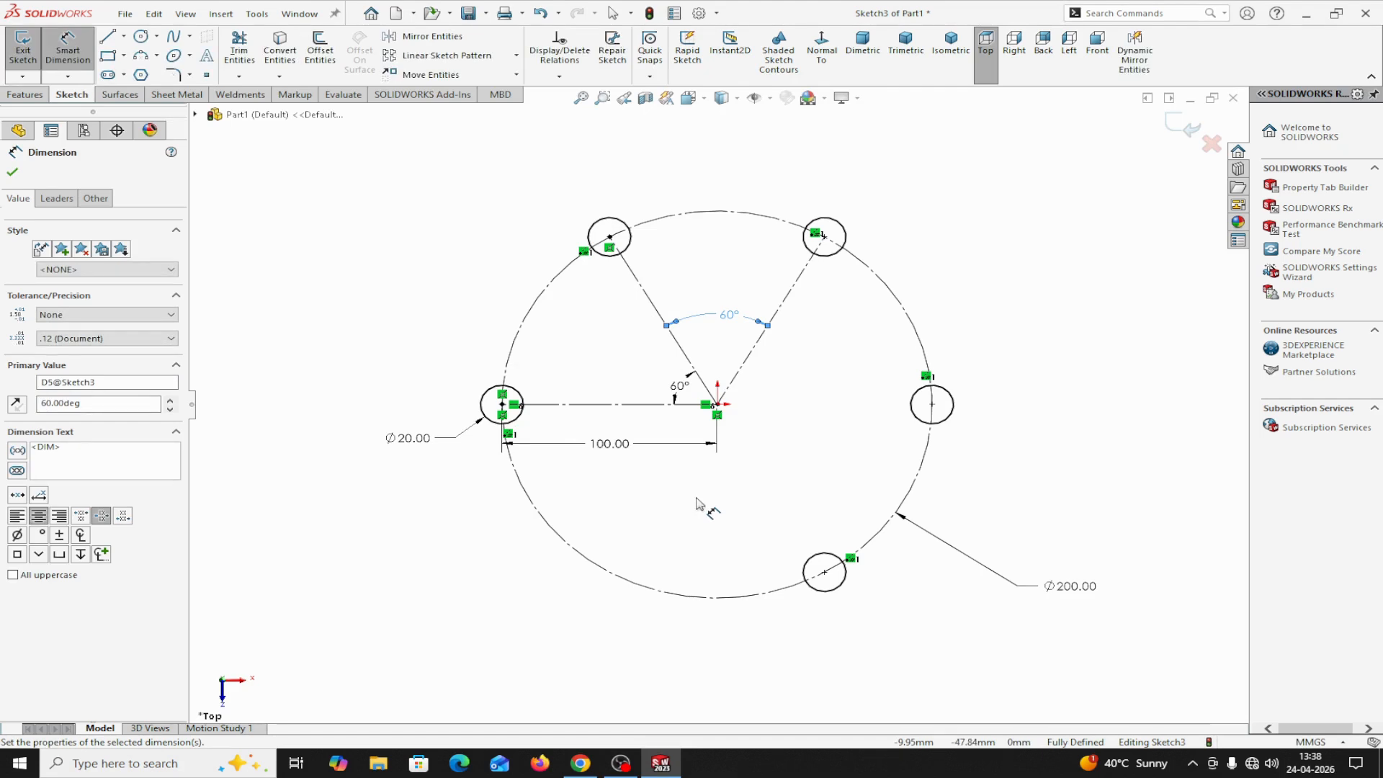
left_click(13, 173)
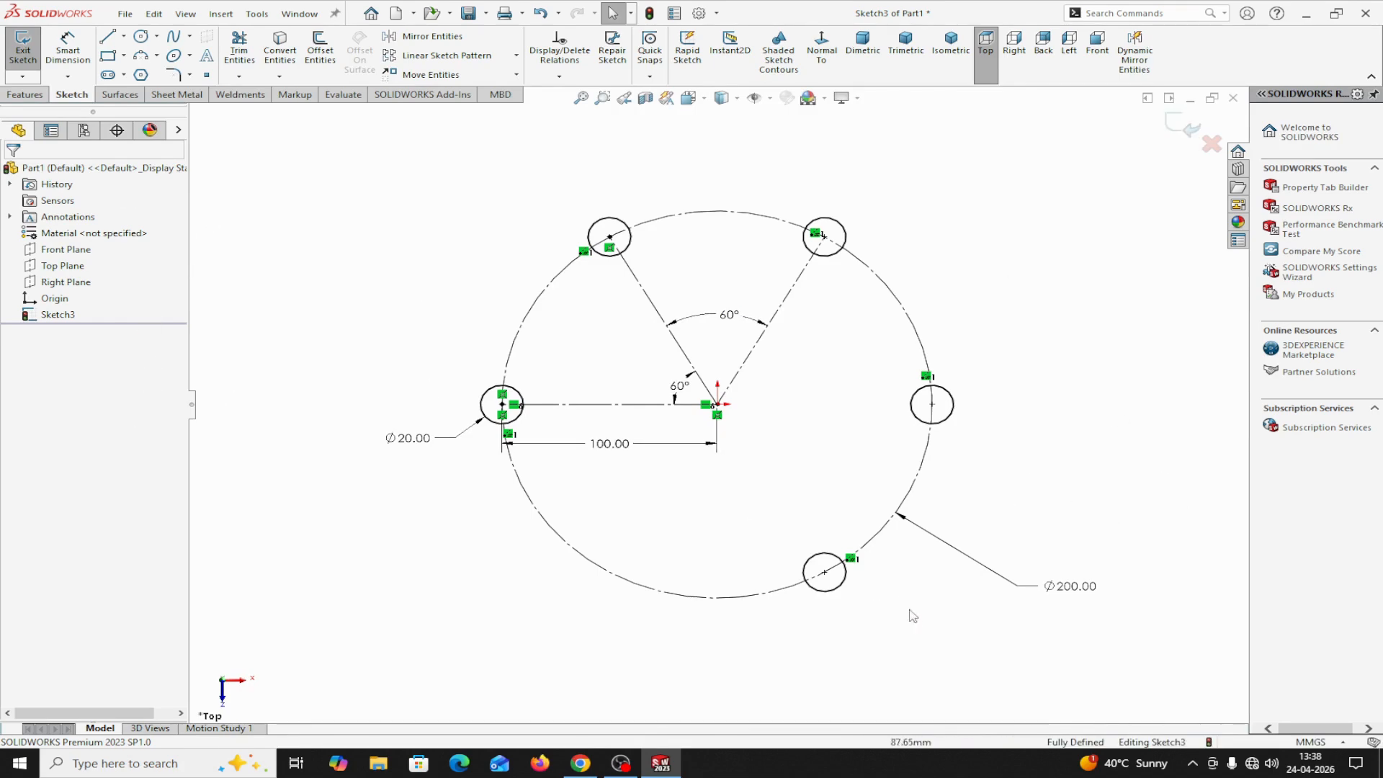
Edit the circular pattern to skip instance 4, the circle on the right quadrant of the 200 mm circle
left_click(838, 596)
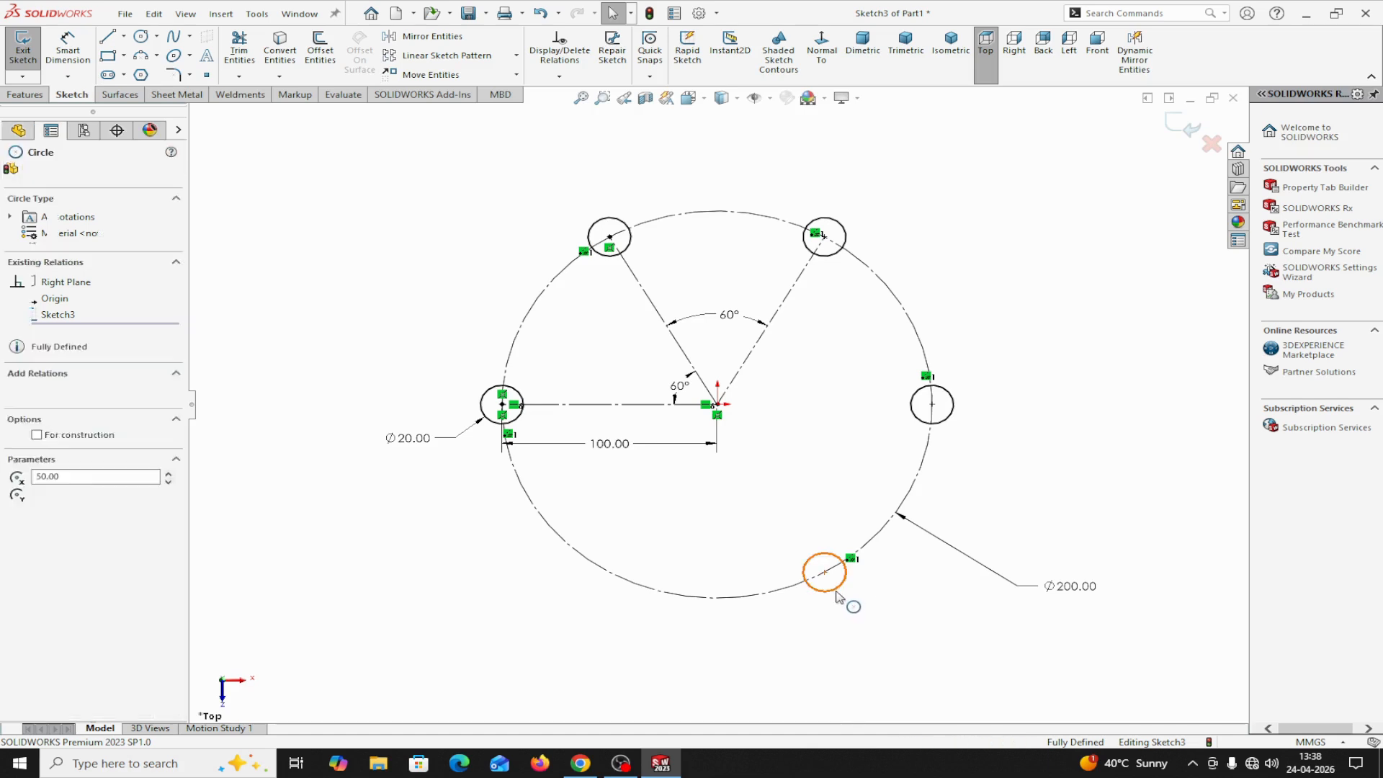
right_click(838, 597)
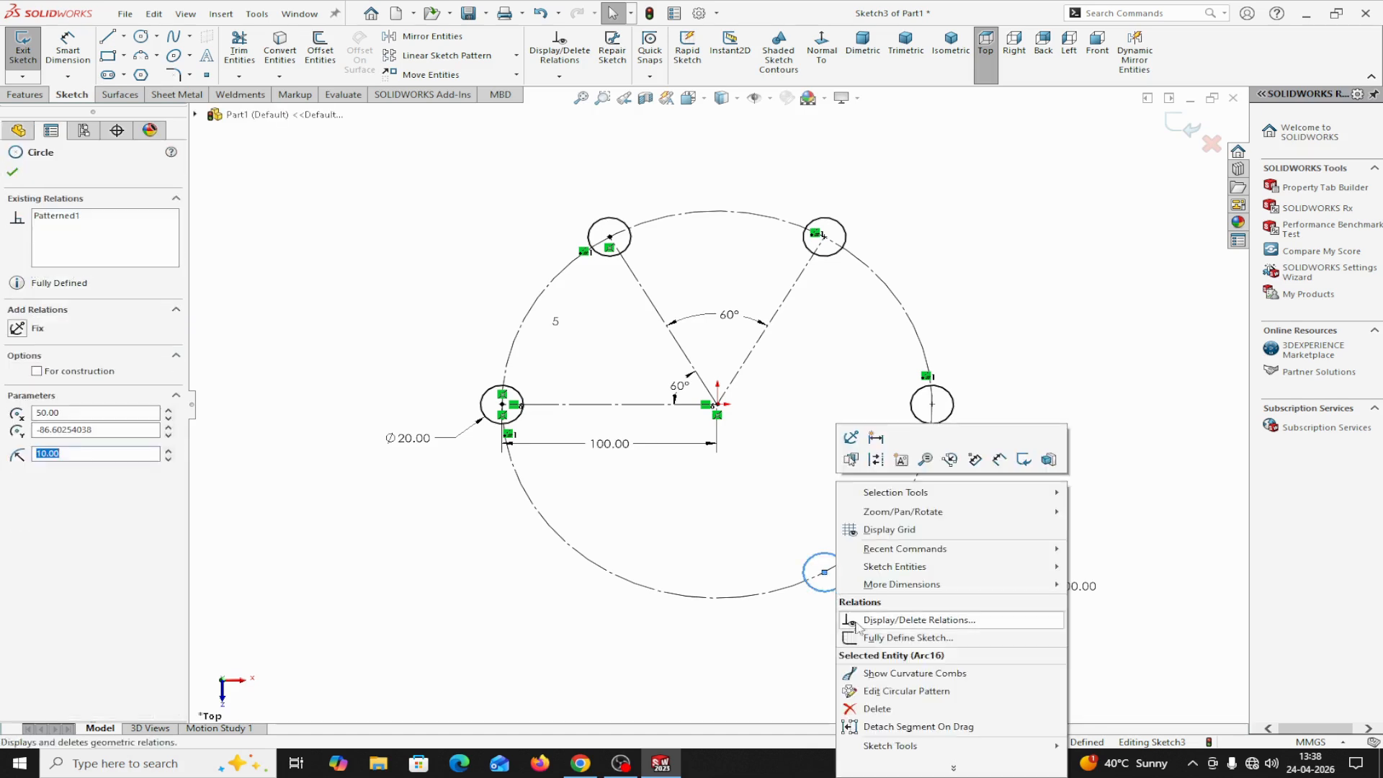
left_click(900, 693)
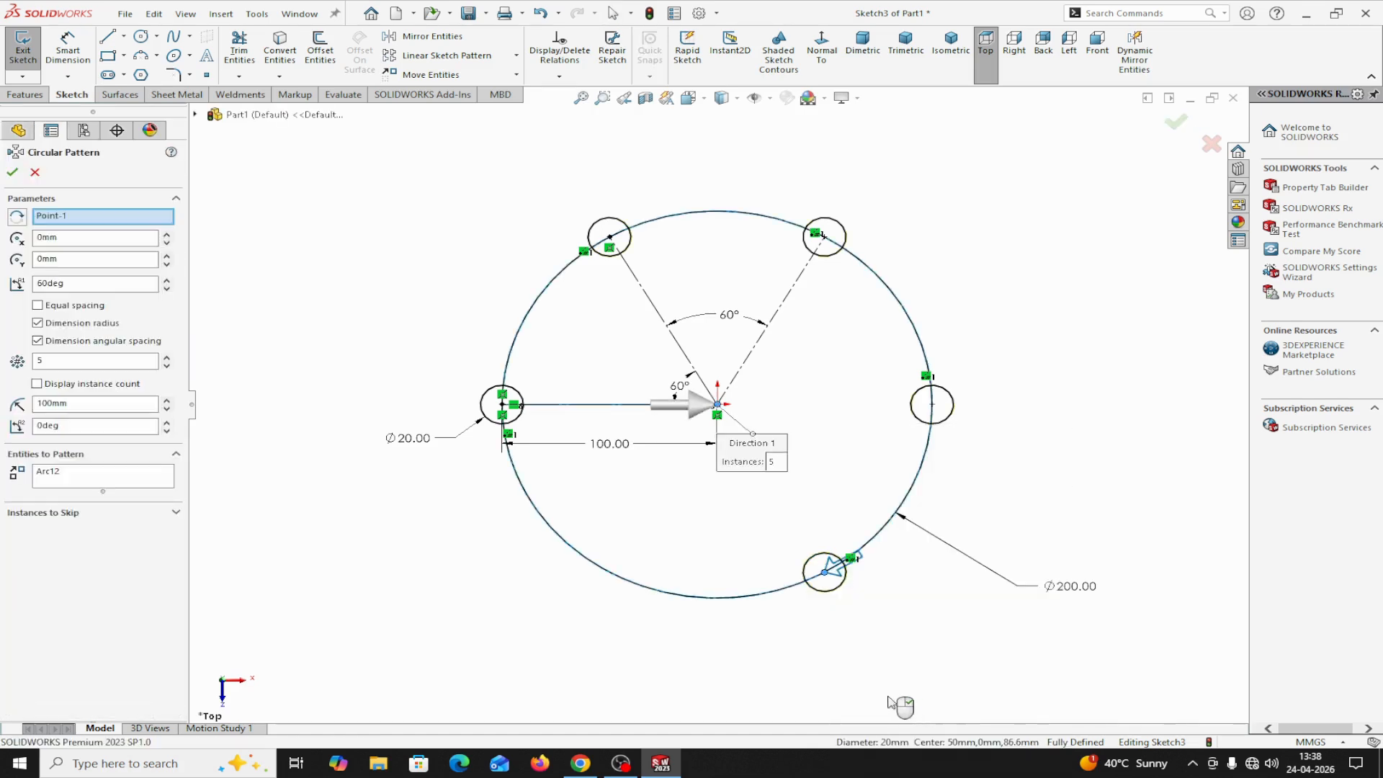
left_click(67, 513)
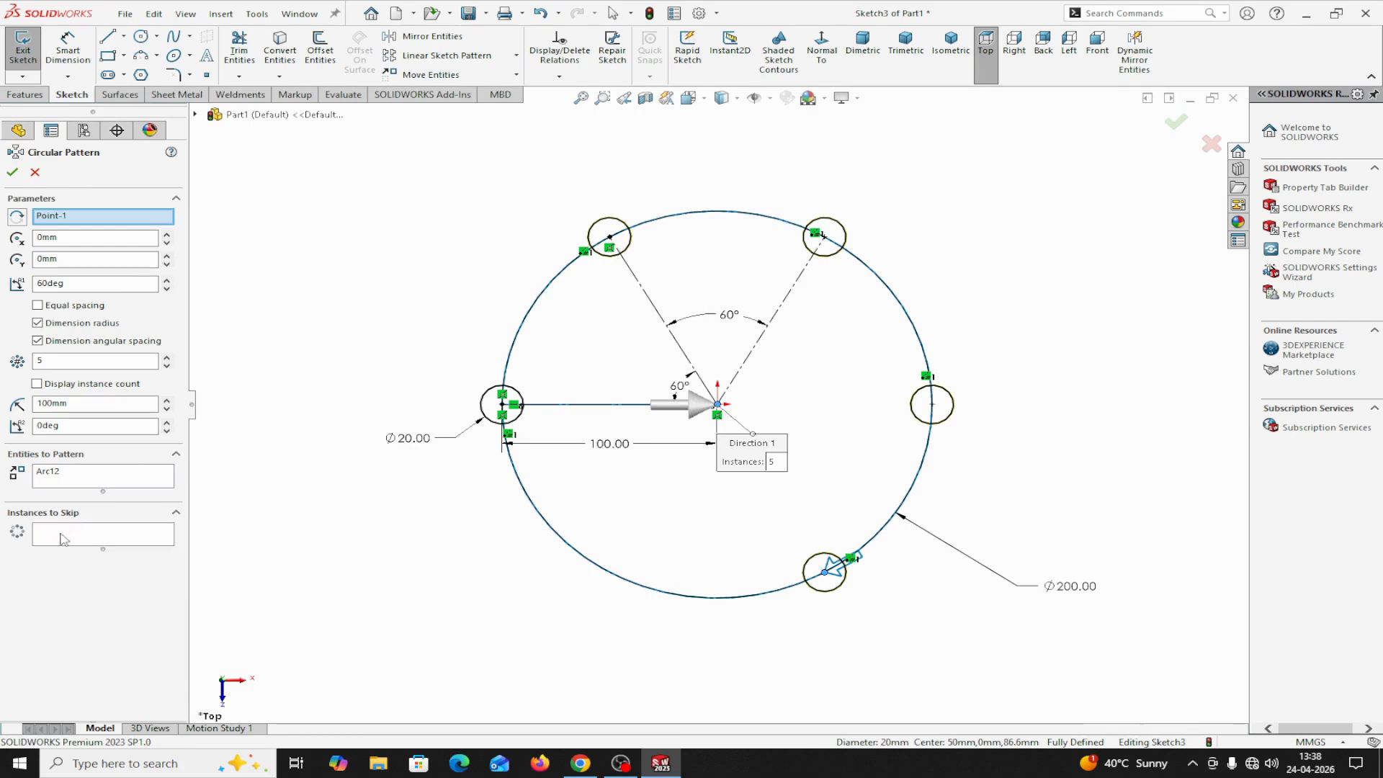
left_click(80, 533)
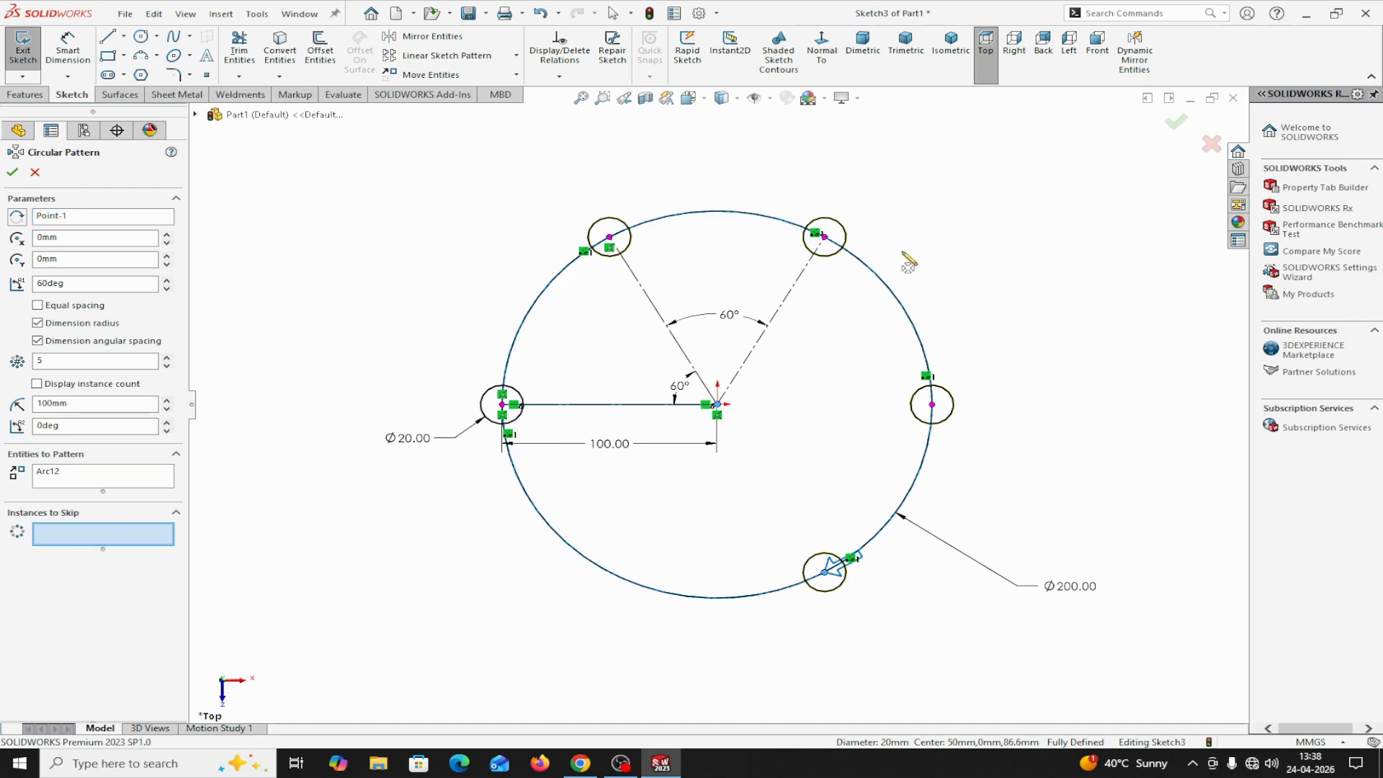
left_click(933, 406)
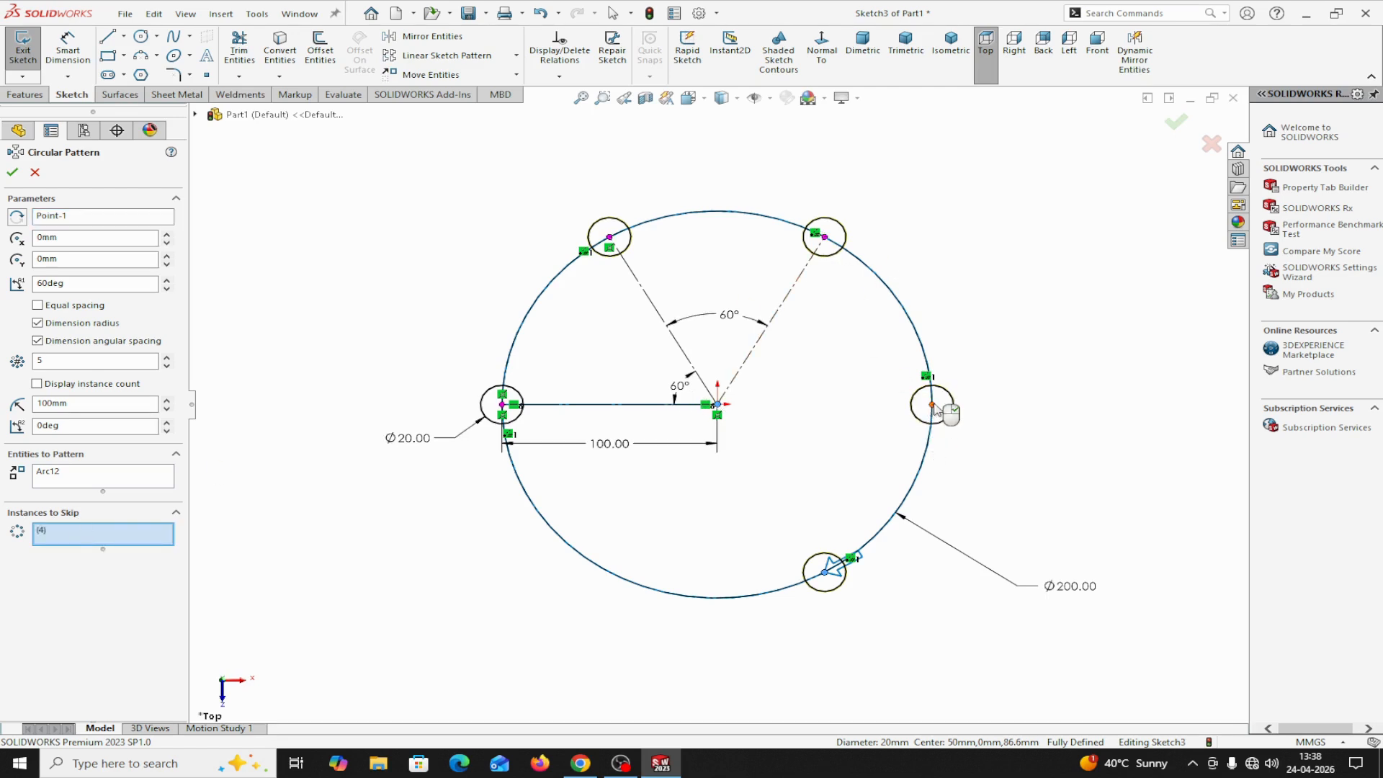
left_click(12, 172)
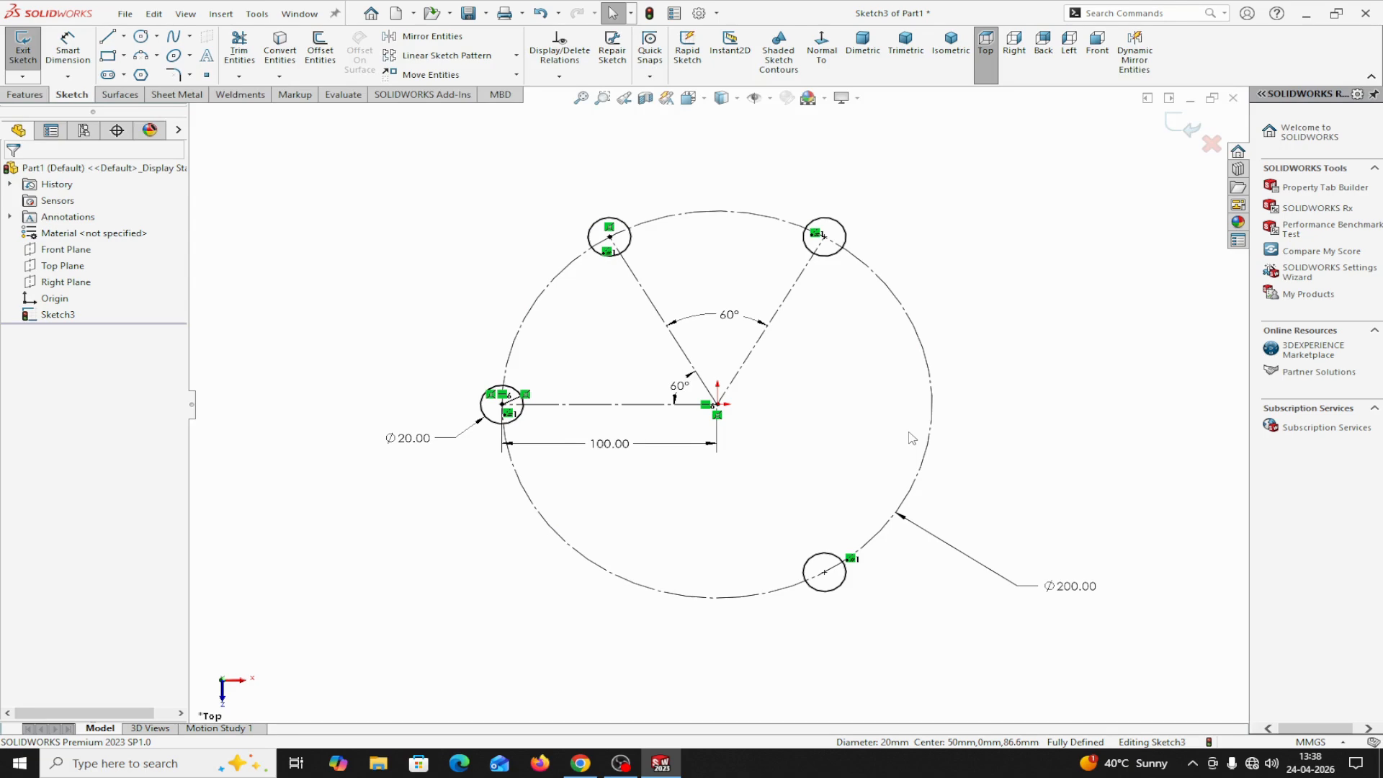
Delete all entities and dimensions in the sketch and draw a circle of about 75 mm radius centred on the origin
mouse_move(324, 170)
left_mouse_down()
mouse_move(1143, 705)
mouse_move(1189, 713)
left_mouse_up()
key("Delete")
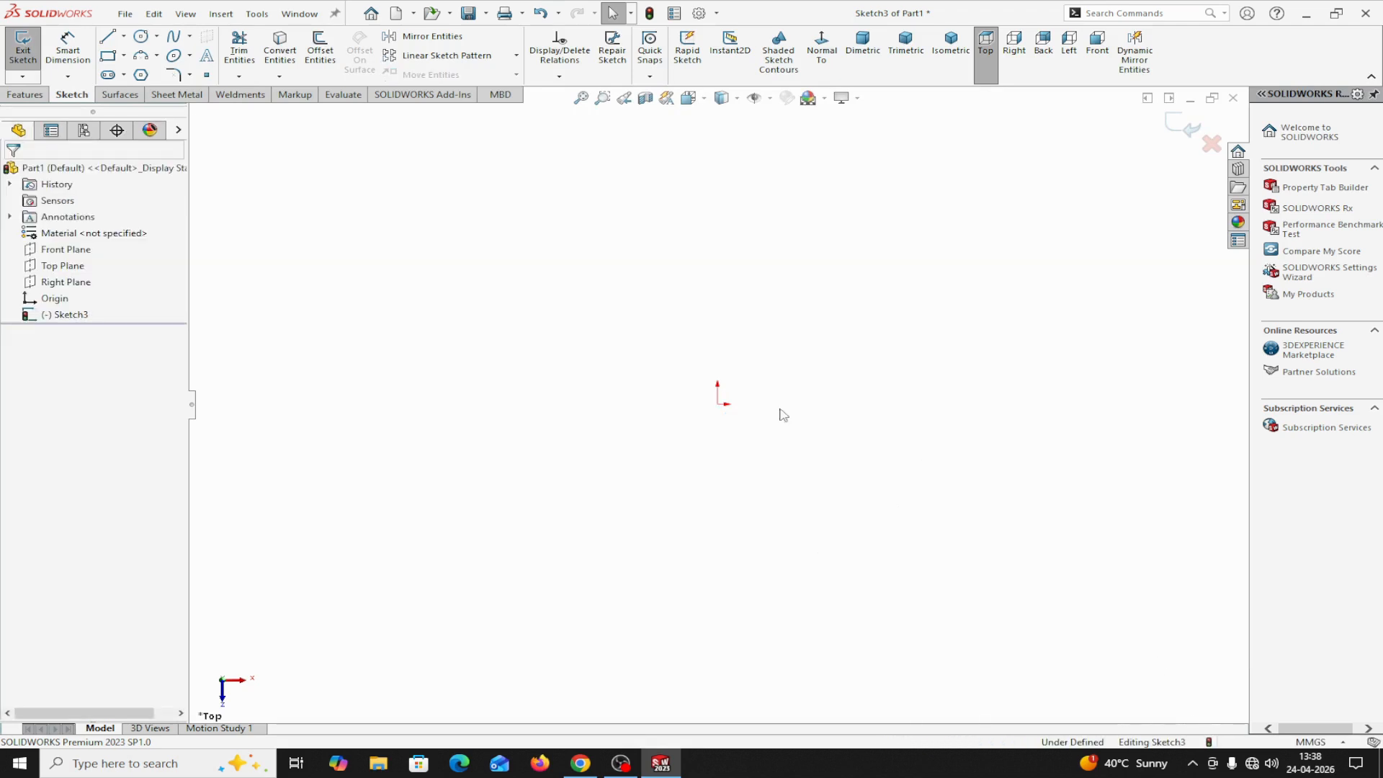
left_click(141, 37)
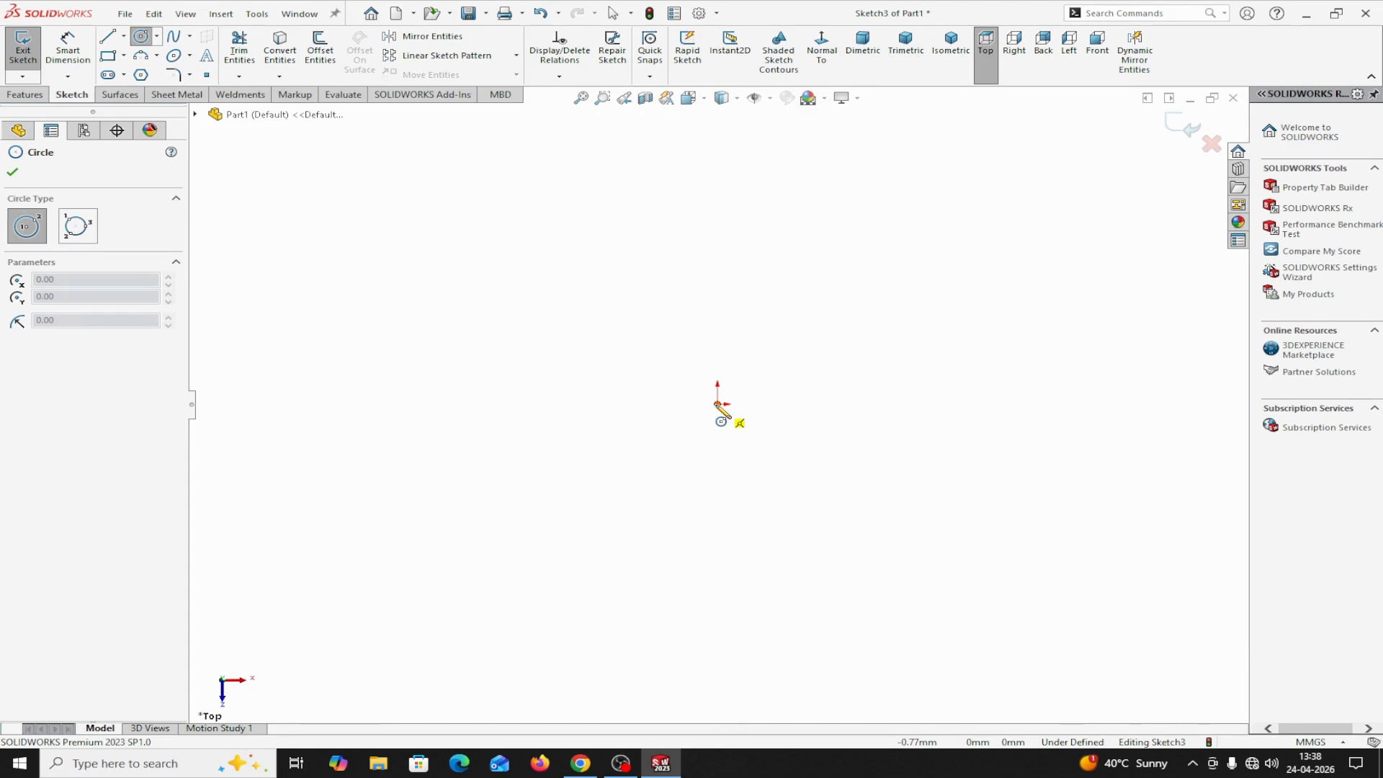
left_click(717, 404)
left_click(634, 280)
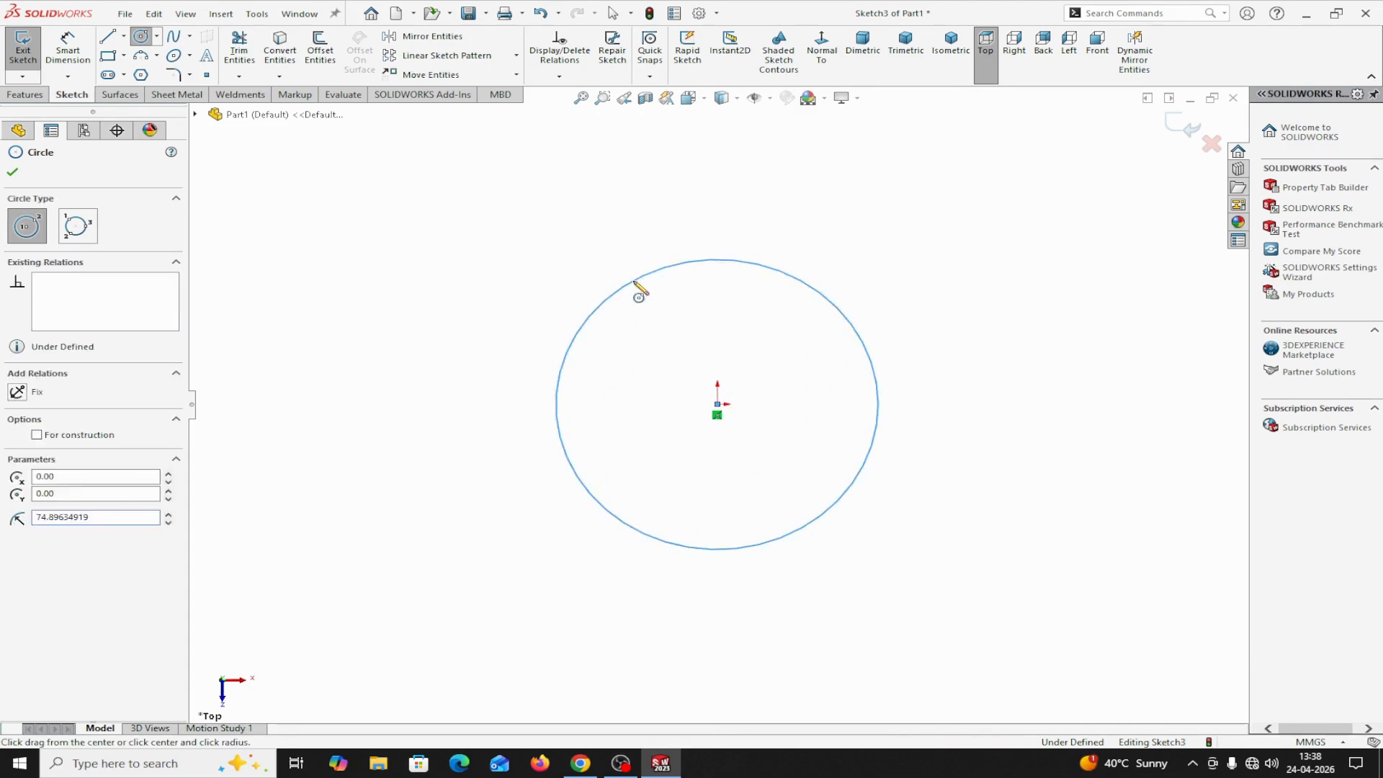
right_click(634, 280)
left_click(665, 293)
Dimension the origin-centred circle's diameter to 250 mm and convert the circle to construction geometry
left_click(63, 37)
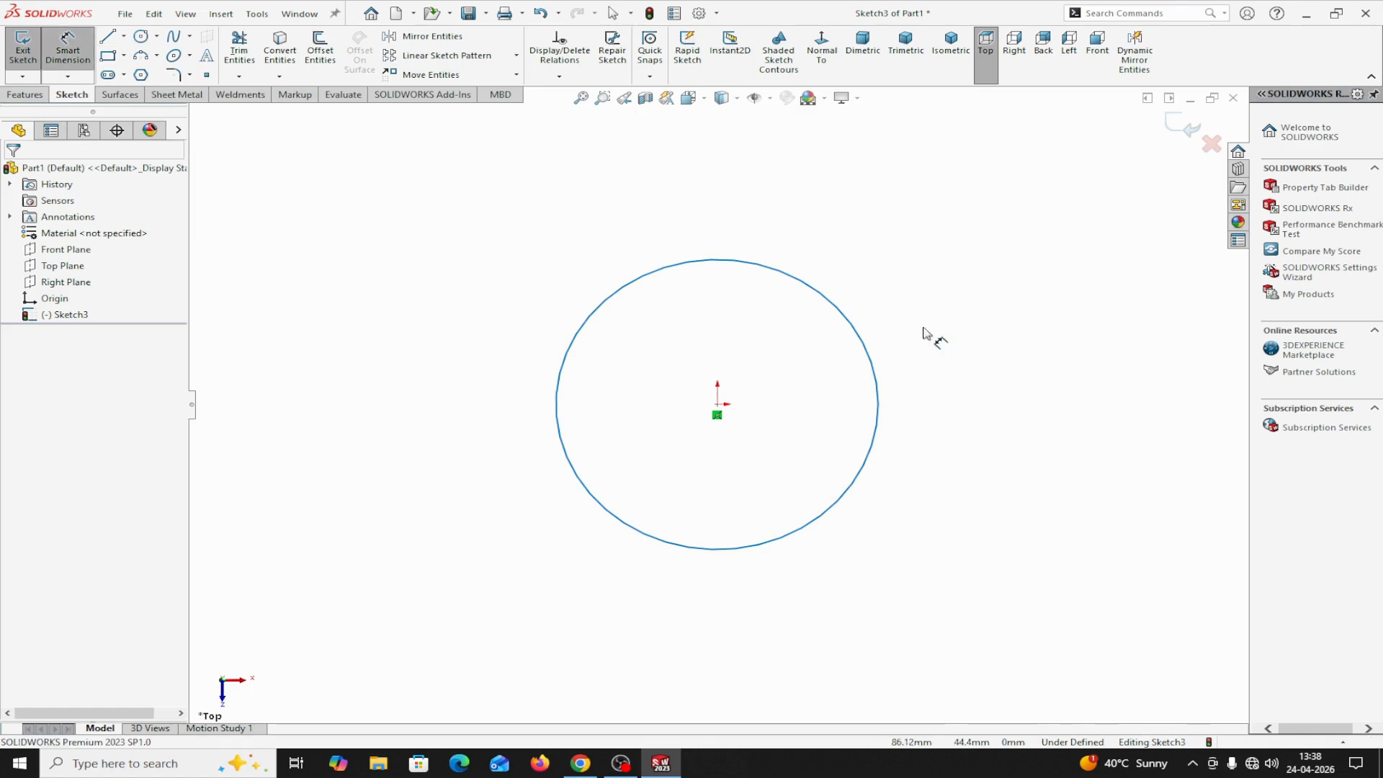
left_click(874, 353)
left_click(1012, 353)
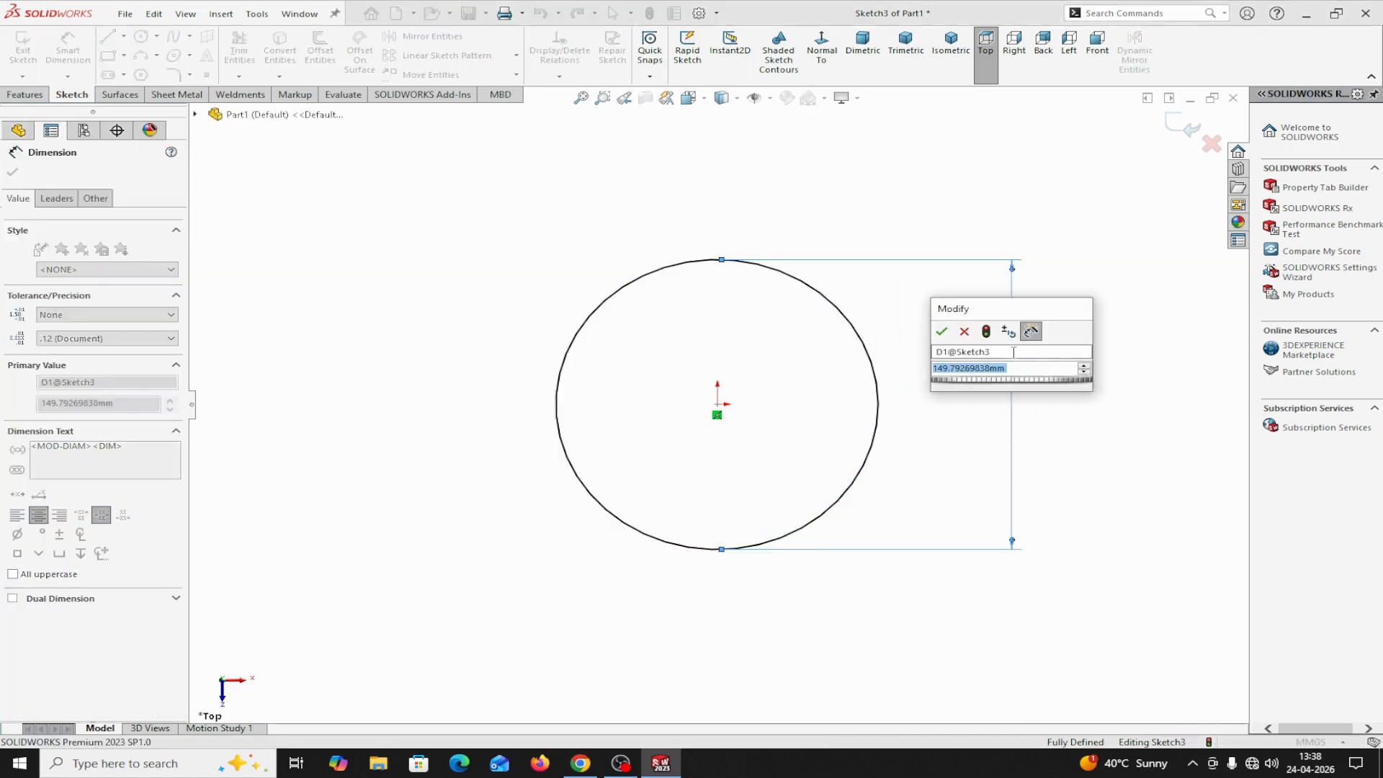
type("250")
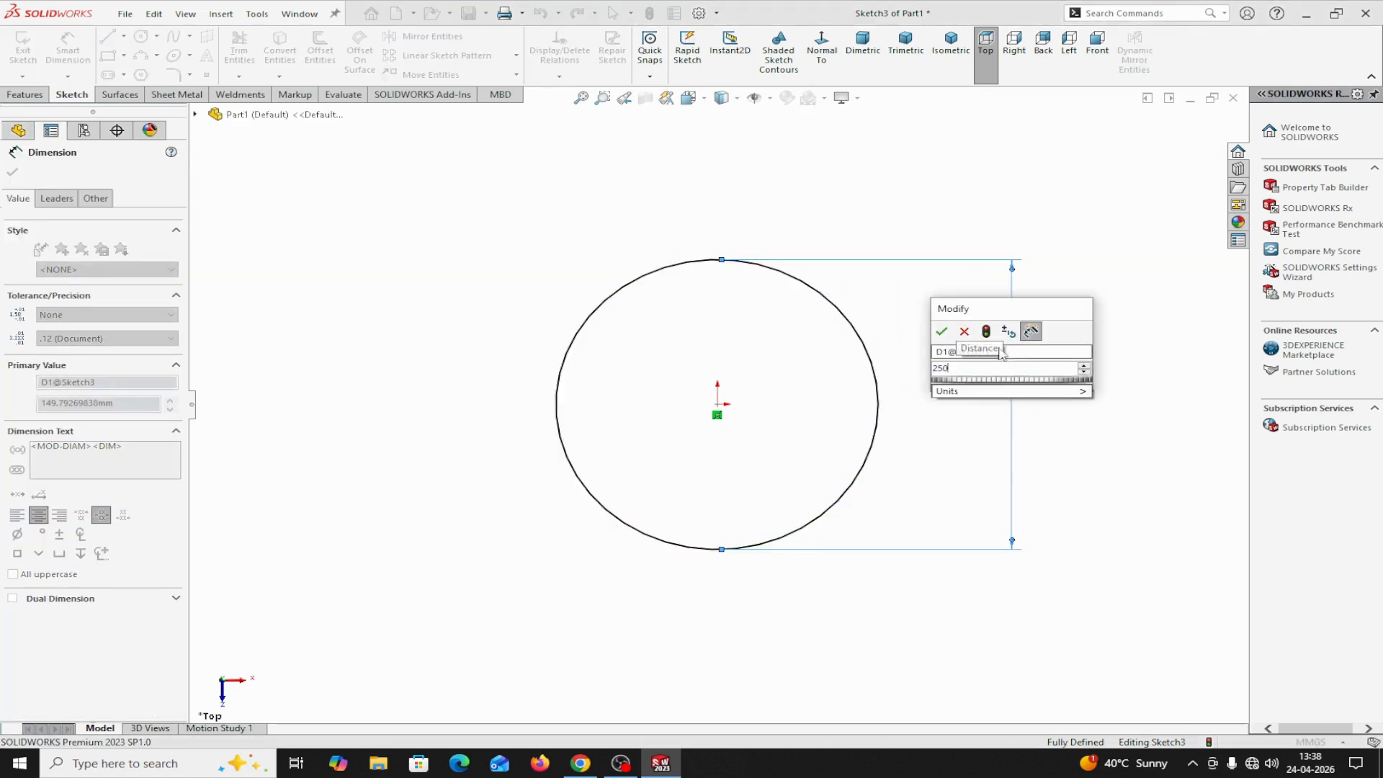
left_click(941, 332)
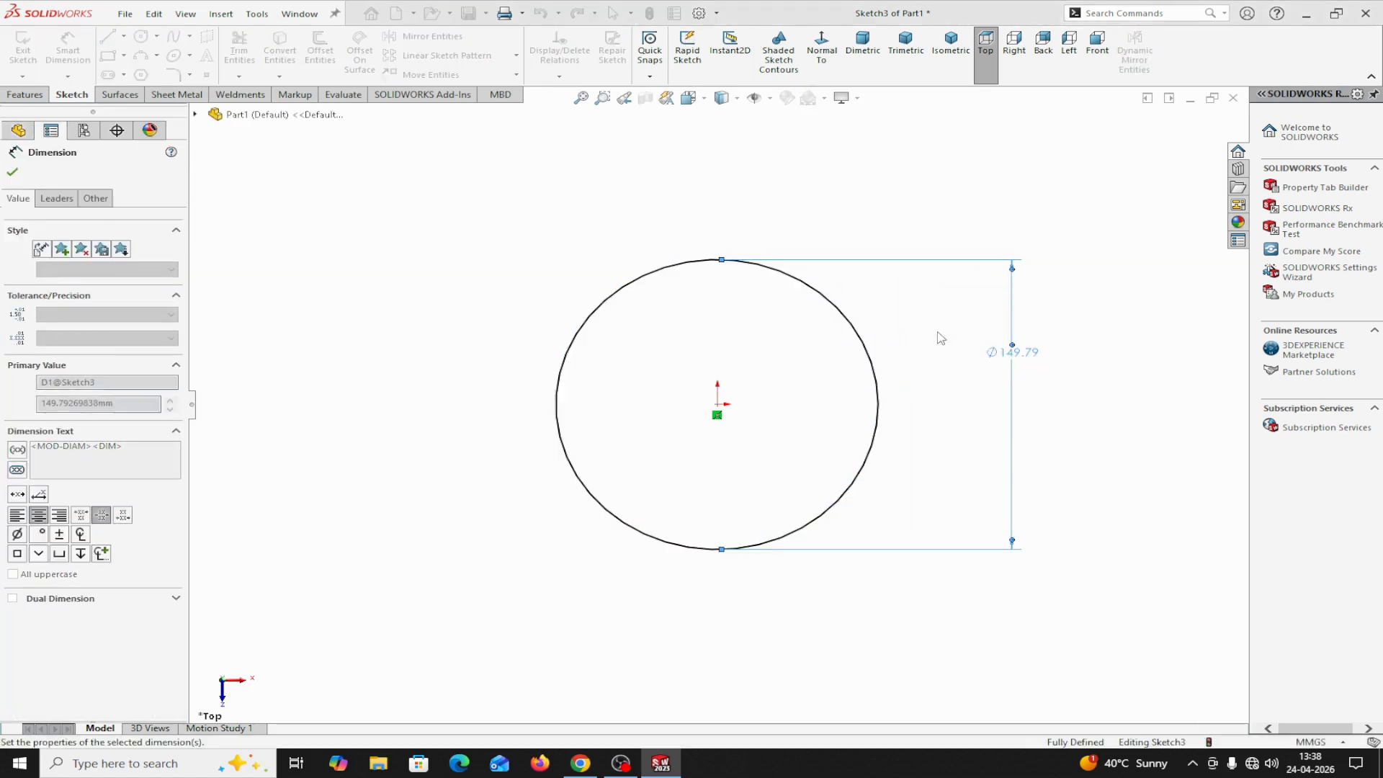
left_click(12, 172)
left_click(974, 497)
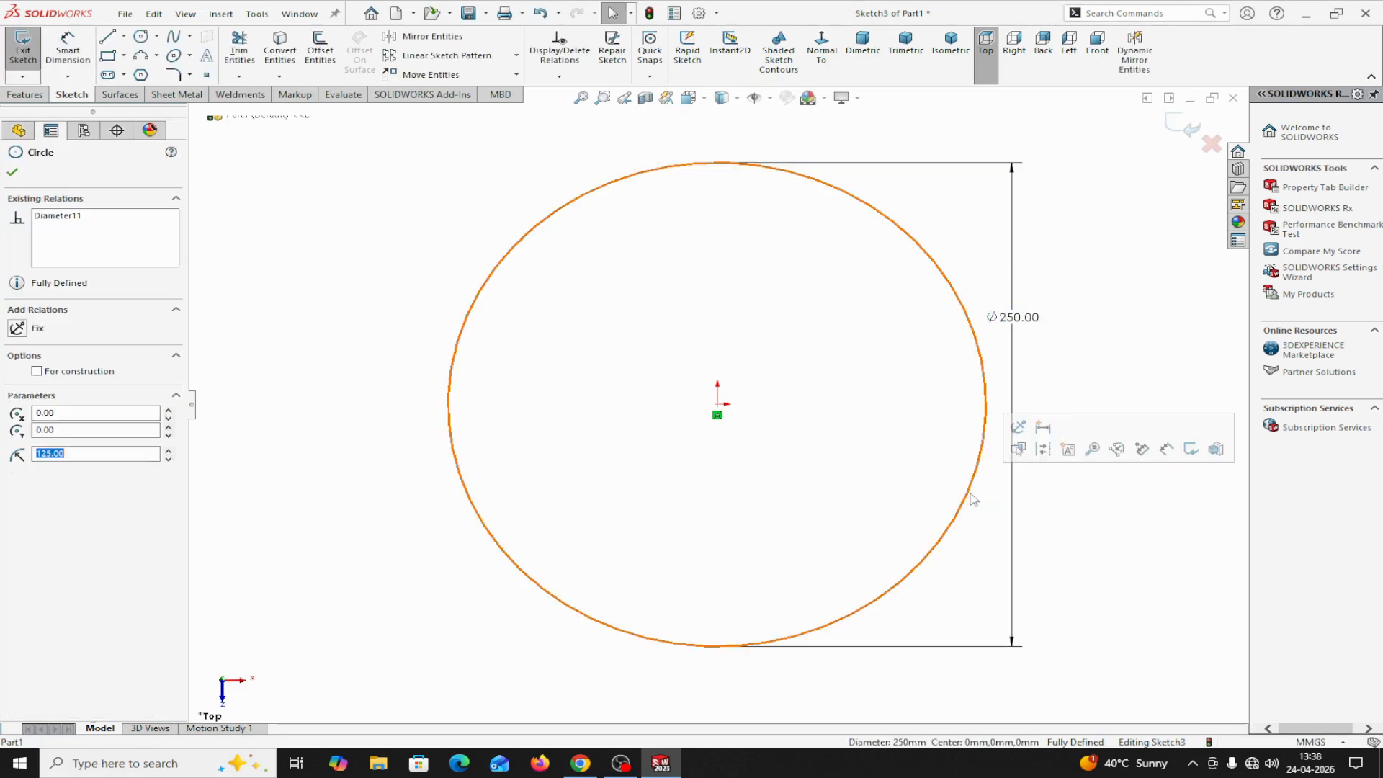
left_click(1042, 450)
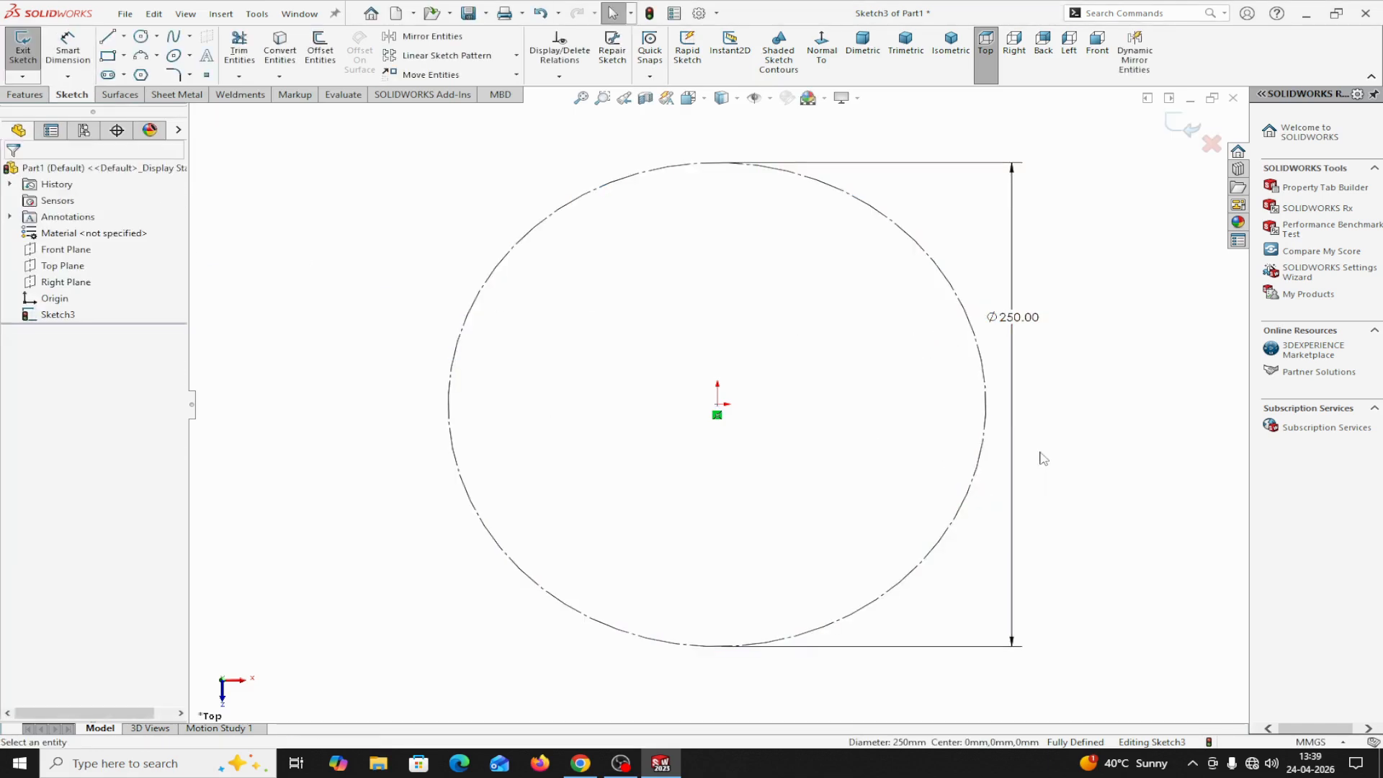
Draw a small circle of about 9 mm radius centred on the upper quadrant of the 250 mm construction circle
left_click(141, 36)
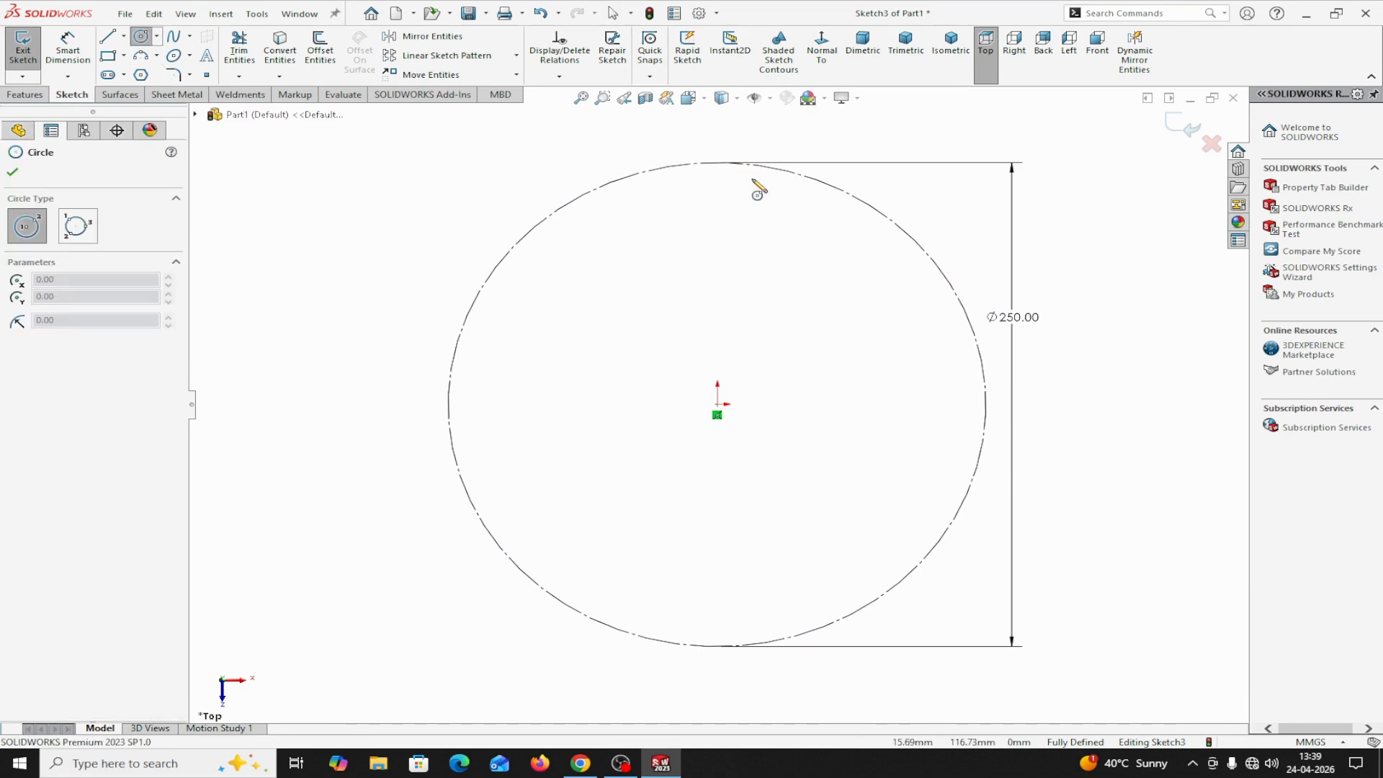
left_click(717, 162)
left_click(729, 150)
right_click(720, 147)
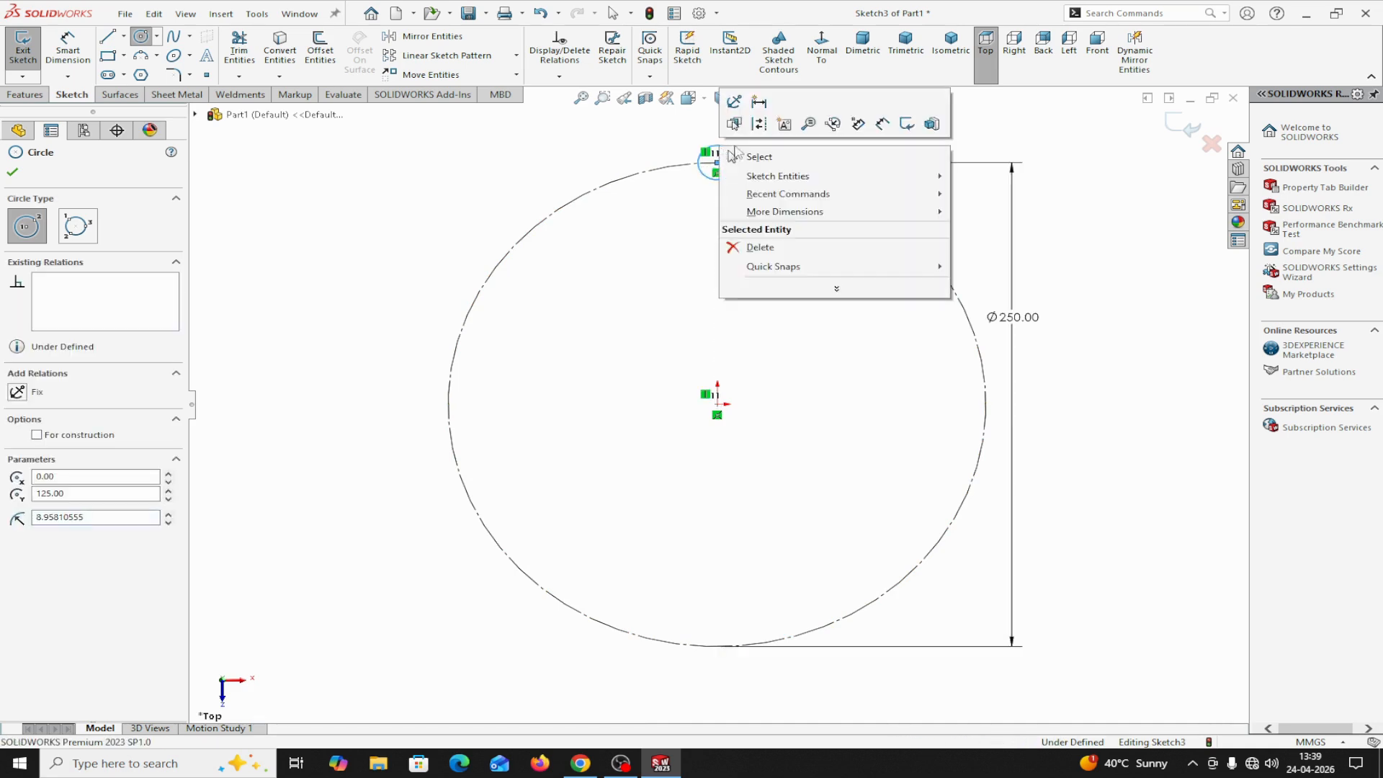
left_click(775, 157)
Dimension the small circle's diameter to 20 mm
left_click(70, 41)
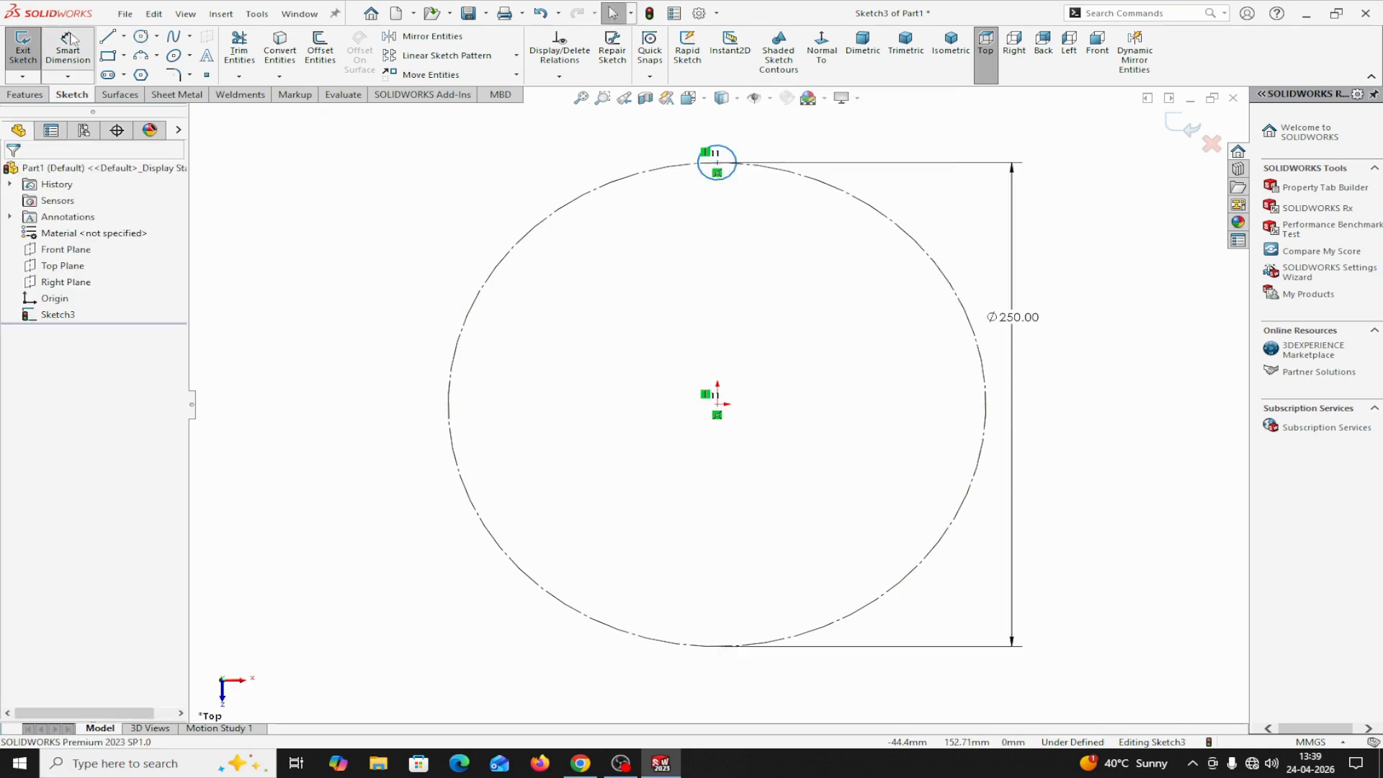
left_click(734, 153)
left_click(807, 138)
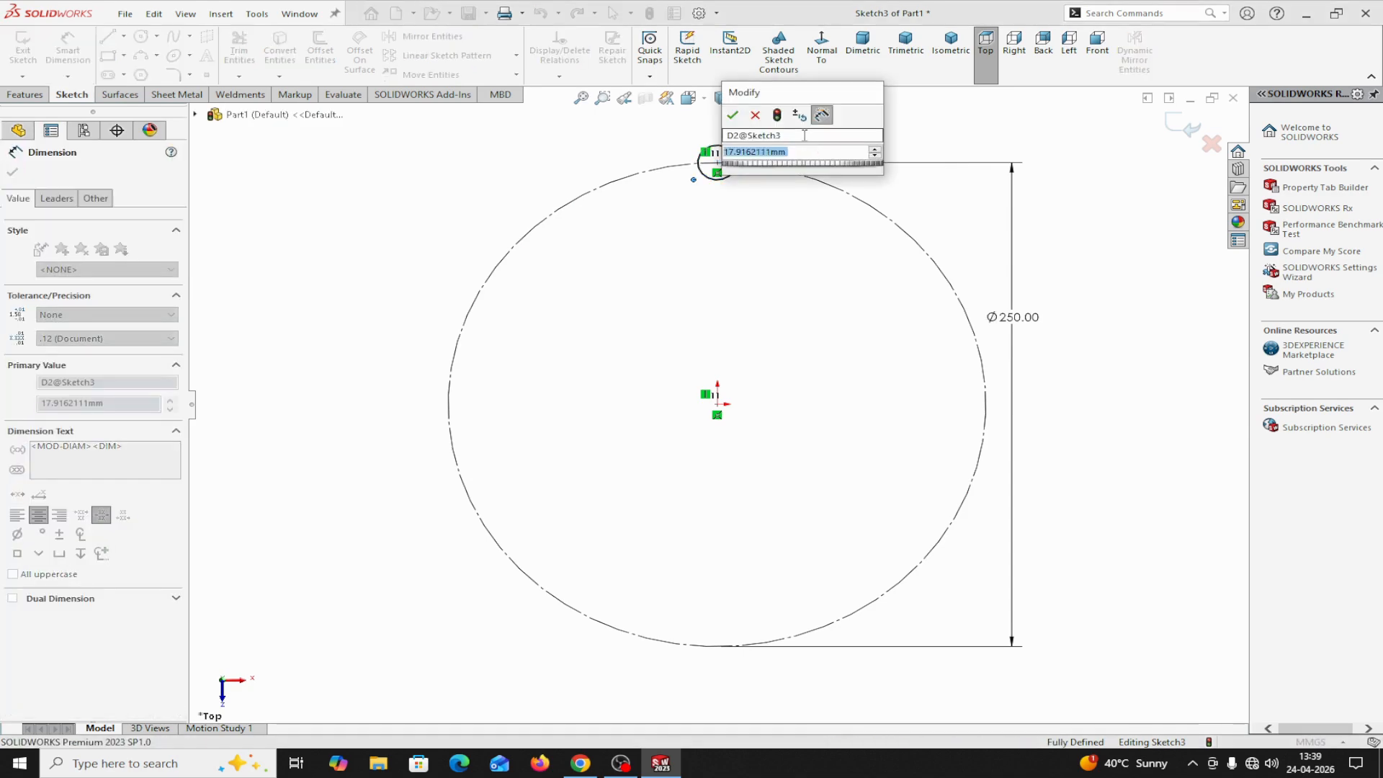
type("20")
key("Return")
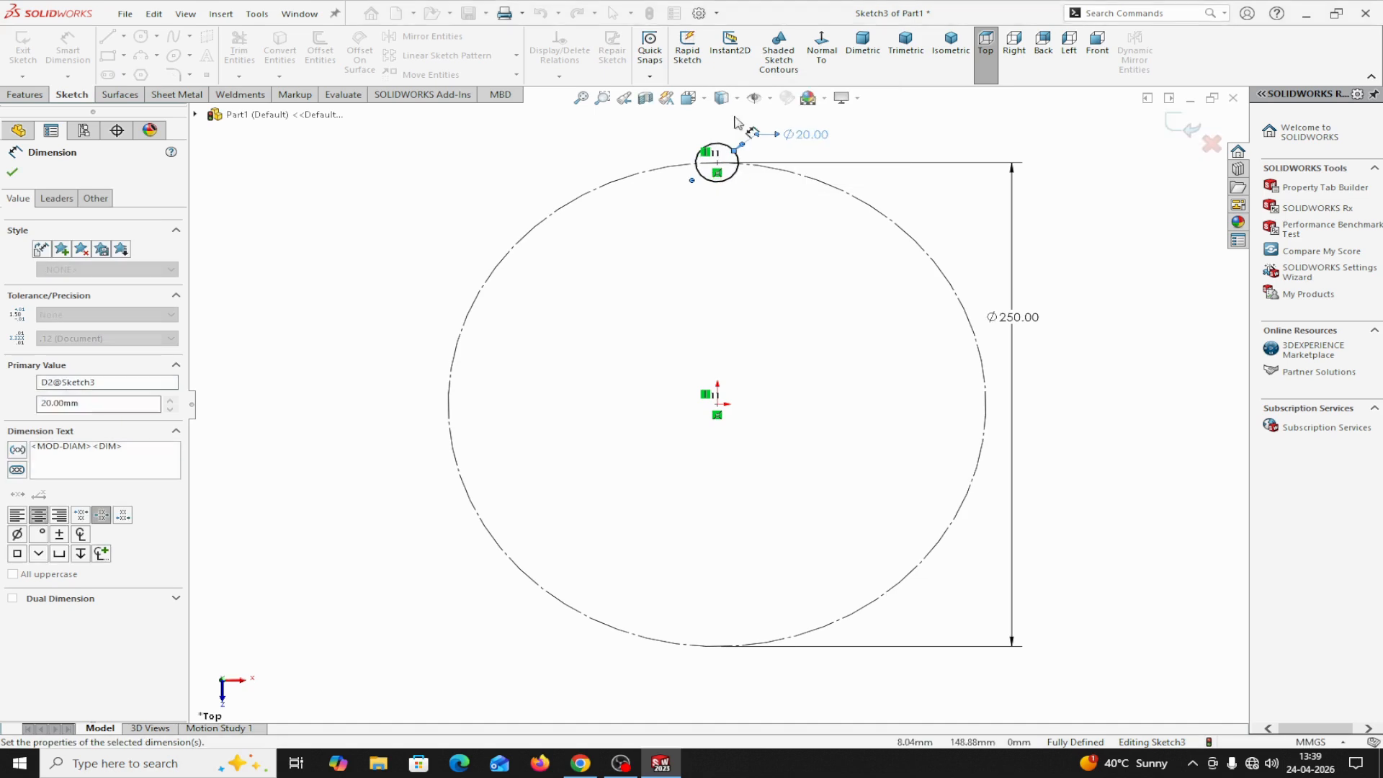
left_click(12, 171)
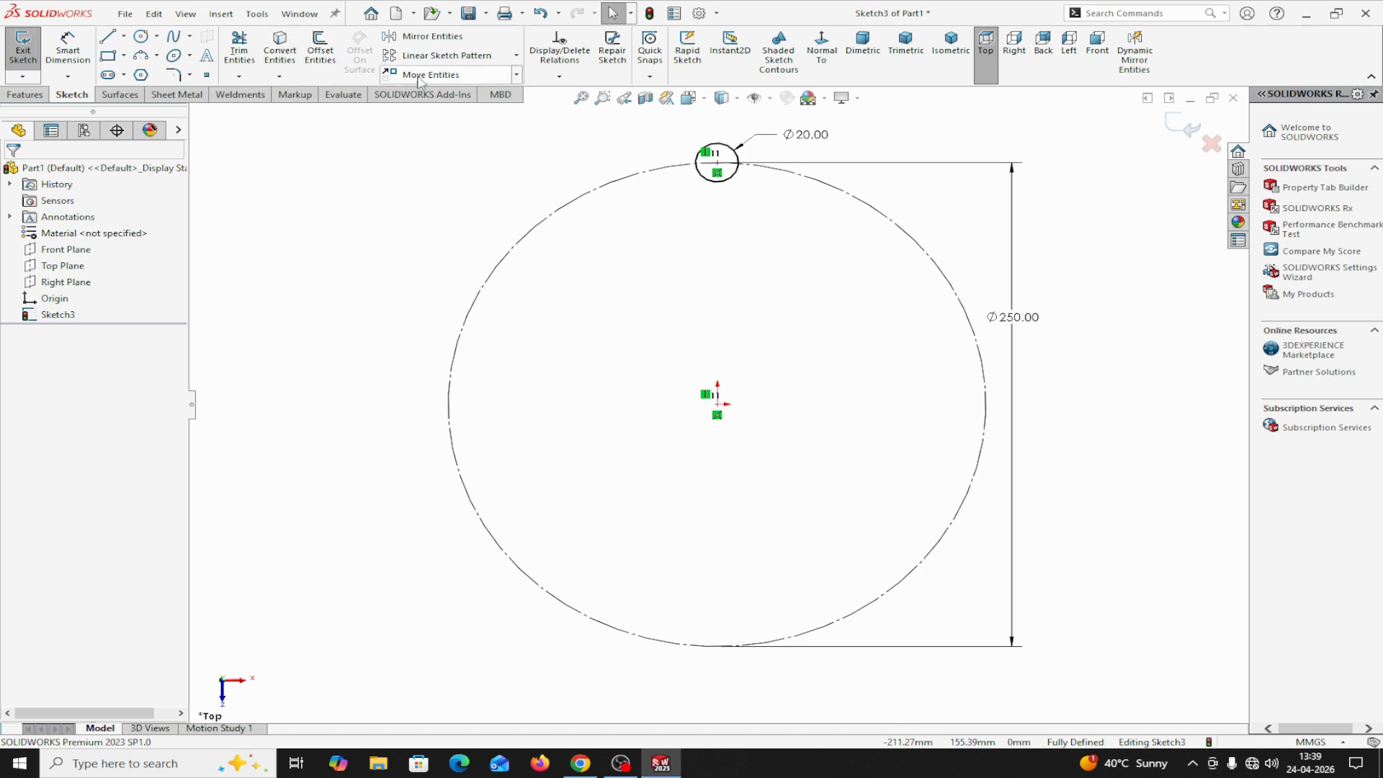
Create a circular sketch pattern of the 20 mm circle about the origin with 6 equally spaced instances over 360 degrees
left_click(515, 56)
left_click(476, 92)
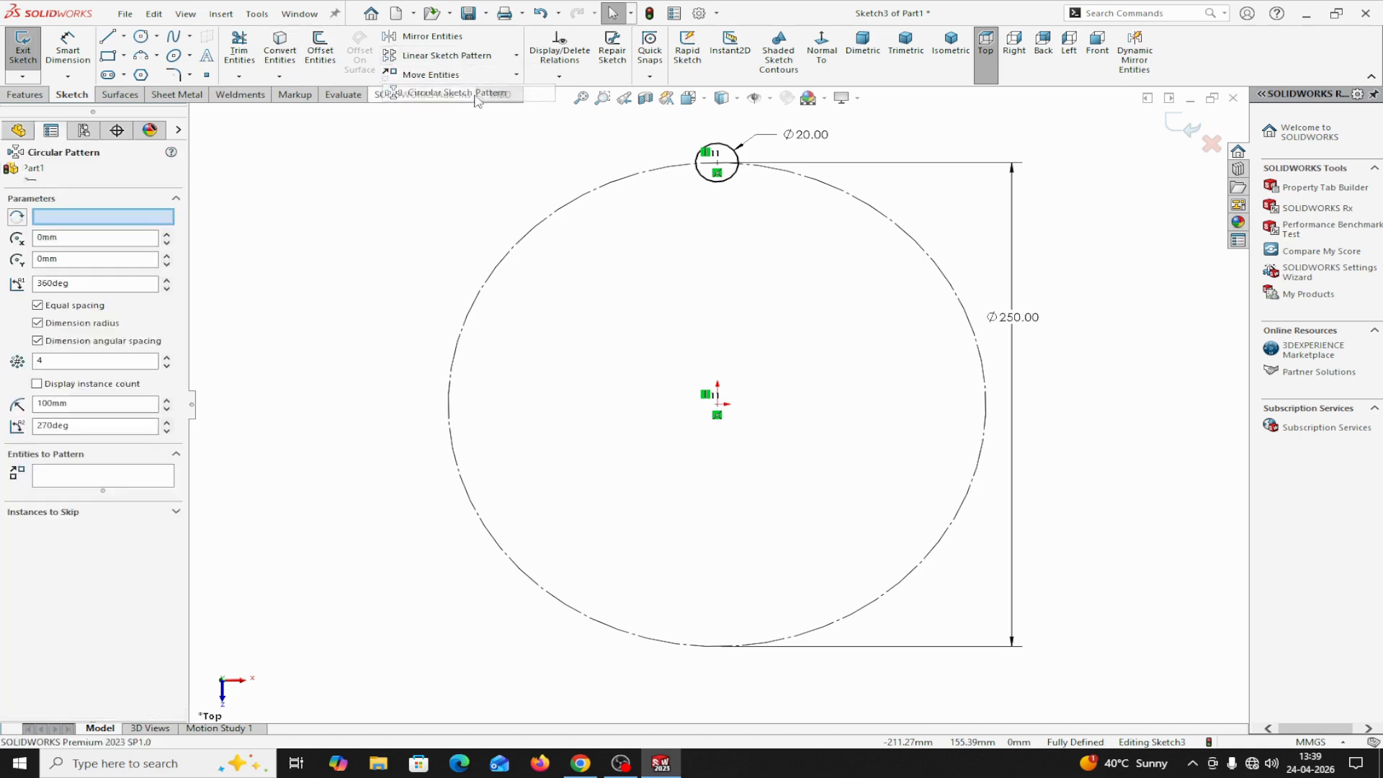
left_click(95, 218)
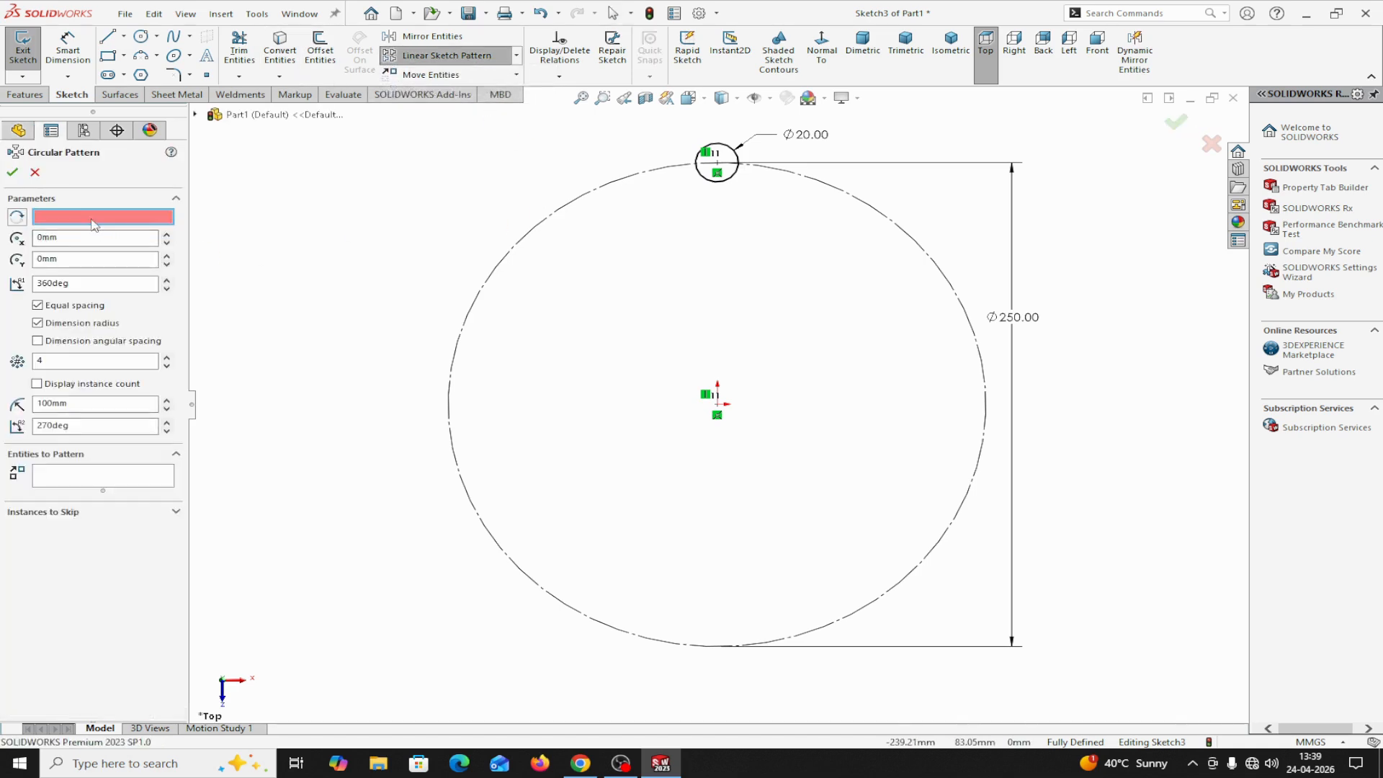
left_click(718, 405)
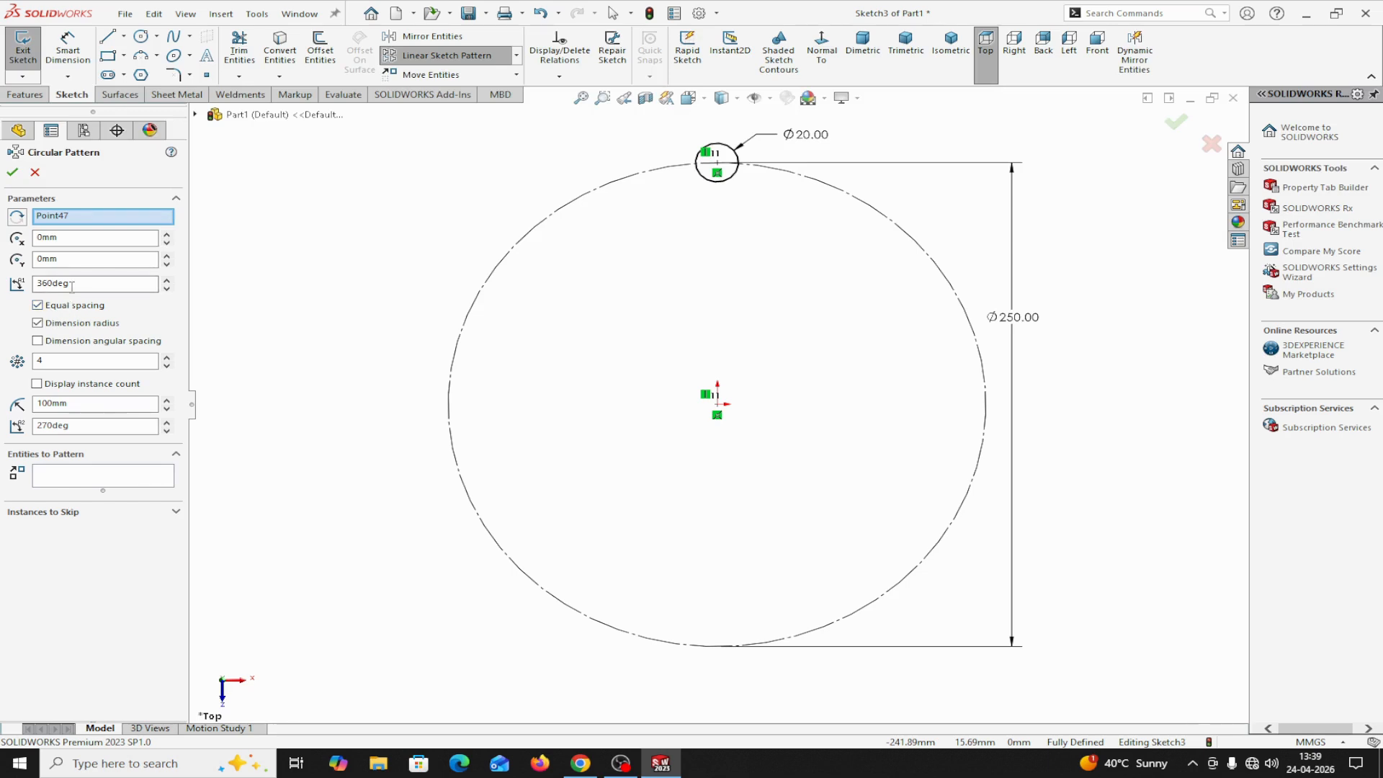
double_click(55, 360)
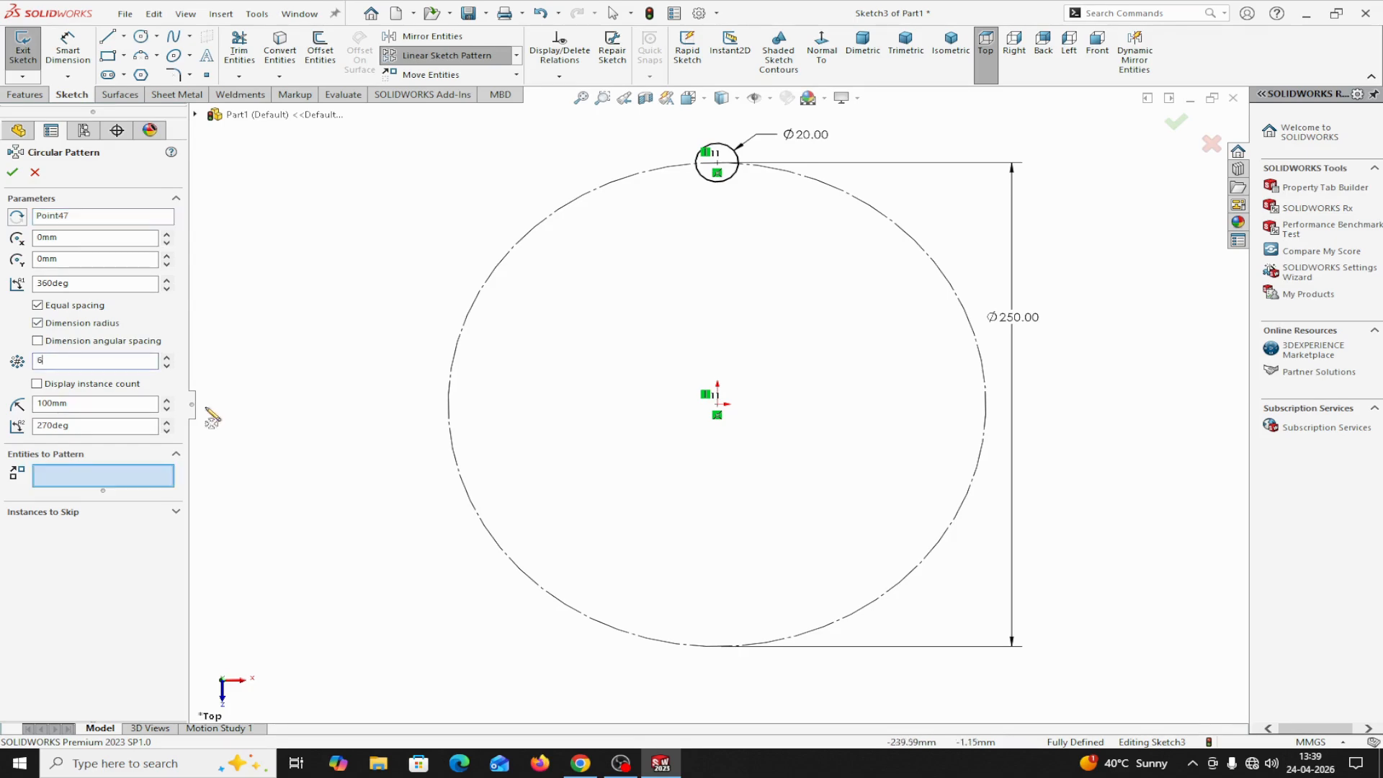
left_click(83, 476)
left_click(709, 189)
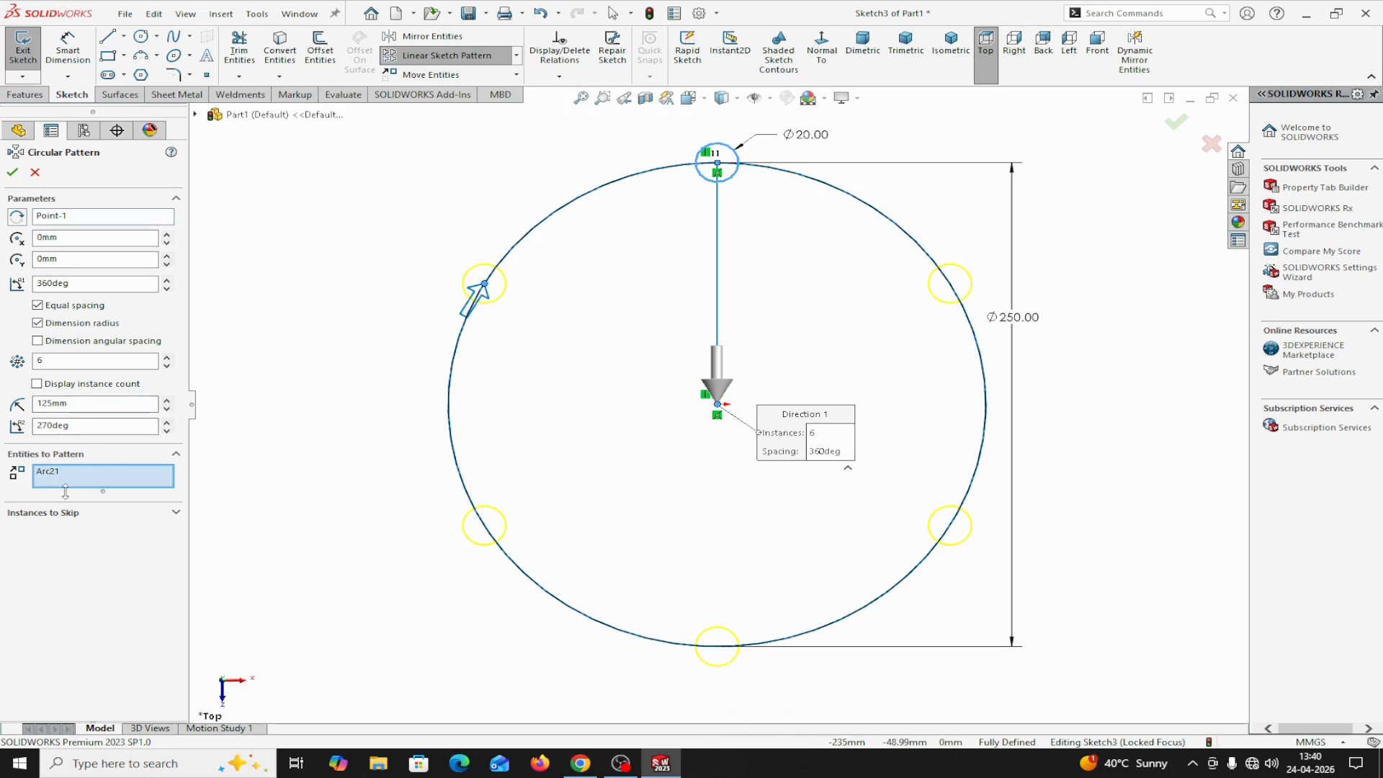
left_click(14, 174)
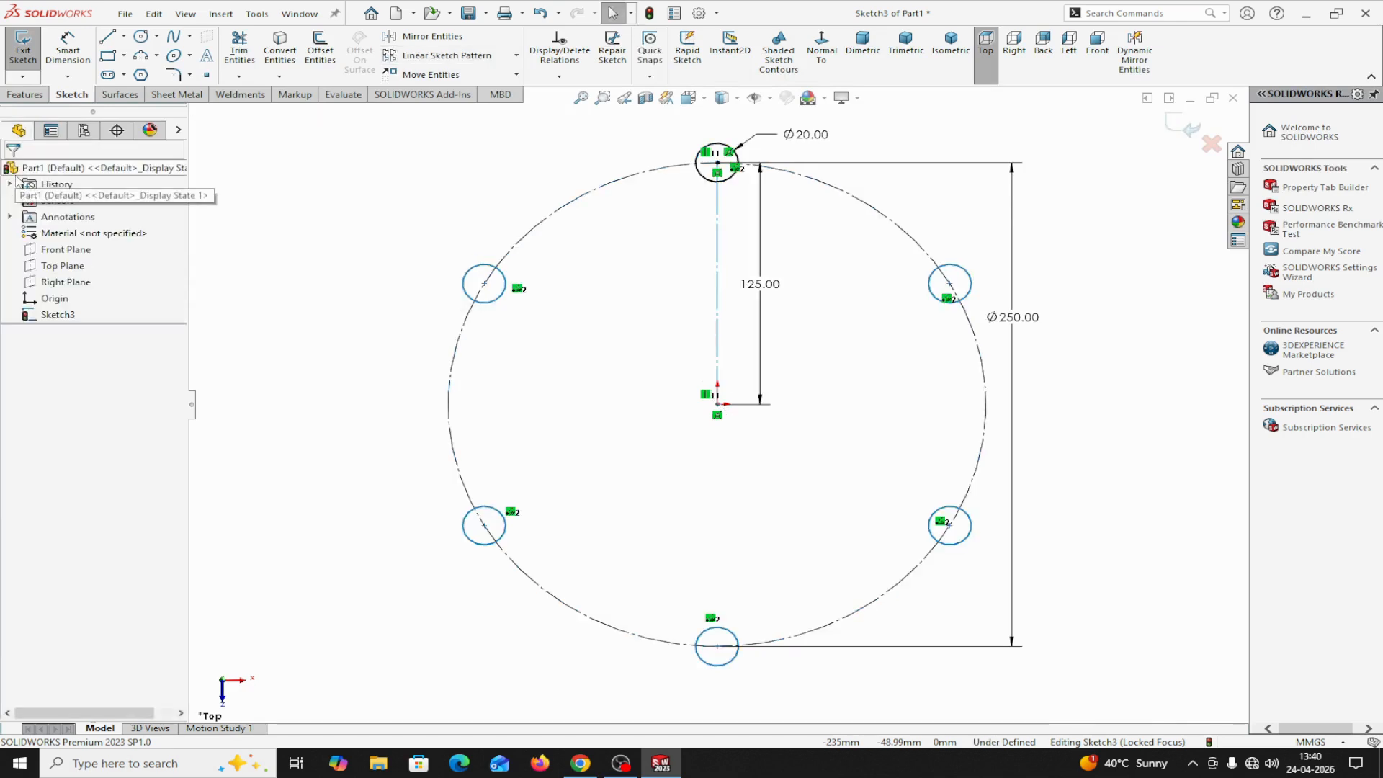
Edit the circular pattern so its 6 instances are equally spaced over 180 degrees
right_click(480, 303)
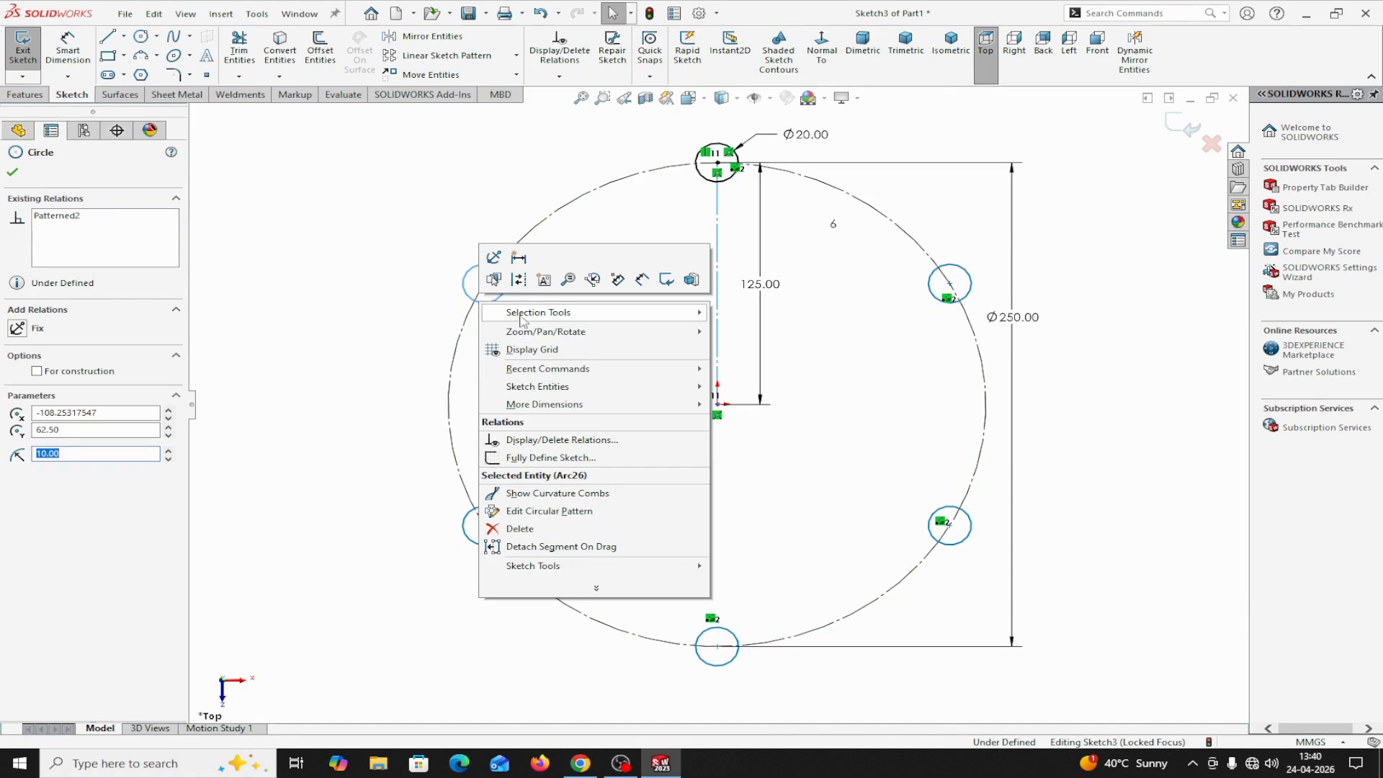
left_click(531, 511)
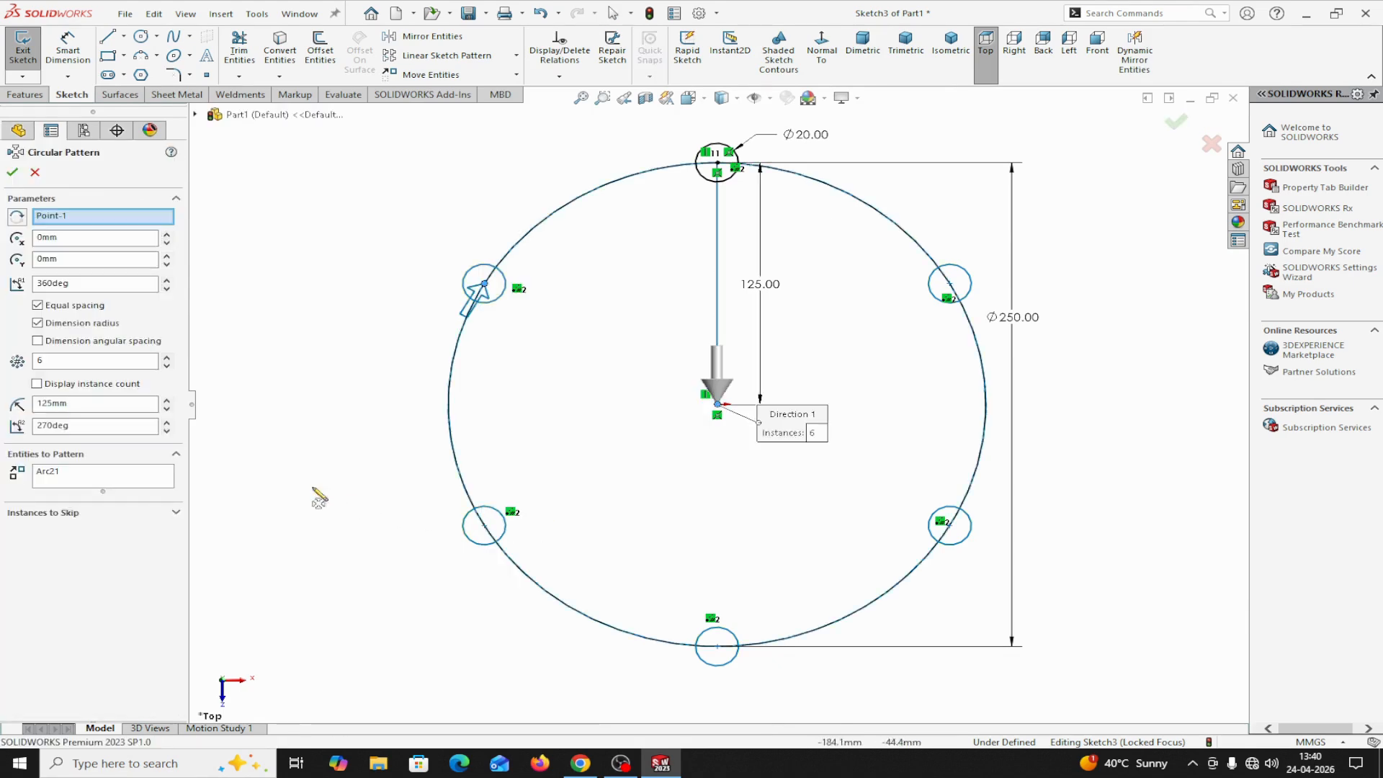
left_click(80, 283)
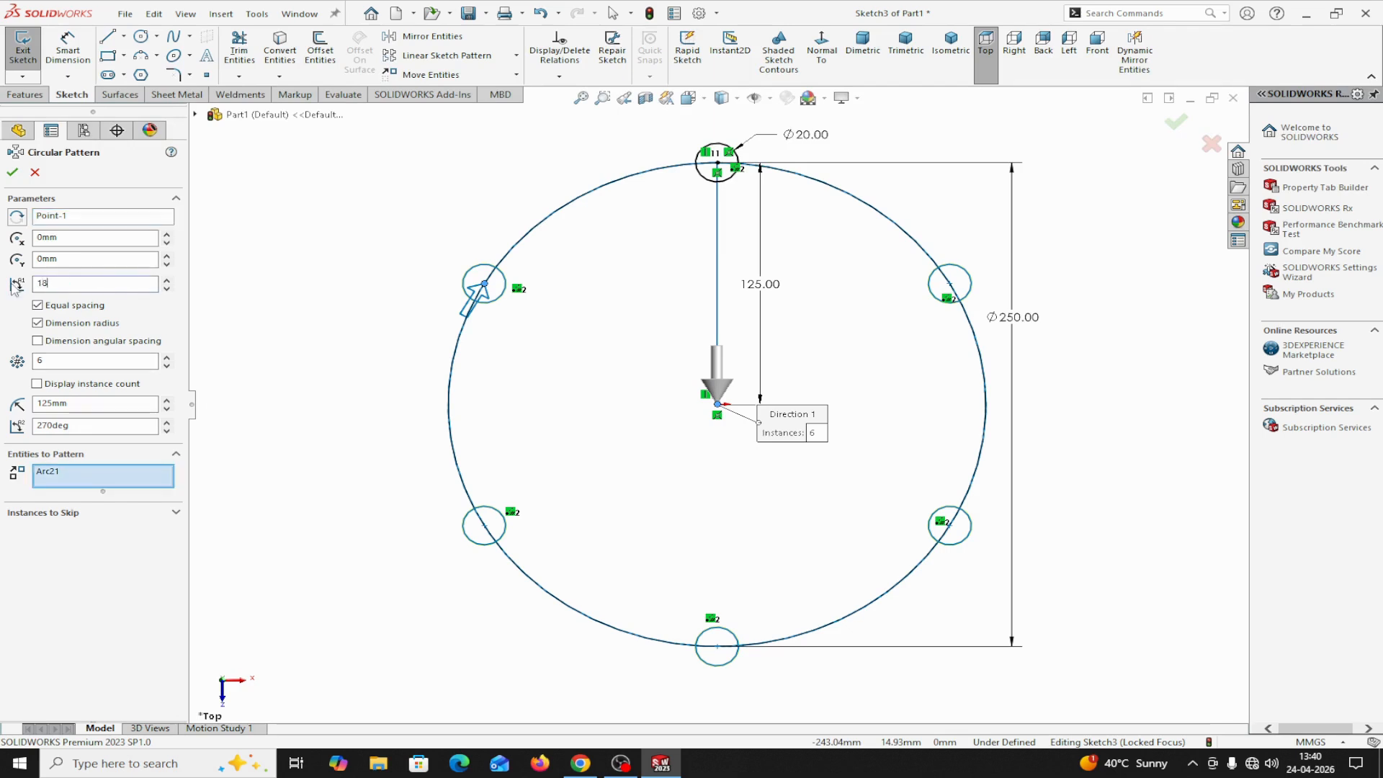
type("0deg")
left_click(13, 172)
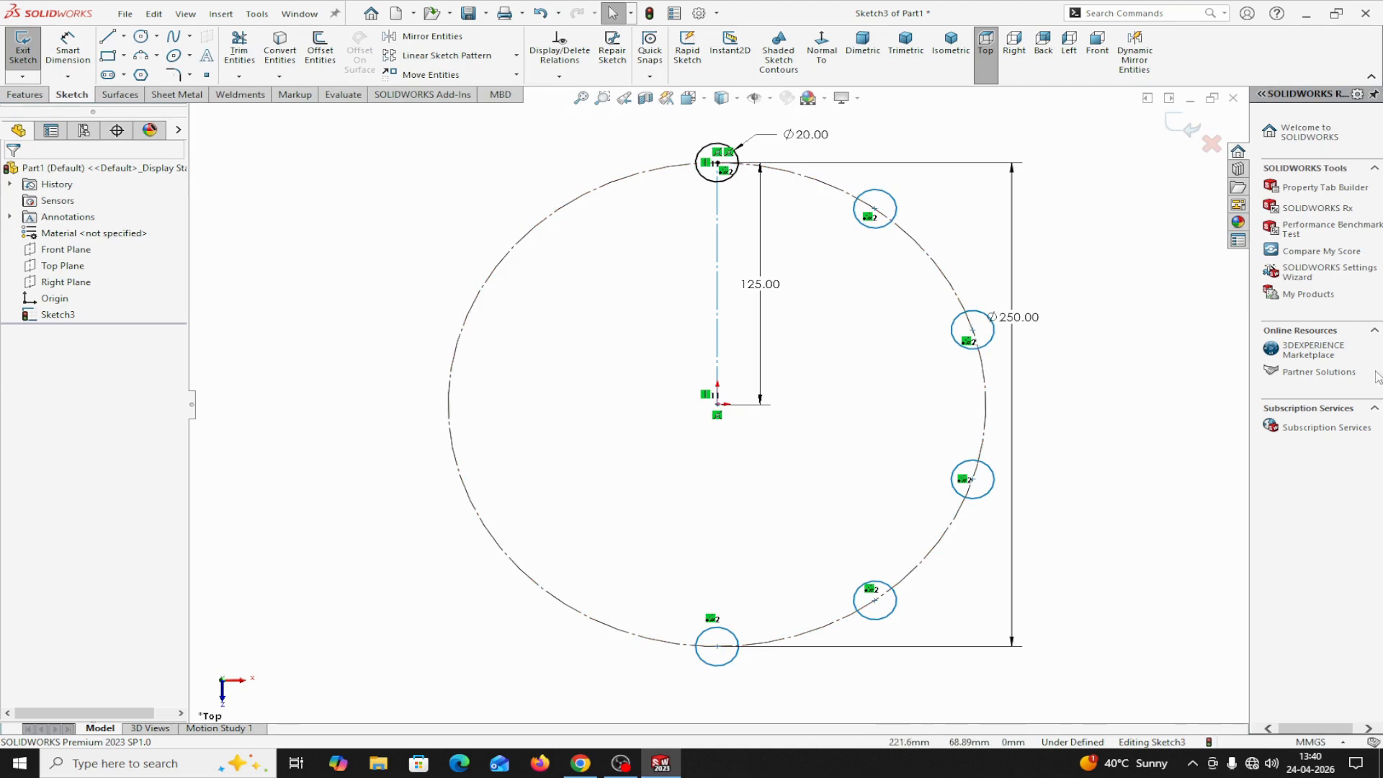
Edit the circular pattern to reverse its direction, placing the instances on the left half of the construction circle
right_click(710, 666)
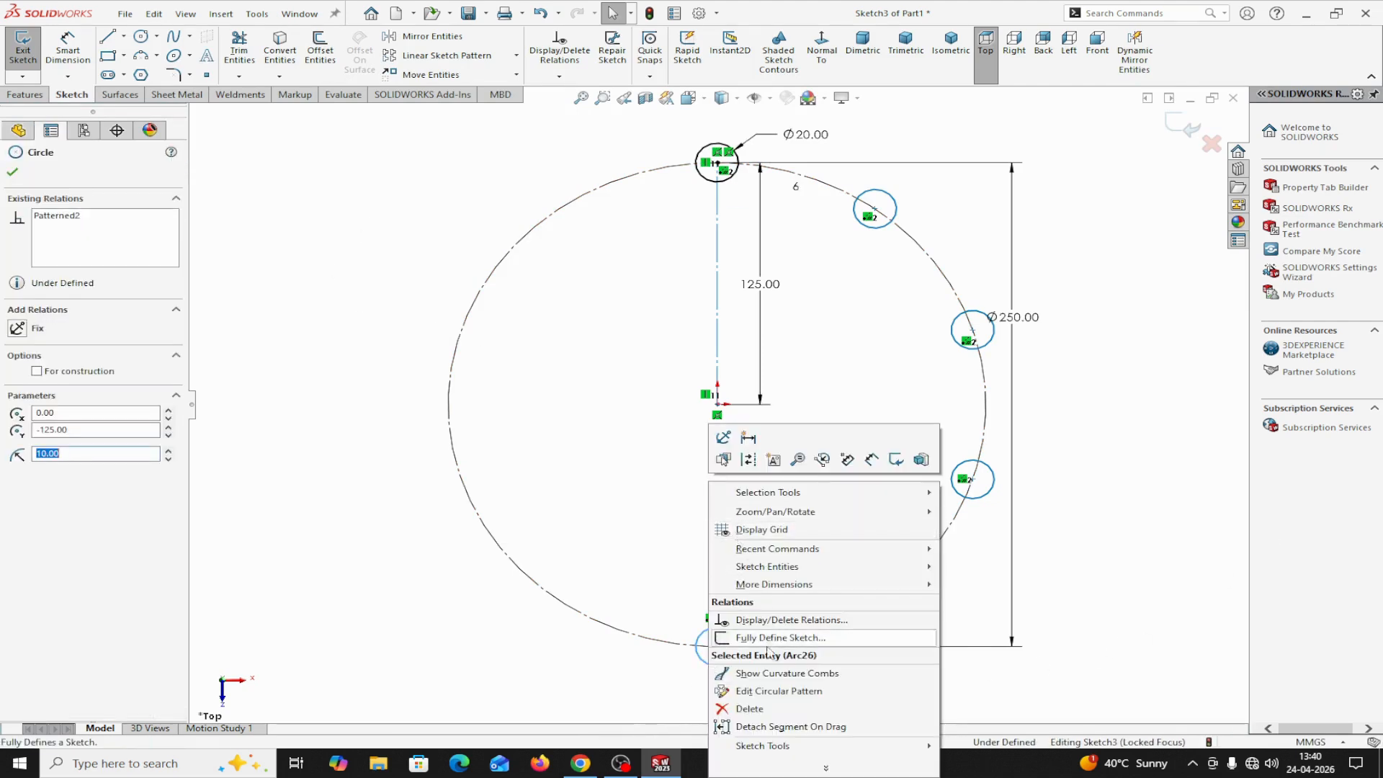
left_click(763, 690)
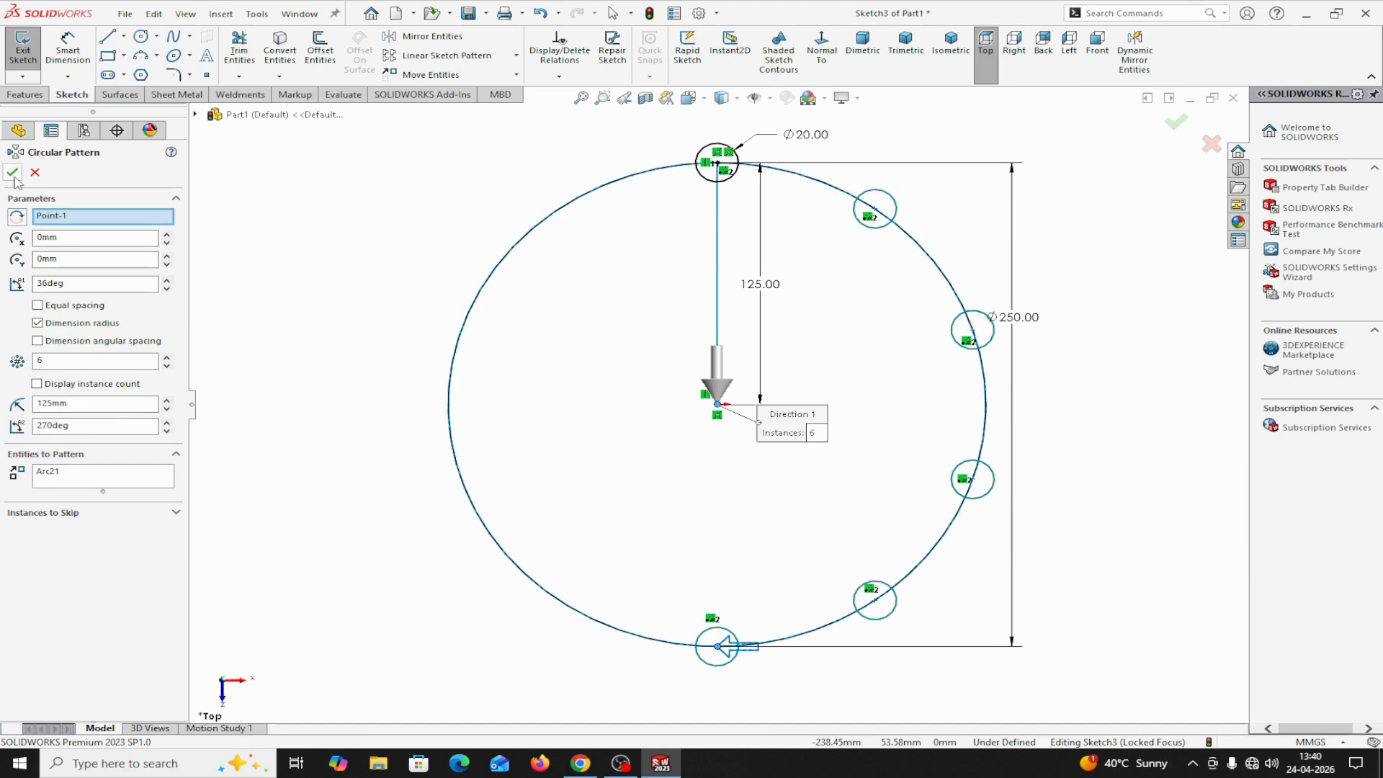
left_click(18, 219)
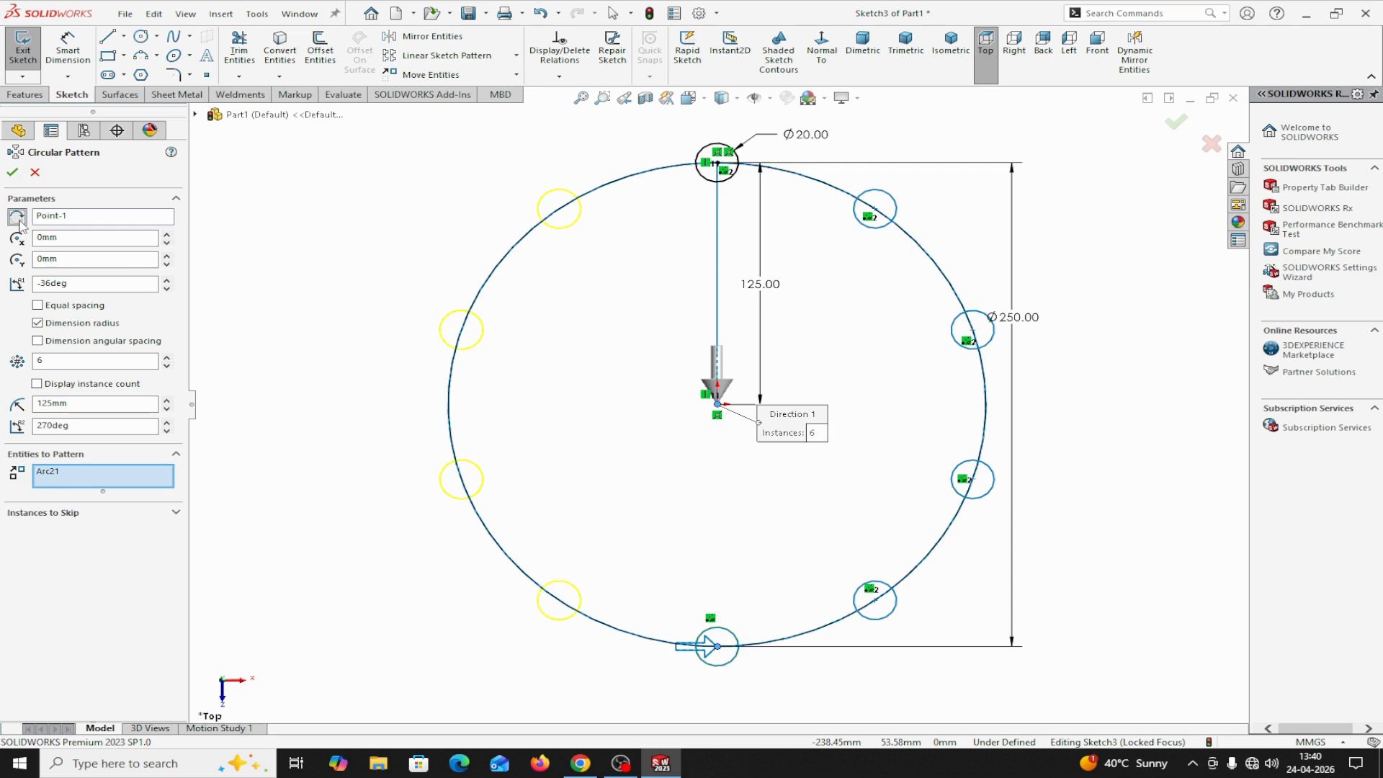
left_click(12, 172)
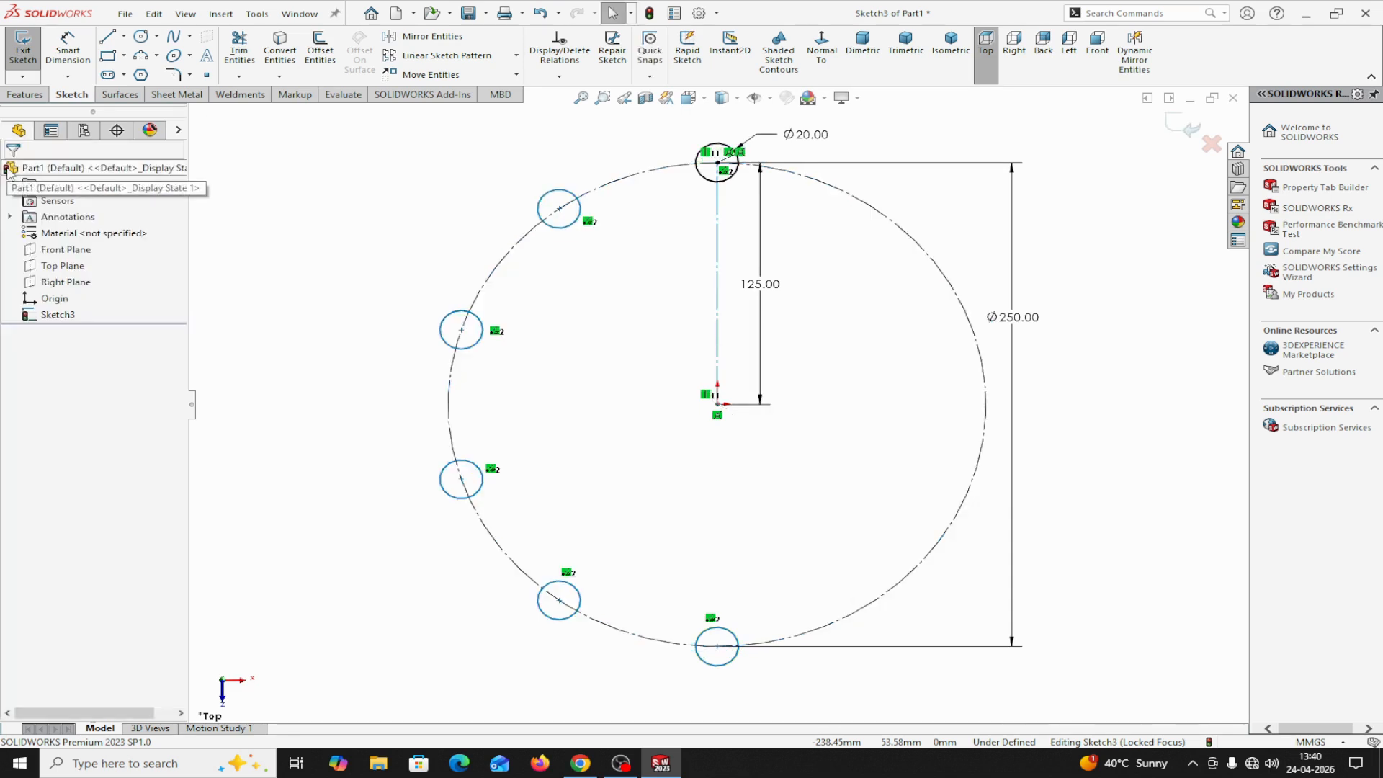
Edit the circular pattern to skip instances 2 and 3, the two patterned circles on the upper left of the construction circle
right_click(569, 619)
left_click(606, 692)
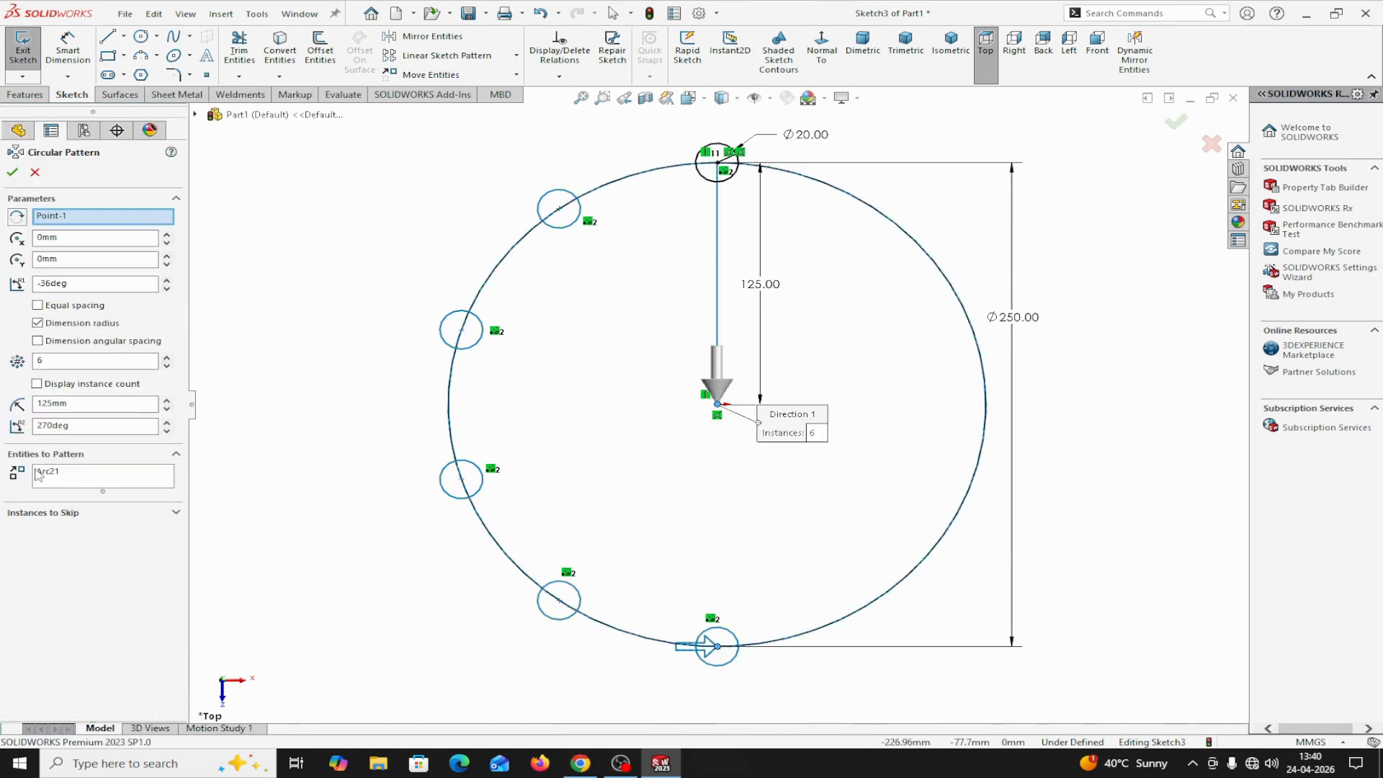
left_click(55, 518)
left_click(58, 539)
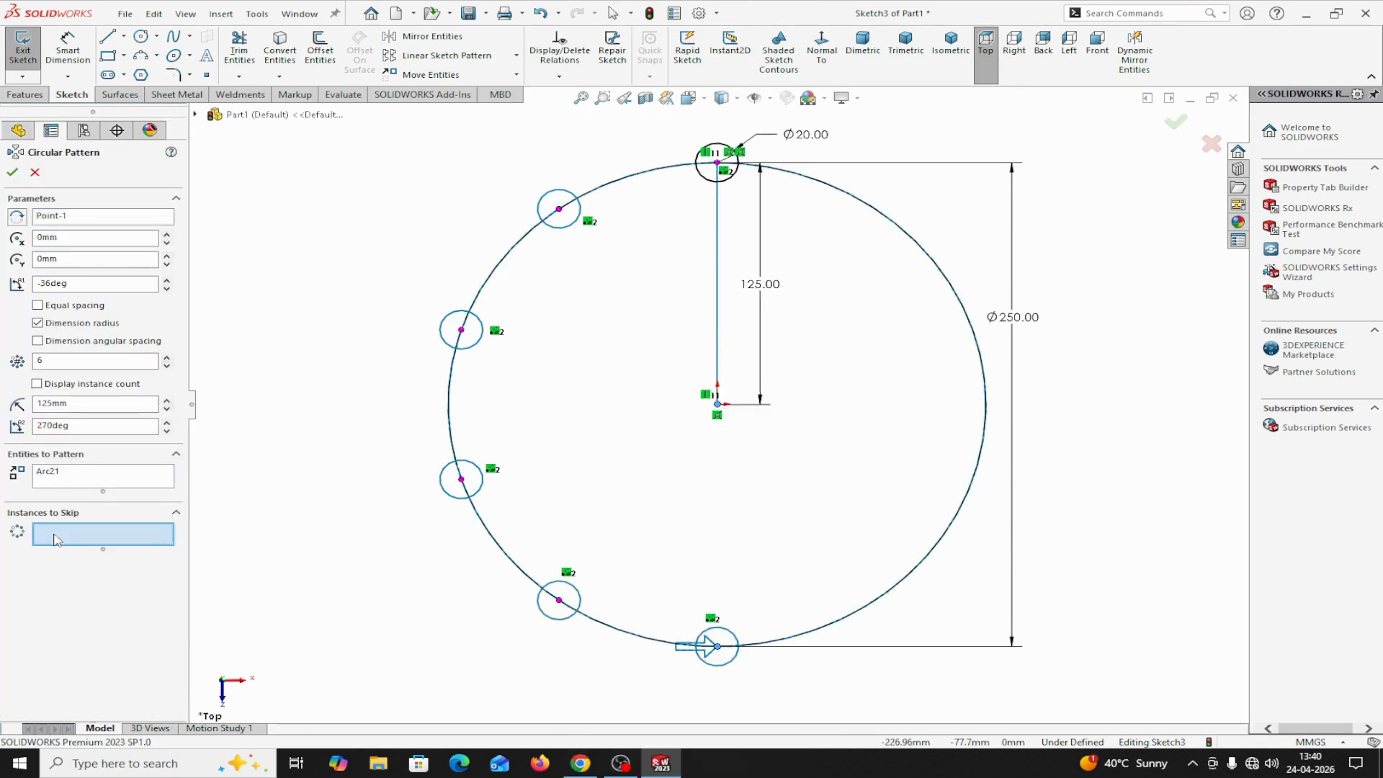
left_click(559, 210)
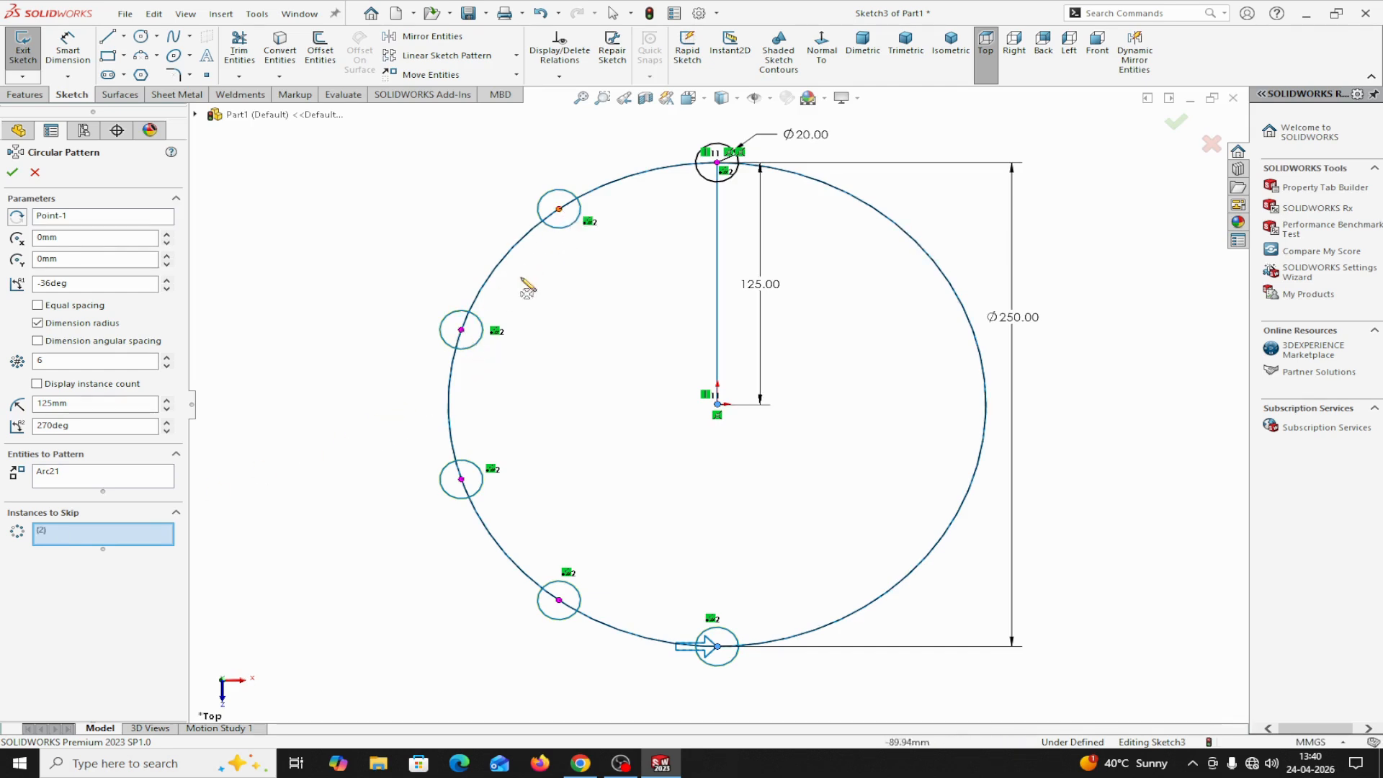
left_click(462, 331)
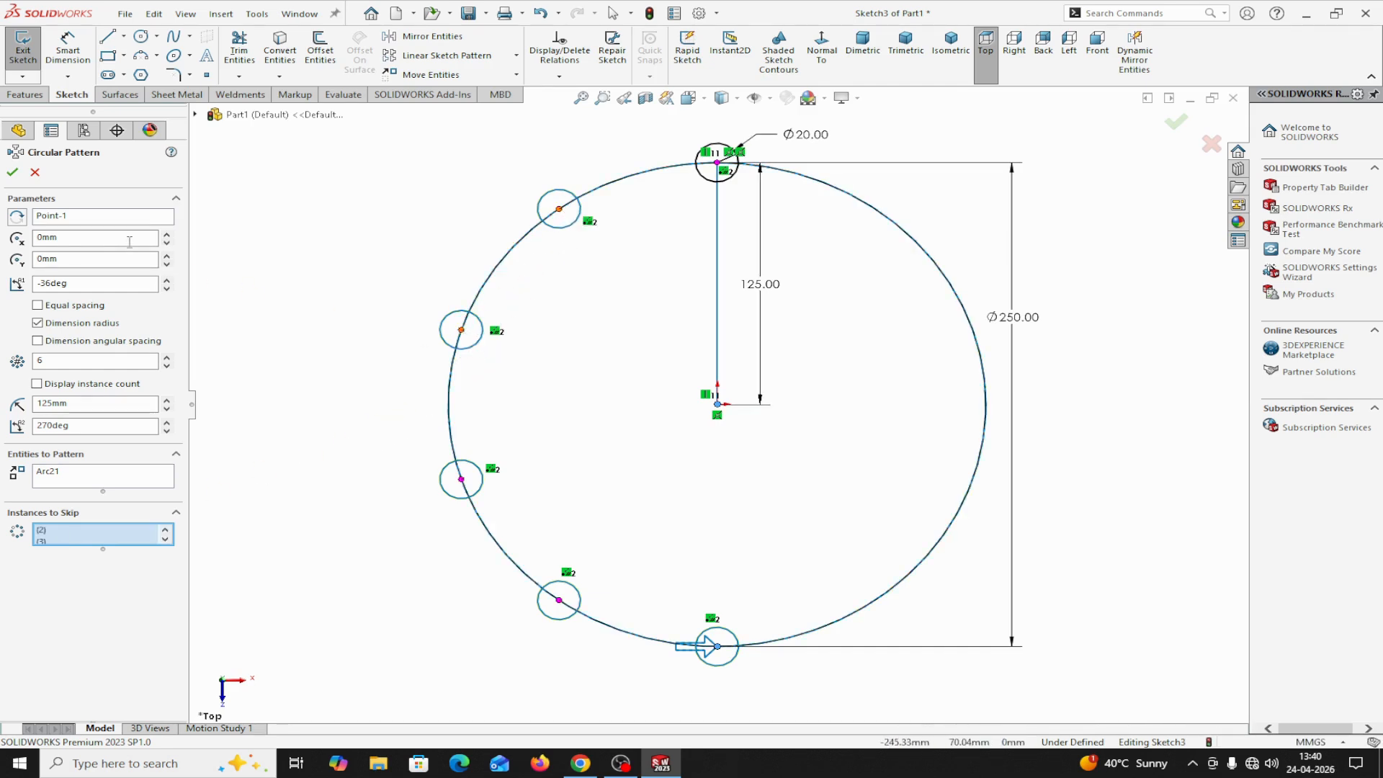
left_click(12, 172)
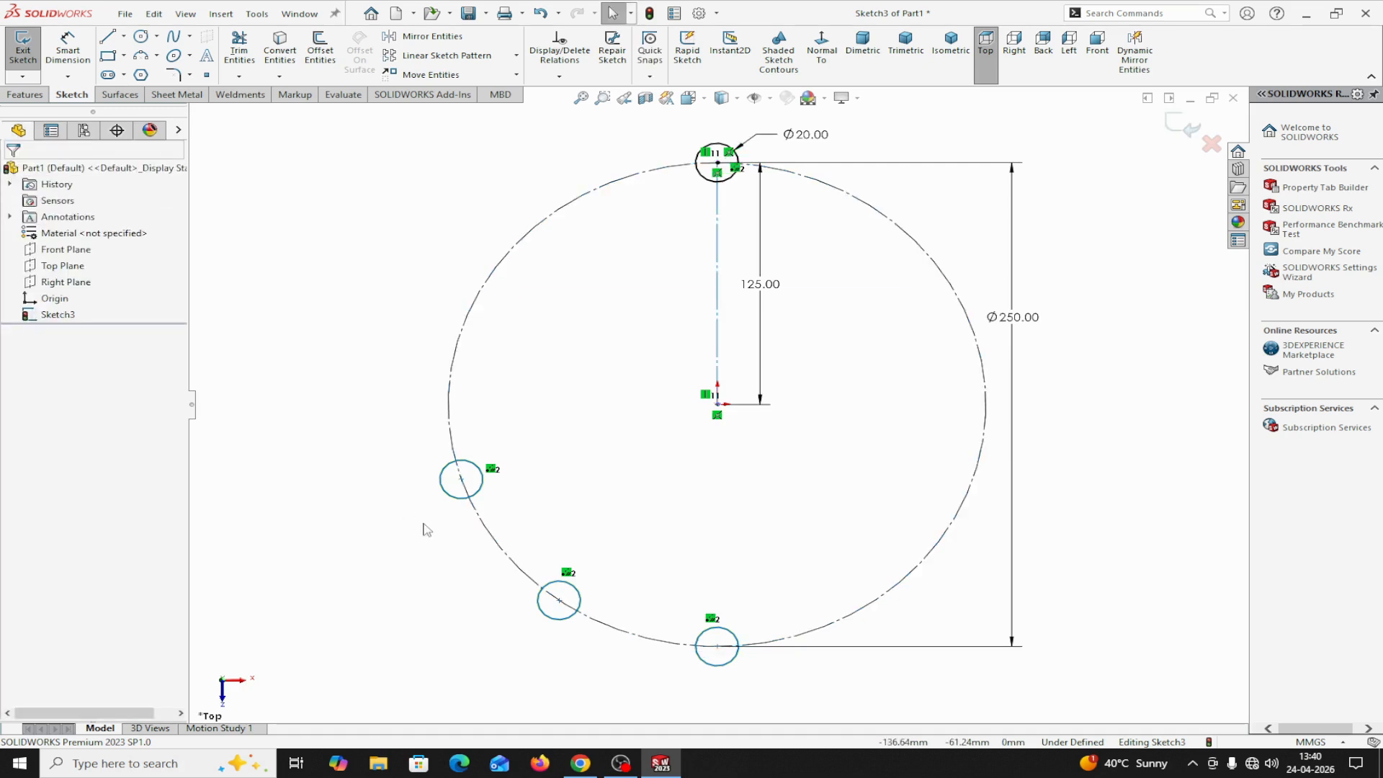